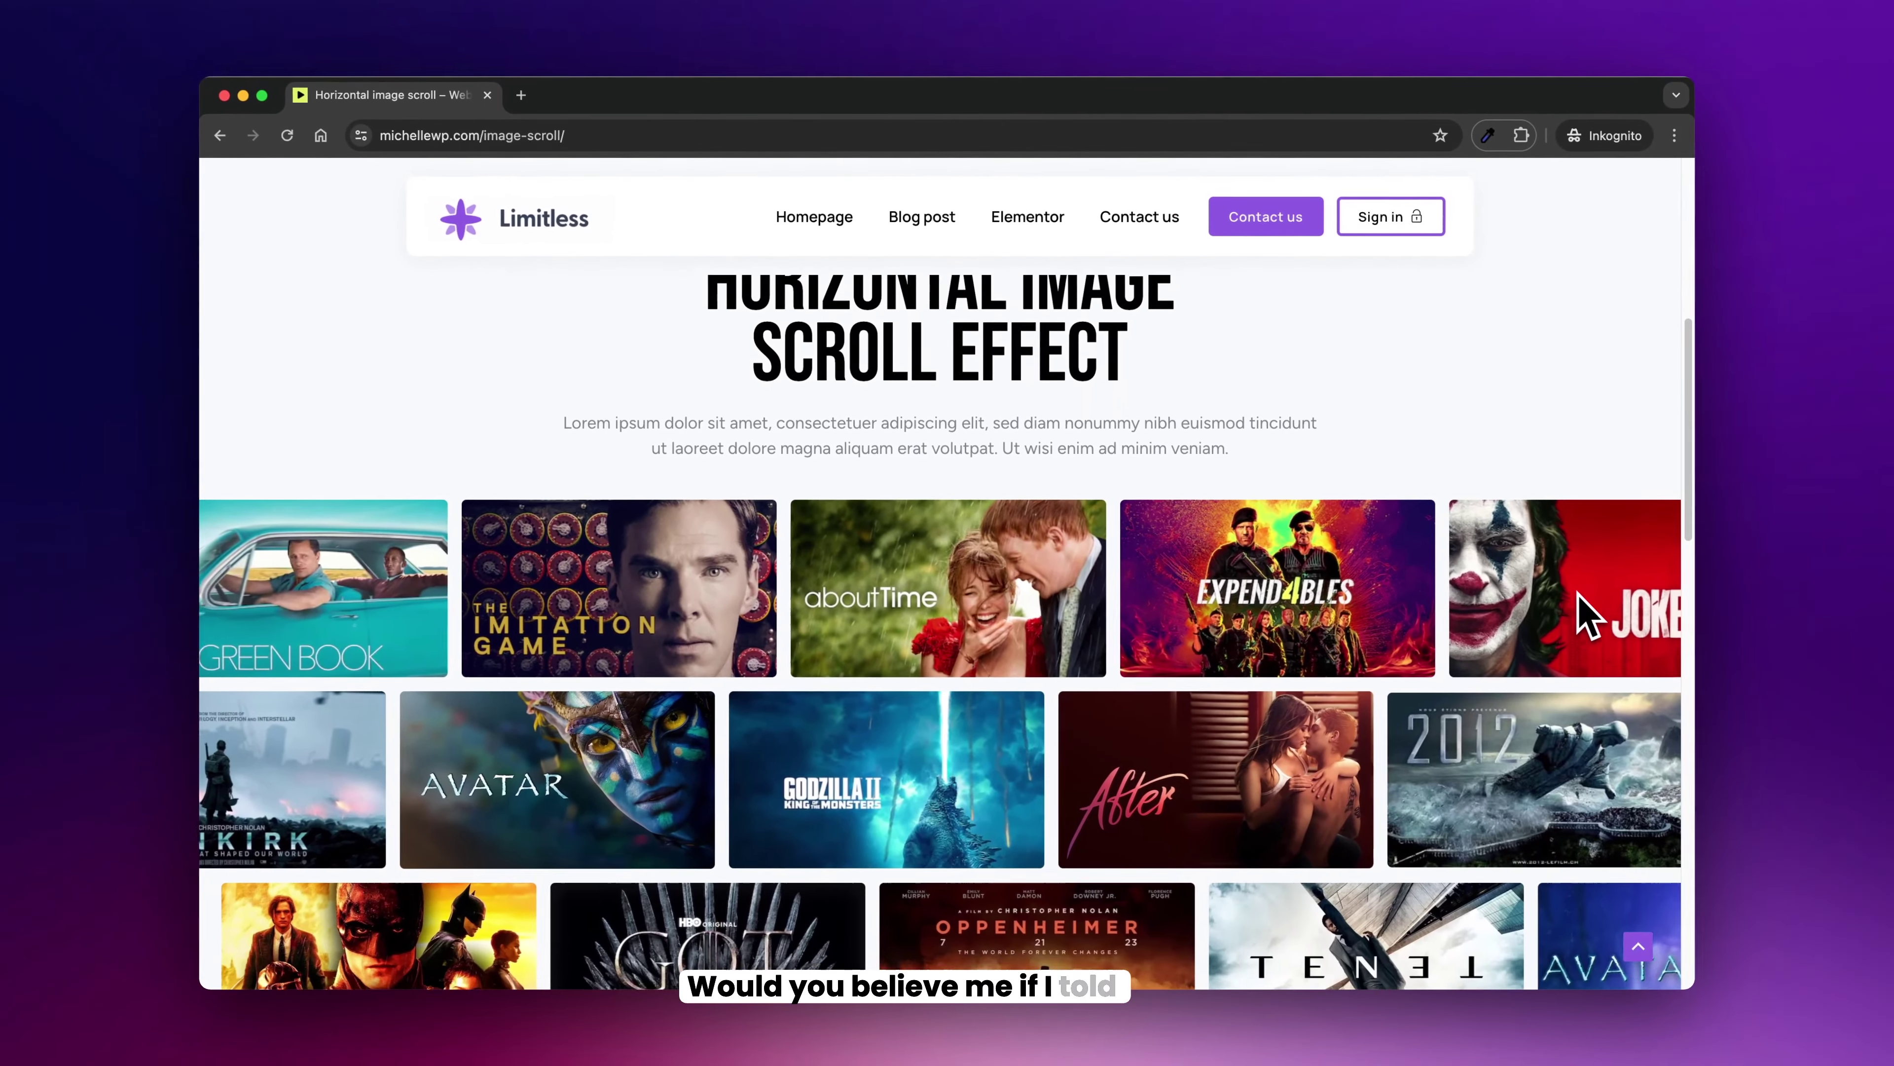
# Step: Scroll up and down the finished horizontal image scroll page's movie-poster rows
pyautogui.scroll(-5, 1580, 594)
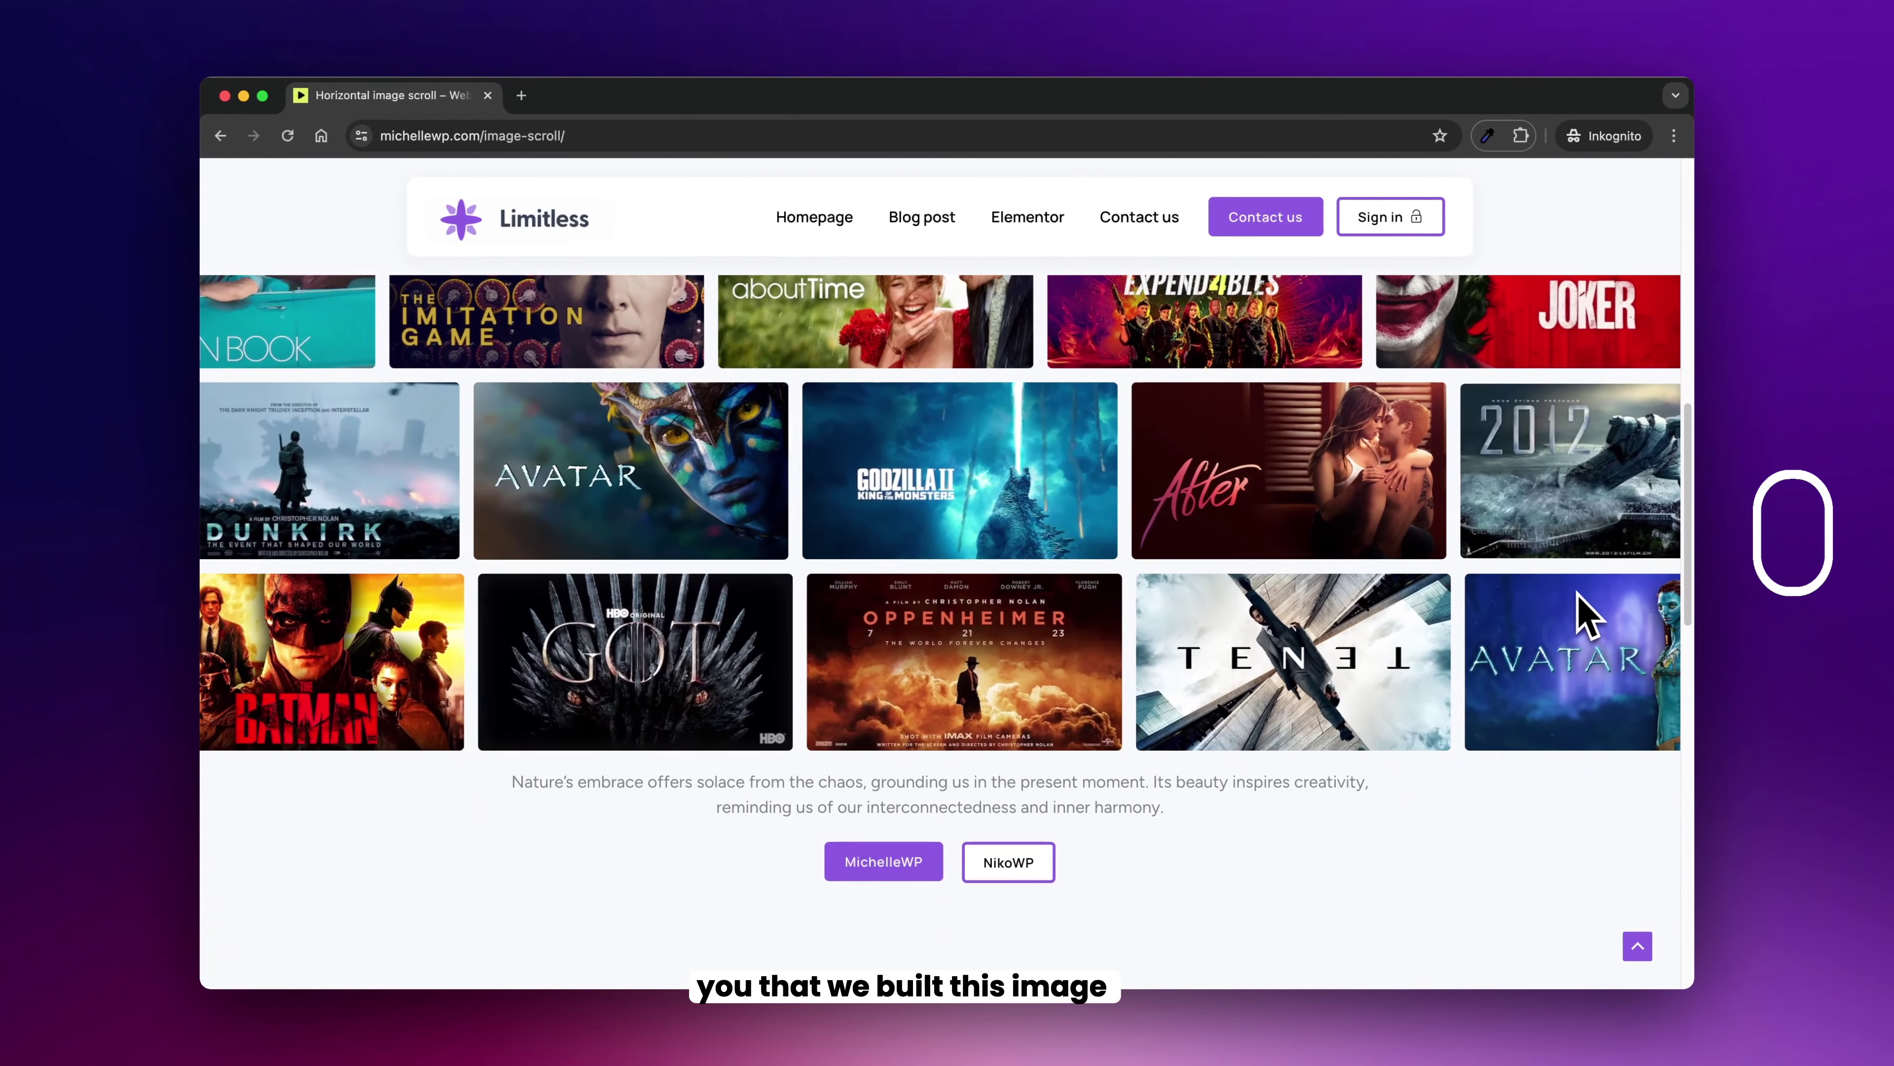
pyautogui.scroll(-5, 1585, 615)
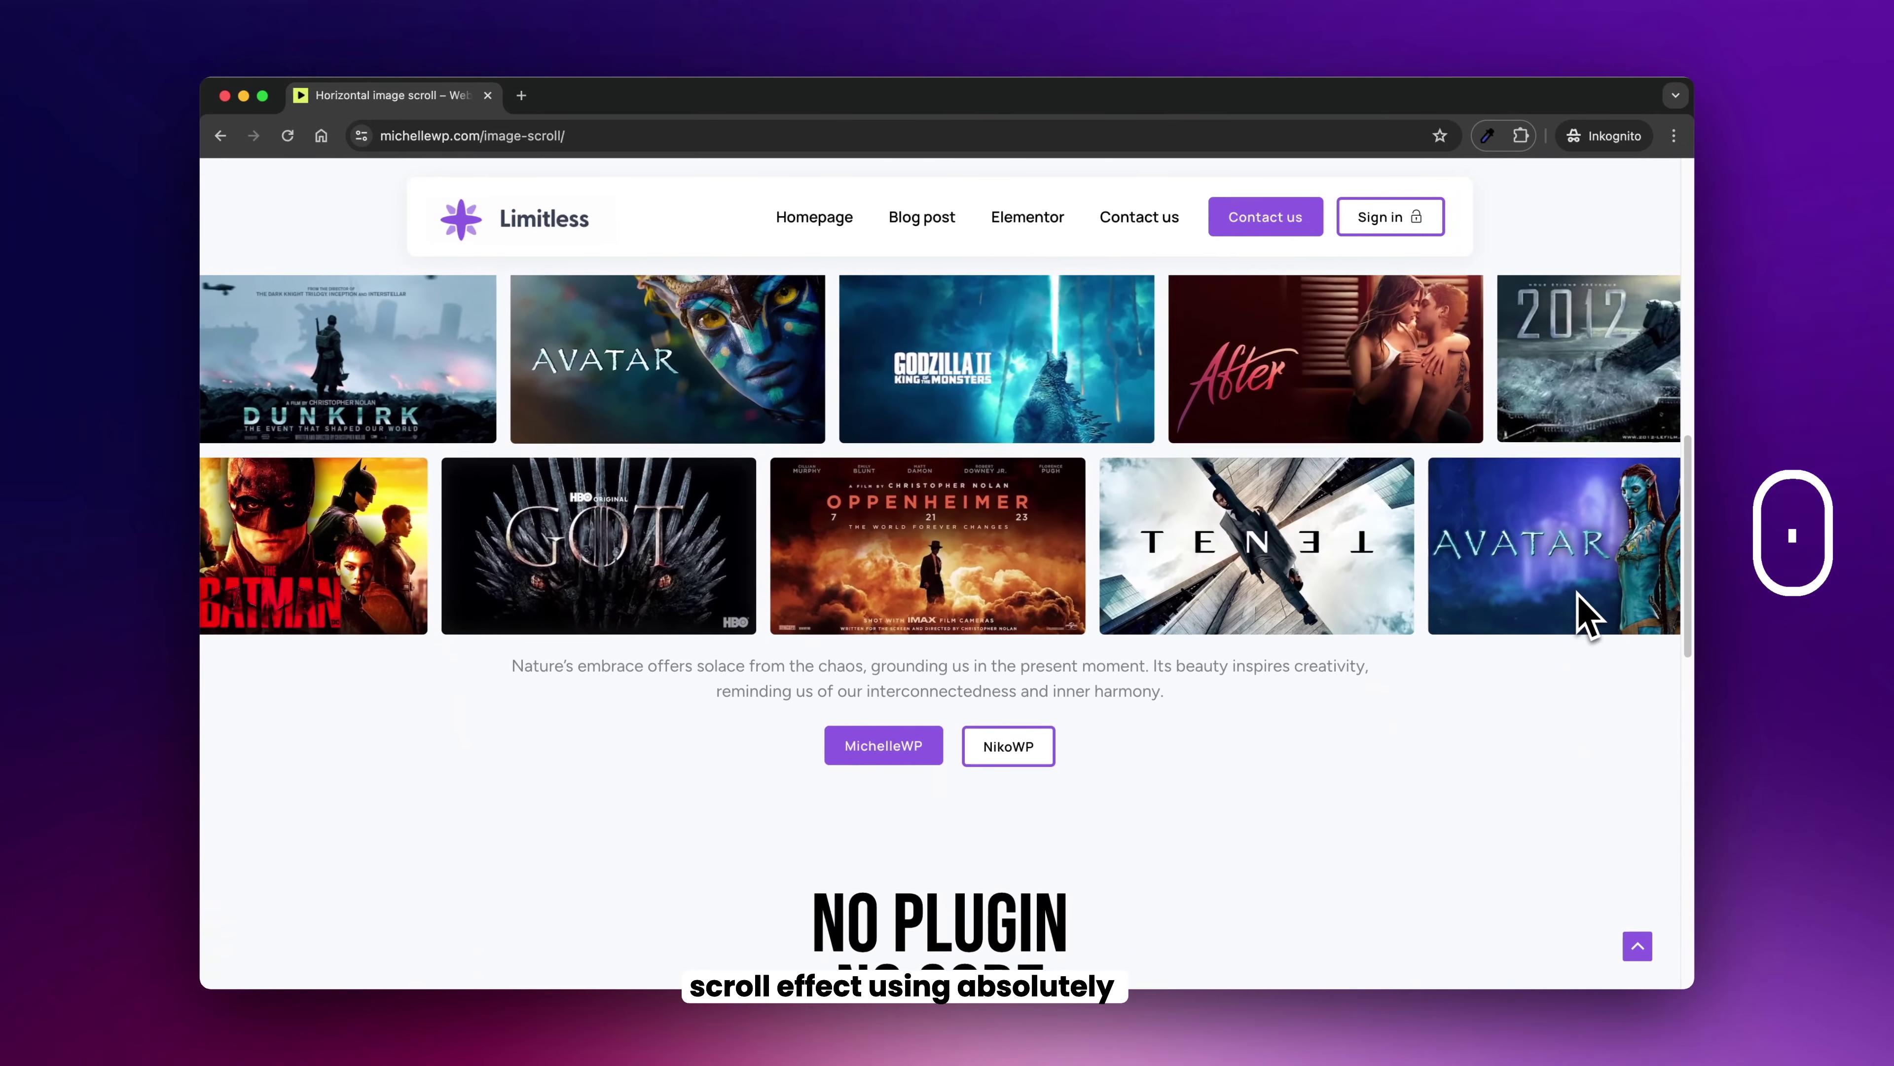
pyautogui.scroll(5, 1585, 615)
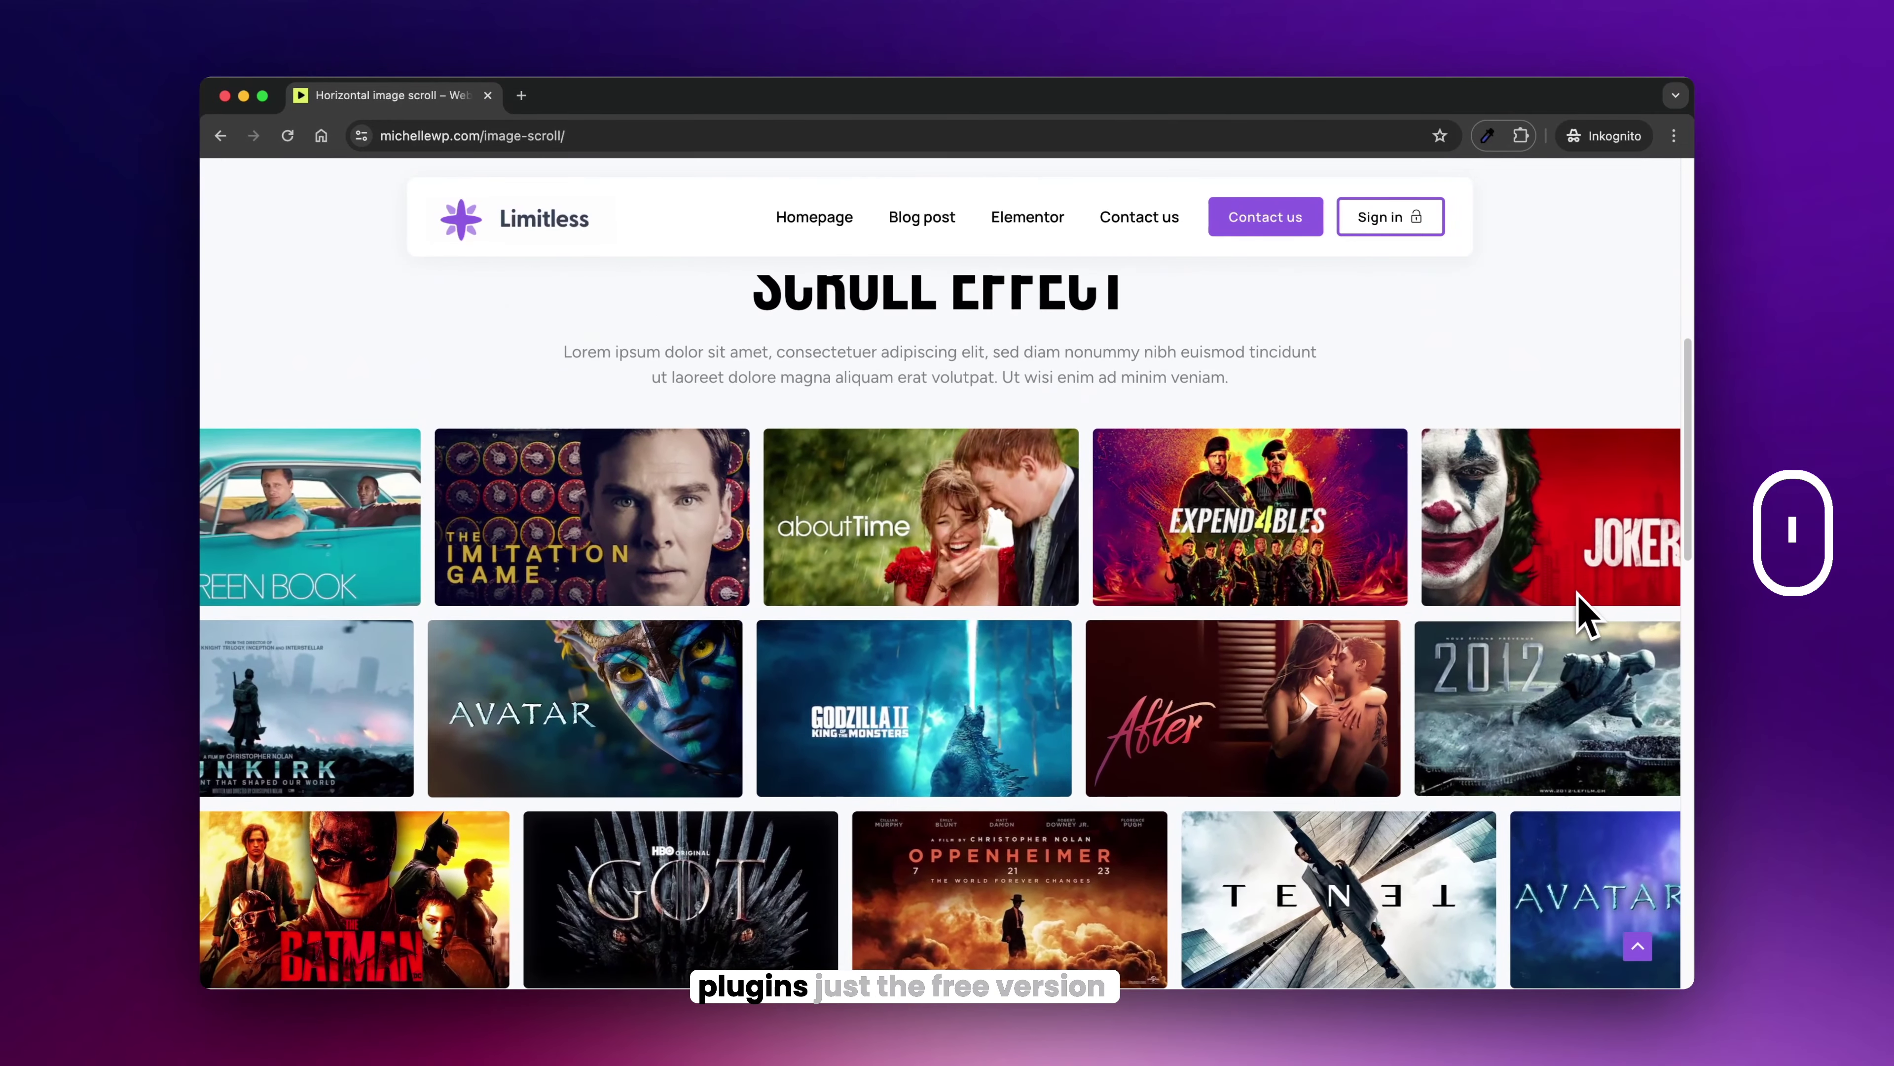
pyautogui.scroll(5, 1579, 597)
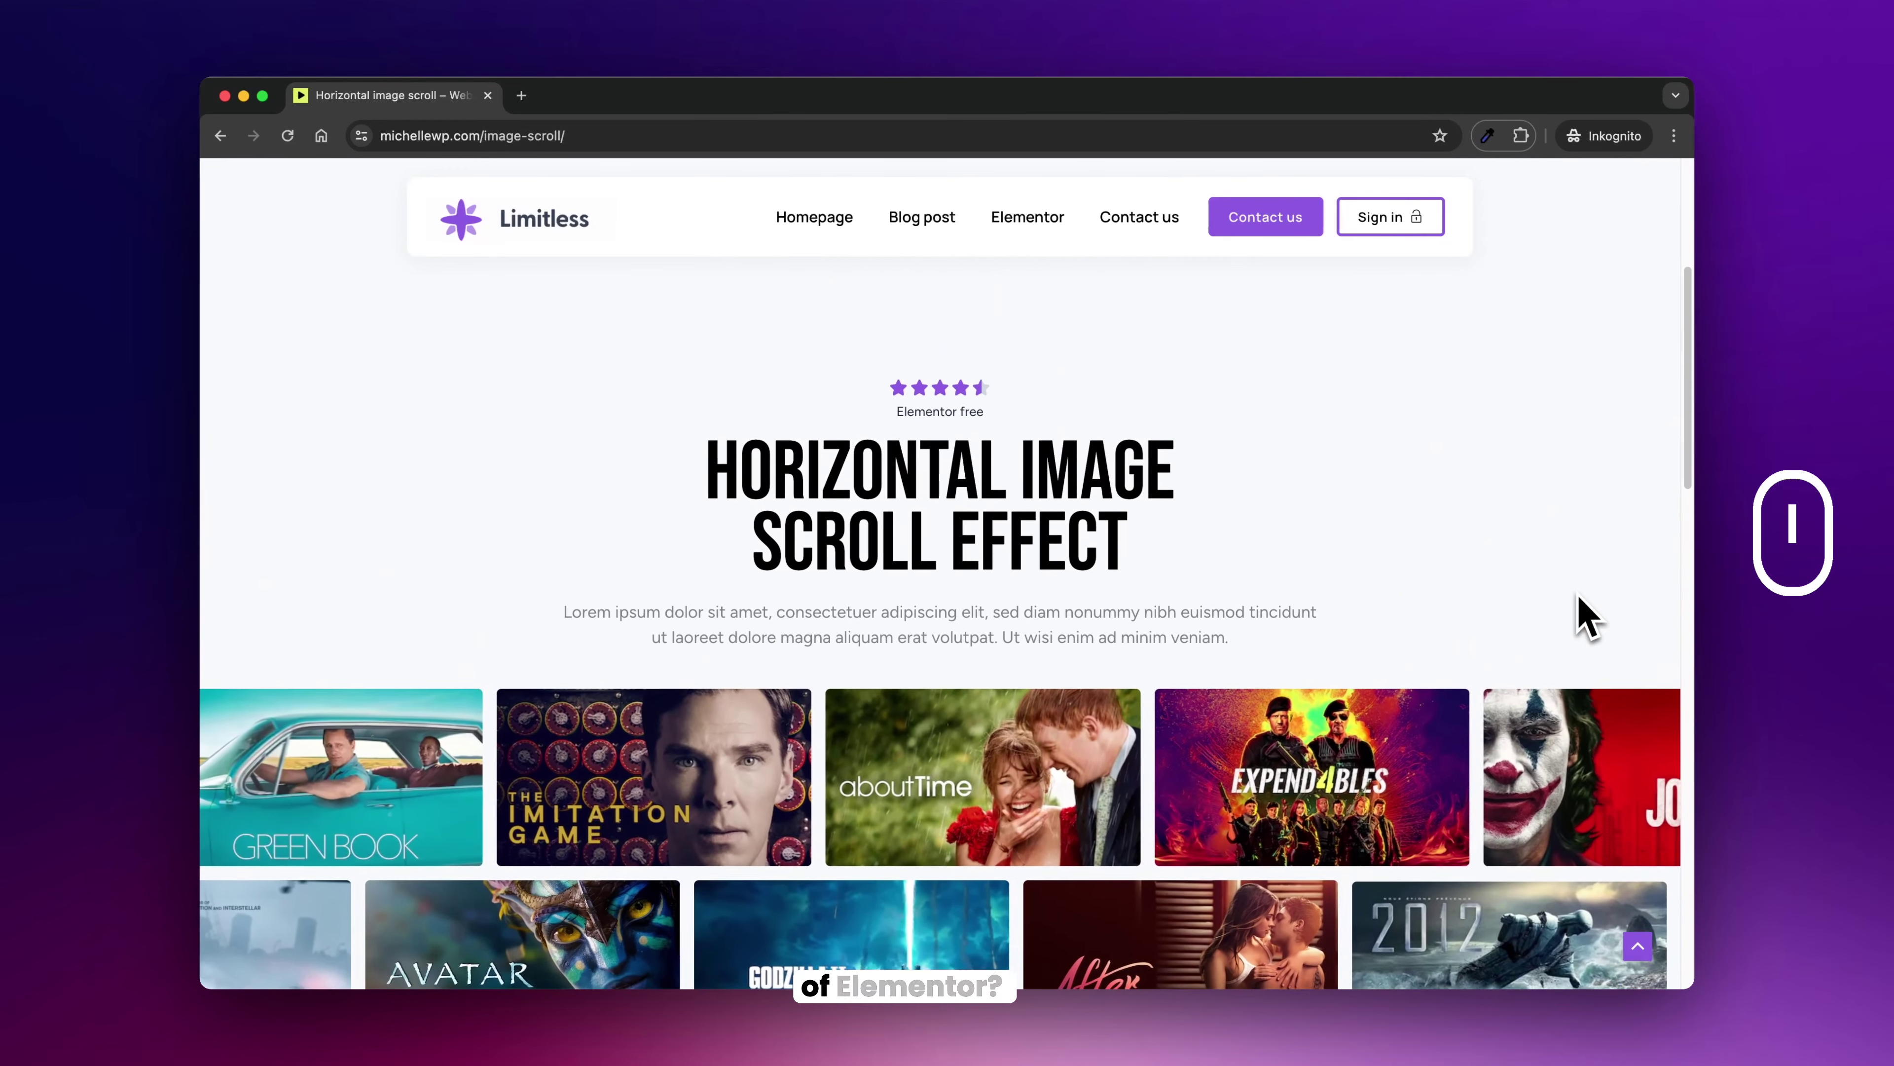
pyautogui.scroll(2, 1585, 615)
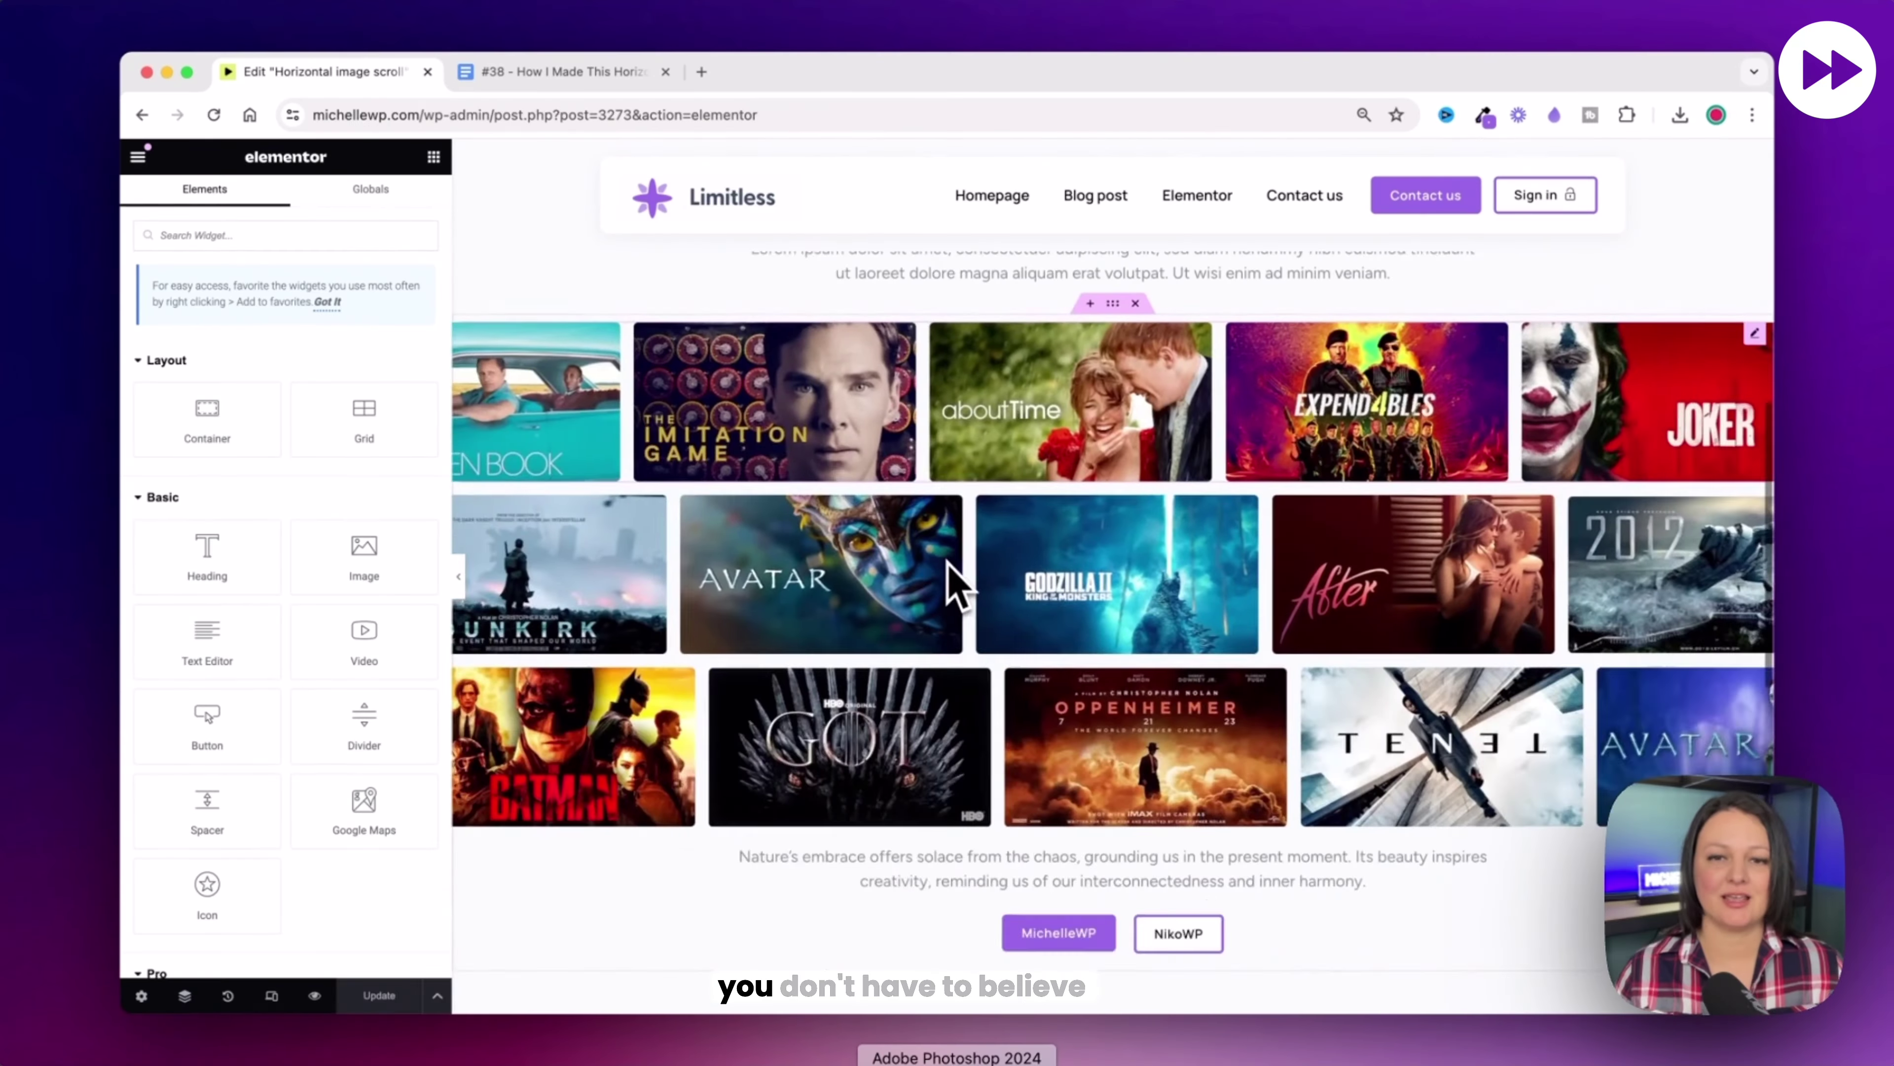
# Step: Search for 'image', then scroll the page's iPhone 12 Pro mobile preview
pyautogui.click(325, 233)
pyautogui.write('image')
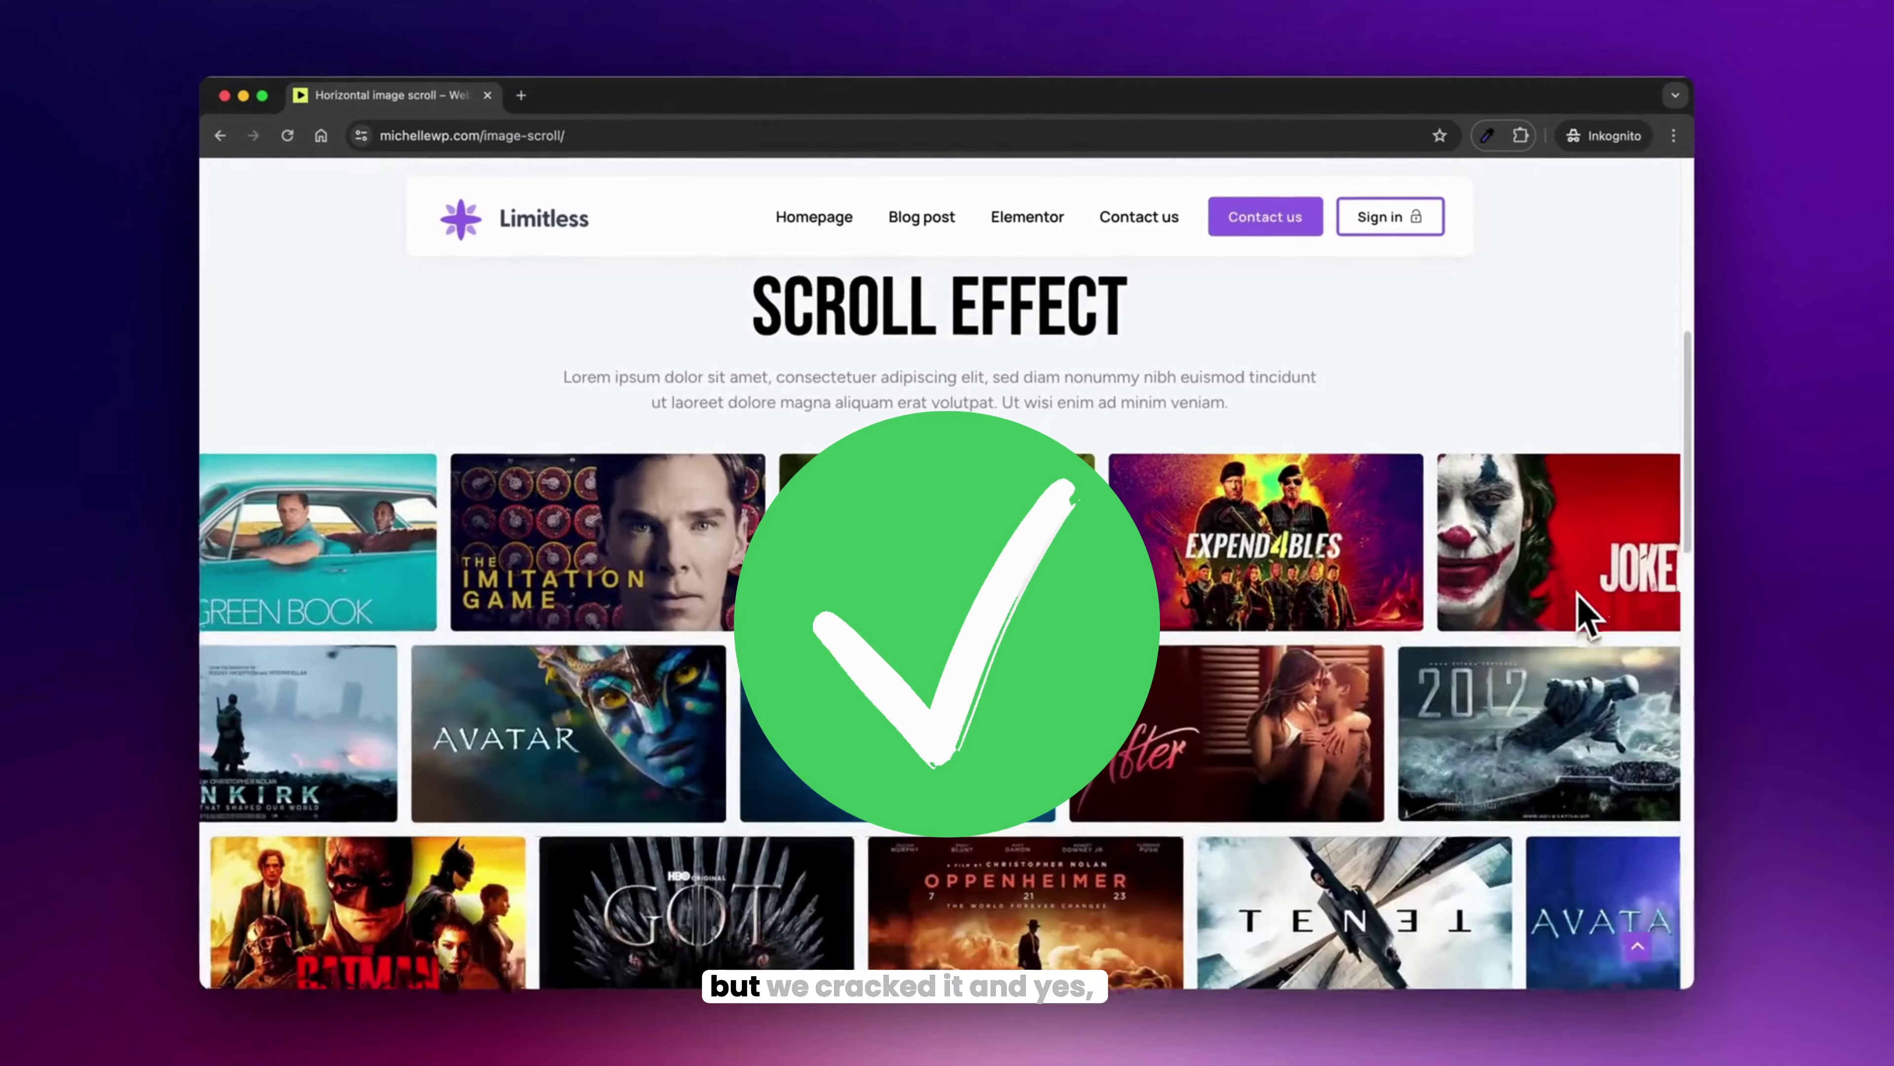
pyautogui.scroll(-2, 1587, 615)
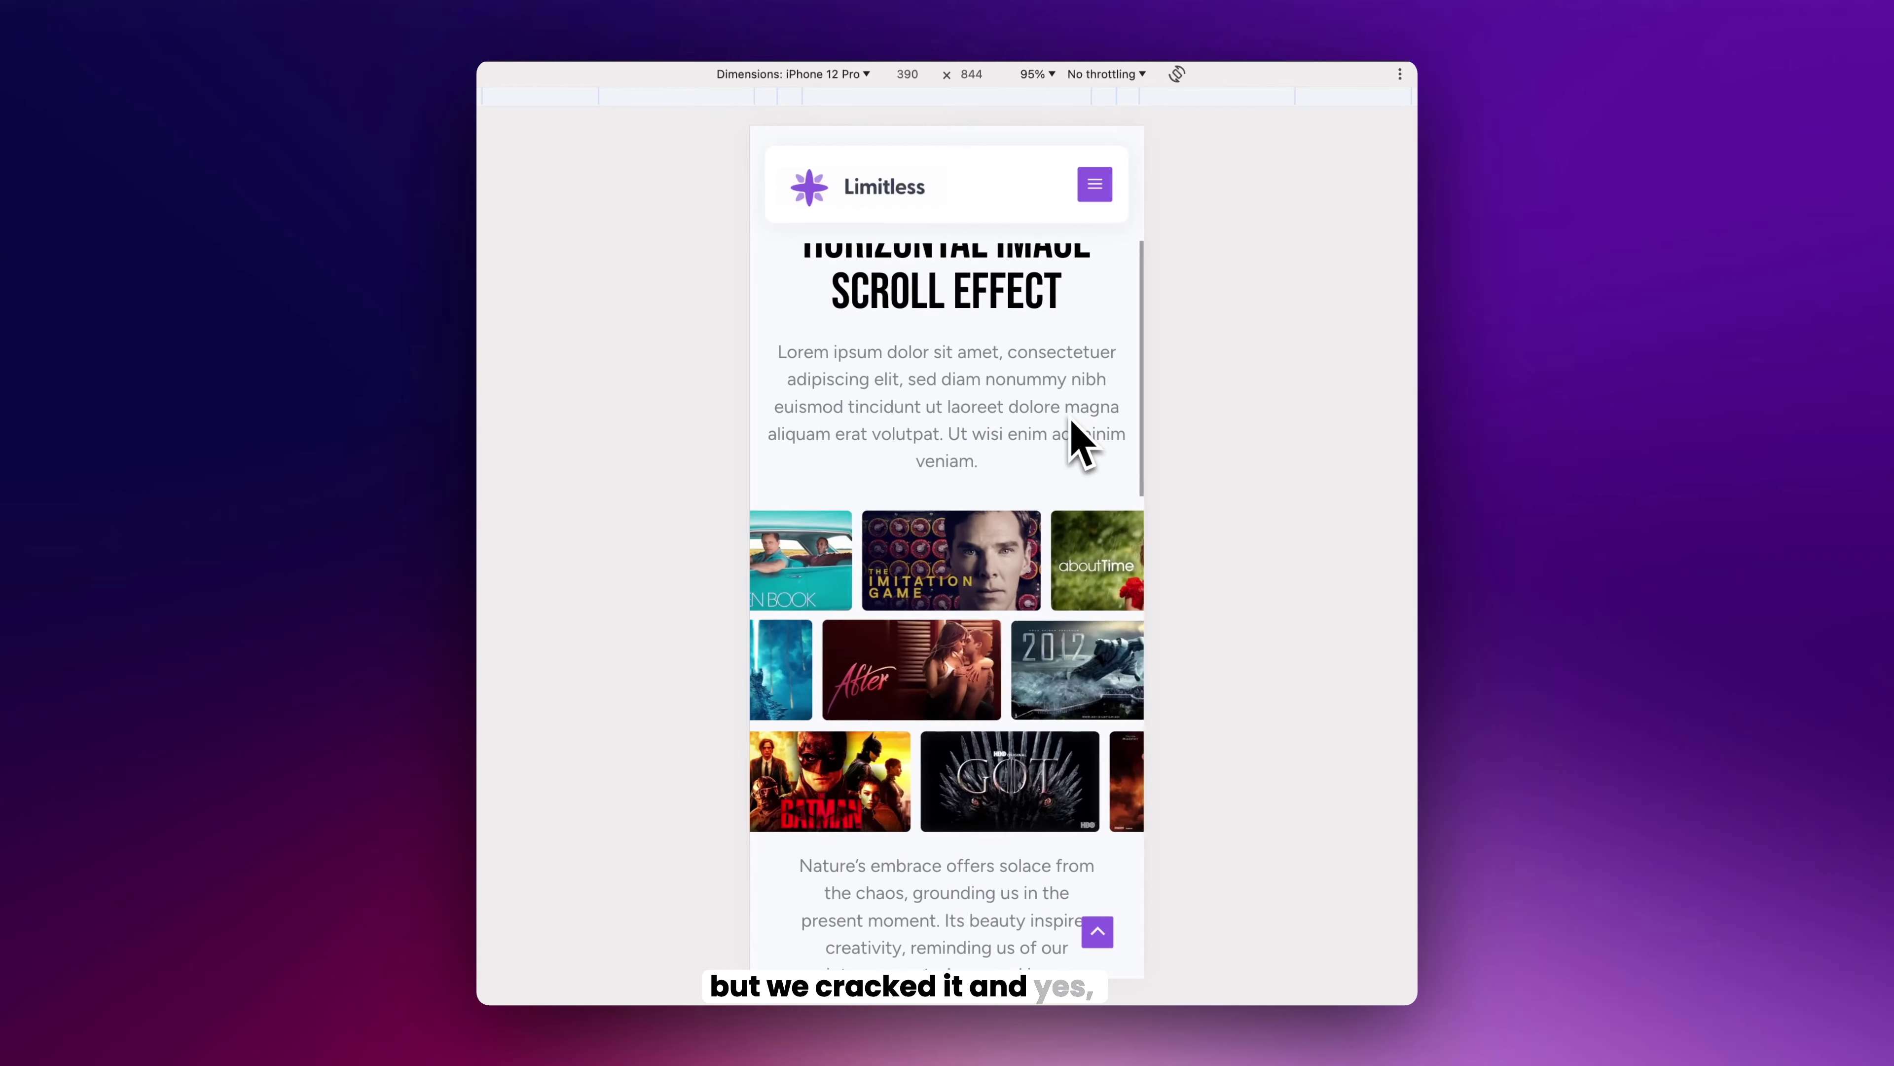
pyautogui.scroll(-3, 1070, 429)
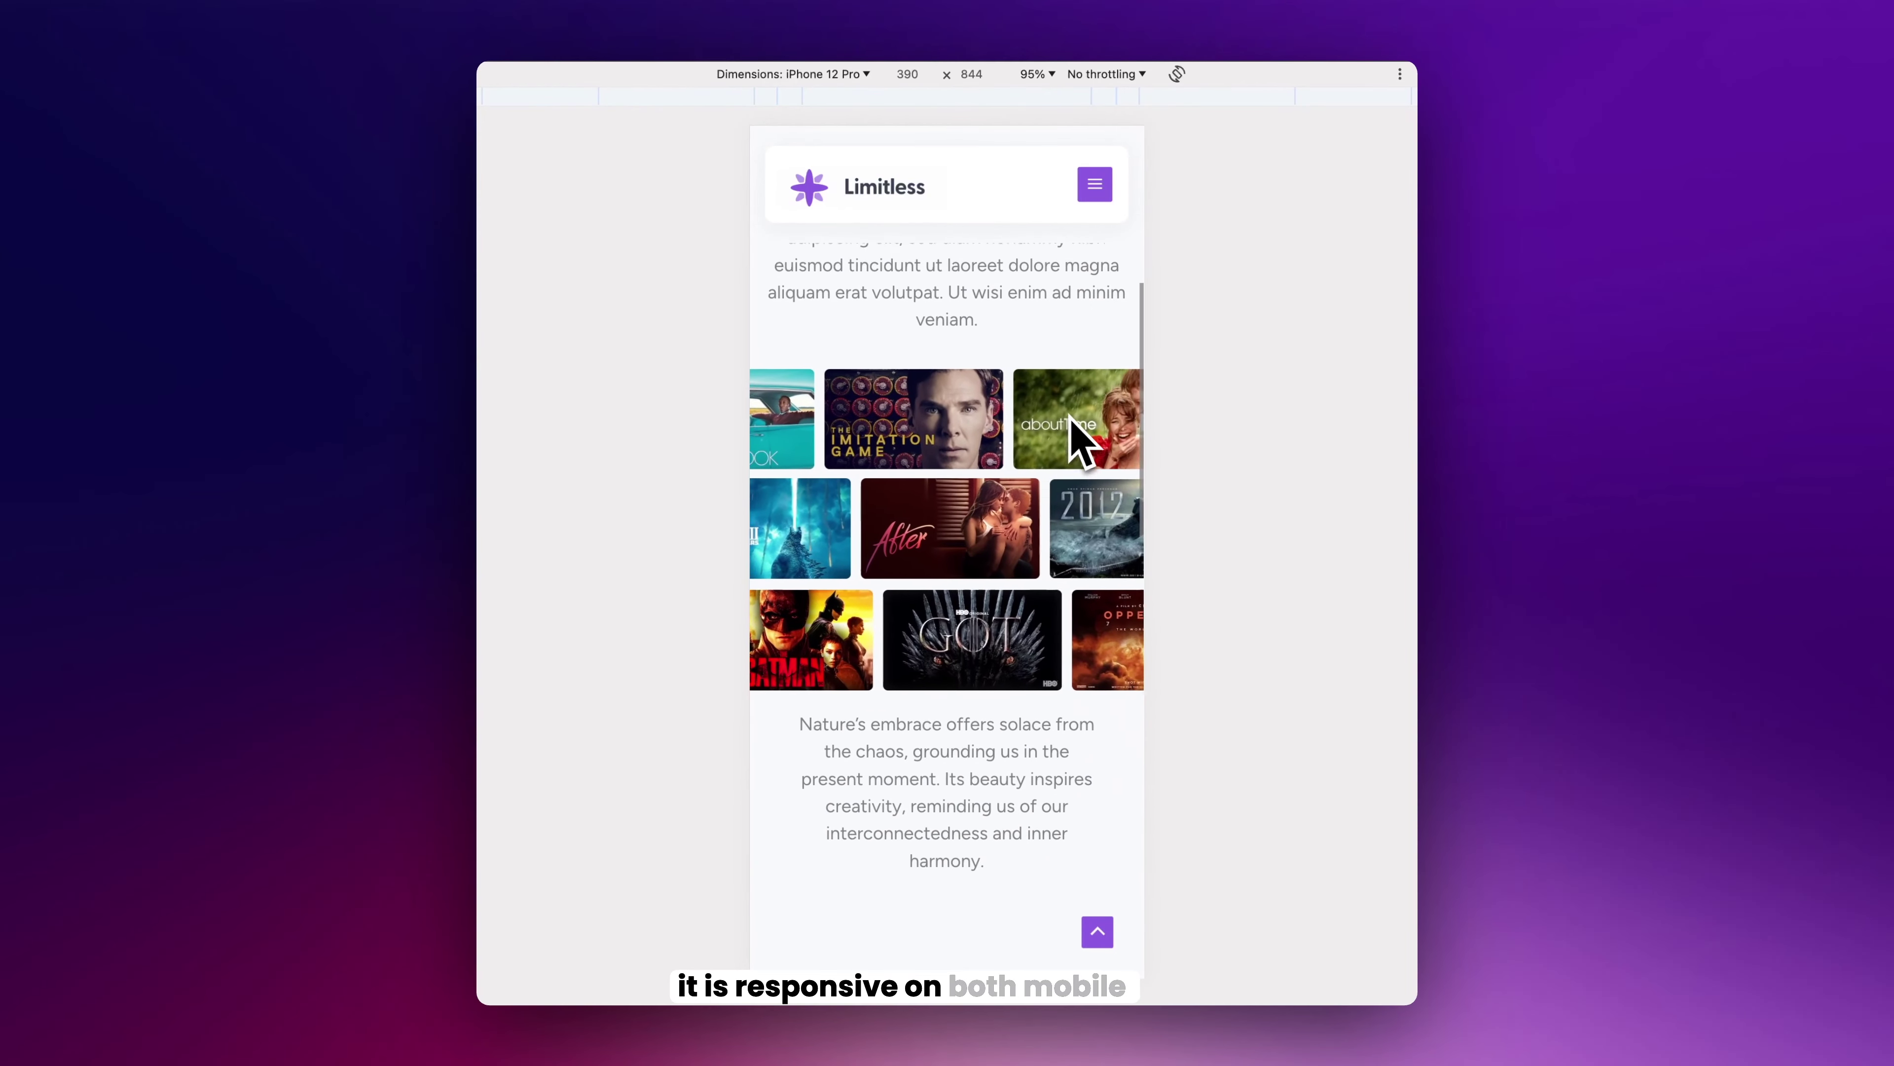
# Step: Scroll through the mobile and iPad previews of the horizontal scroll page
pyautogui.scroll(-3, 1074, 425)
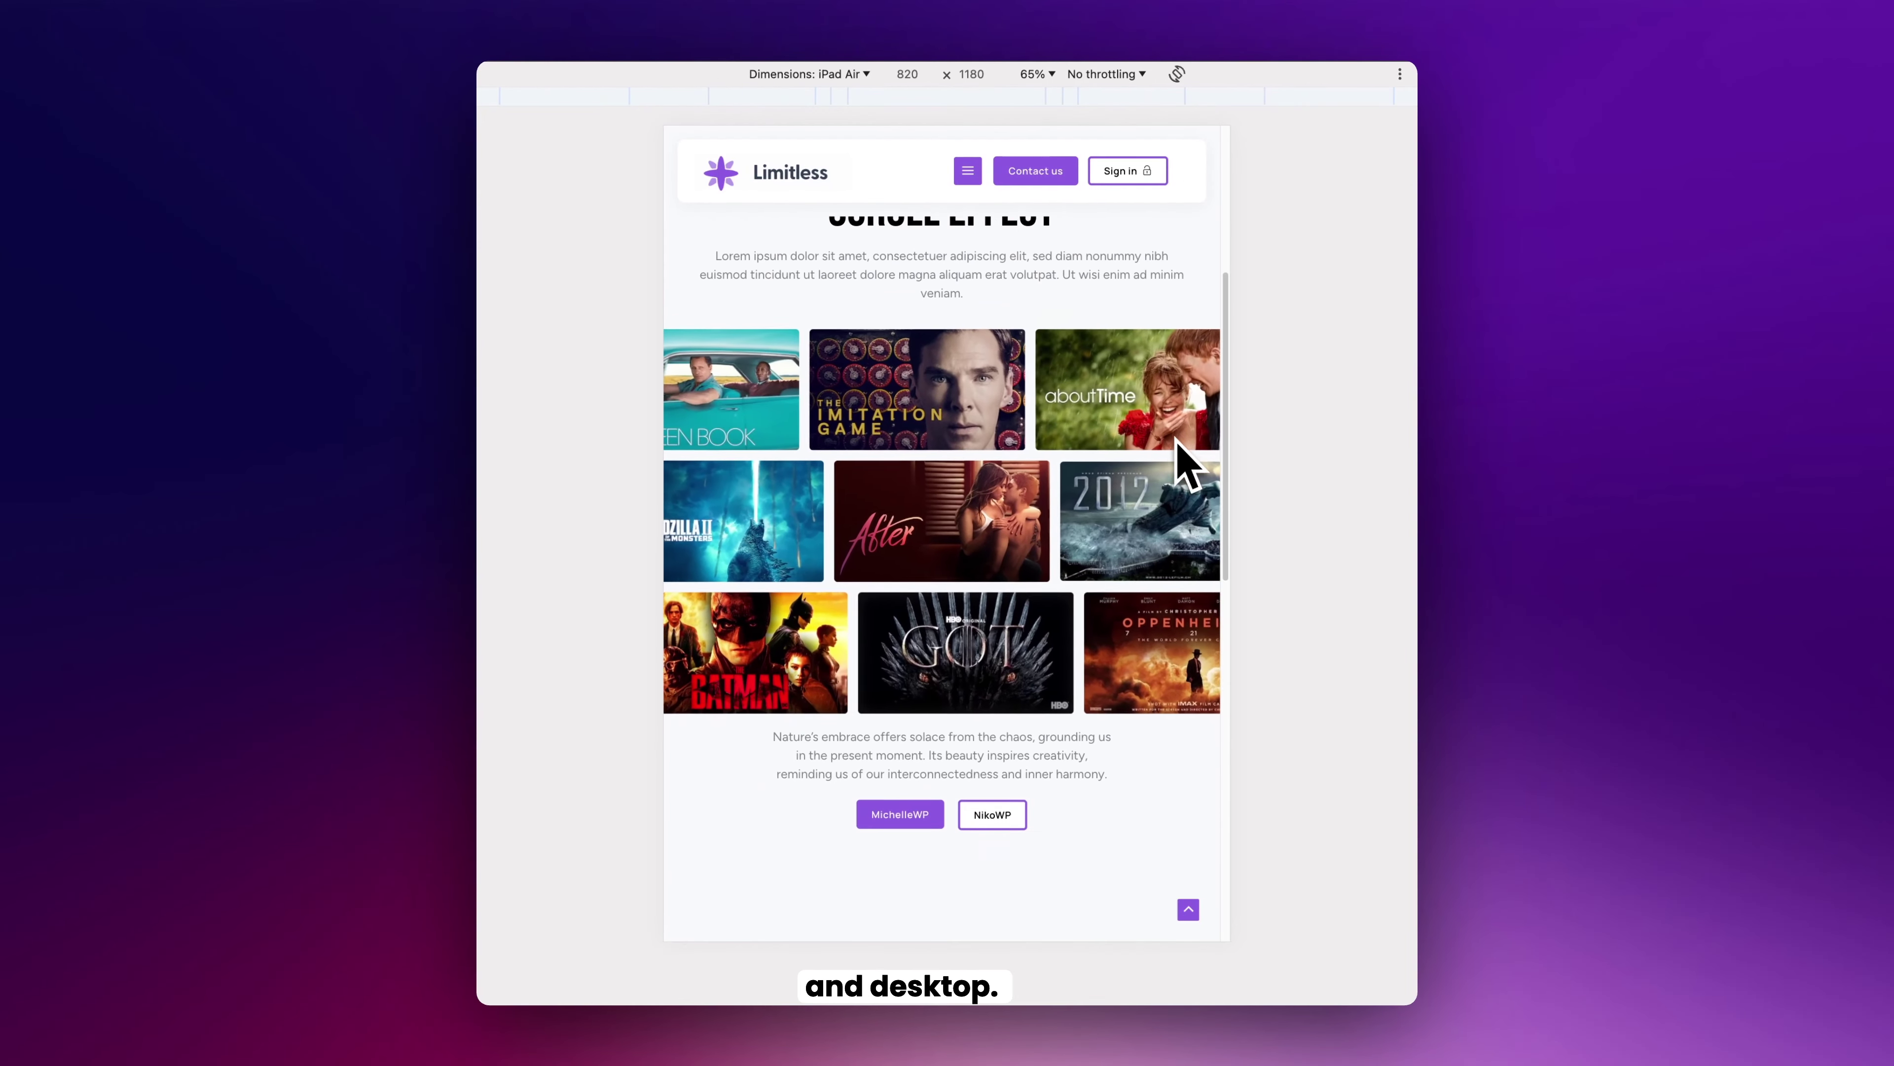
pyautogui.scroll(-2, 1186, 462)
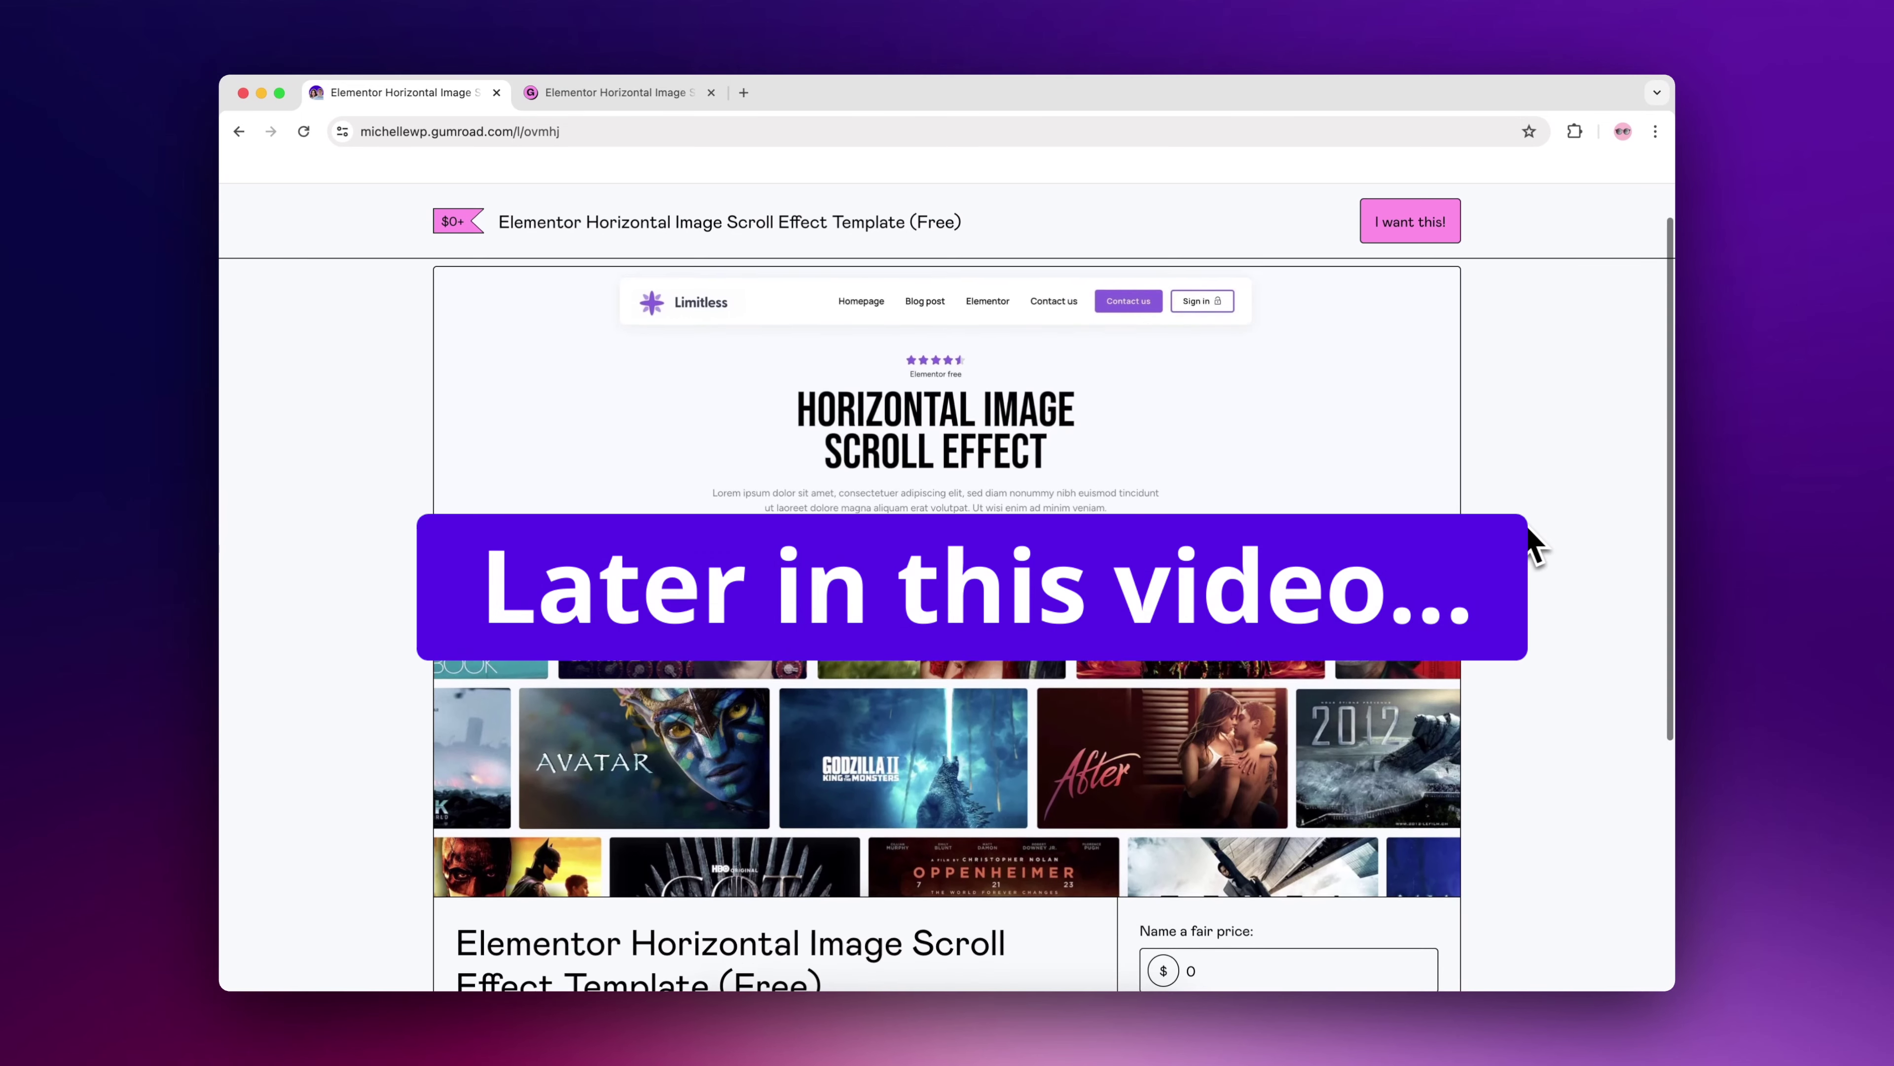
# Step: Download the template zip from Gumroad and drop it onto Elementor's Import Template zone
pyautogui.scroll(-4, 1532, 544)
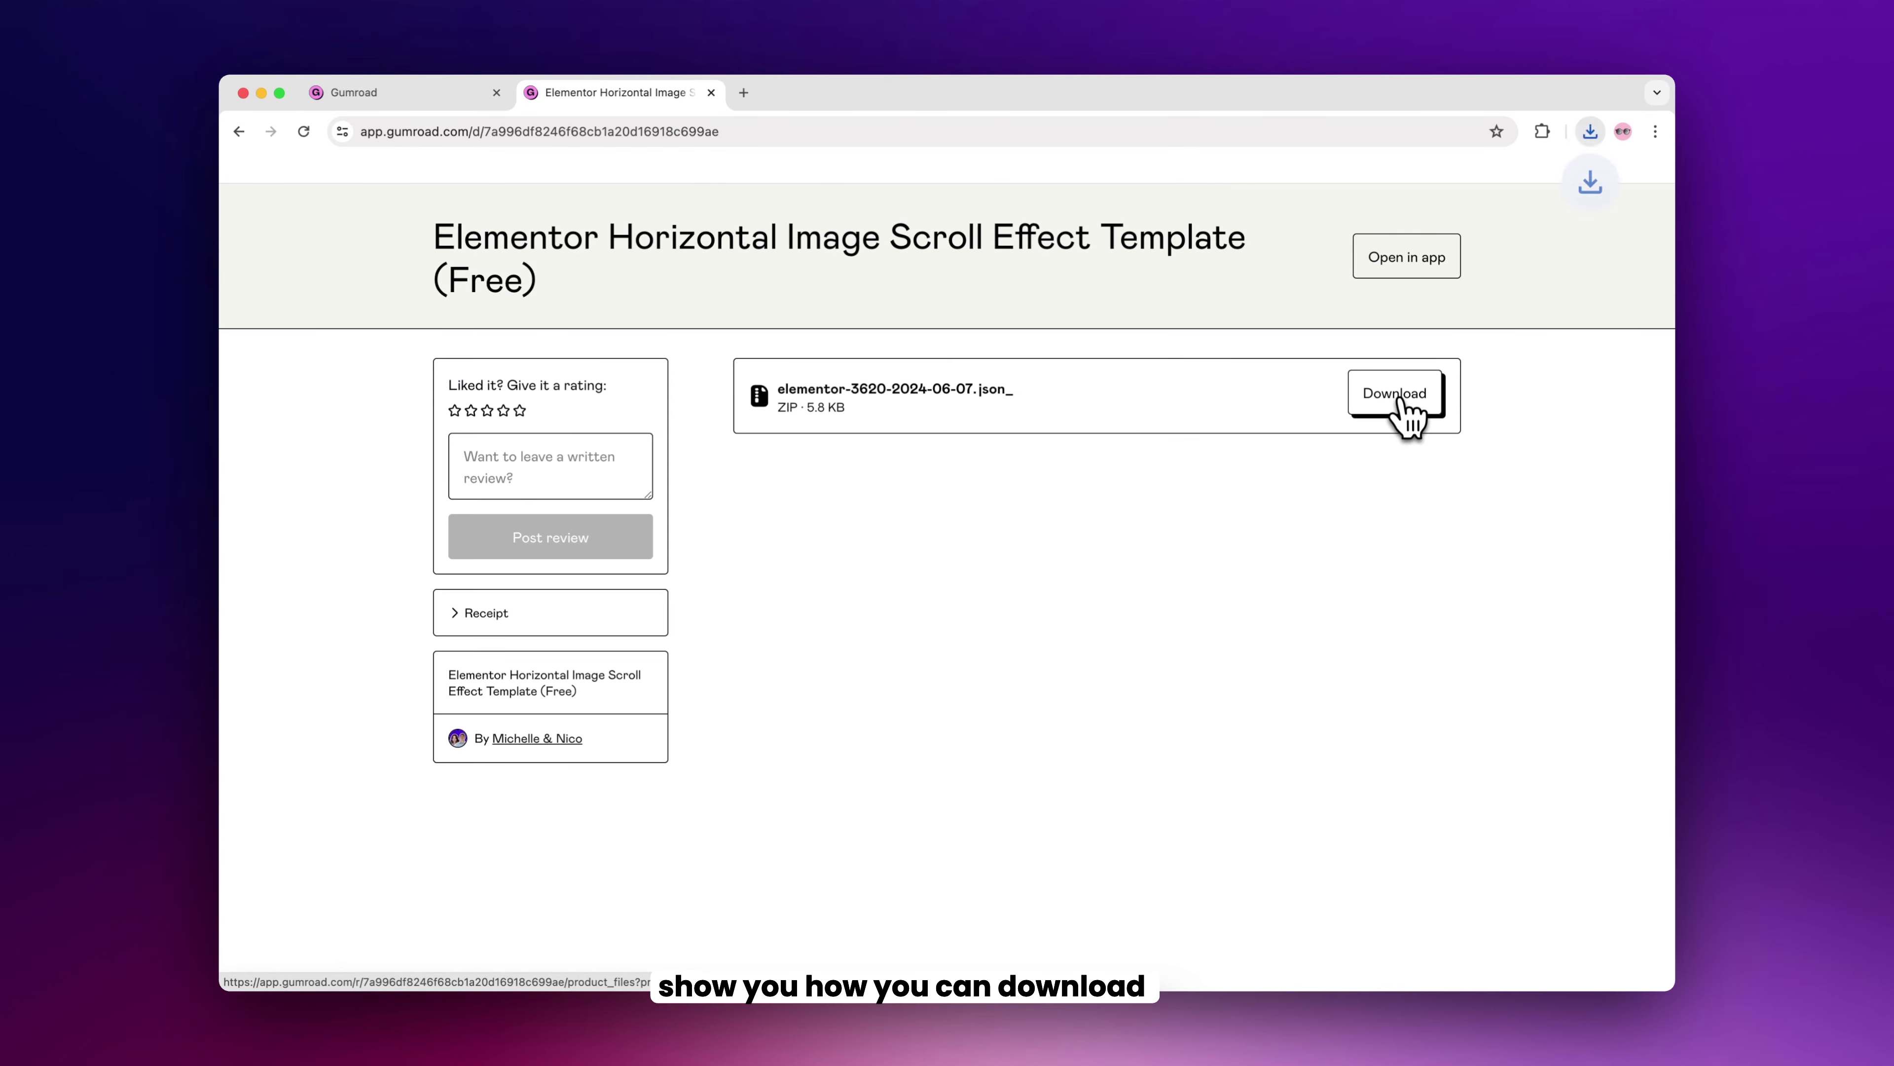
pyautogui.click(1401, 403)
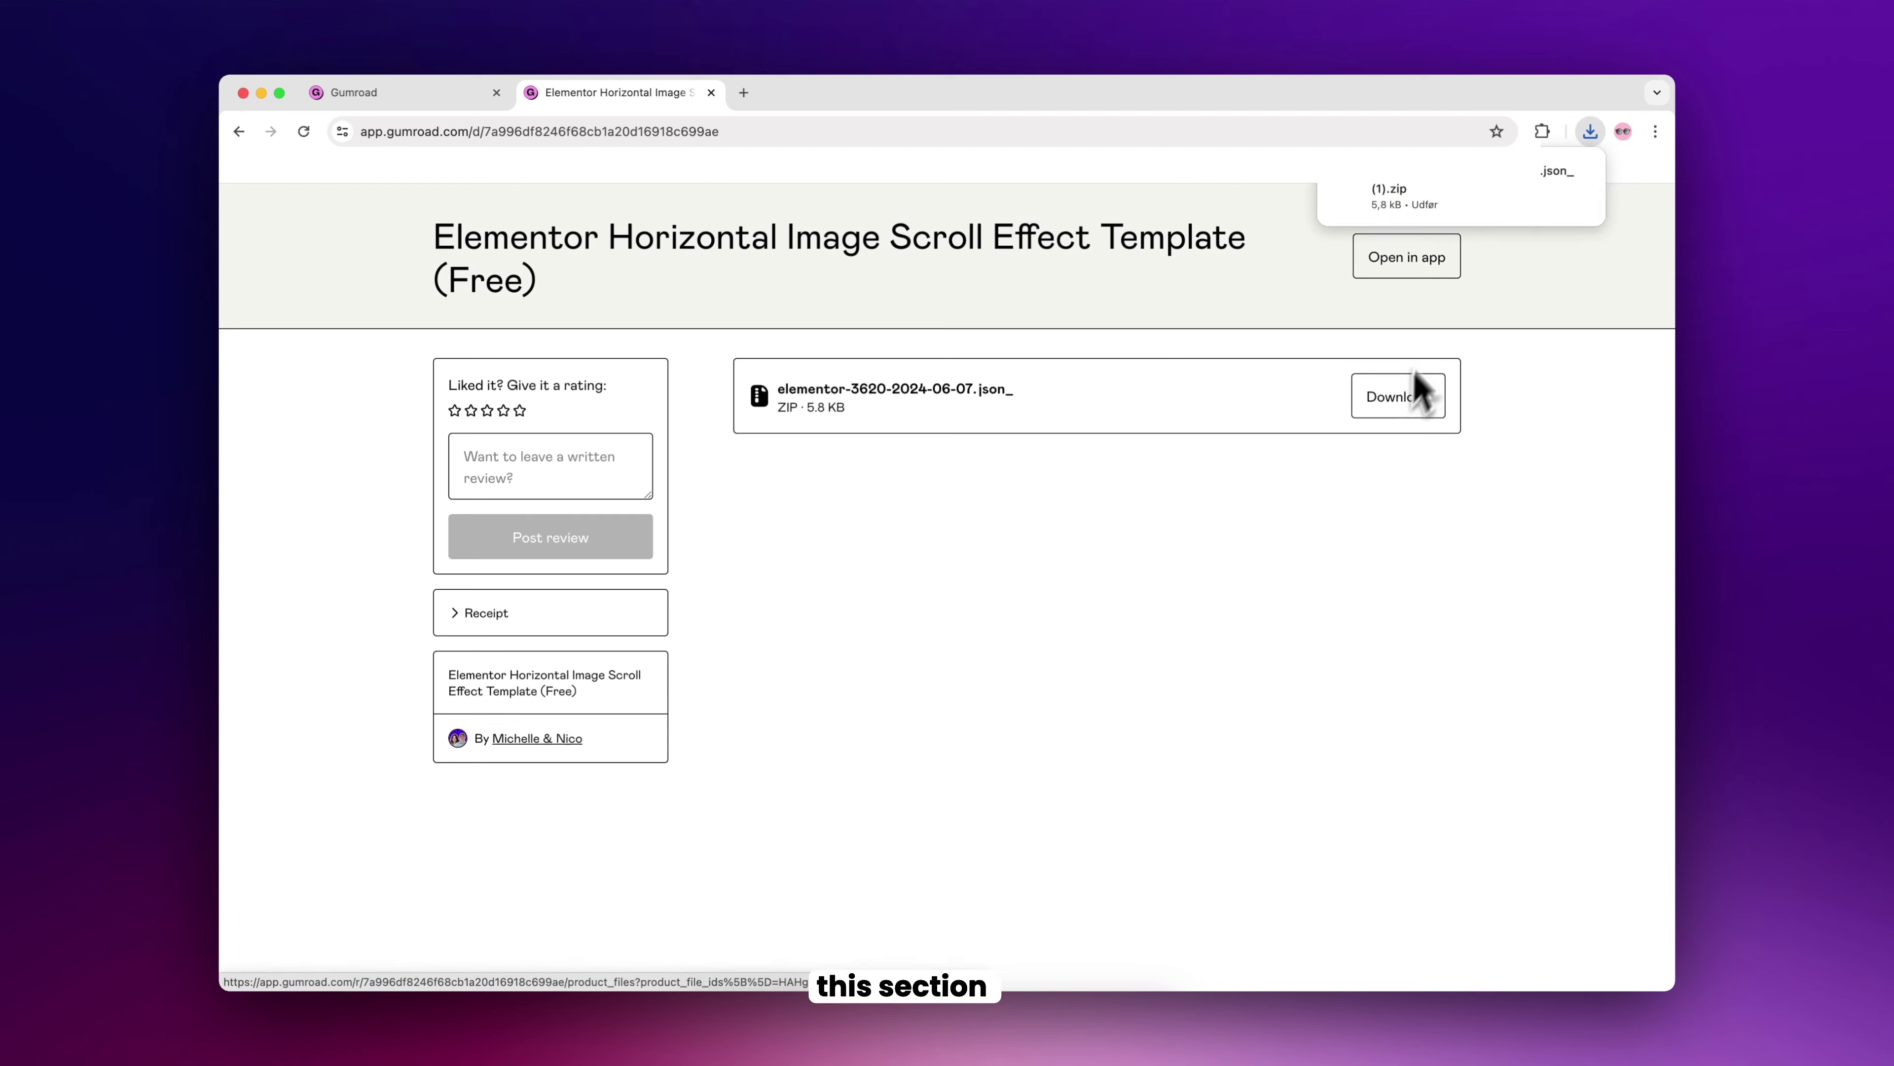
pyautogui.click(1542, 179)
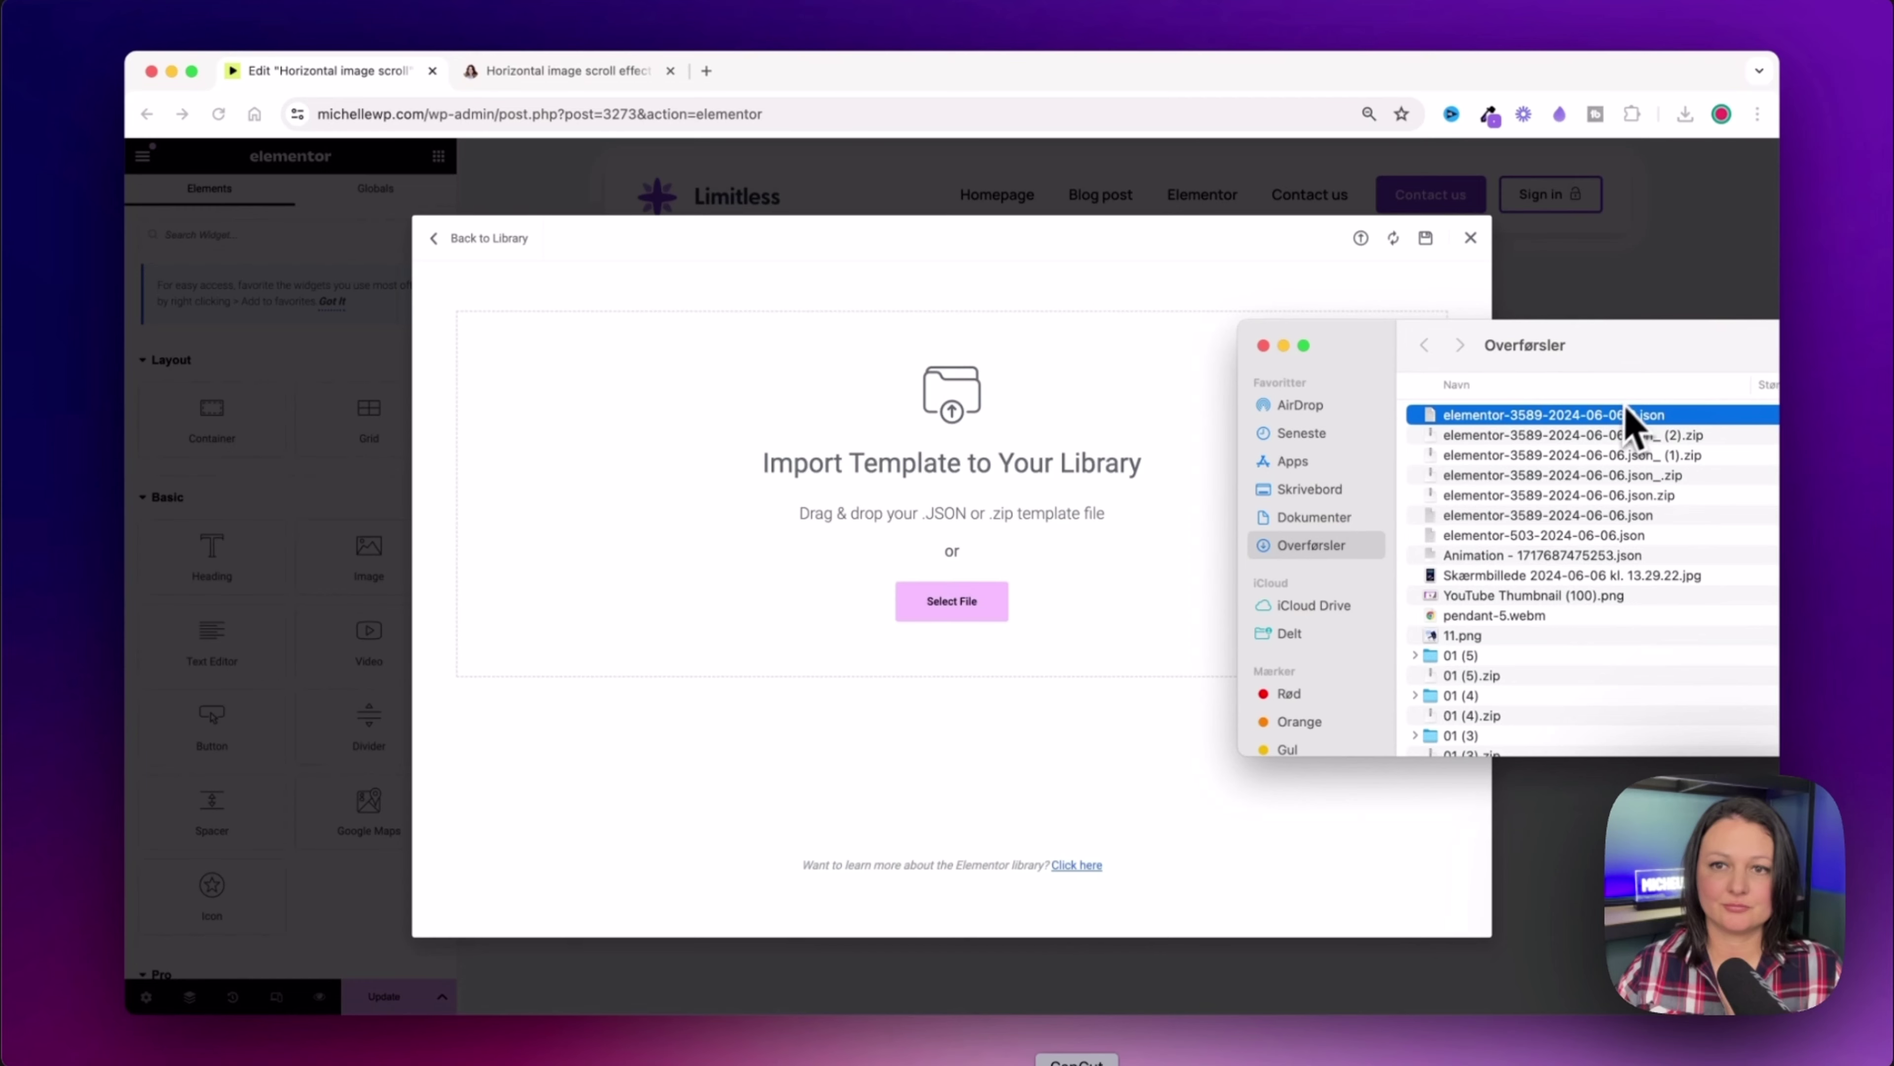
pyautogui.moveTo(1628, 424); pyautogui.dragTo(1278, 735)
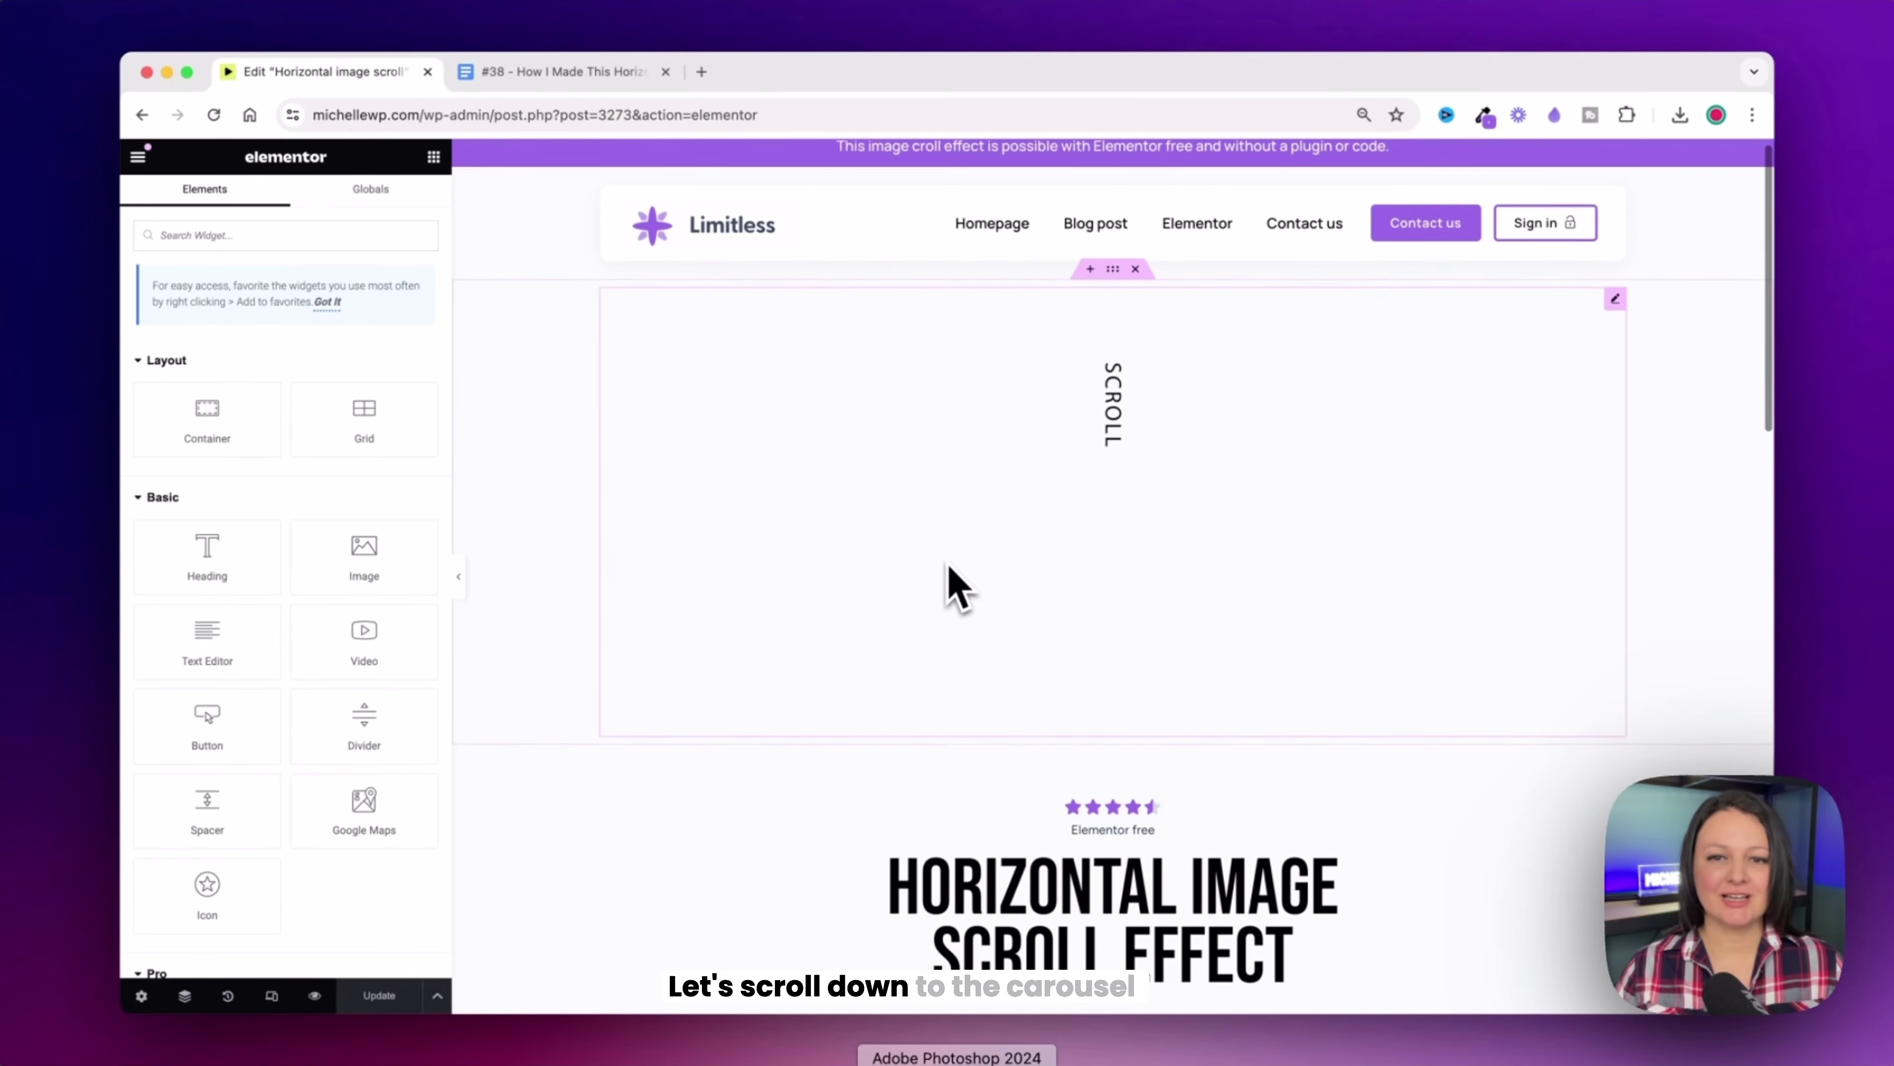
# Step: Delete the movie-poster image section below the heading
pyautogui.scroll(-5, 959, 589)
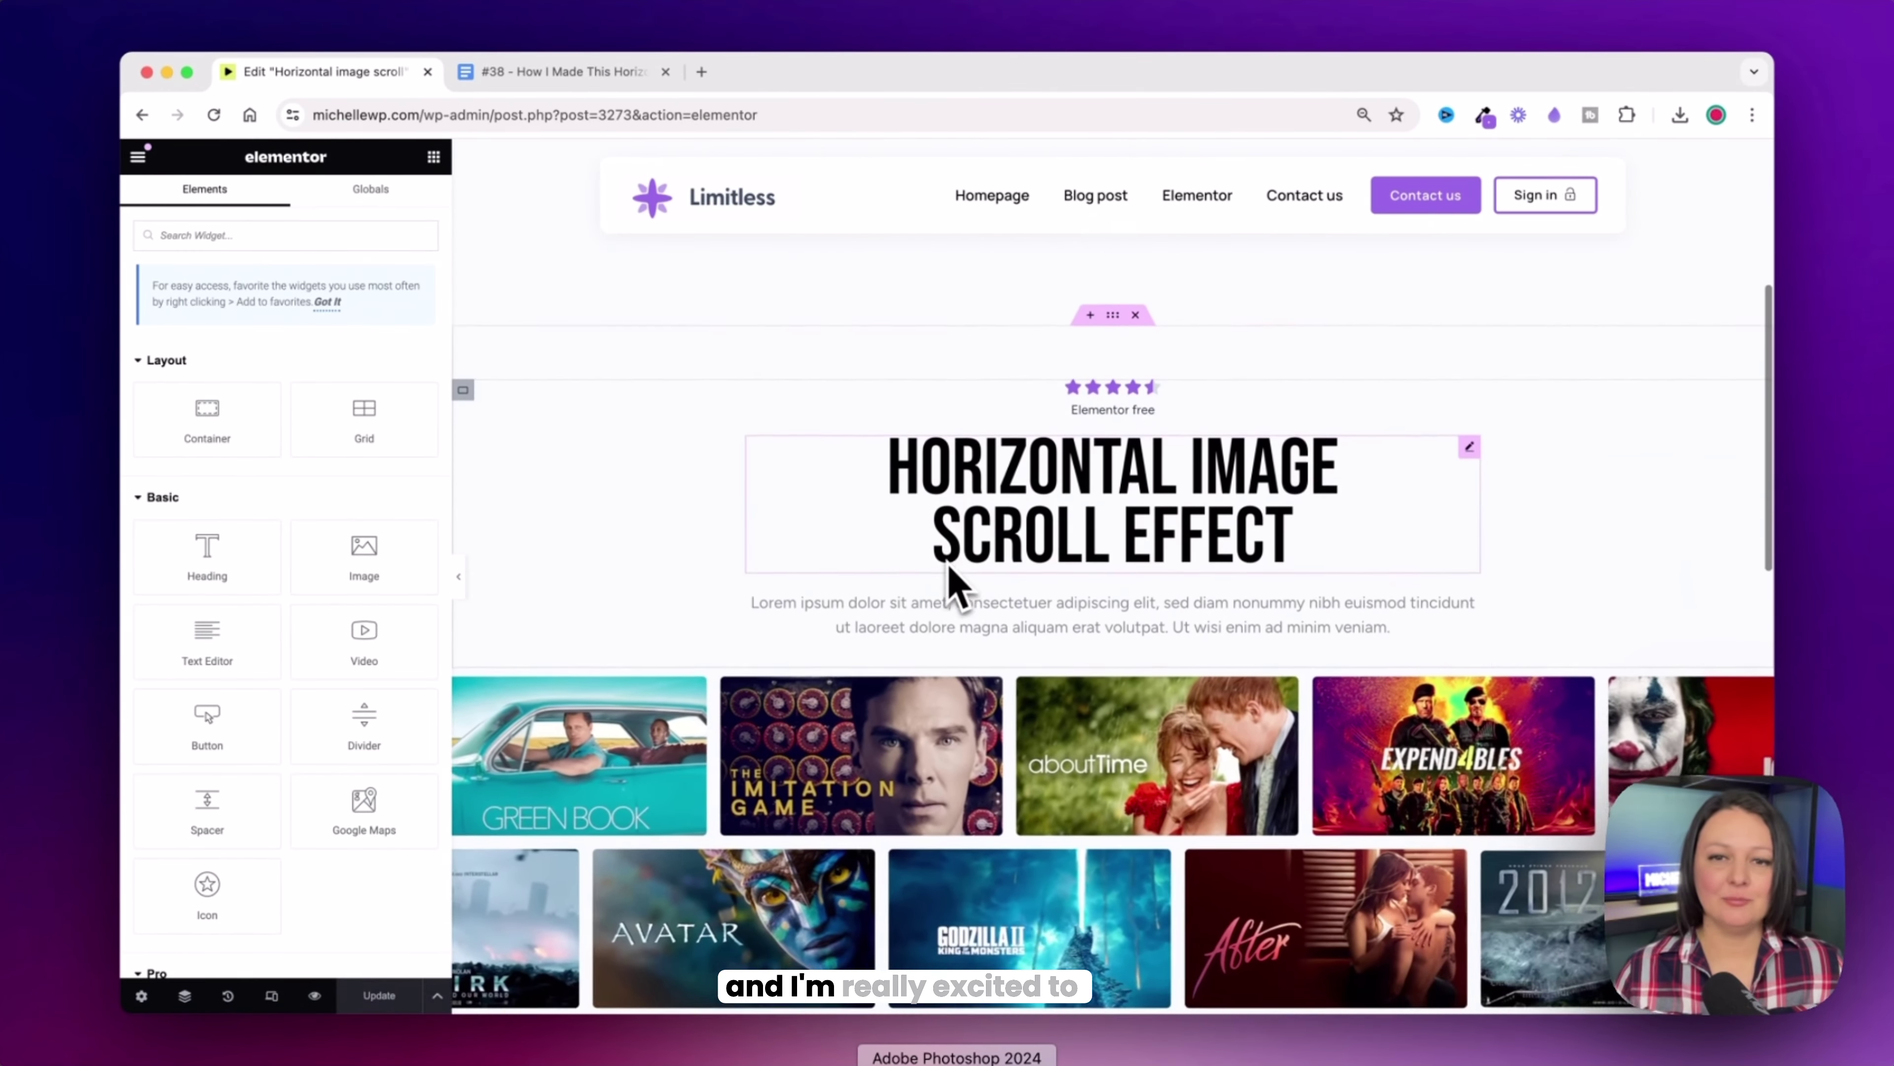
pyautogui.scroll(-5, 959, 590)
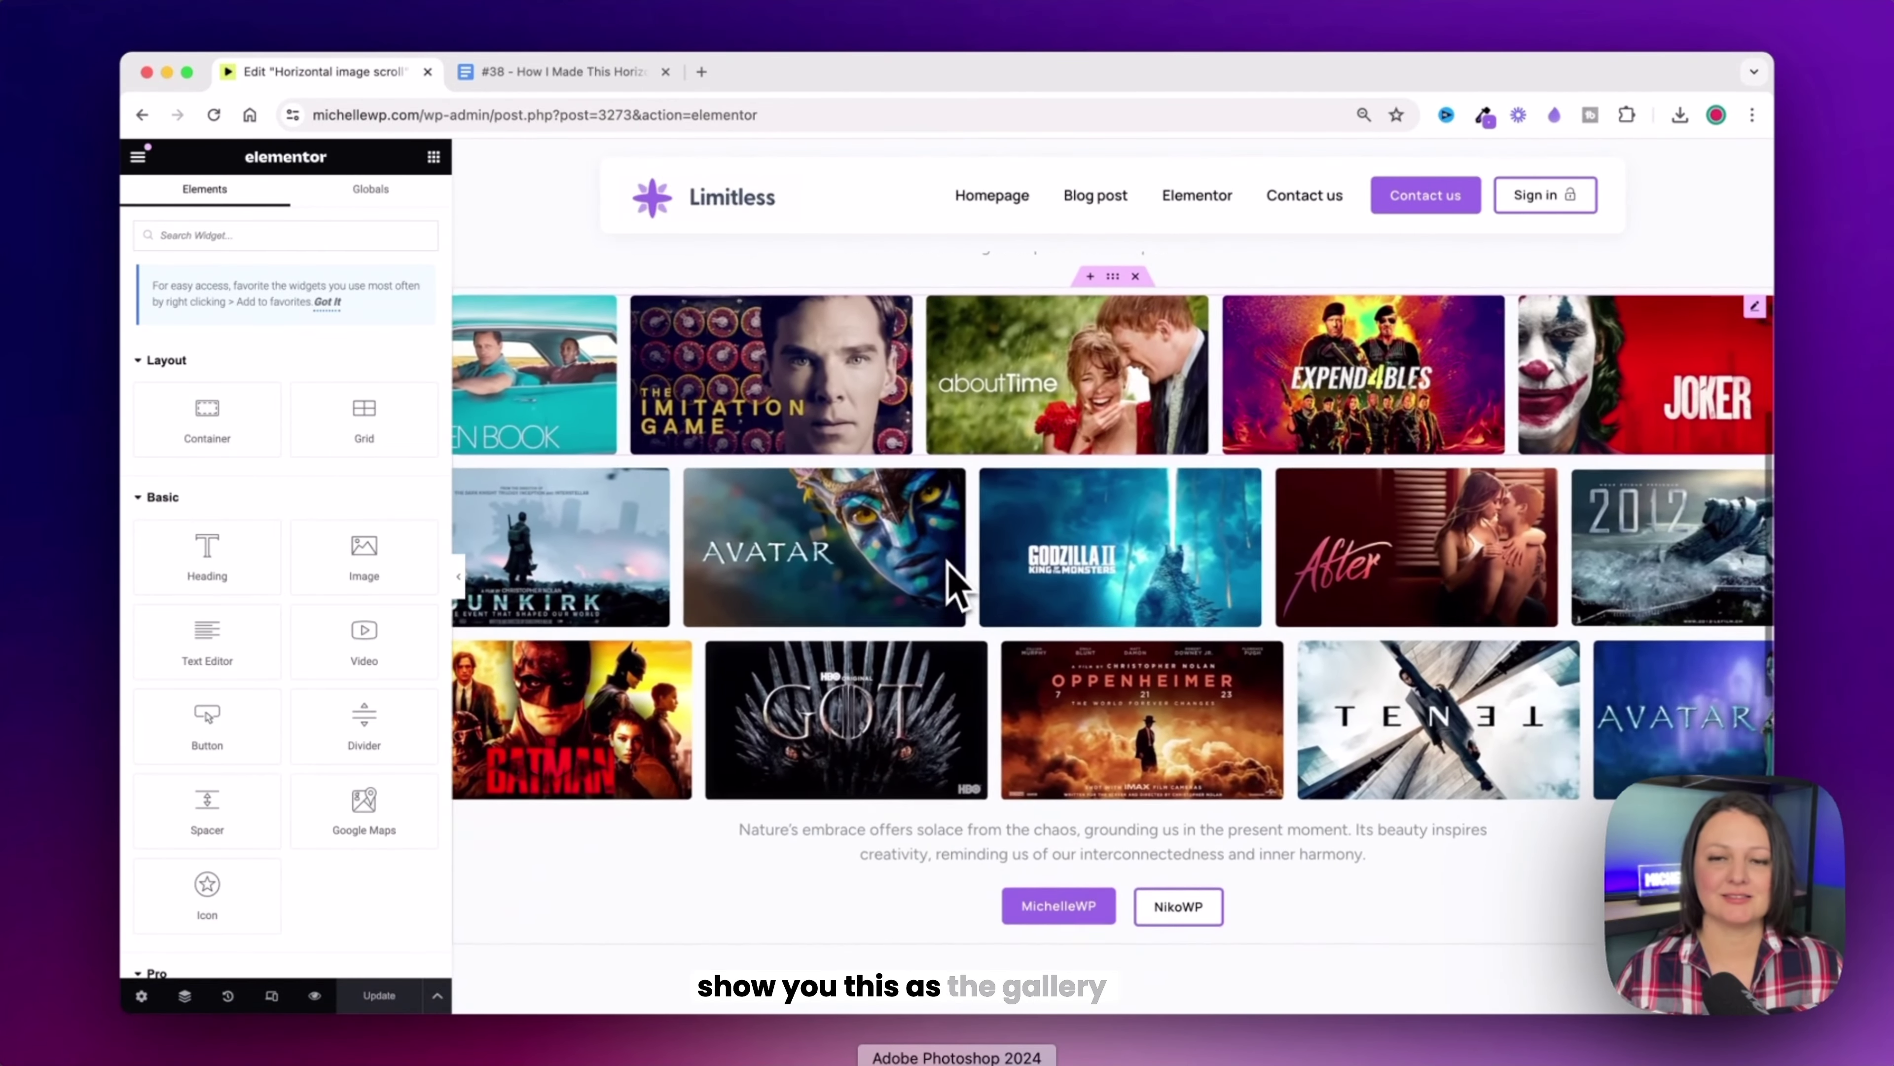
pyautogui.scroll(3, 958, 589)
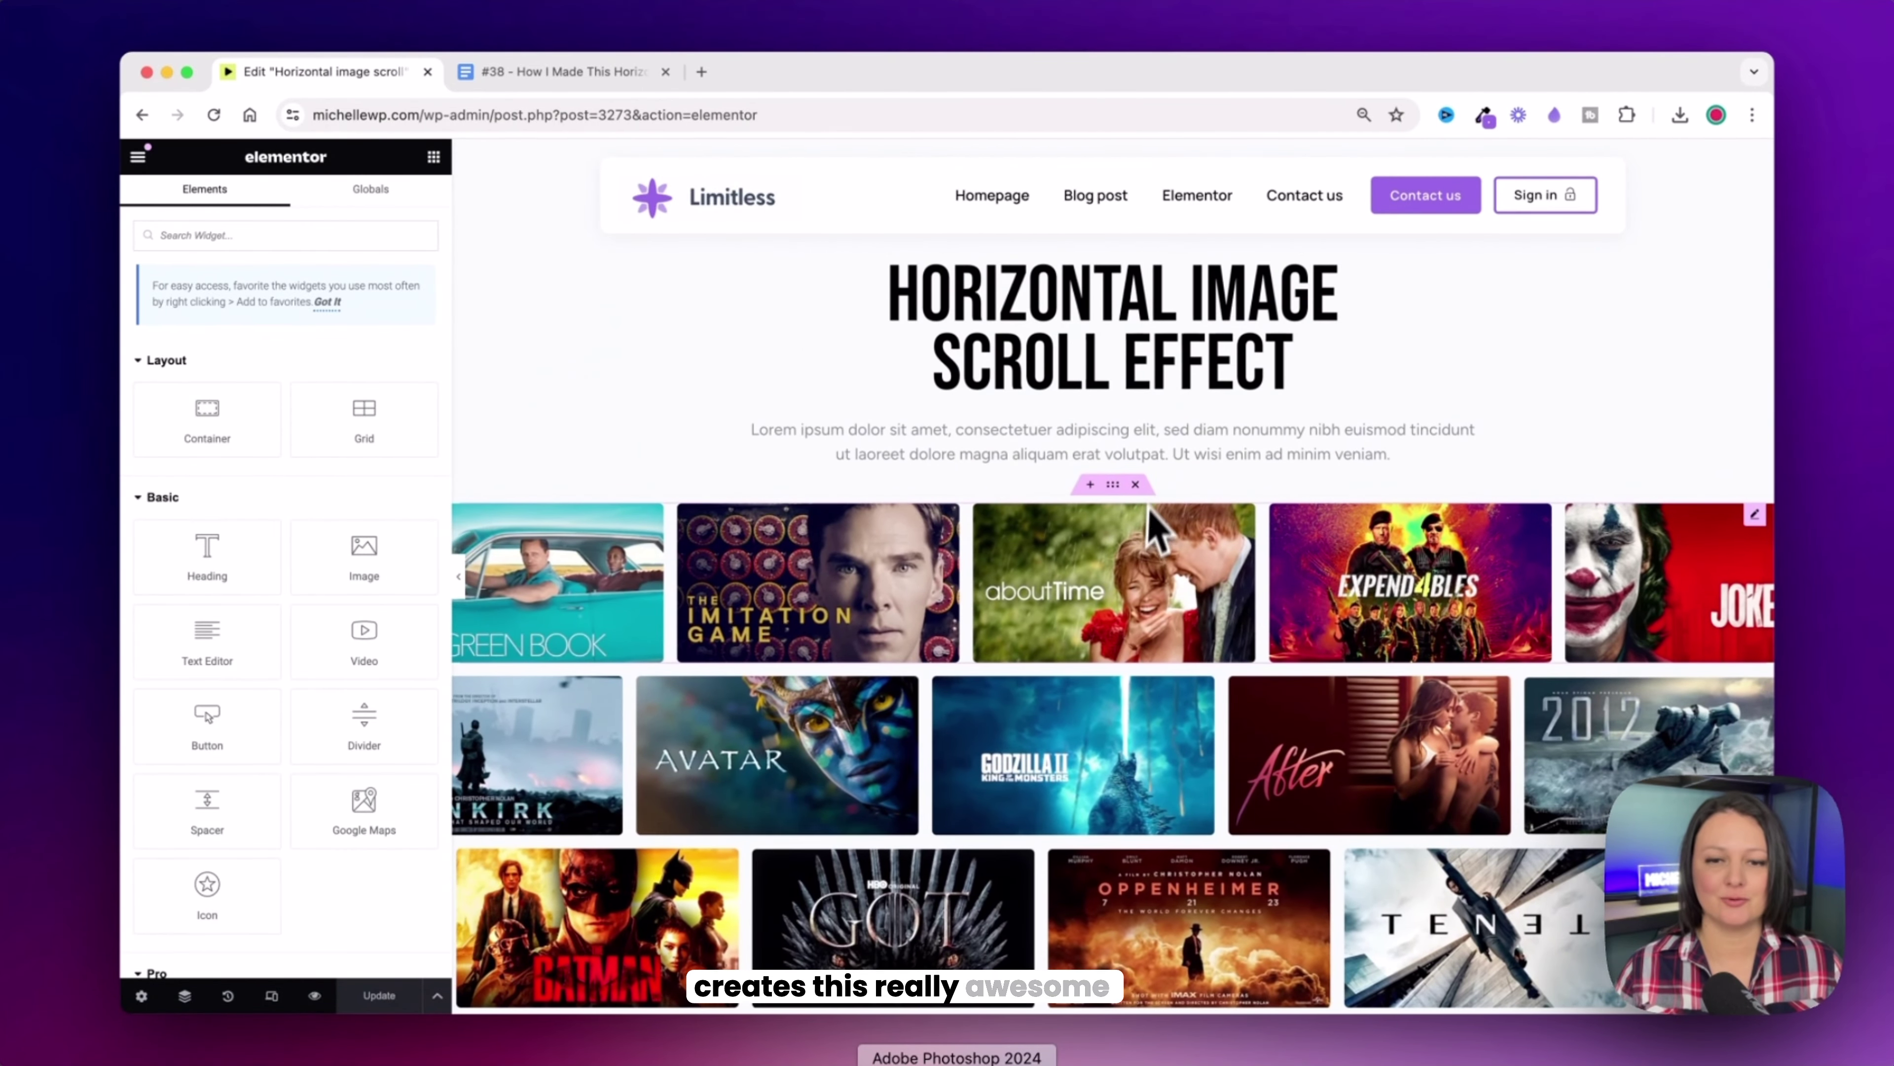
pyautogui.click(1134, 484)
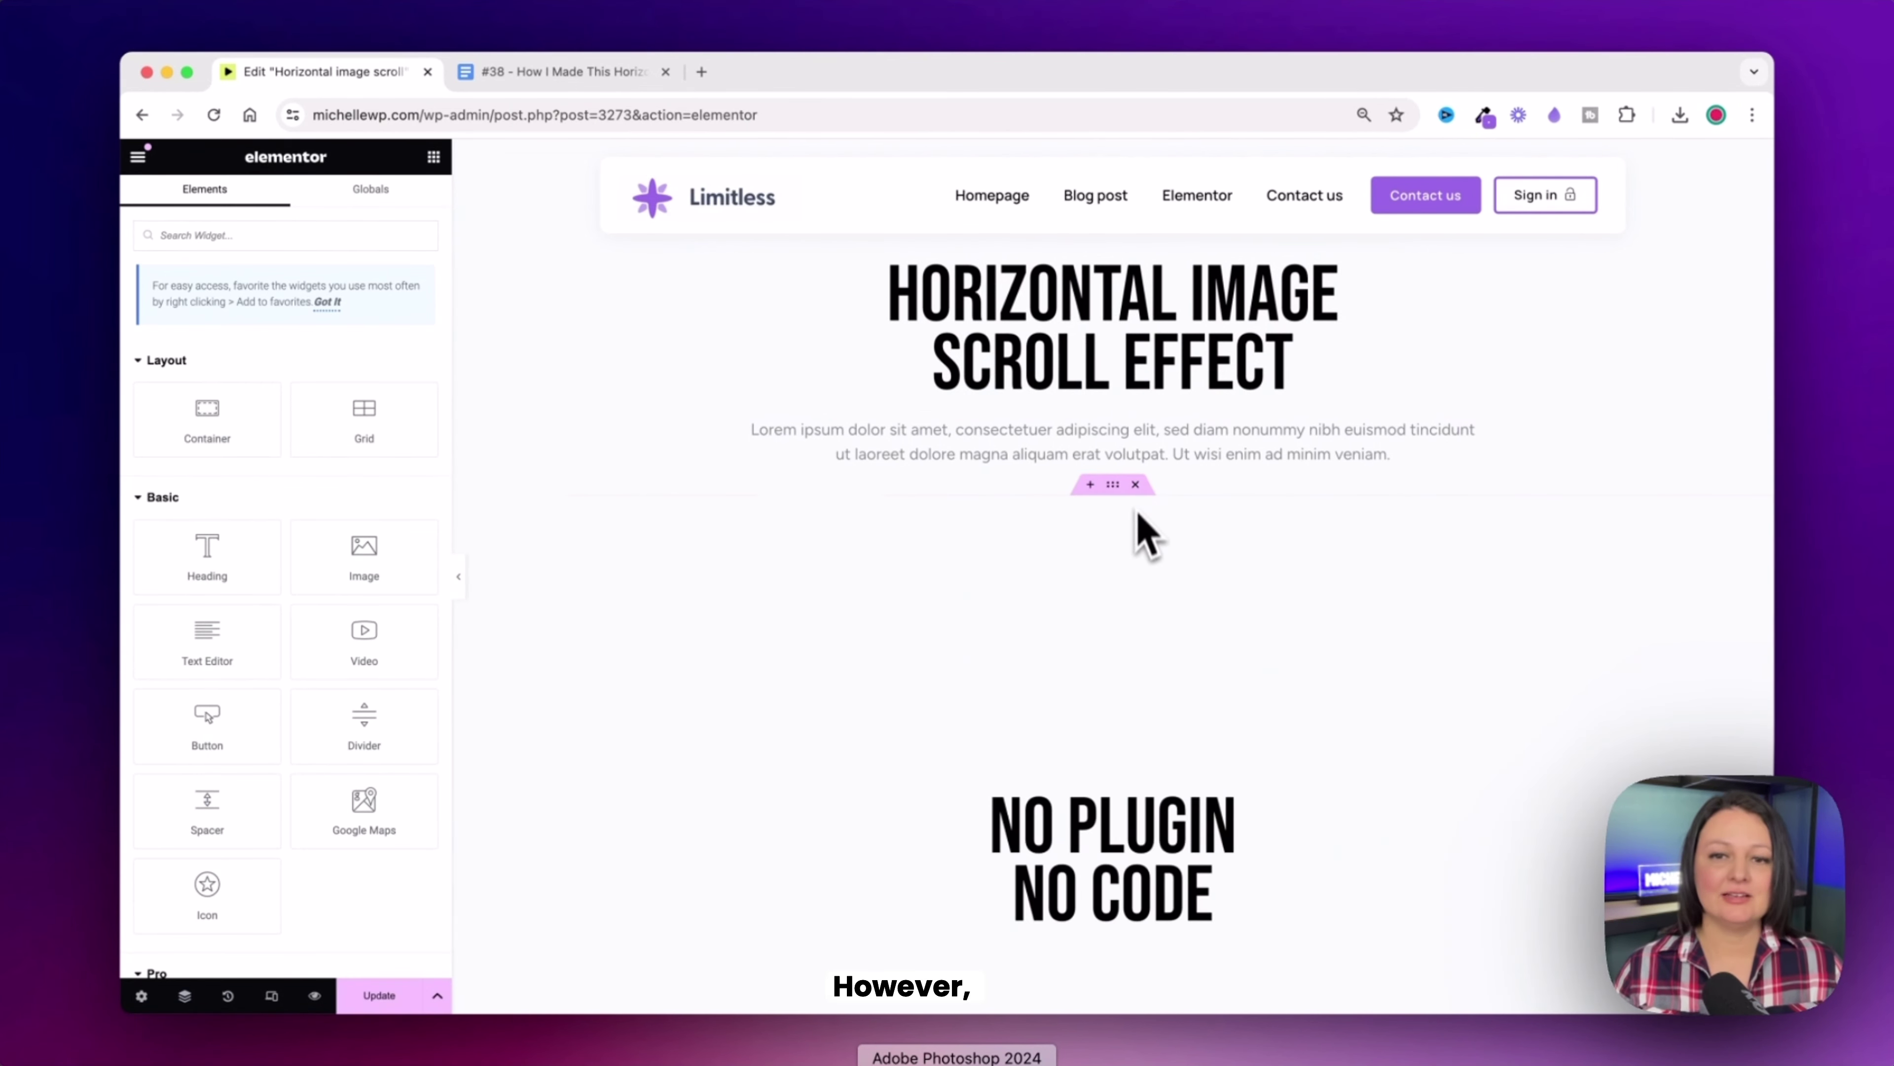
# Step: Add a one-column Flexbox container with Content Width set to Full Width
pyautogui.click(1091, 484)
pyautogui.click(1050, 572)
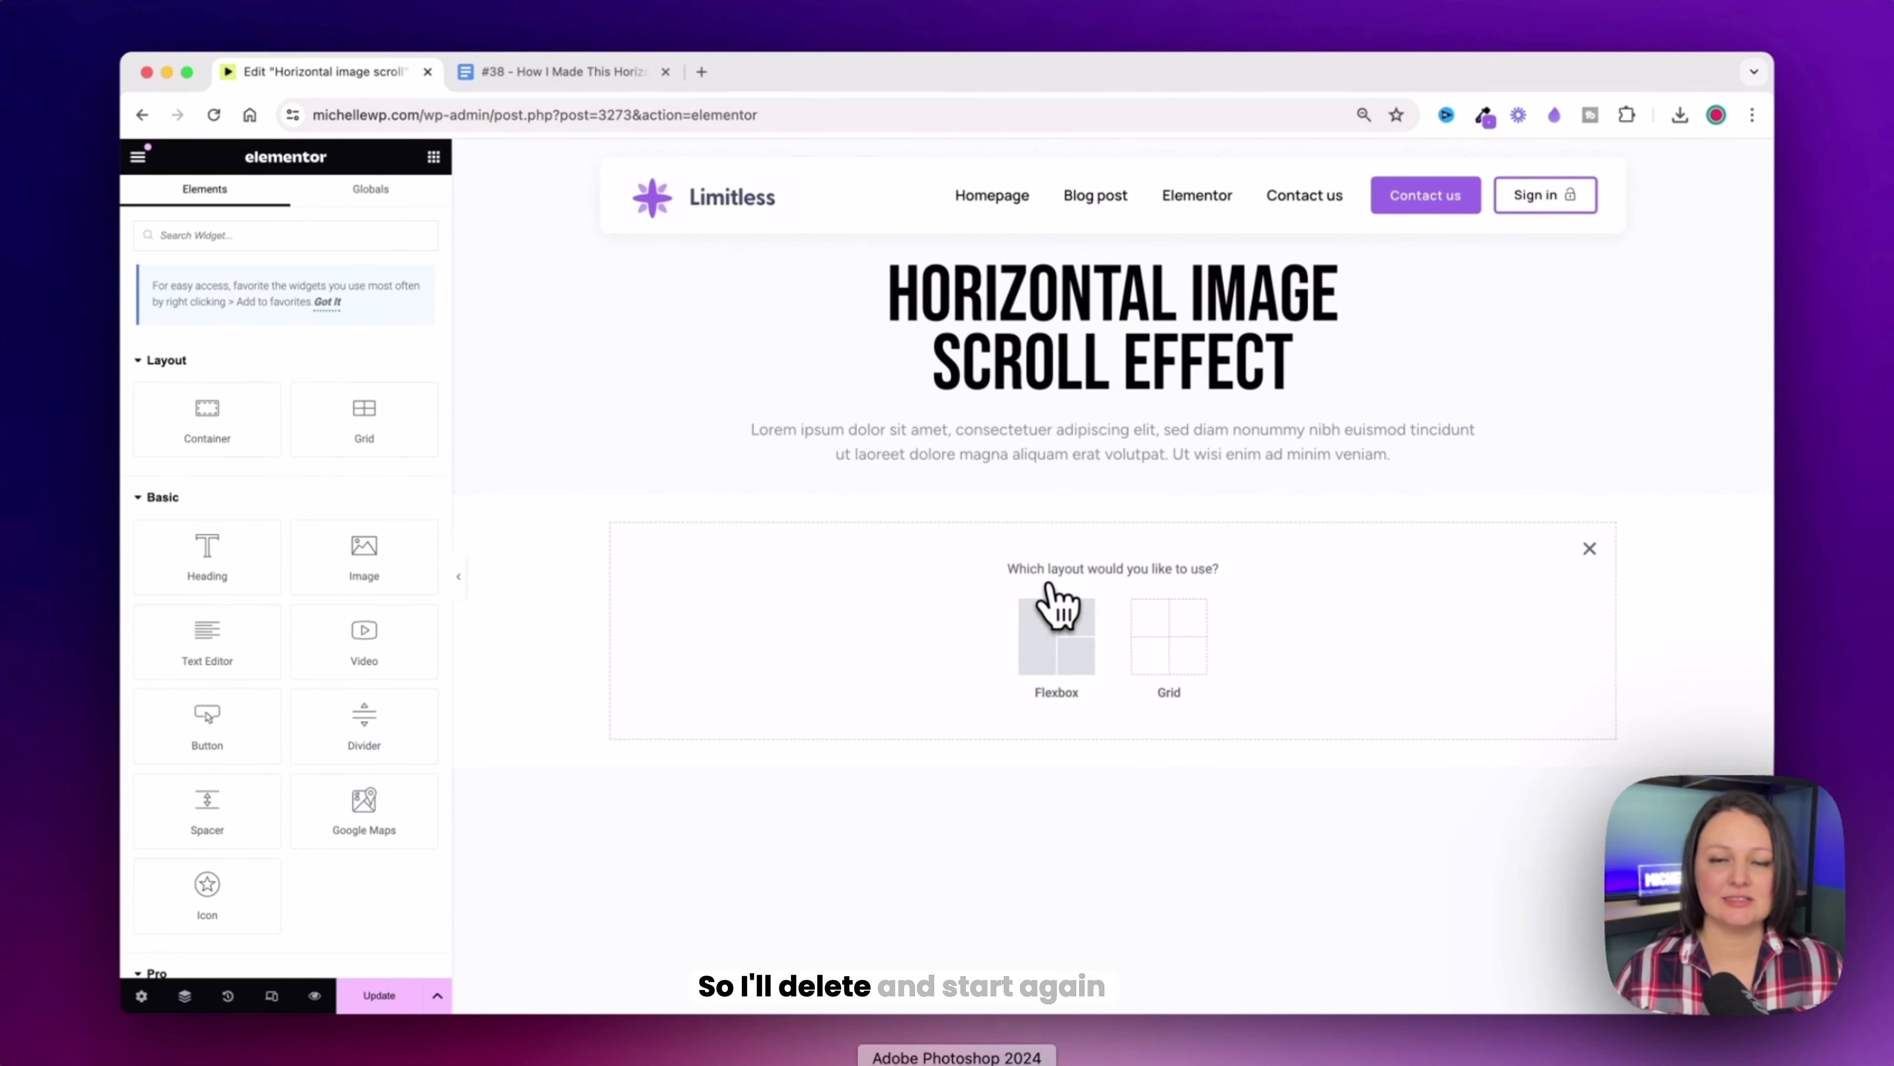
pyautogui.click(1048, 623)
pyautogui.click(882, 627)
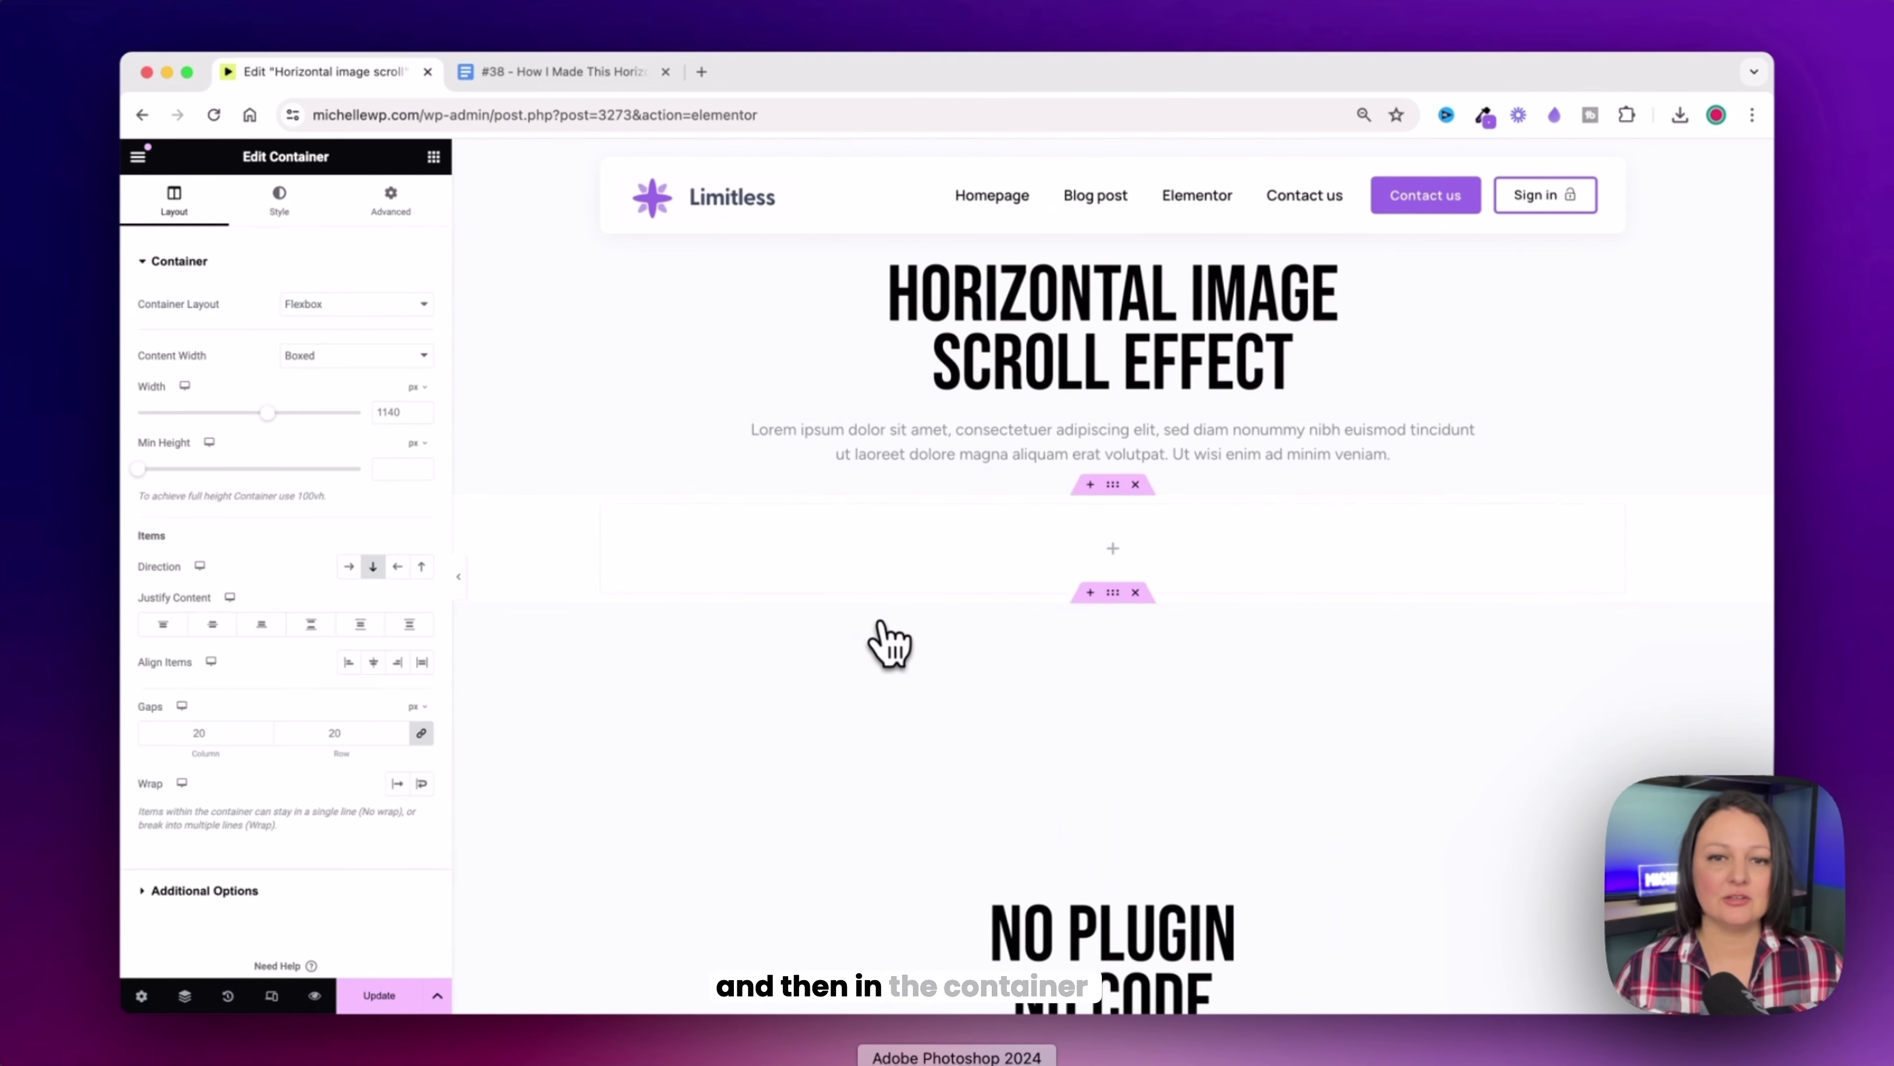
pyautogui.click(373, 355)
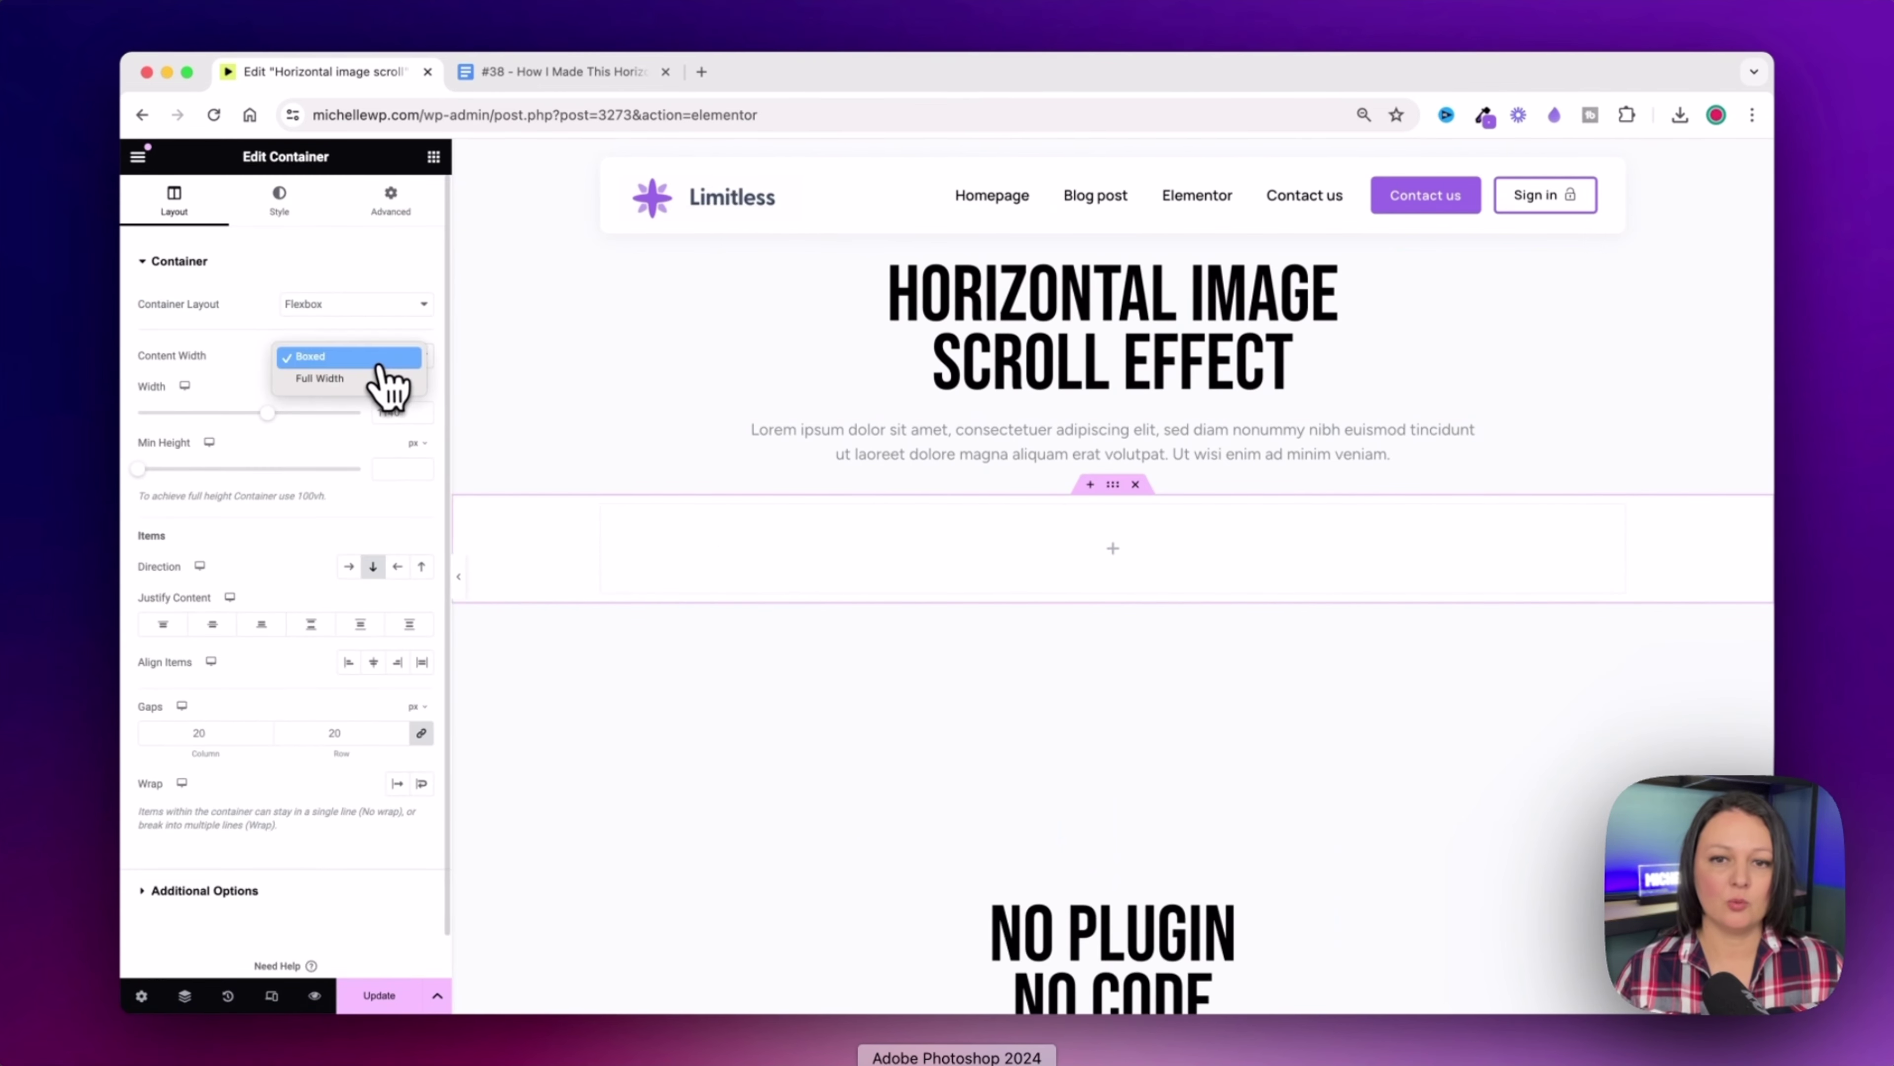
pyautogui.click(379, 382)
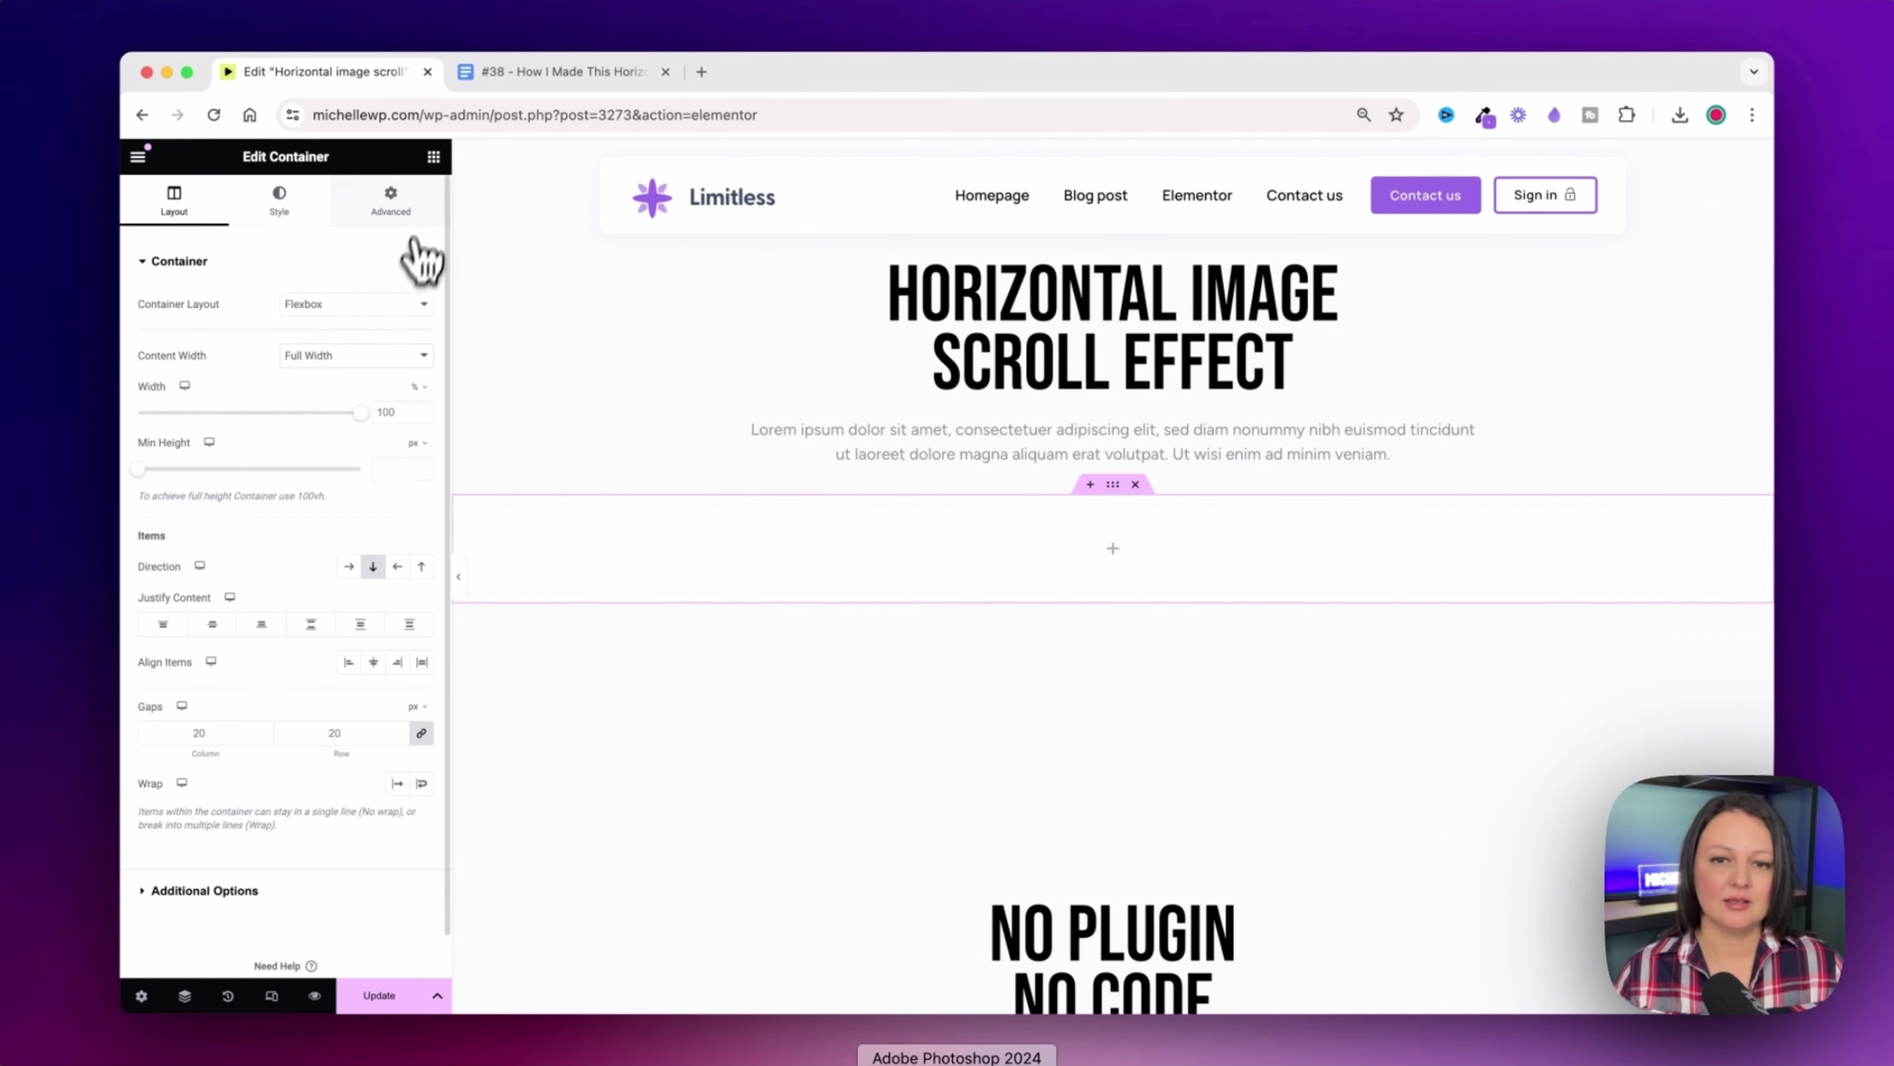
# Step: Search widgets for 'image' and drop an Image Carousel into the empty container
pyautogui.click(433, 157)
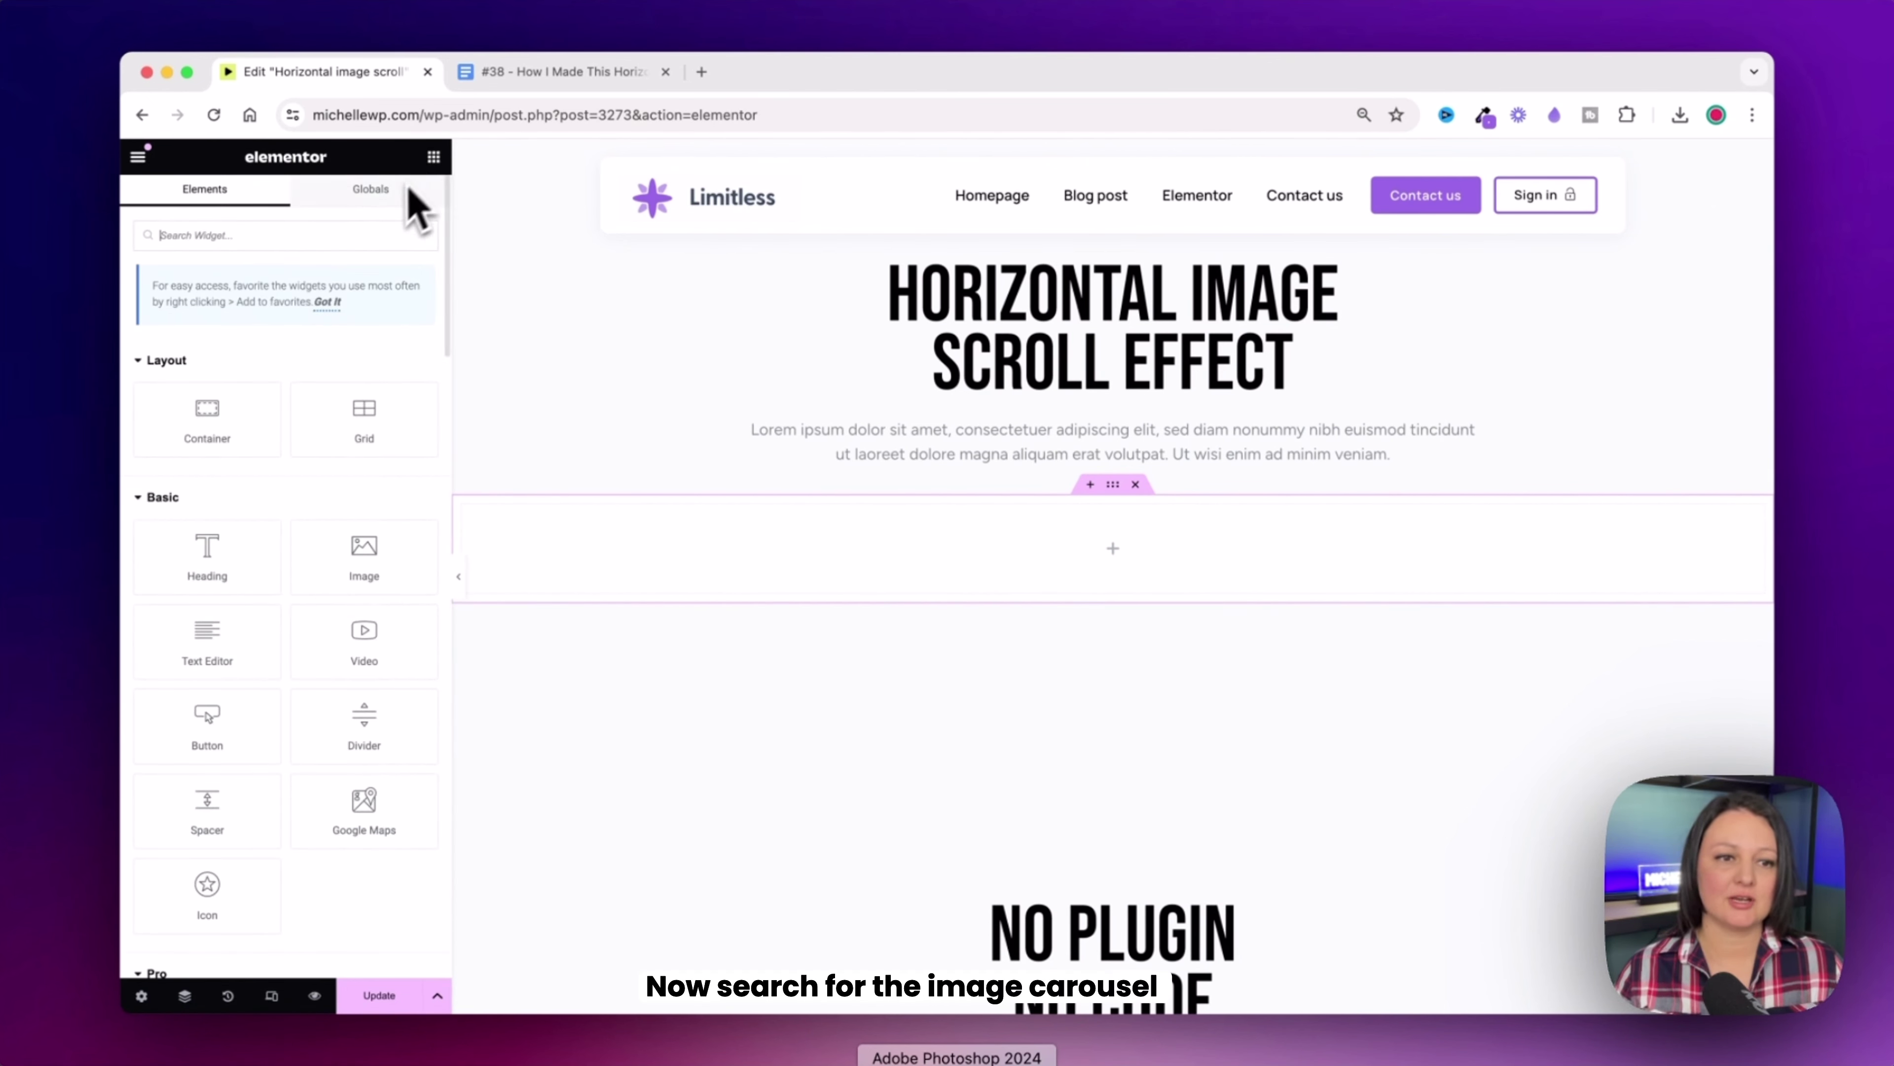
pyautogui.write('image')
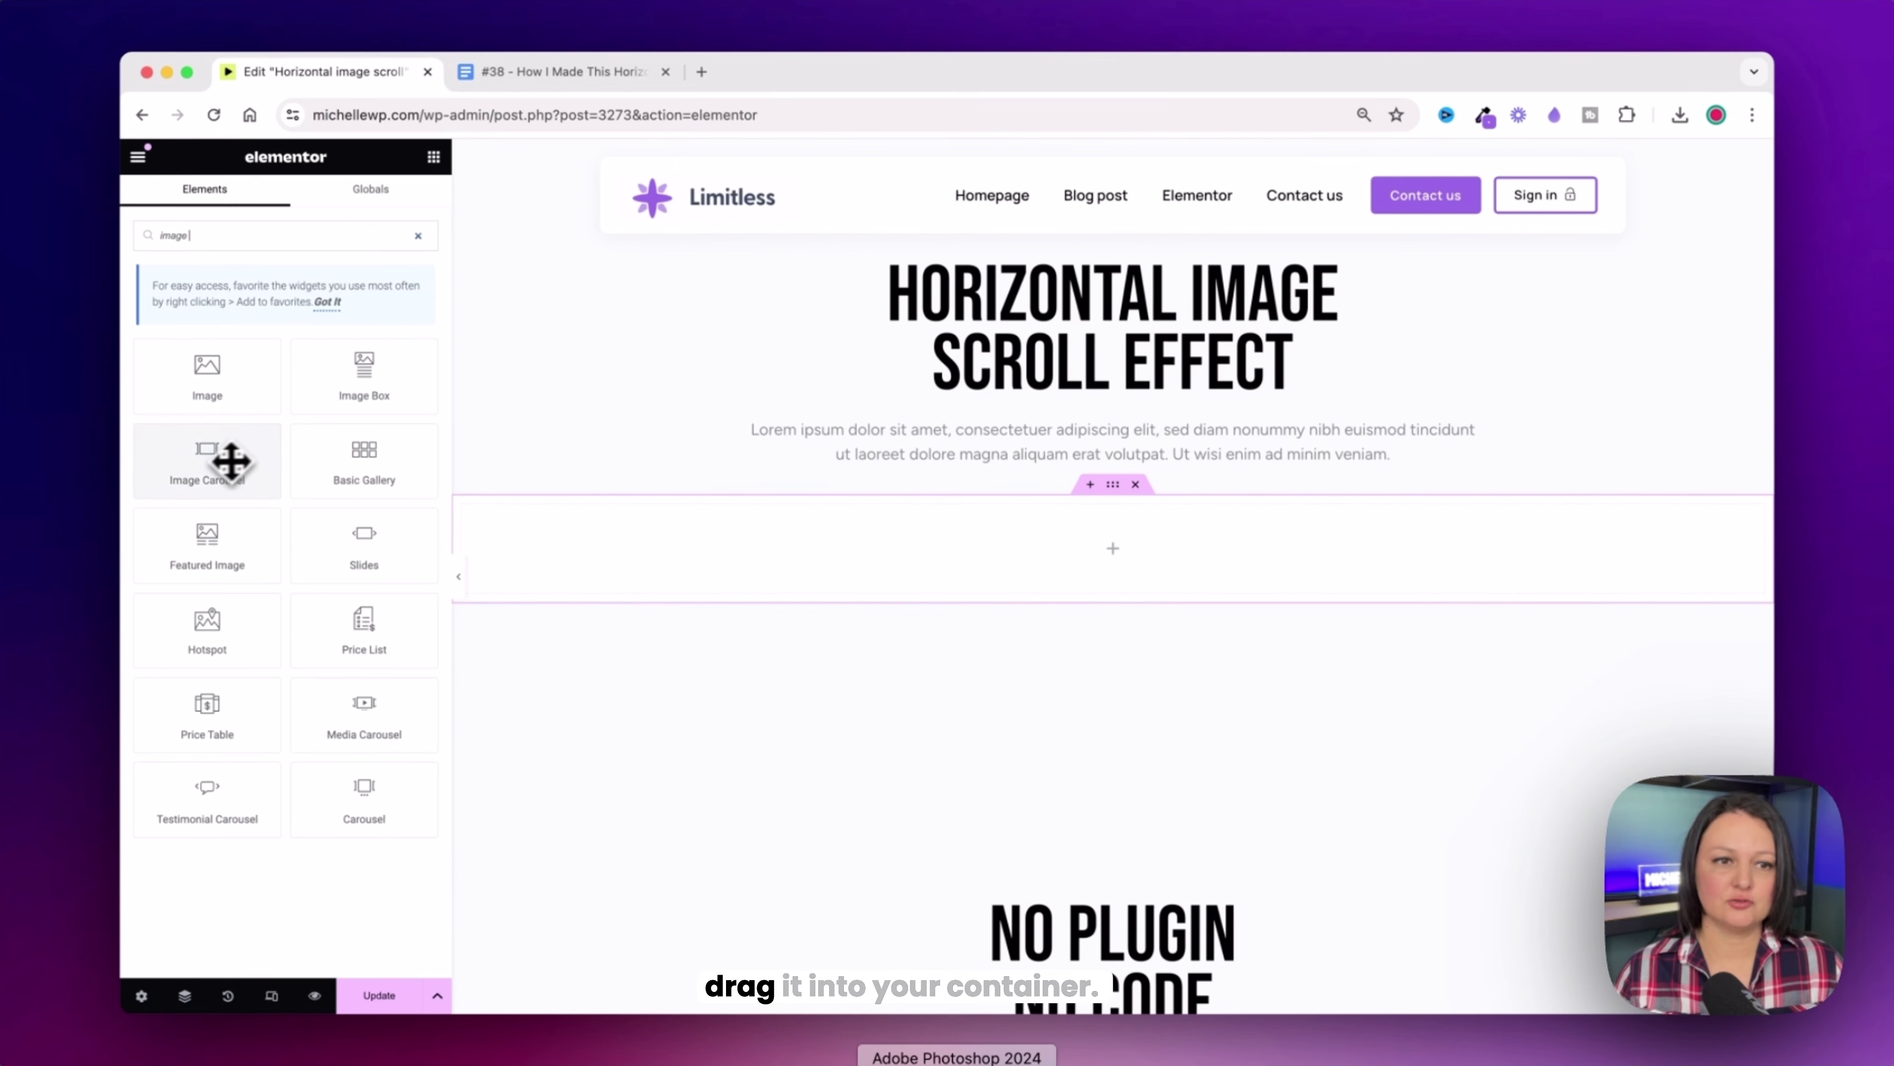
pyautogui.moveTo(206, 465); pyautogui.dragTo(916, 560)
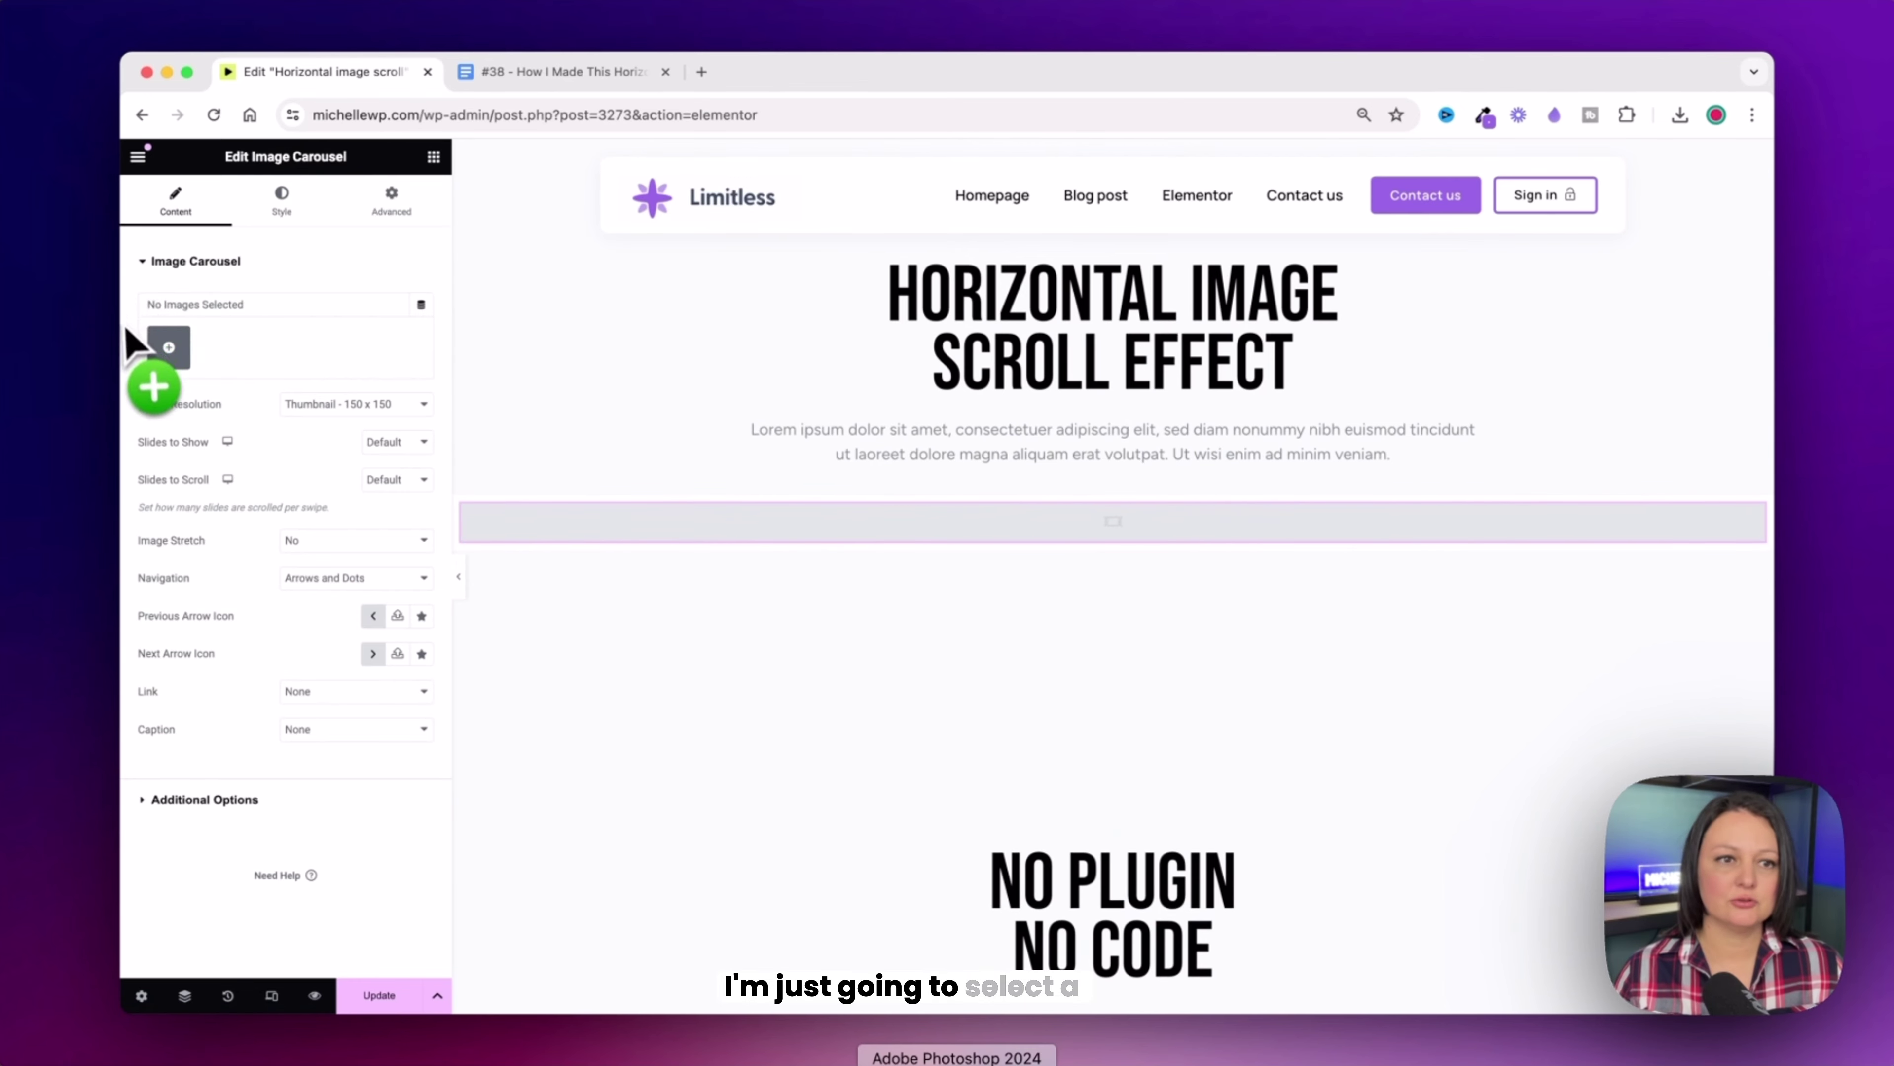
# Step: Select six movie posters through Joker and create a new gallery from them
pyautogui.click(171, 347)
pyautogui.scroll(-5, 685, 601)
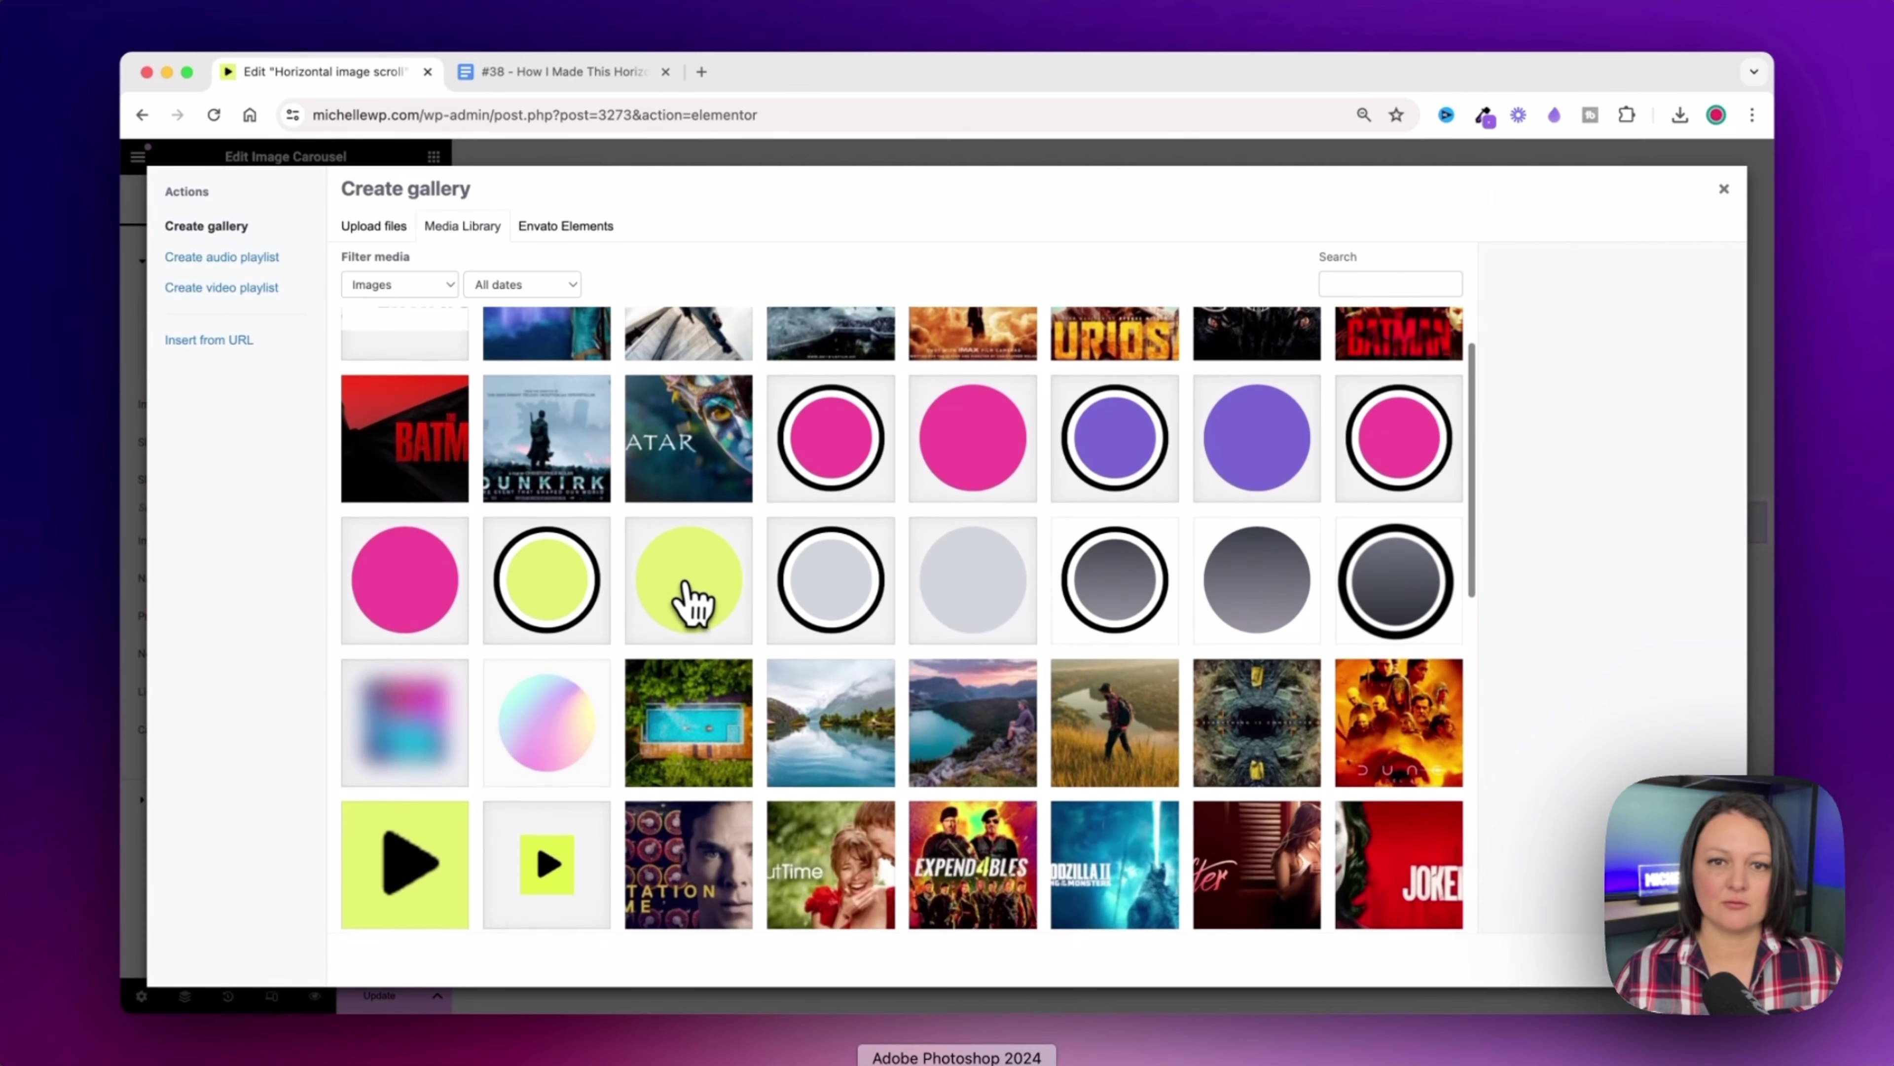
pyautogui.click(676, 711)
pyautogui.keyDown('shift'); pyautogui.click(1399, 709); pyautogui.keyUp('shift')
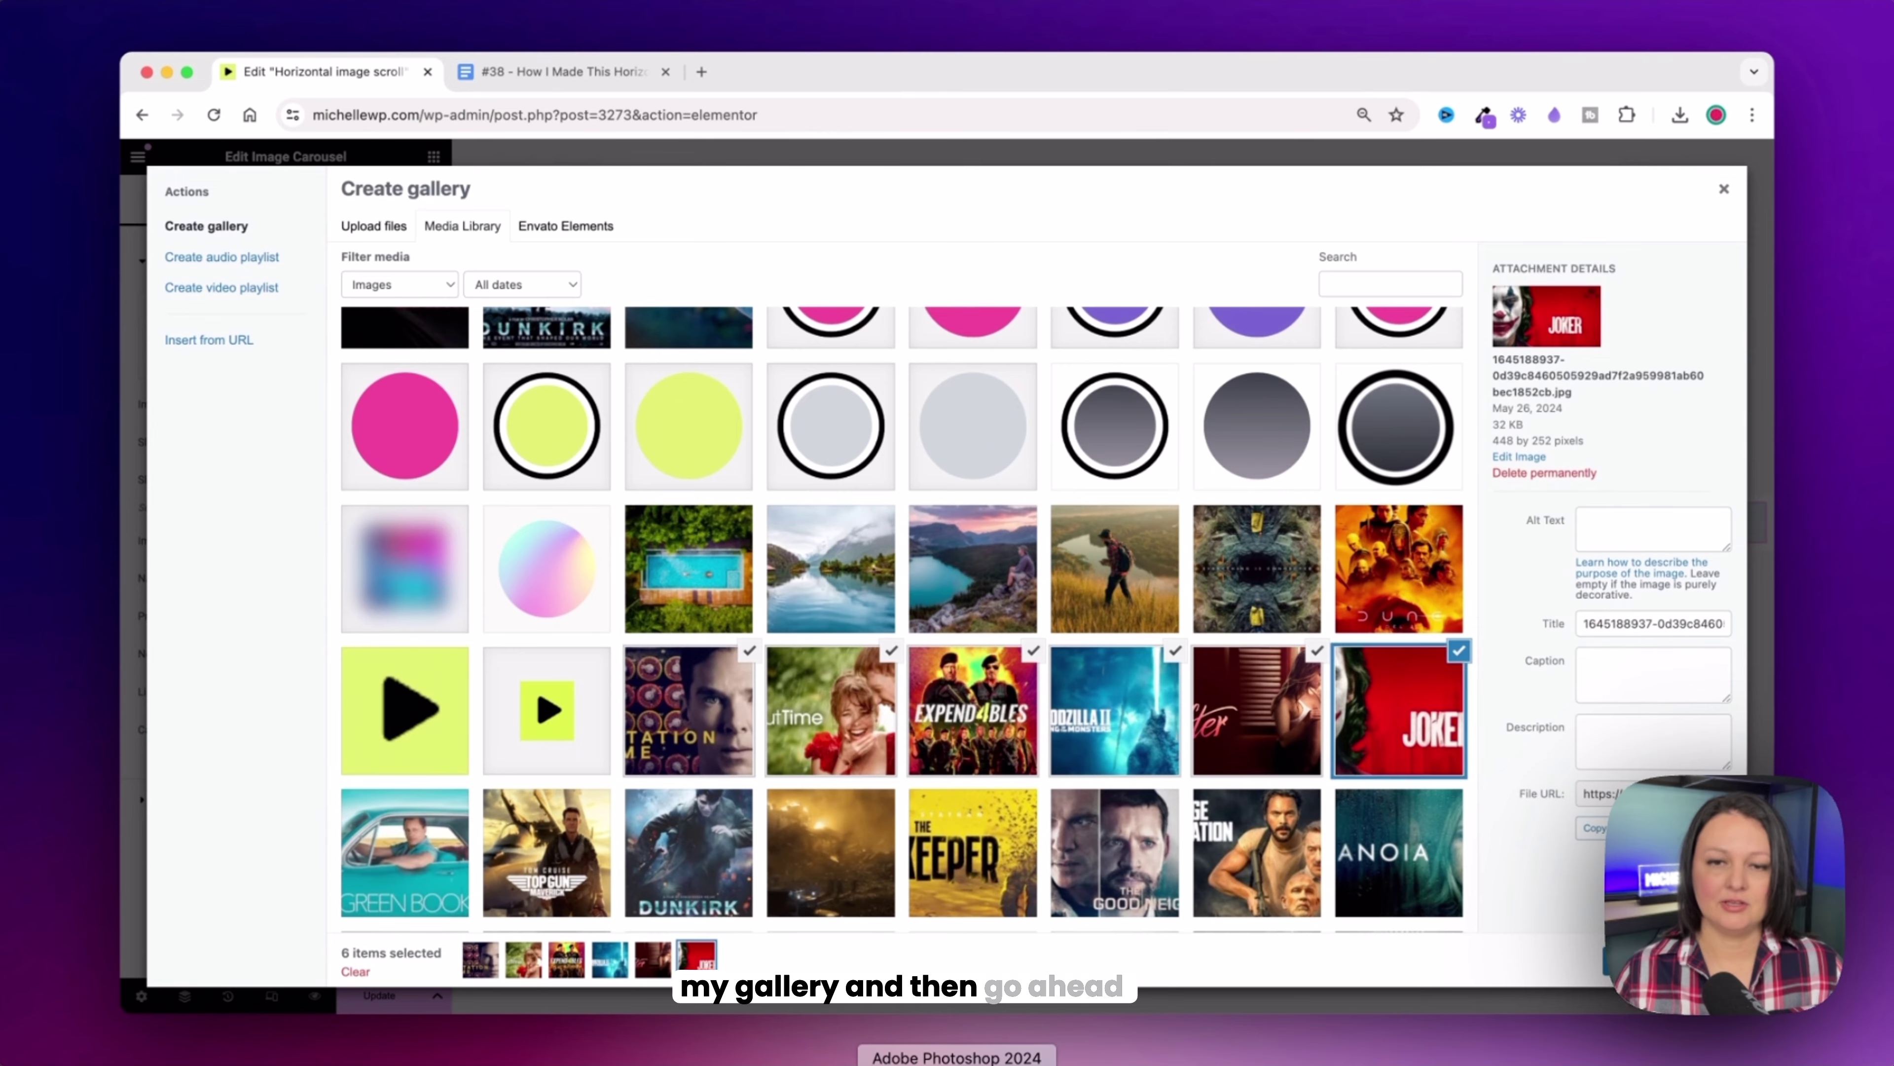
pyautogui.click(1670, 963)
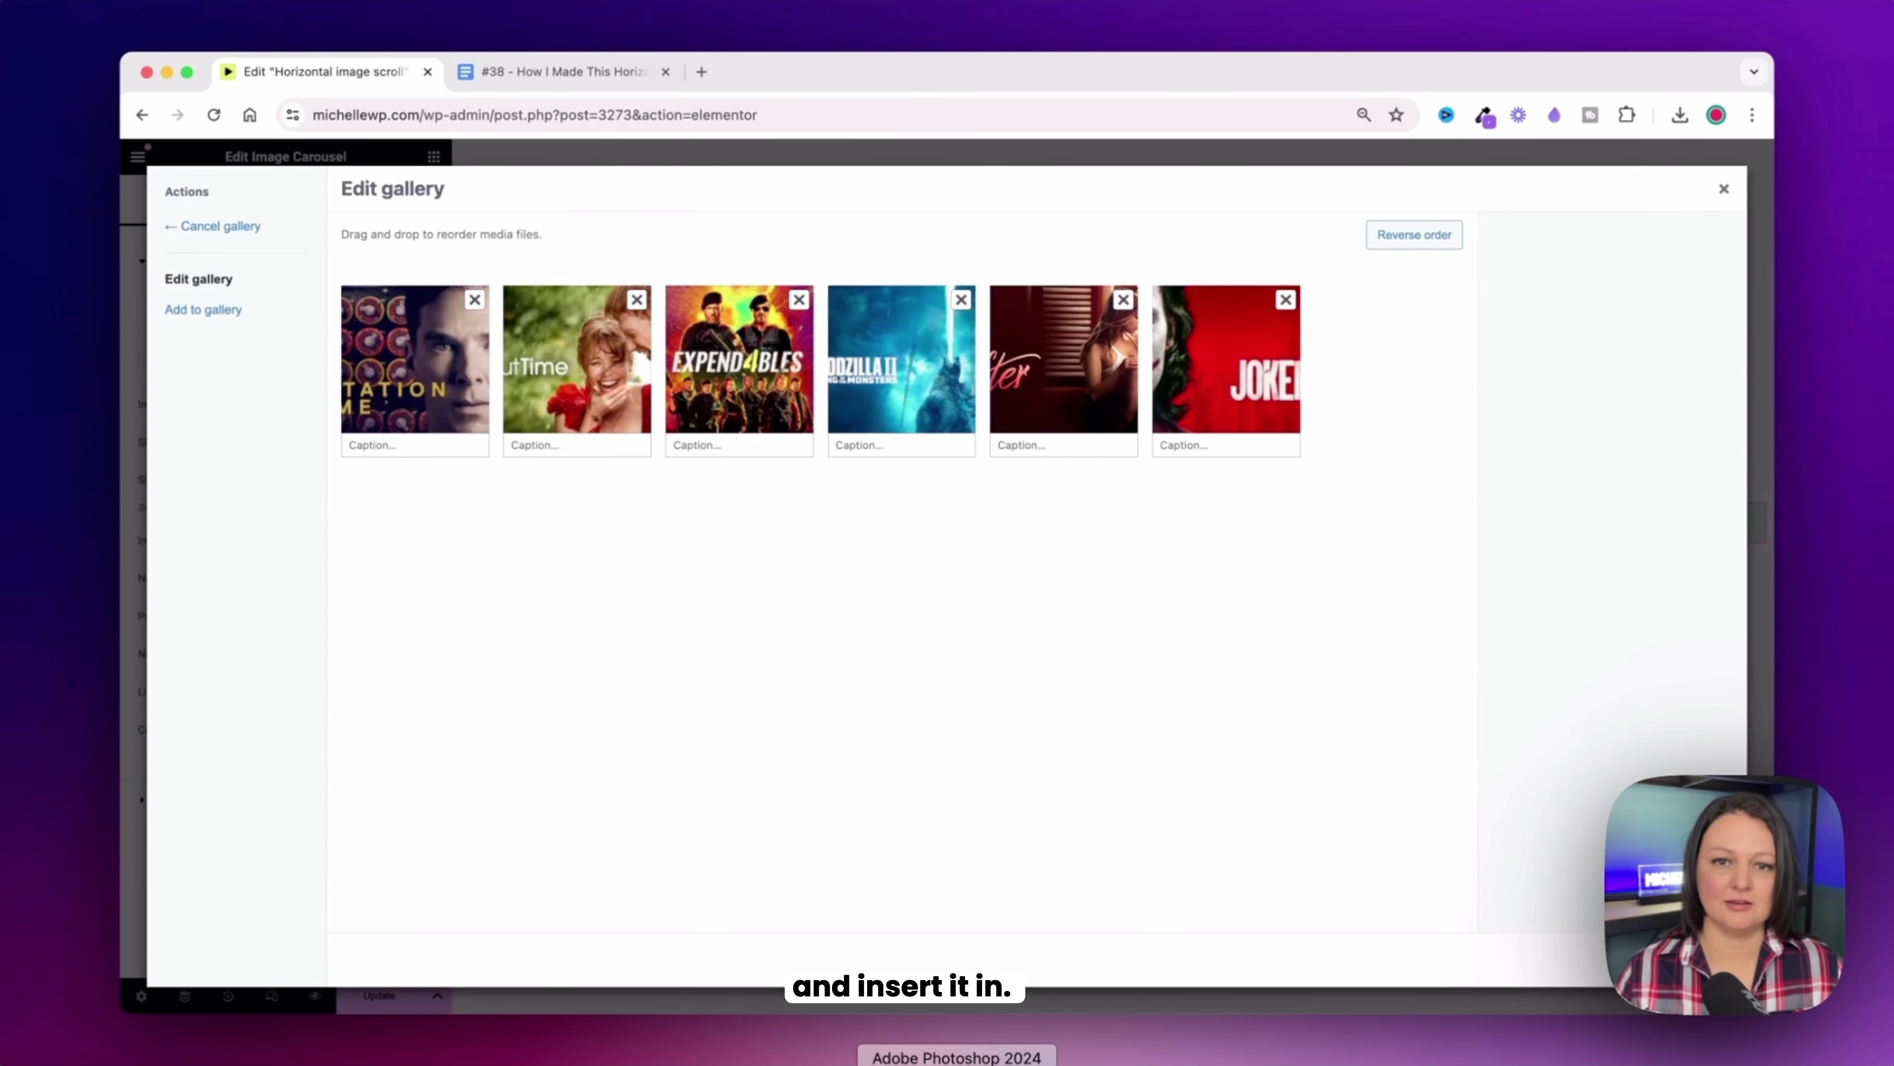
# Step: Insert the six-poster gallery into the carousel at Full image resolution
pyautogui.click(1670, 962)
pyautogui.click(429, 456)
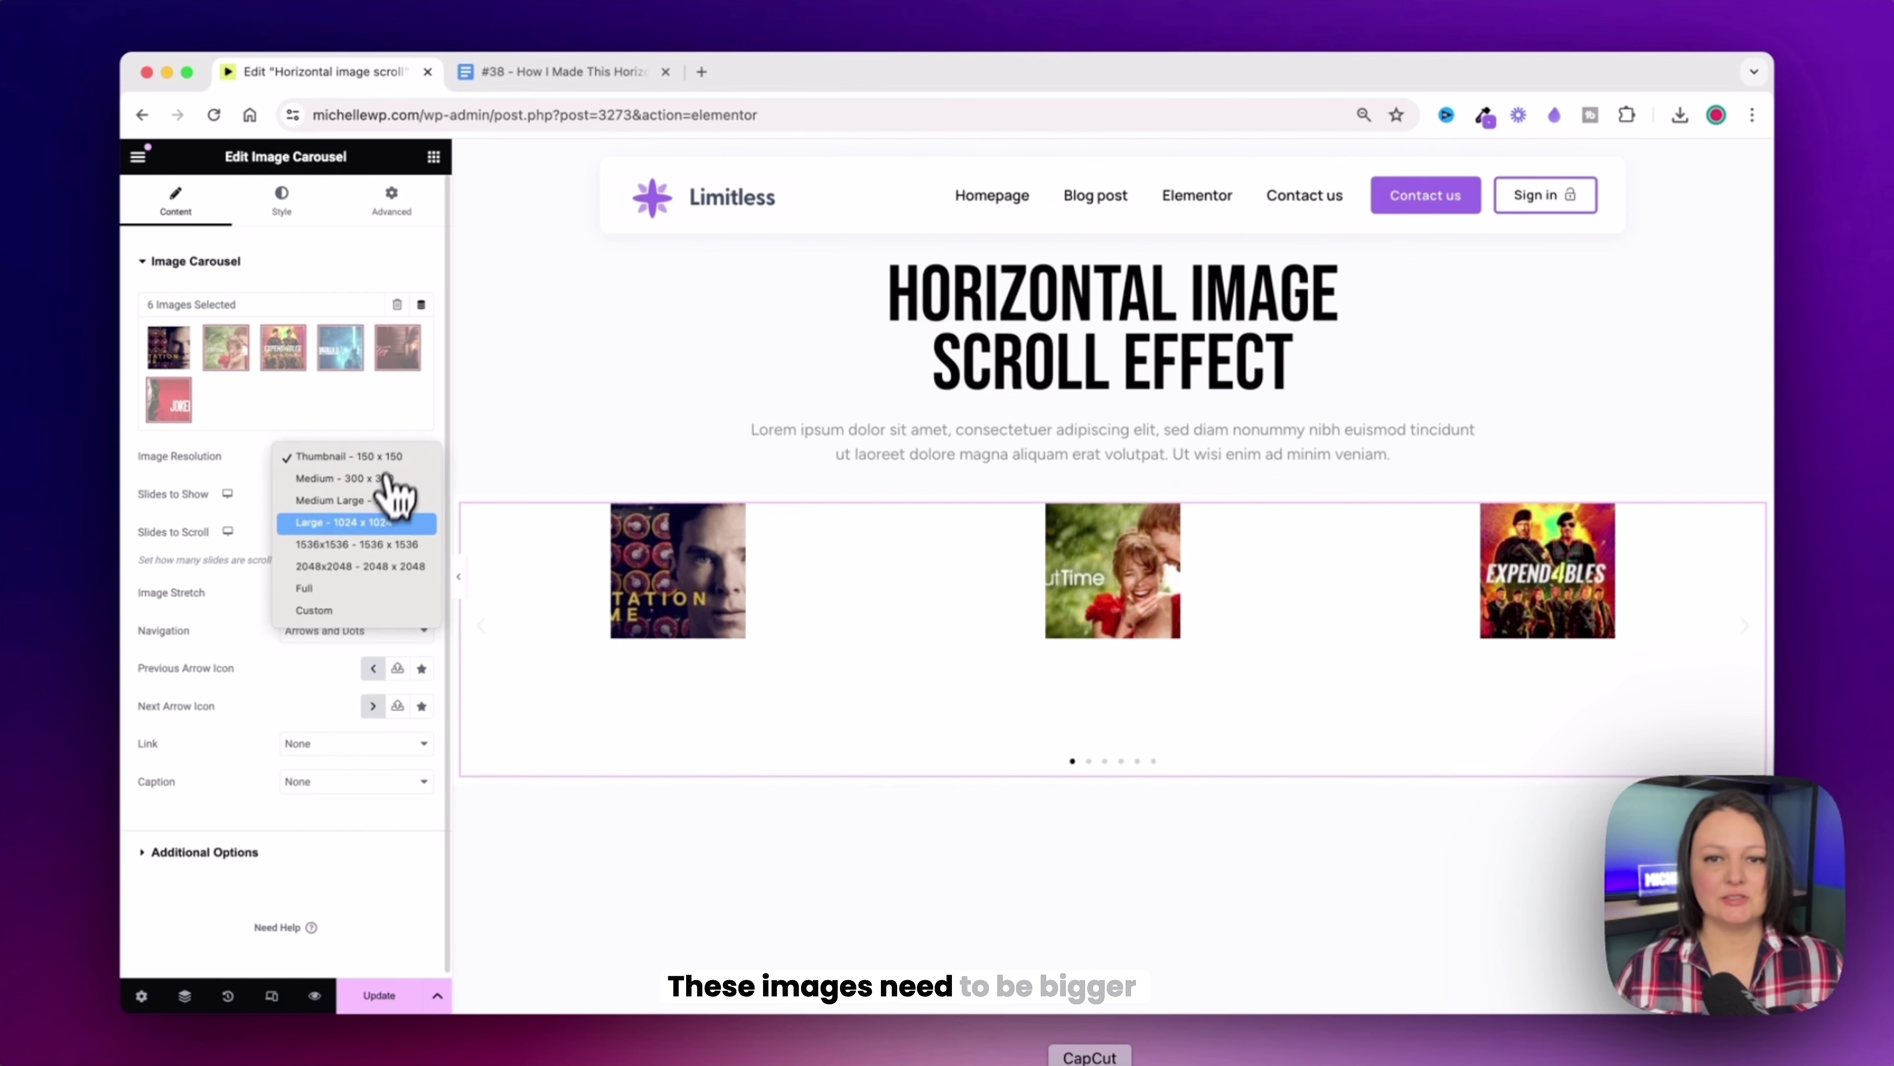
pyautogui.click(360, 590)
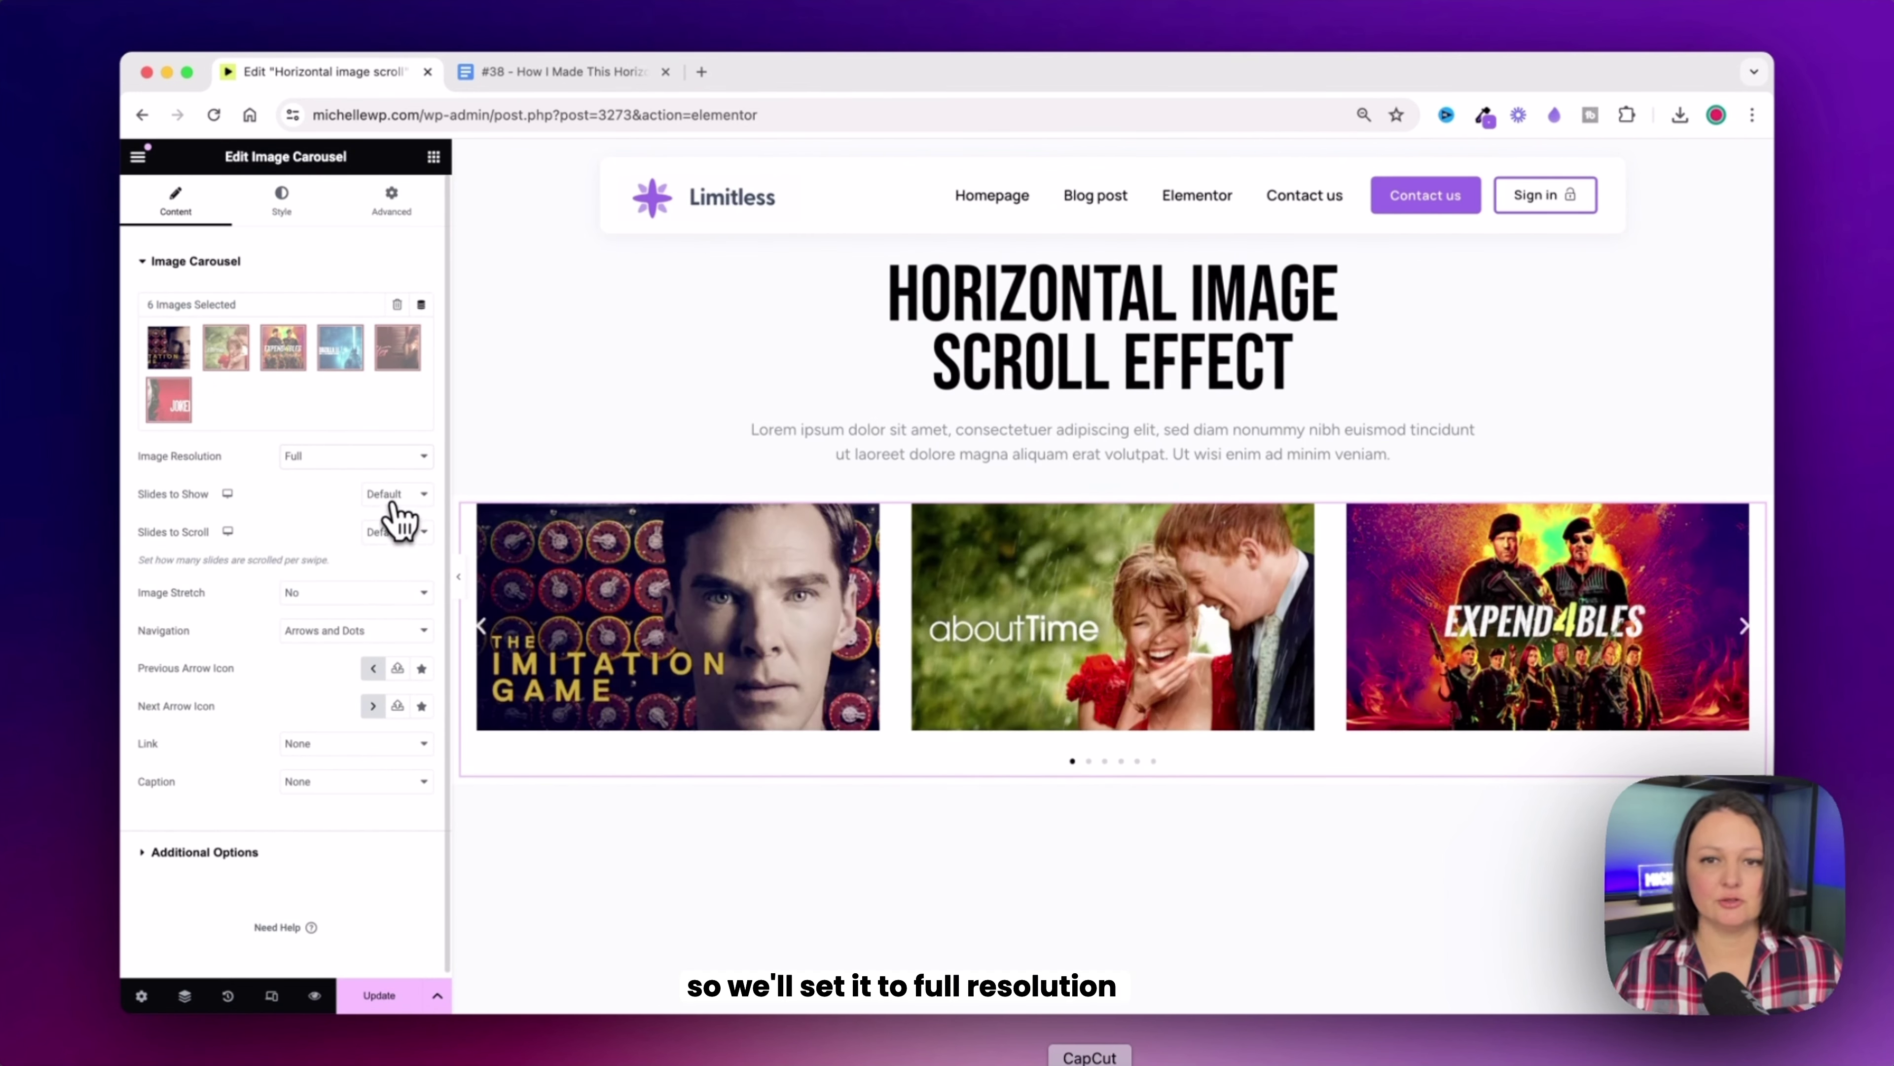
# Step: Set Slides to Show 5, Slides to Scroll 4, and Navigation None
pyautogui.click(396, 495)
pyautogui.click(399, 364)
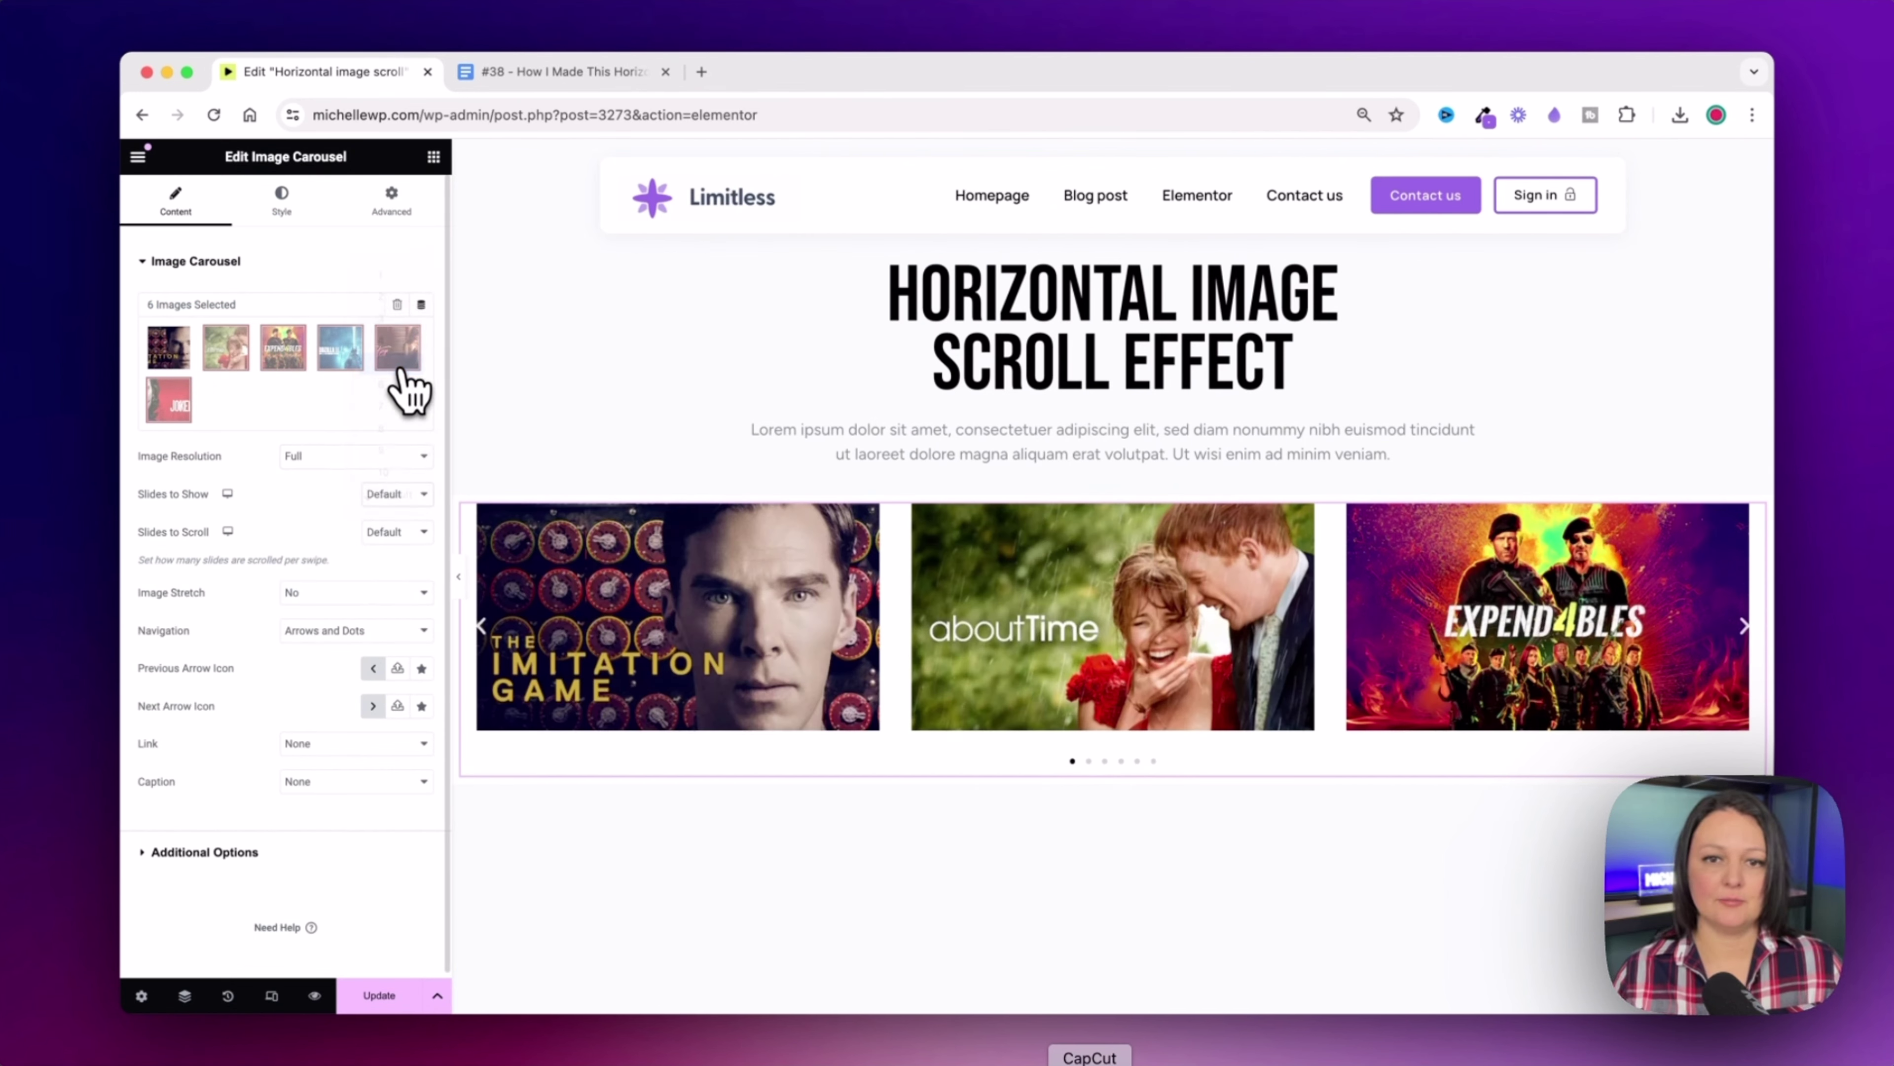
pyautogui.click(394, 532)
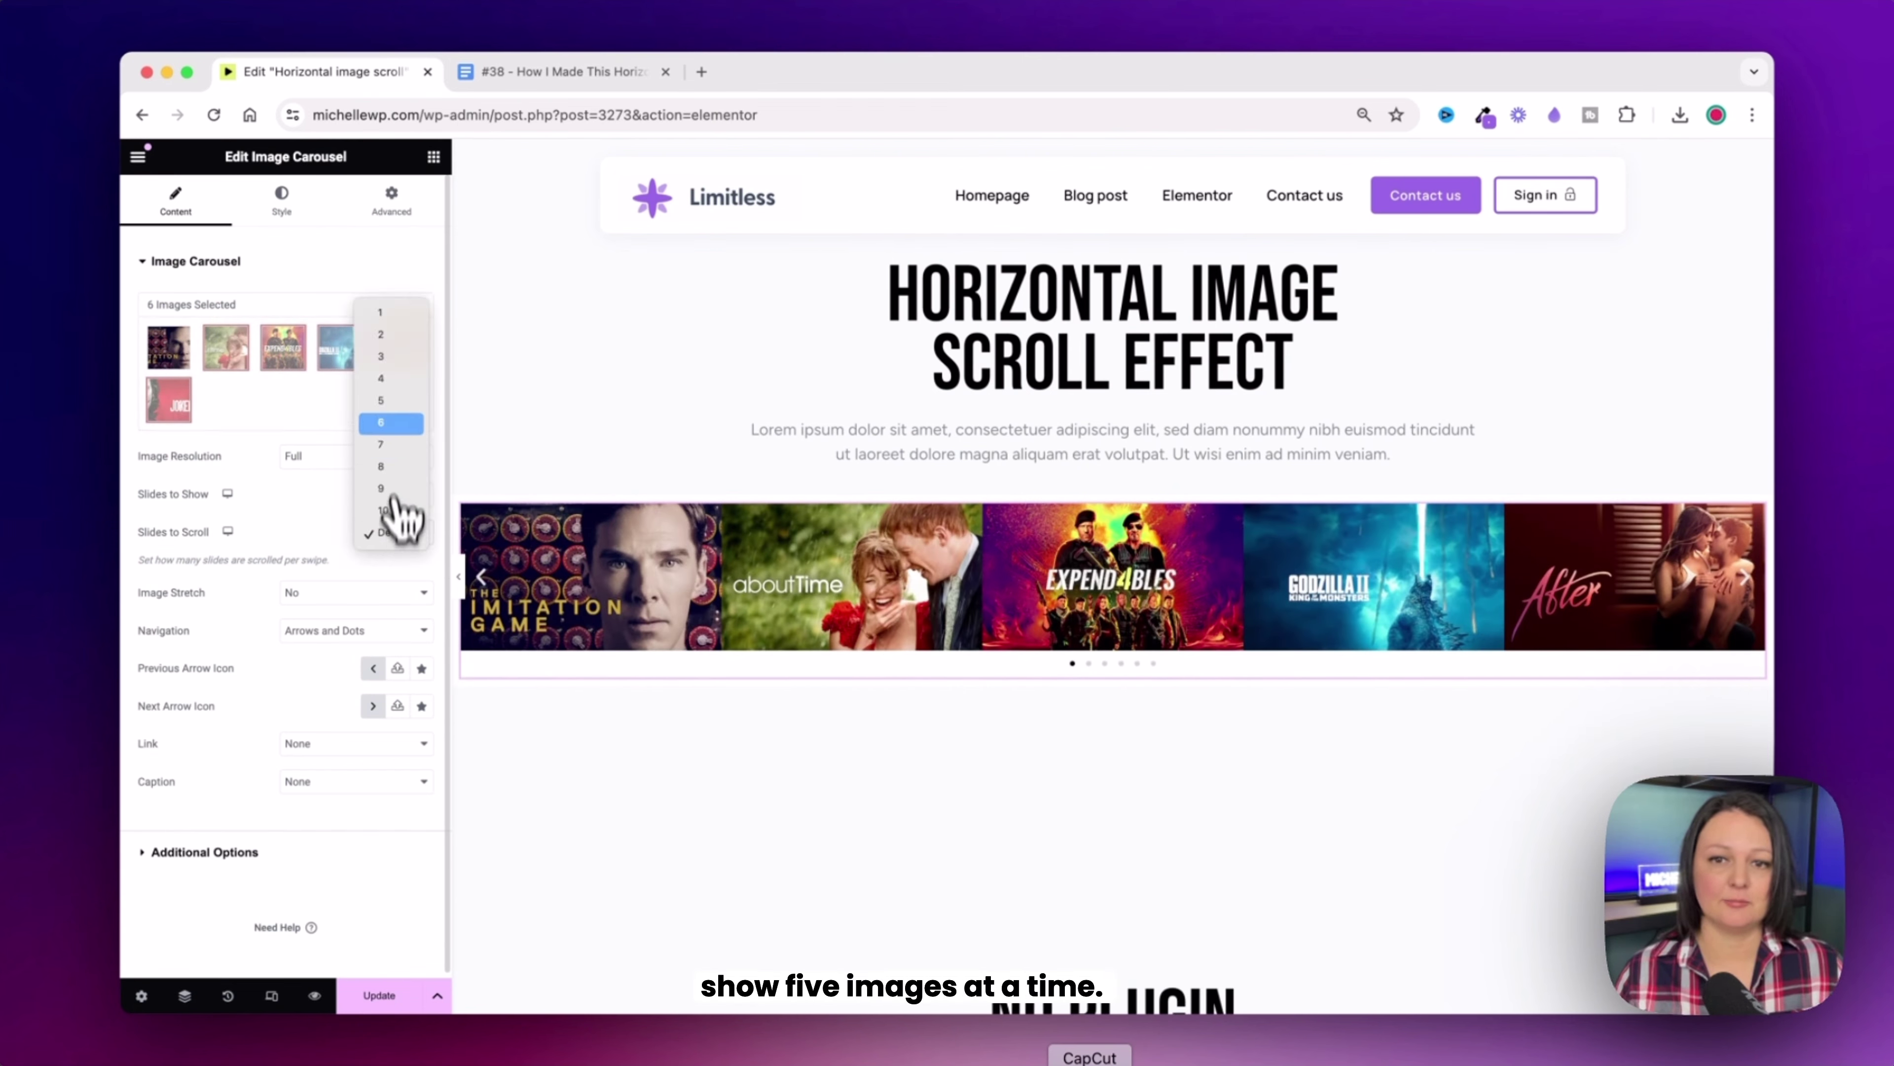
pyautogui.click(397, 380)
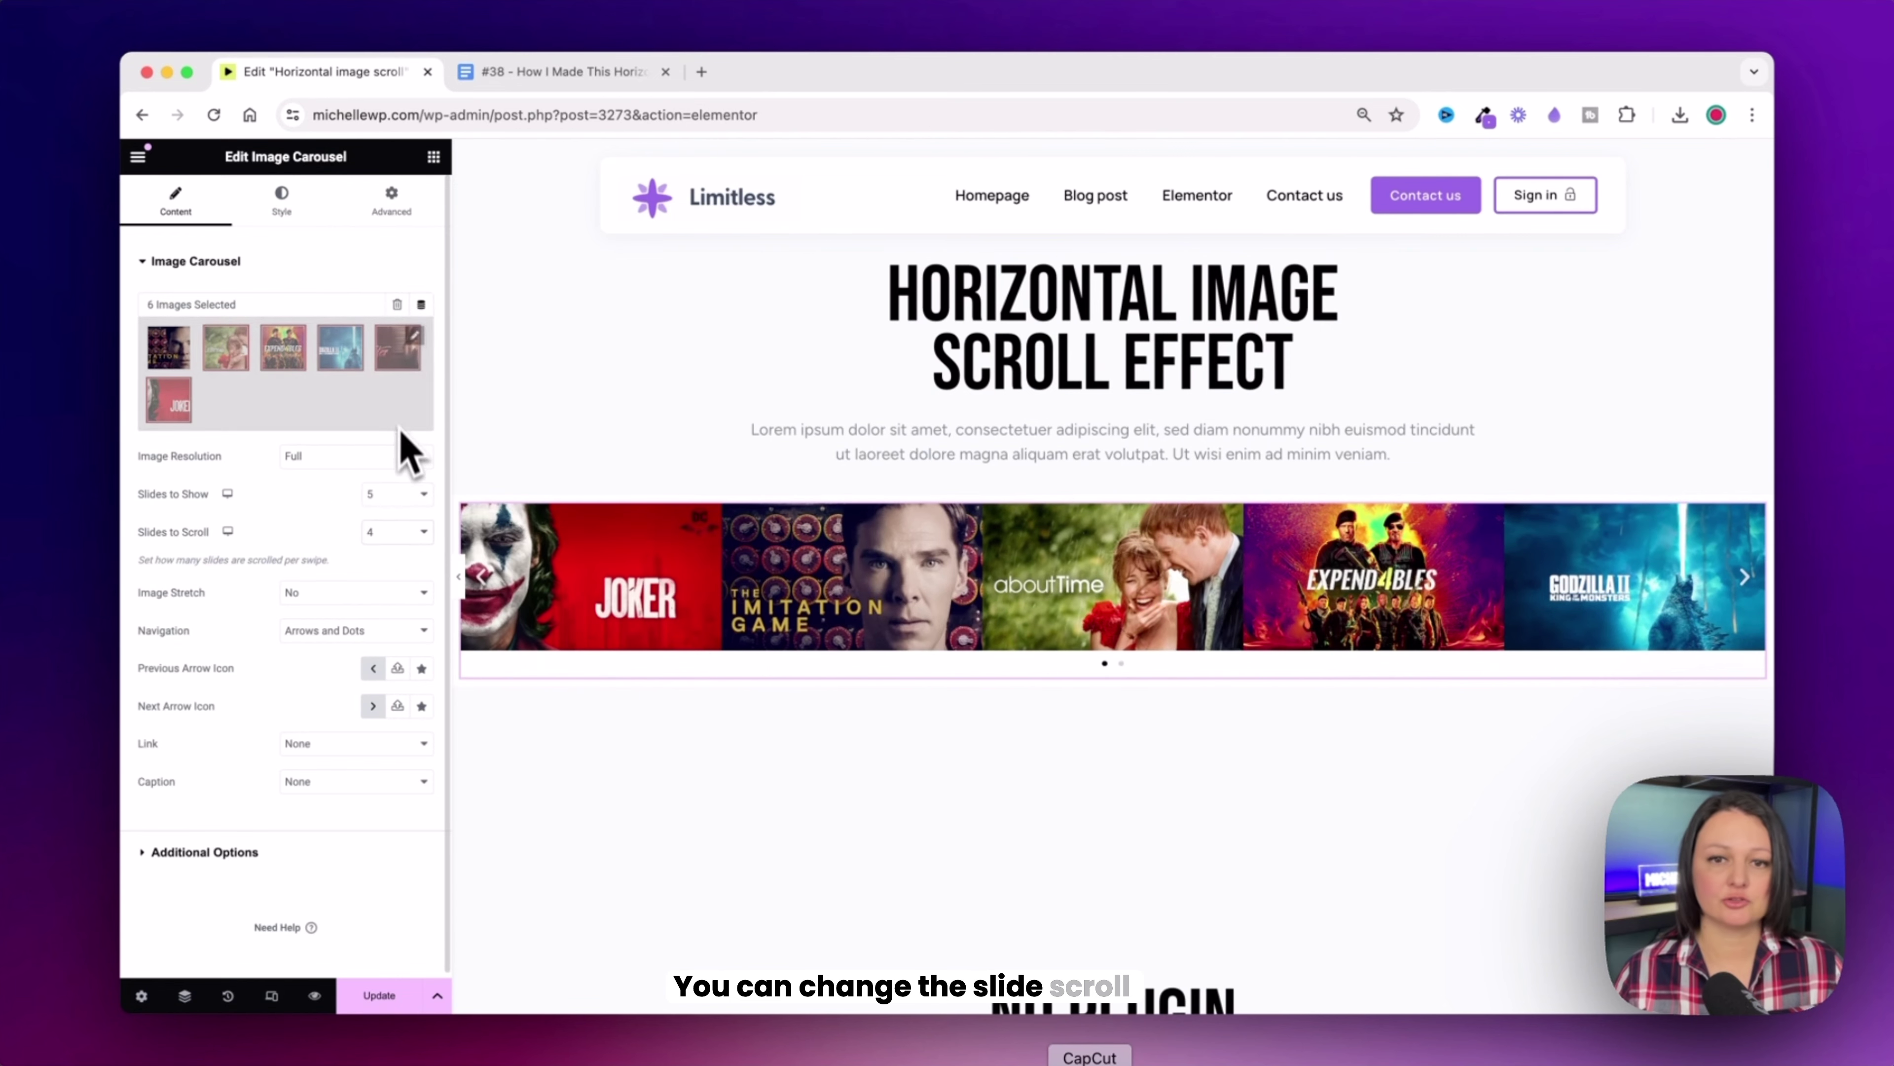
pyautogui.click(309, 625)
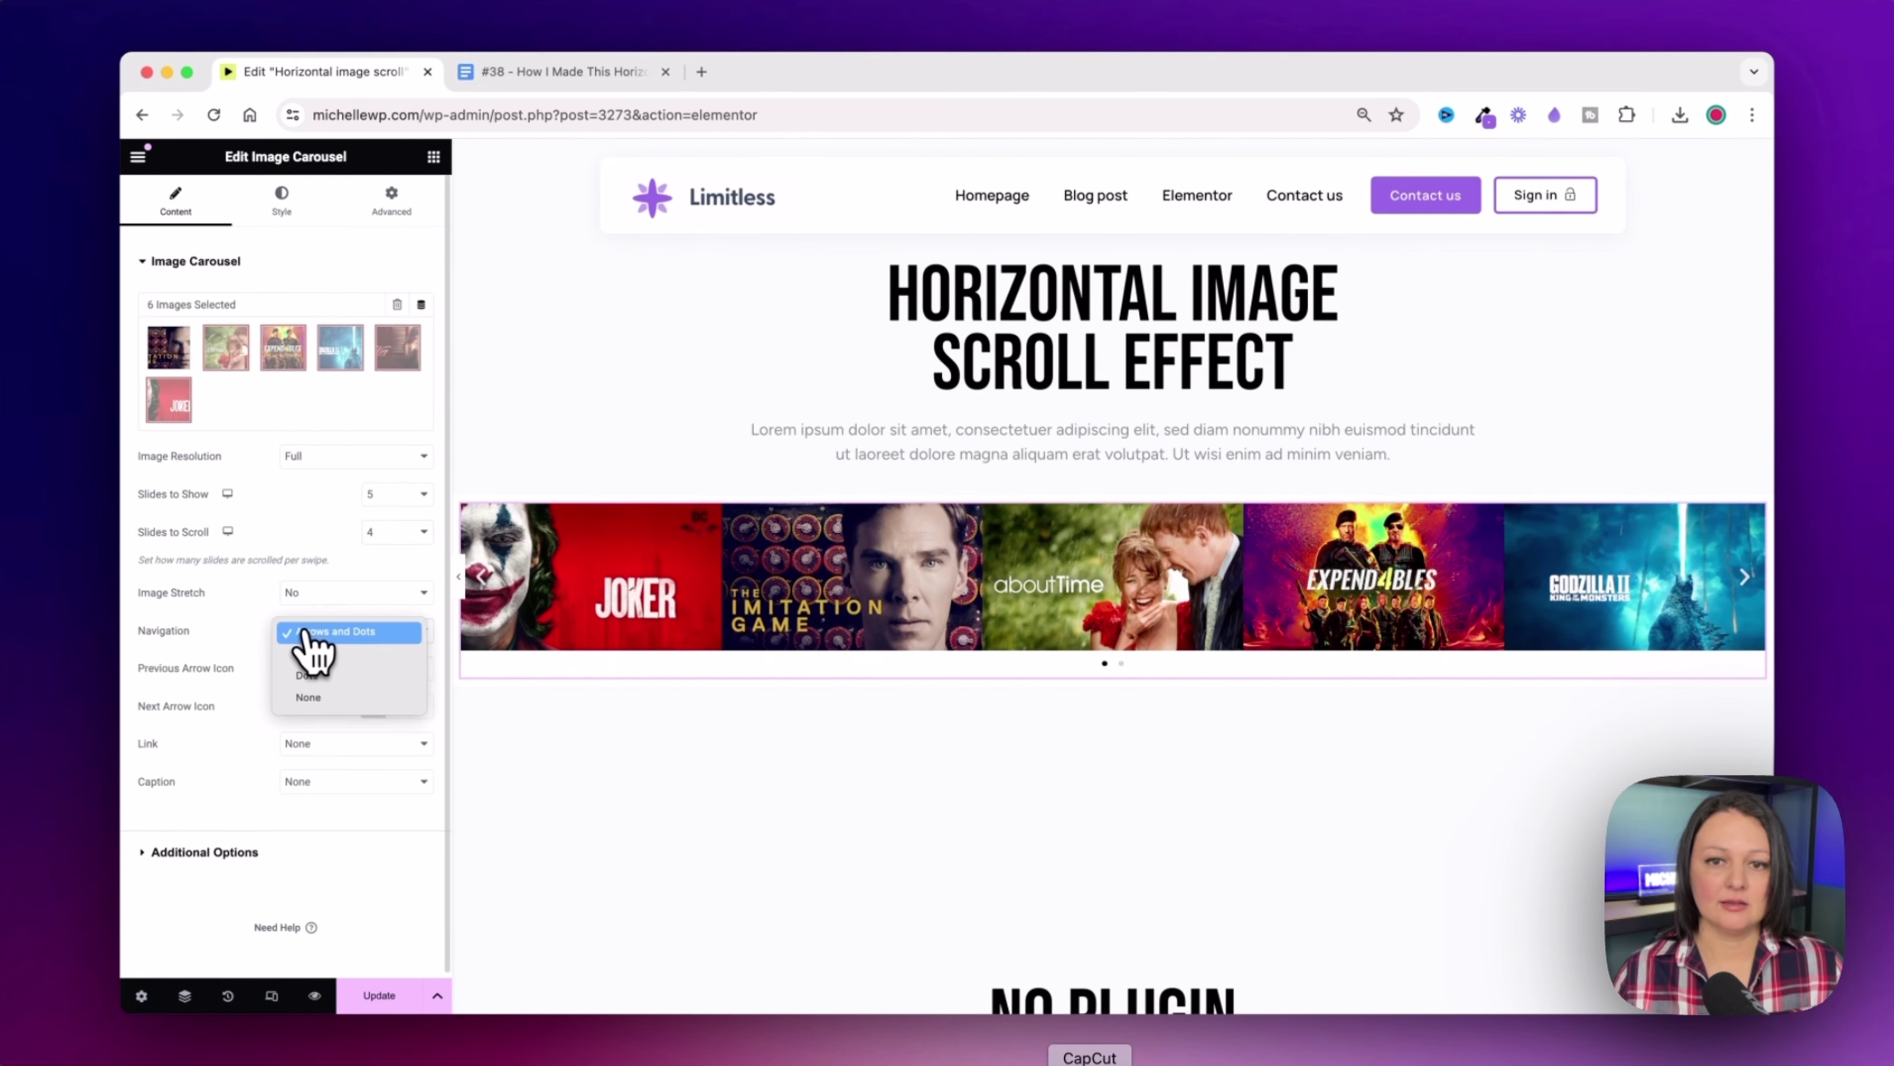
pyautogui.click(313, 698)
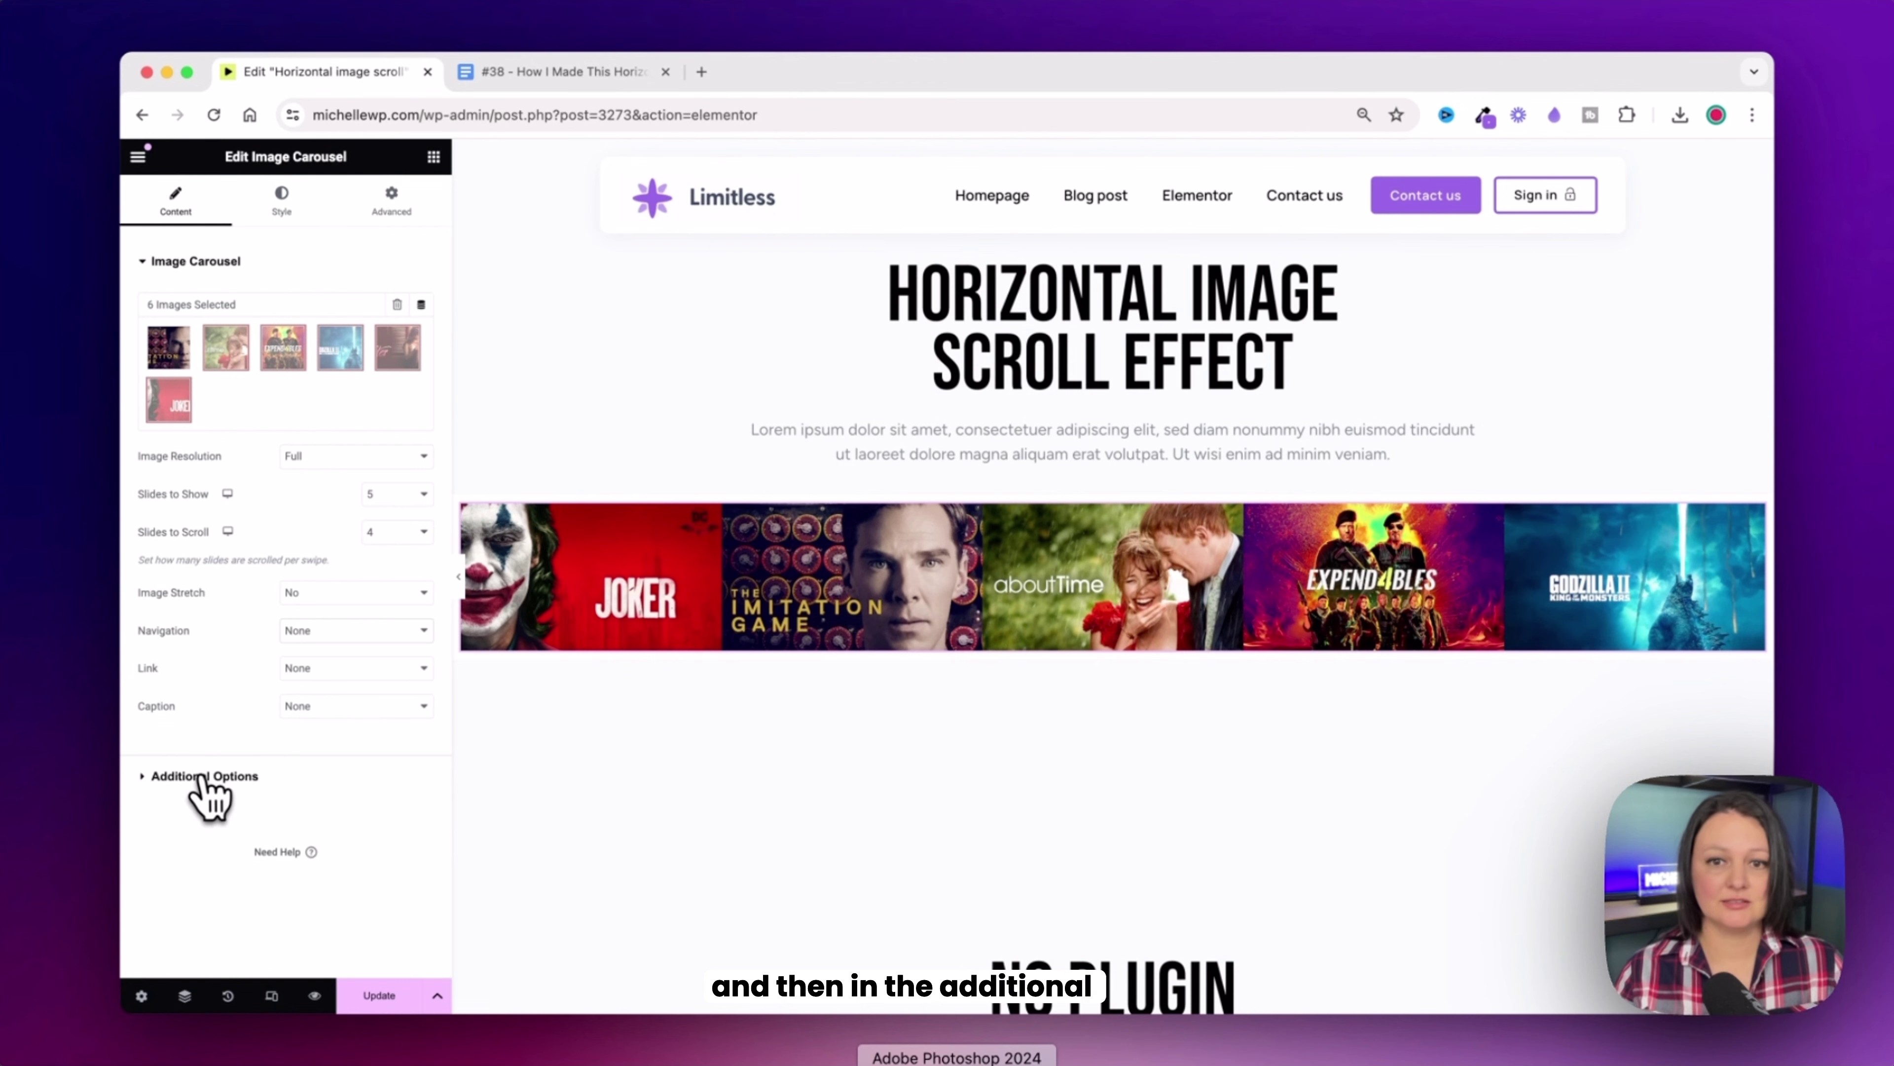
# Step: Turn off Autoplay and Infinite Loop in the carousel's Additional Options
pyautogui.click(206, 777)
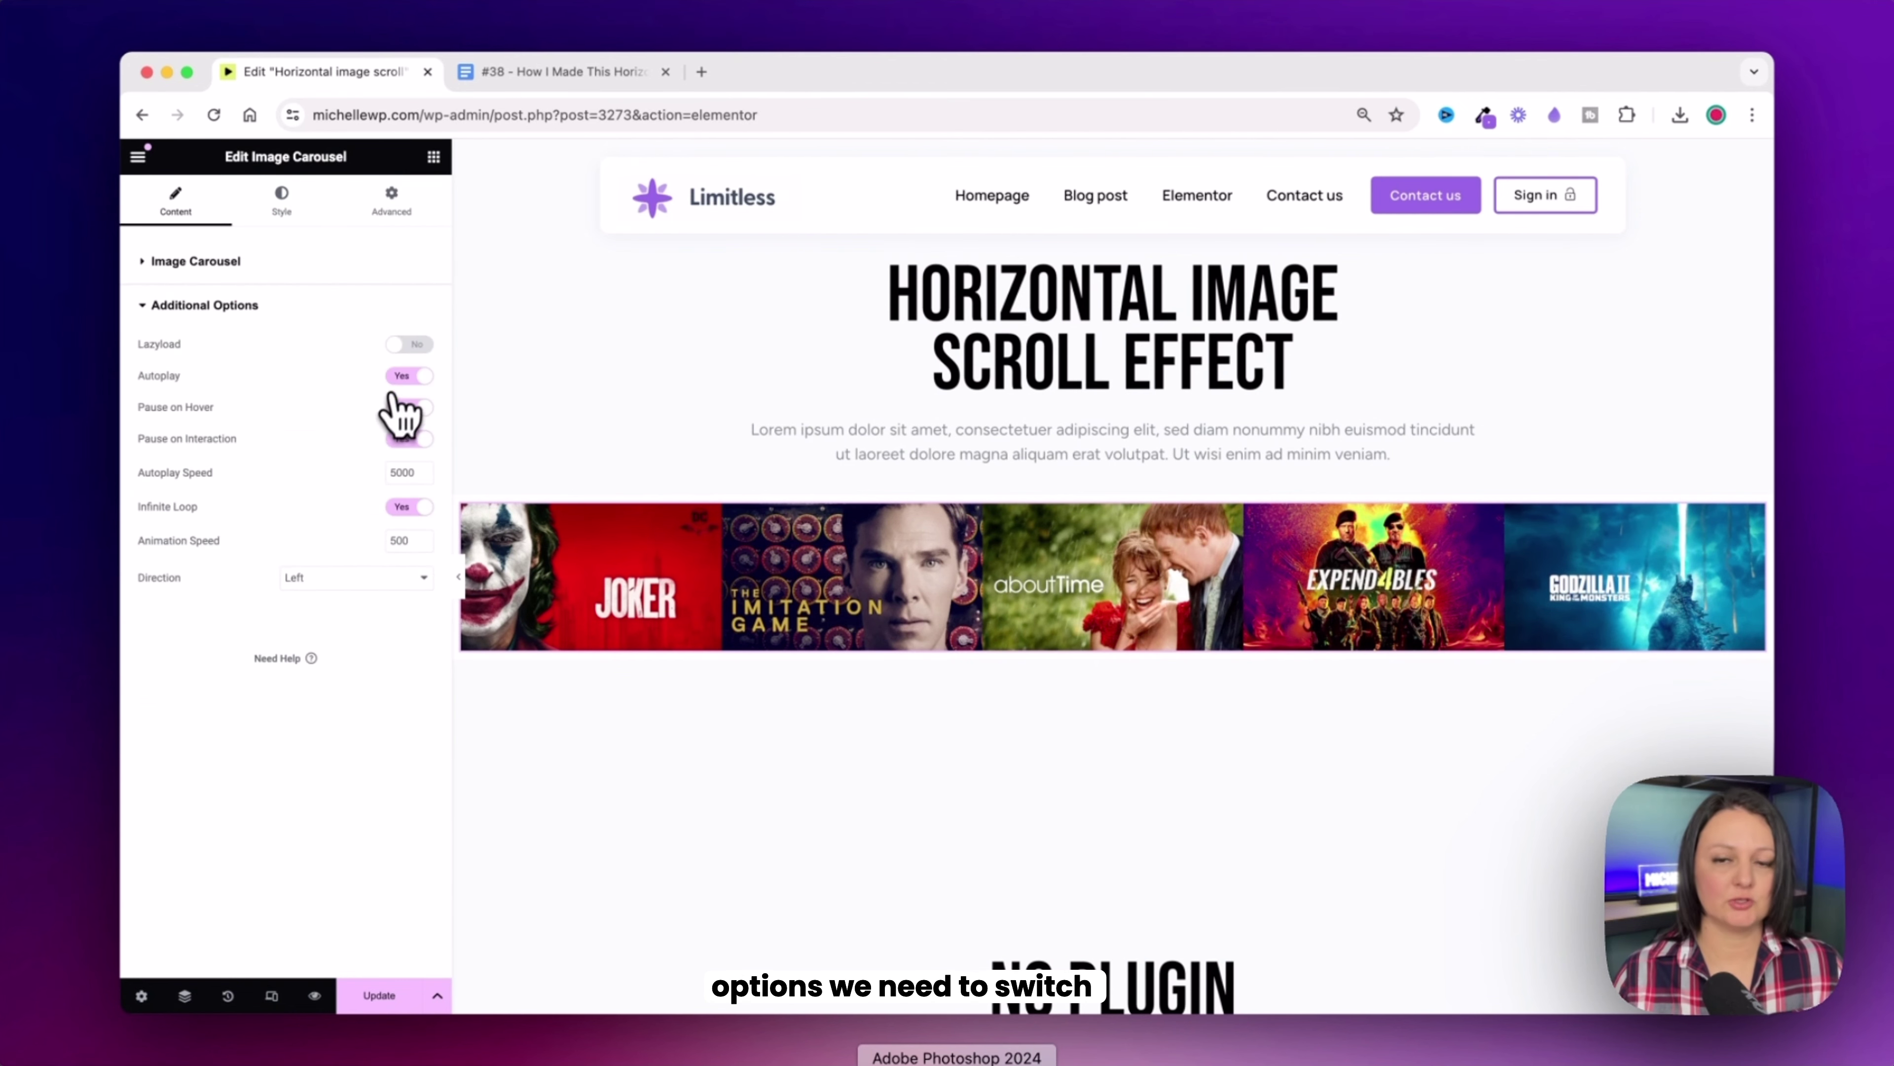
pyautogui.click(406, 375)
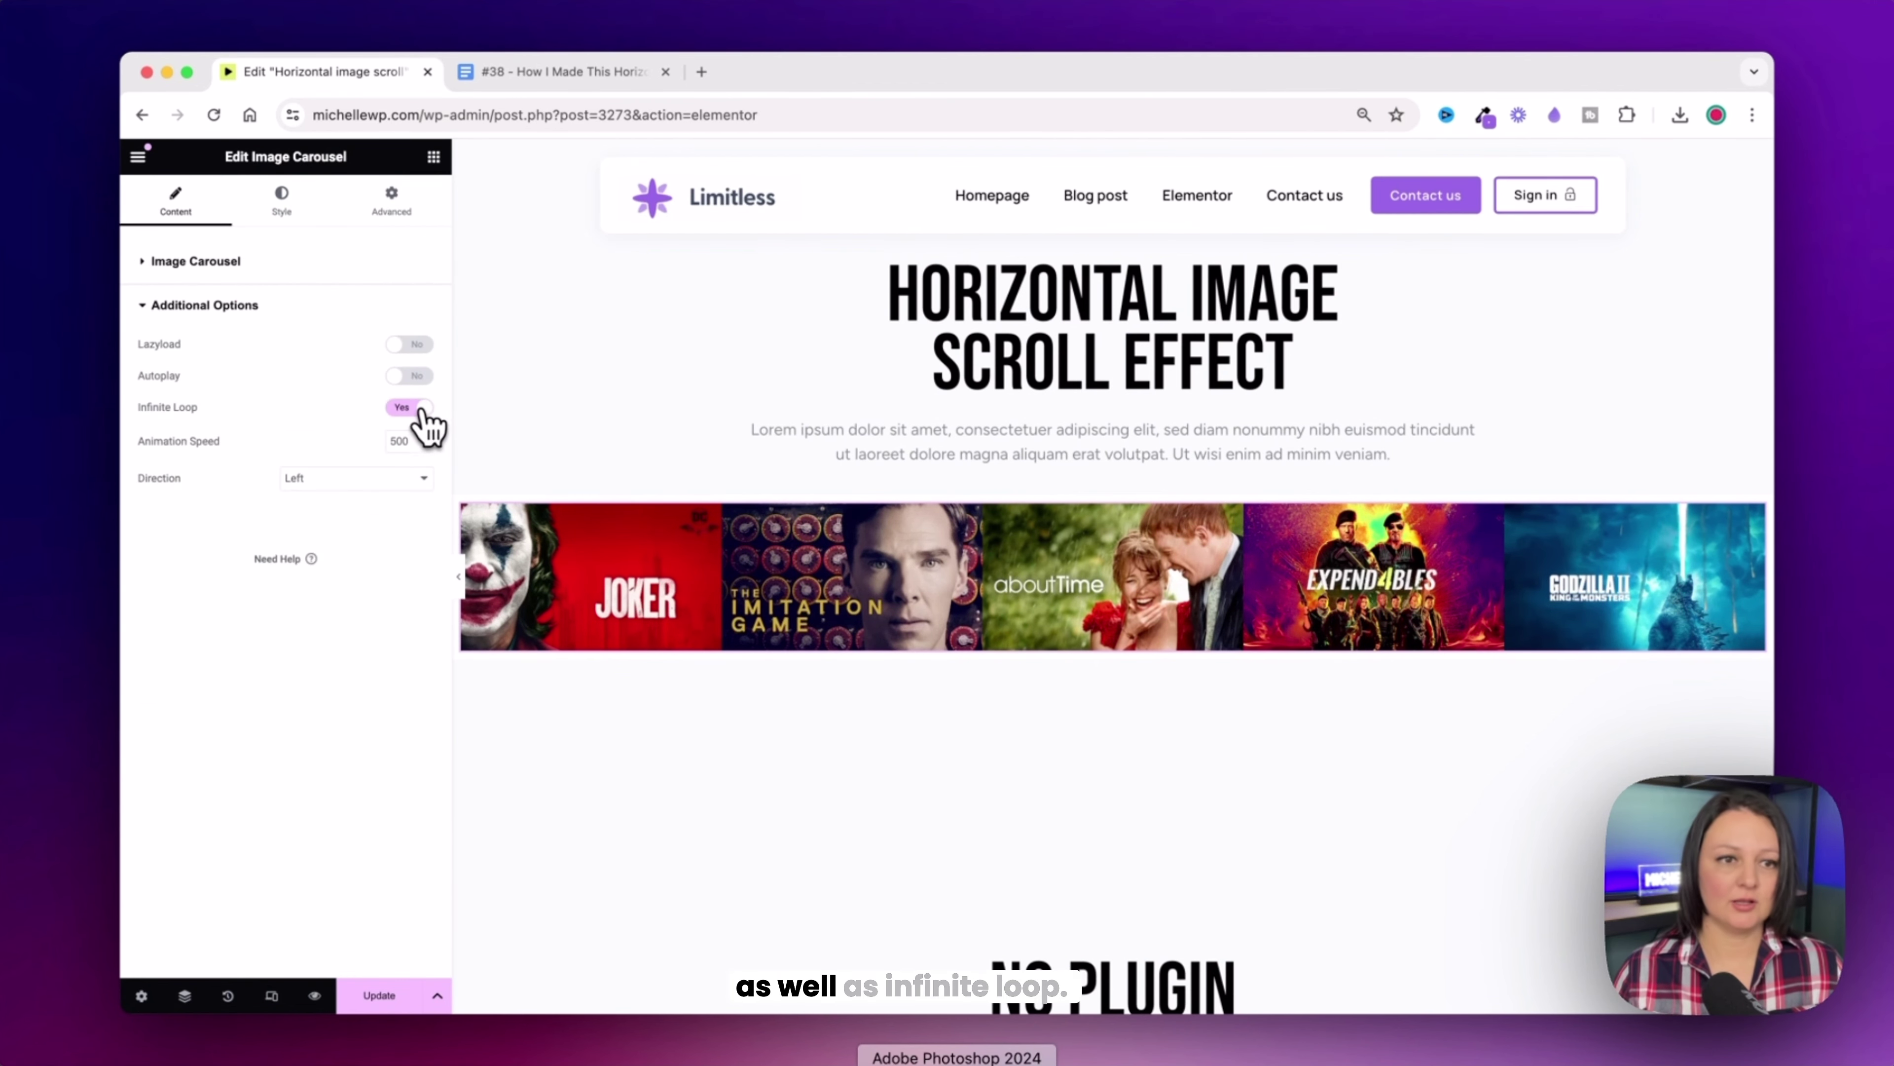
pyautogui.click(418, 408)
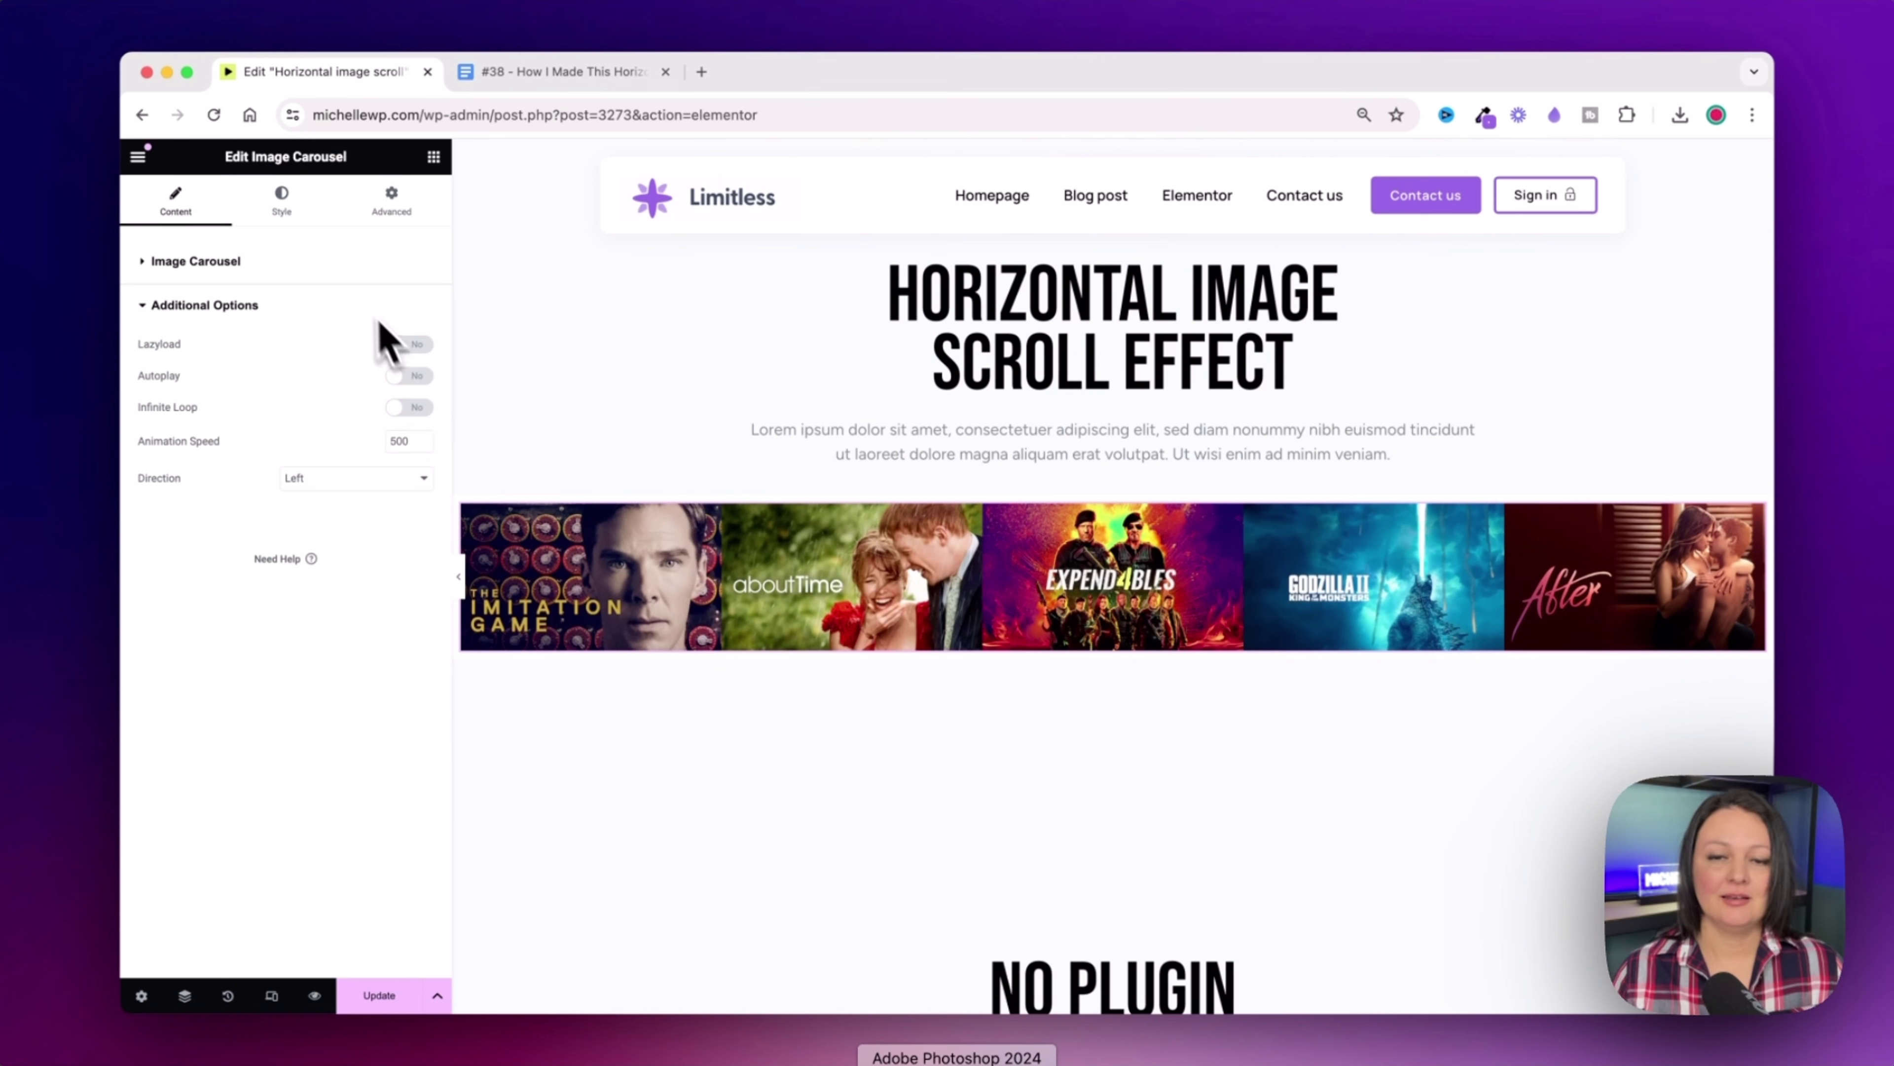
# Step: Set the carousel's image spacing to Custom 15 px in the Style tab
pyautogui.click(299, 212)
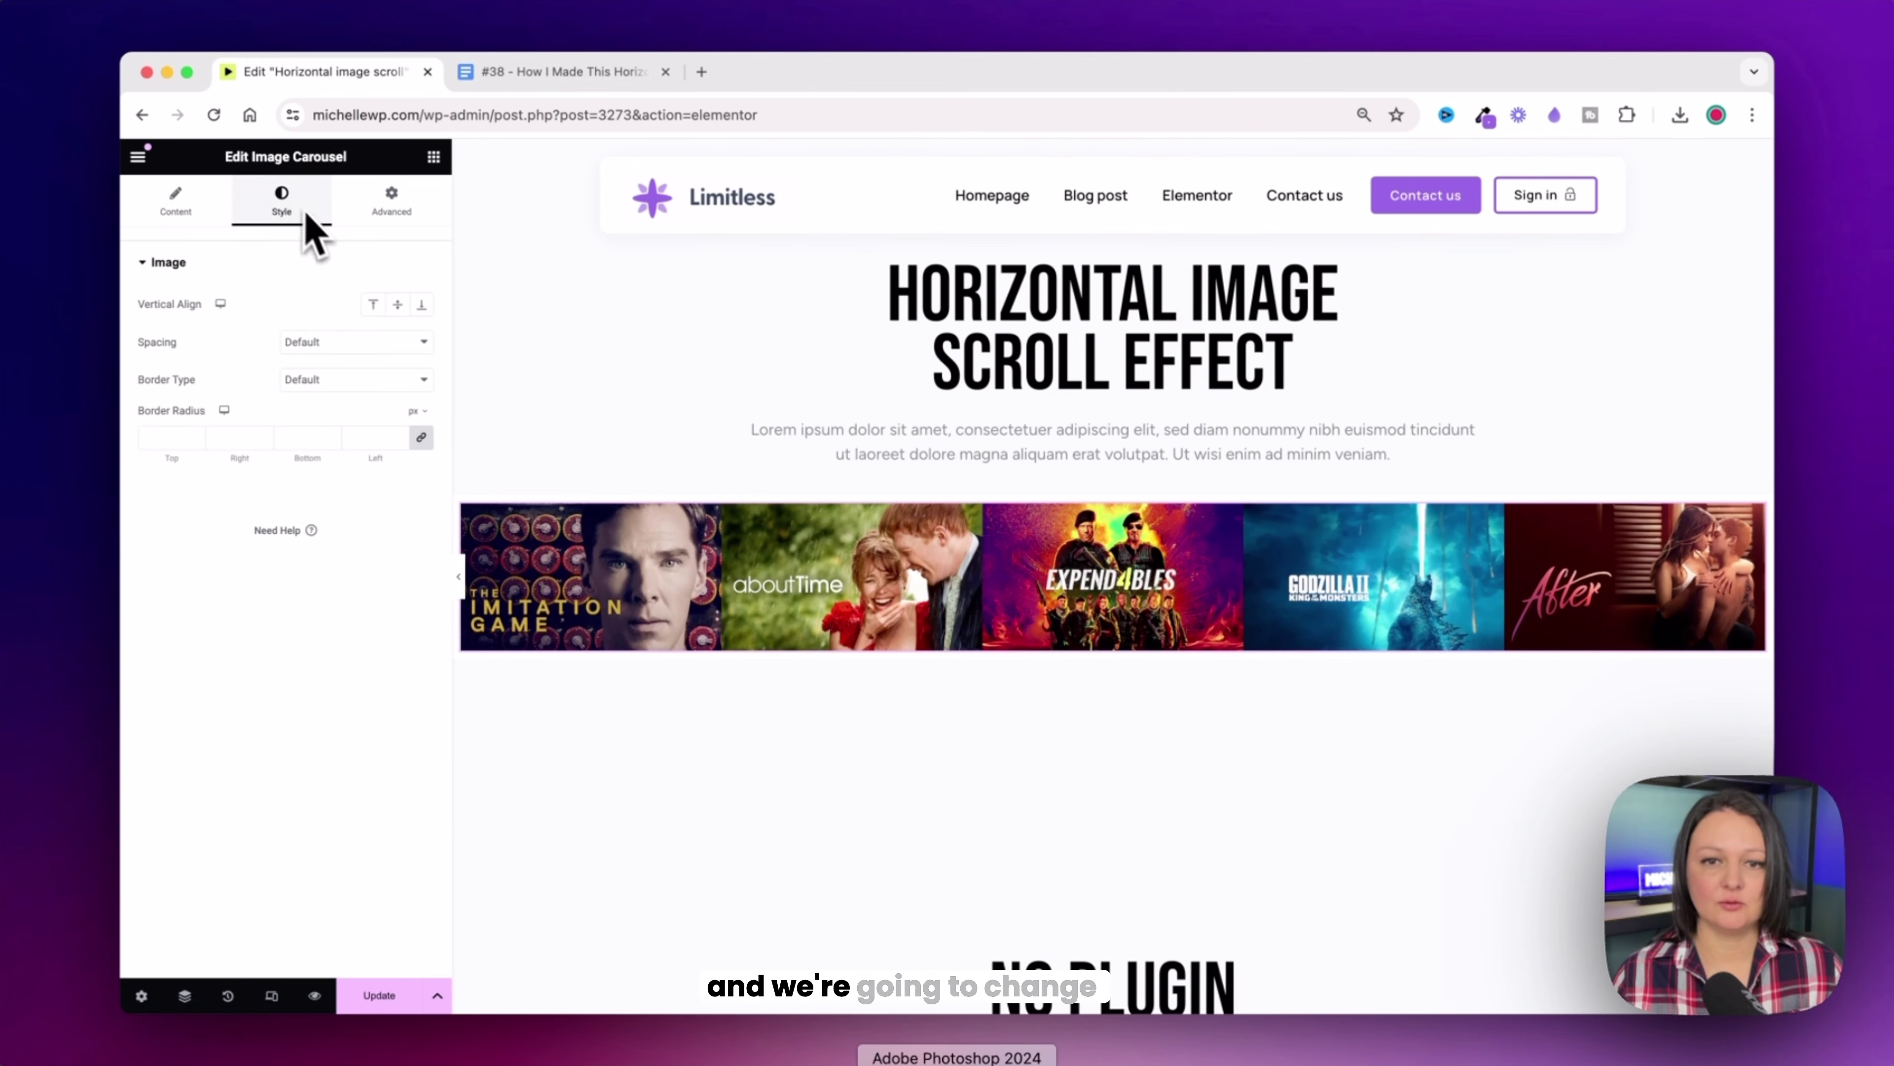
pyautogui.click(306, 342)
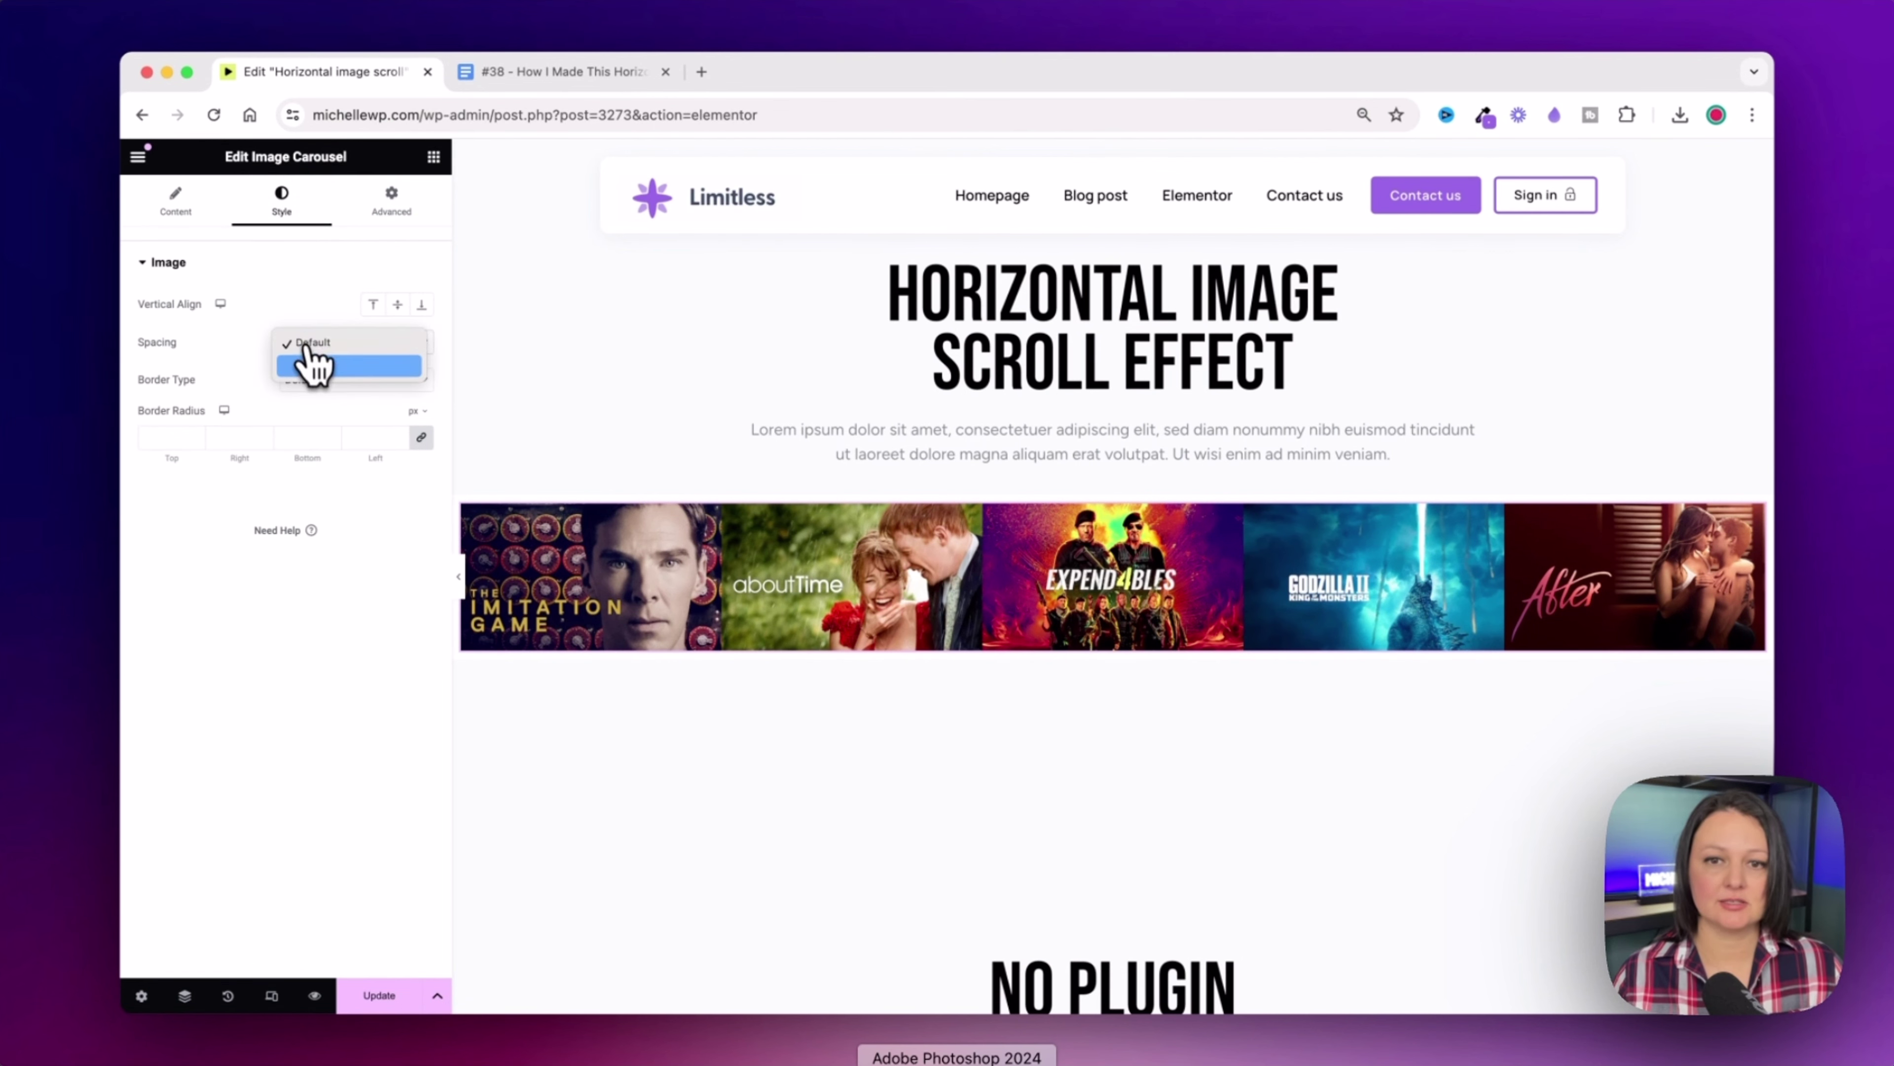
pyautogui.click(305, 362)
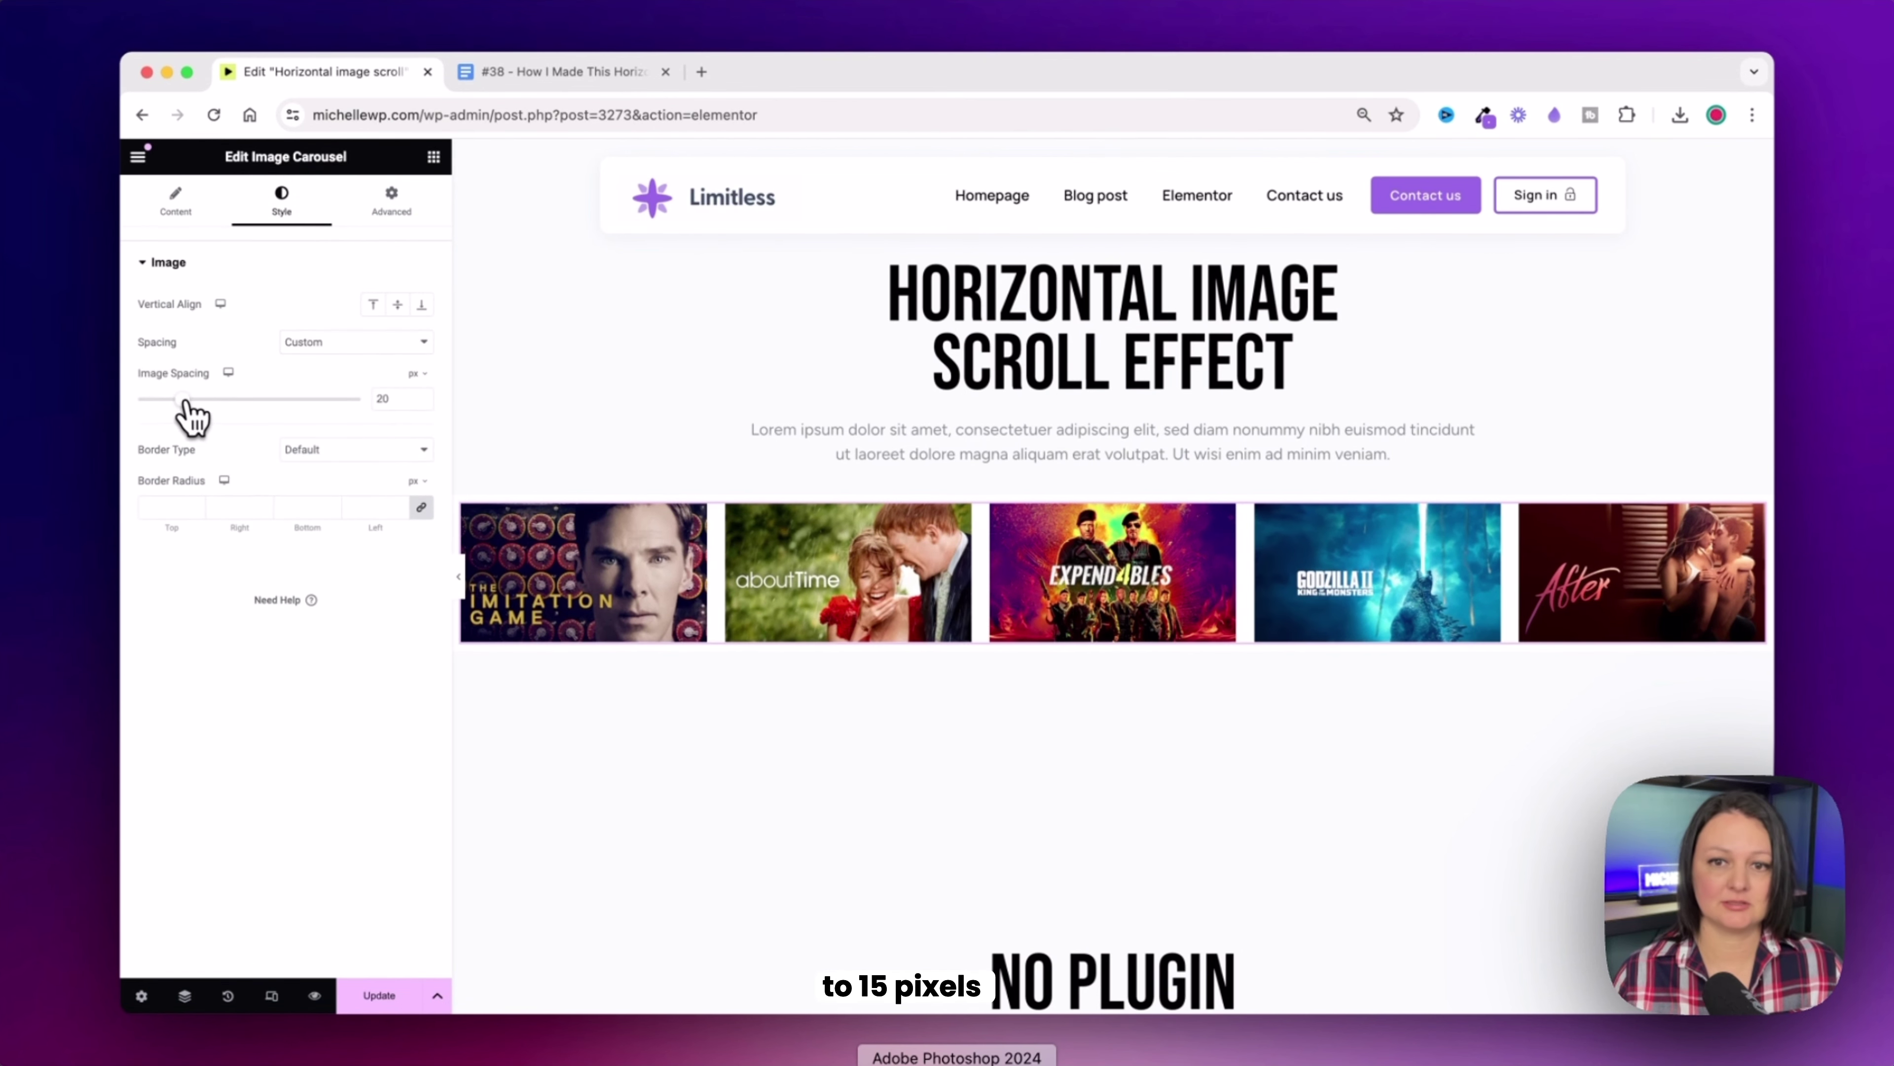
pyautogui.moveTo(185, 402); pyautogui.dragTo(174, 401)
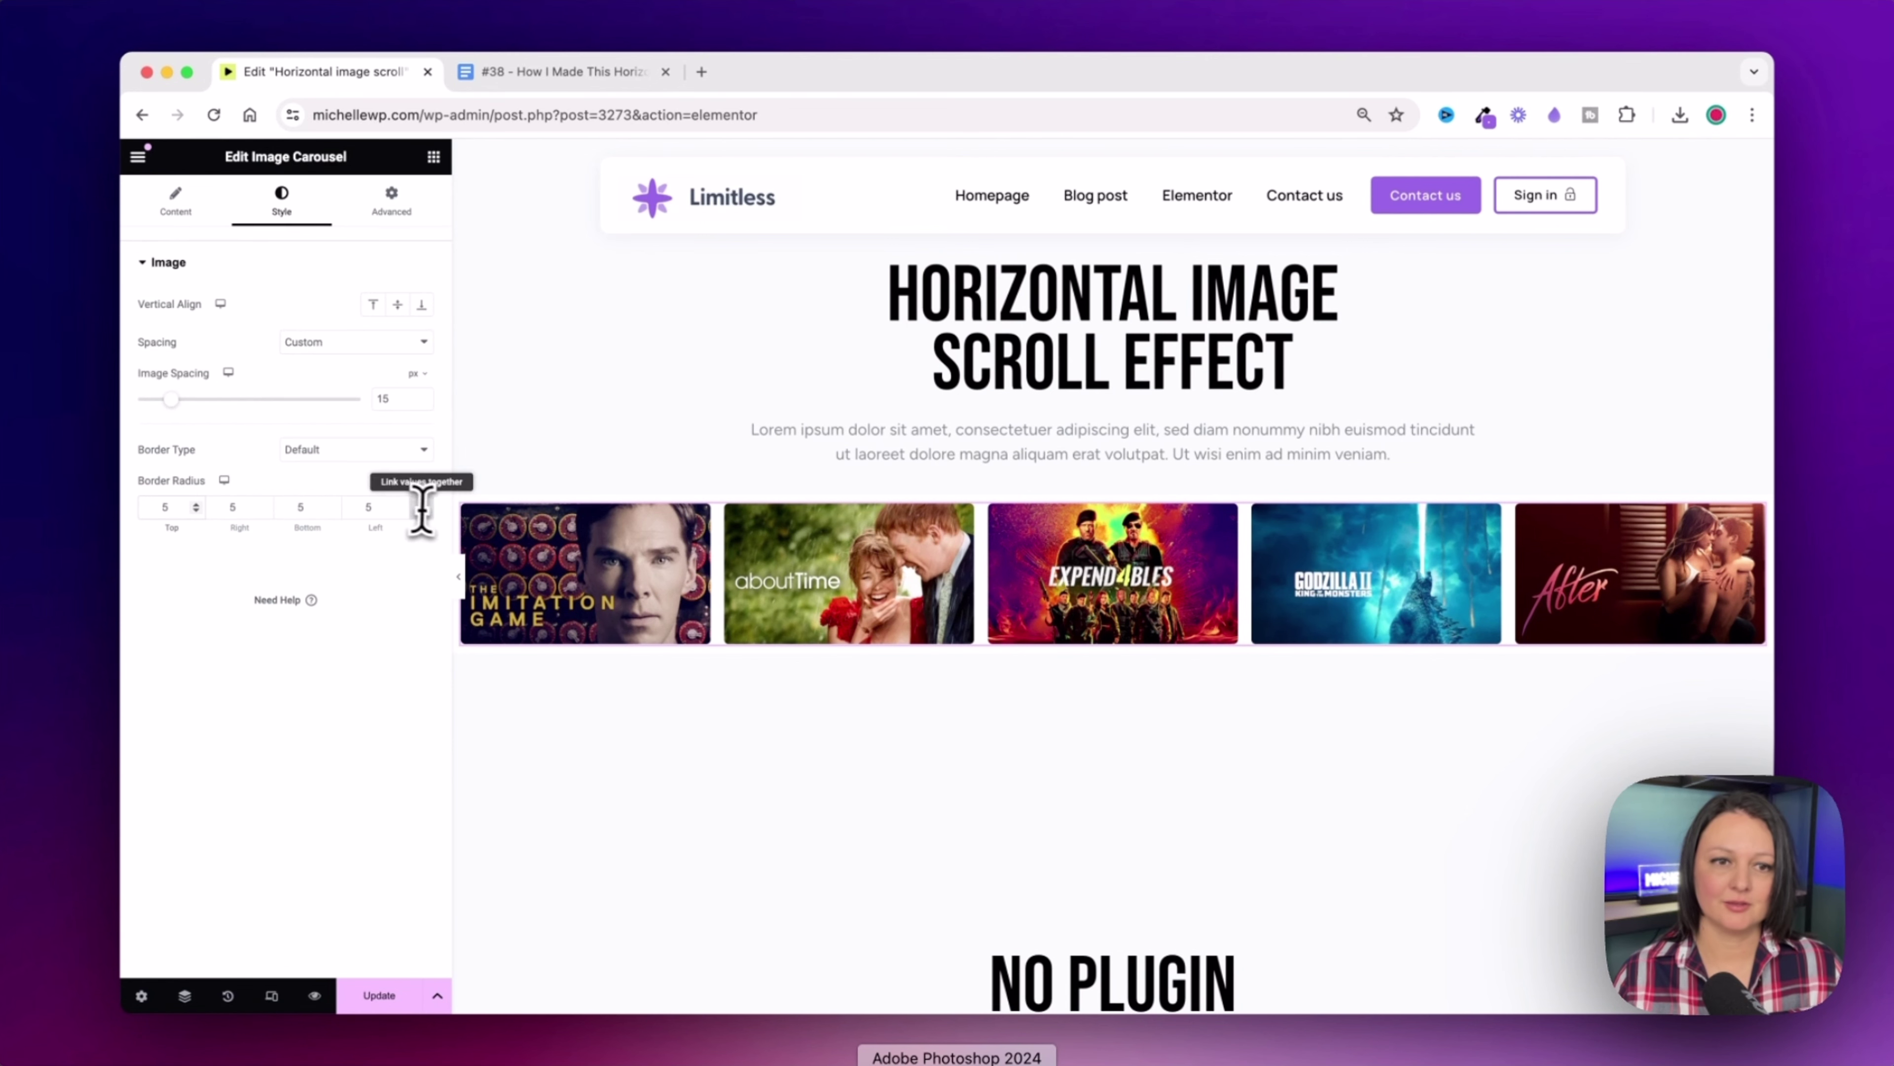
# Step: Duplicate the poster carousel twice to make three identical rows
pyautogui.rightClick(618, 576)
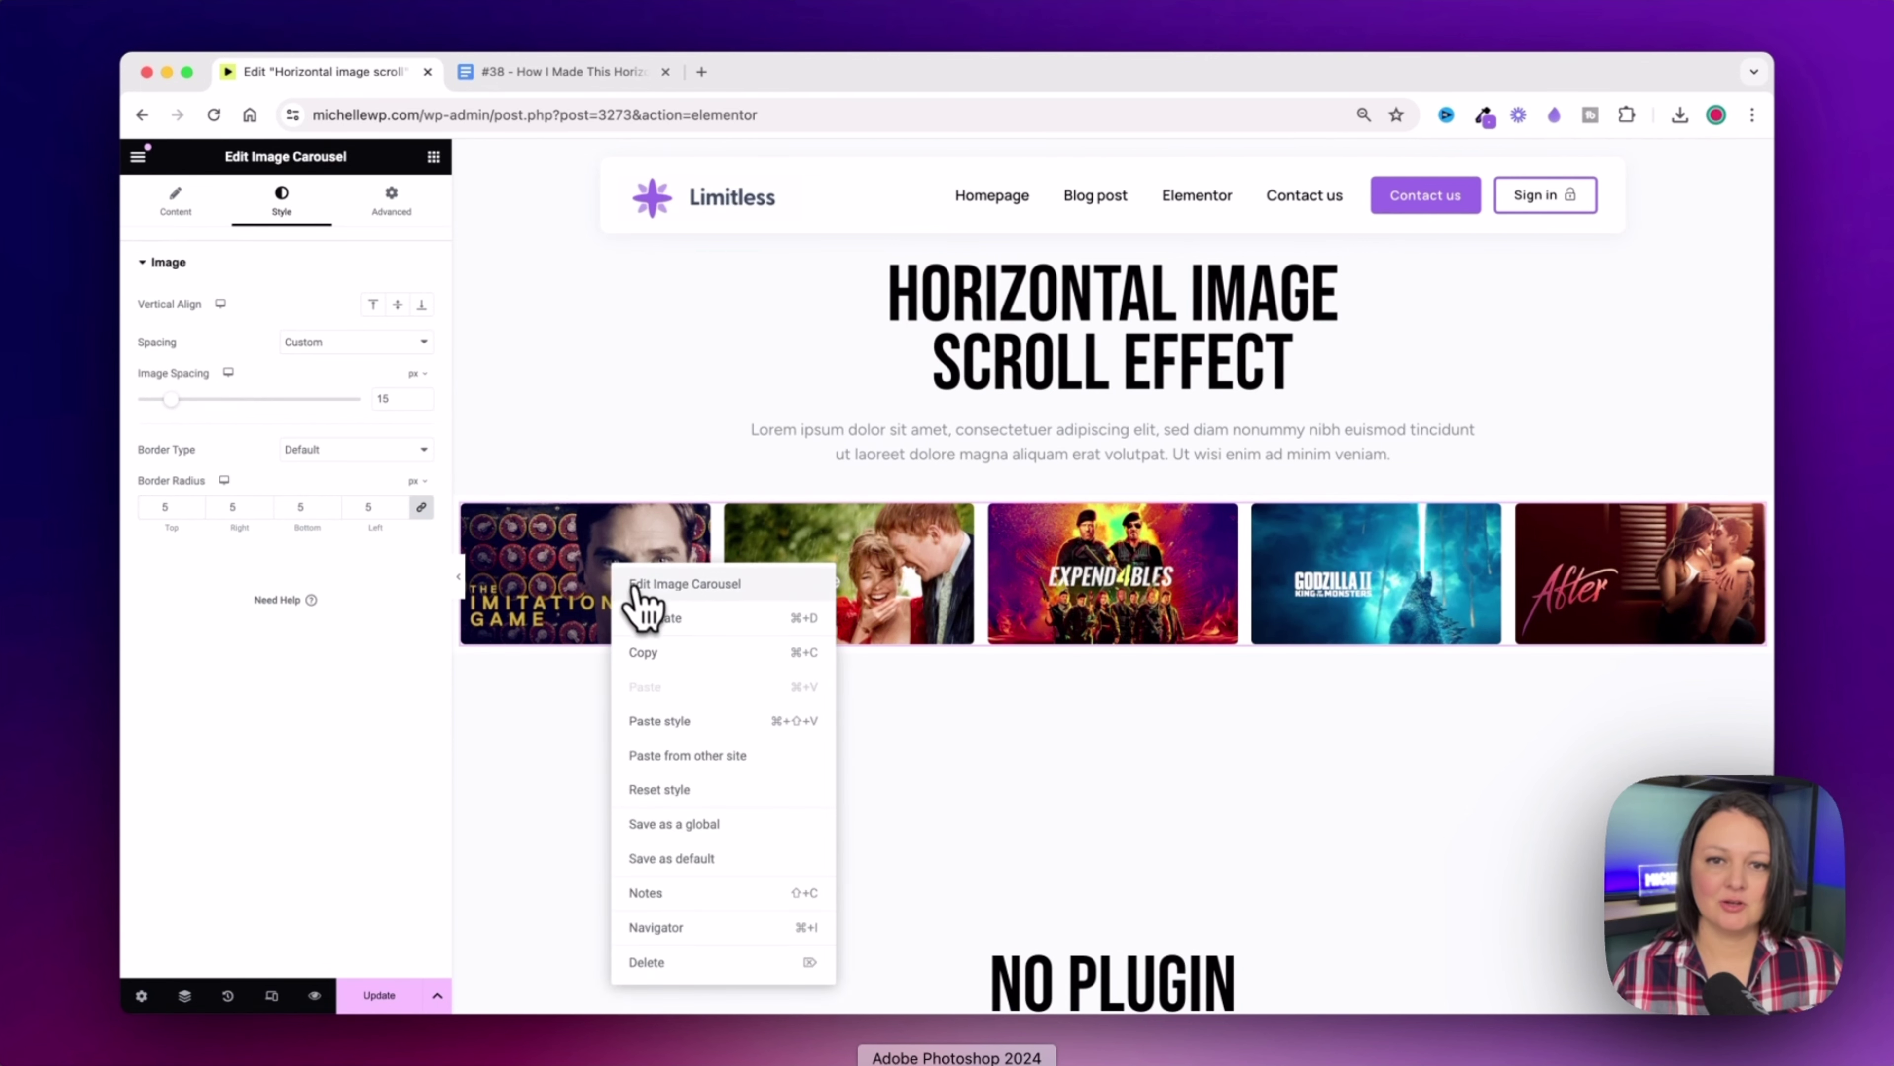
pyautogui.click(642, 617)
pyautogui.rightClick(662, 705)
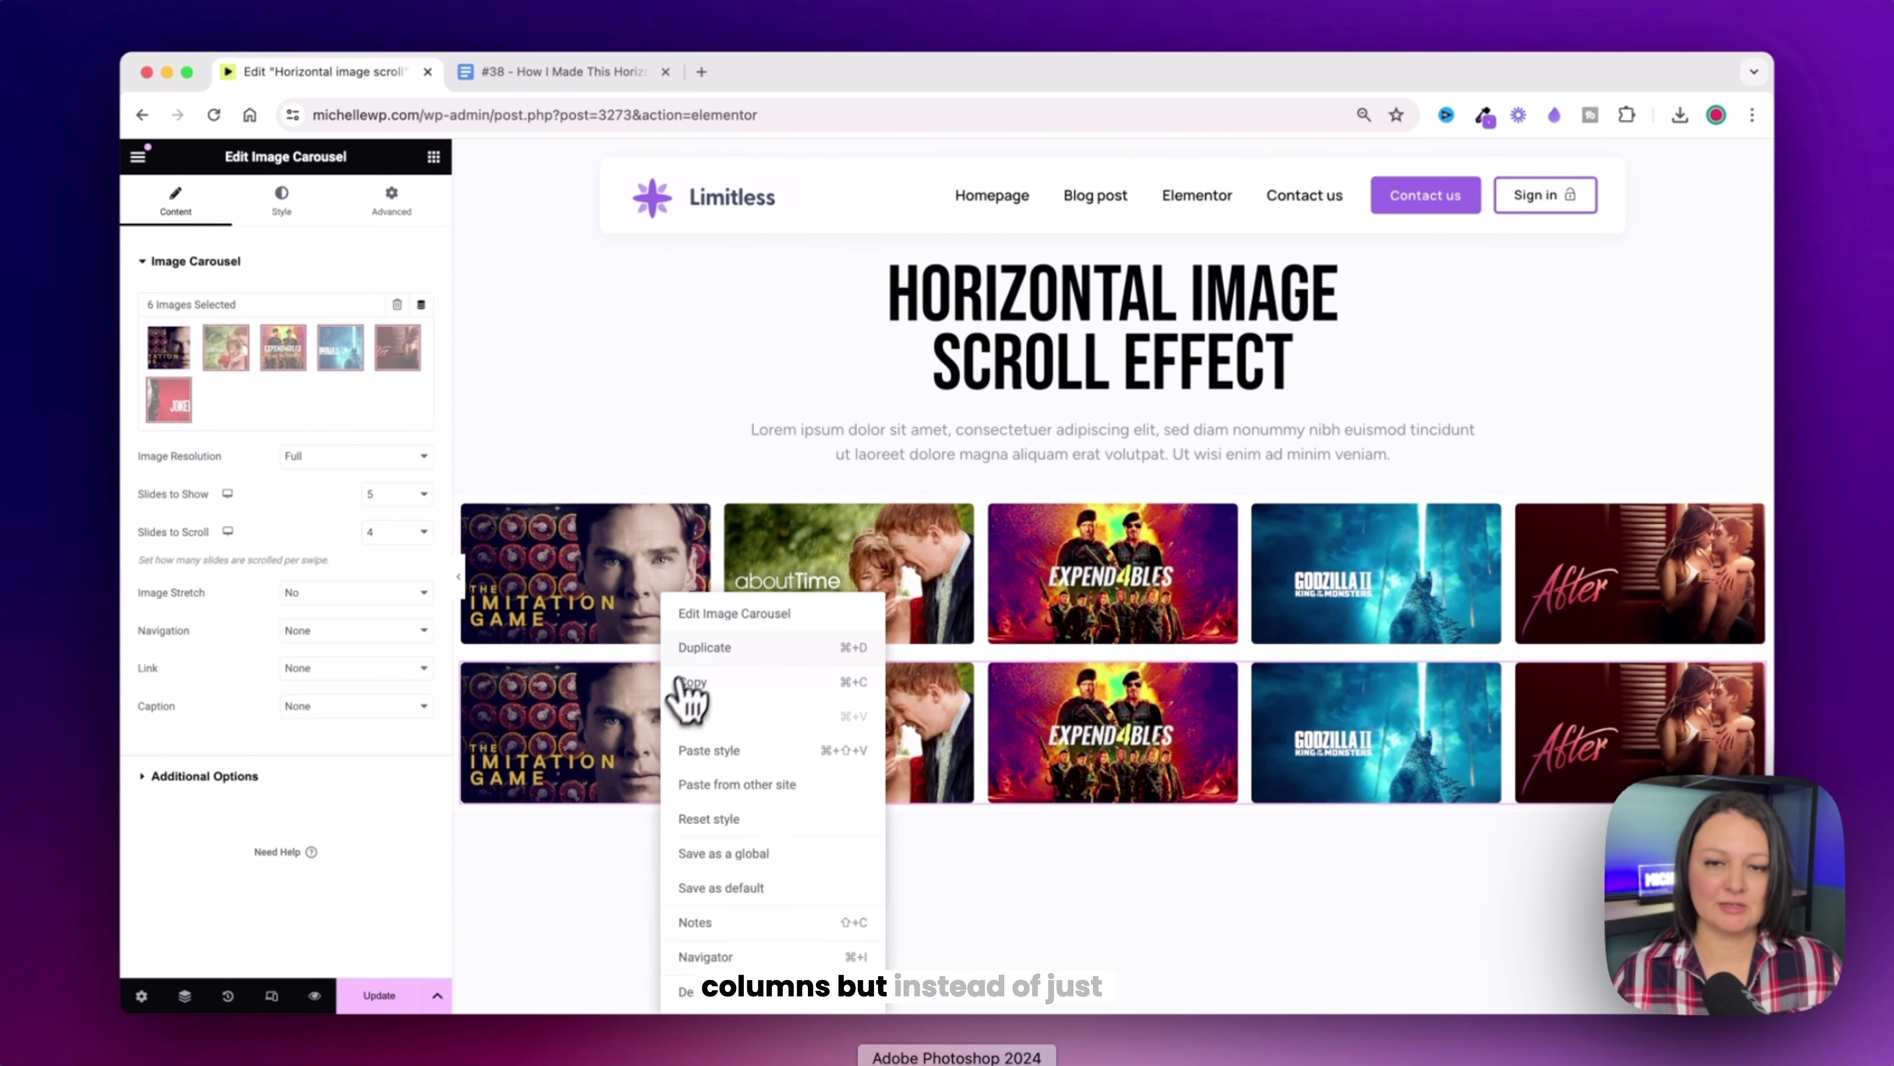
pyautogui.click(693, 647)
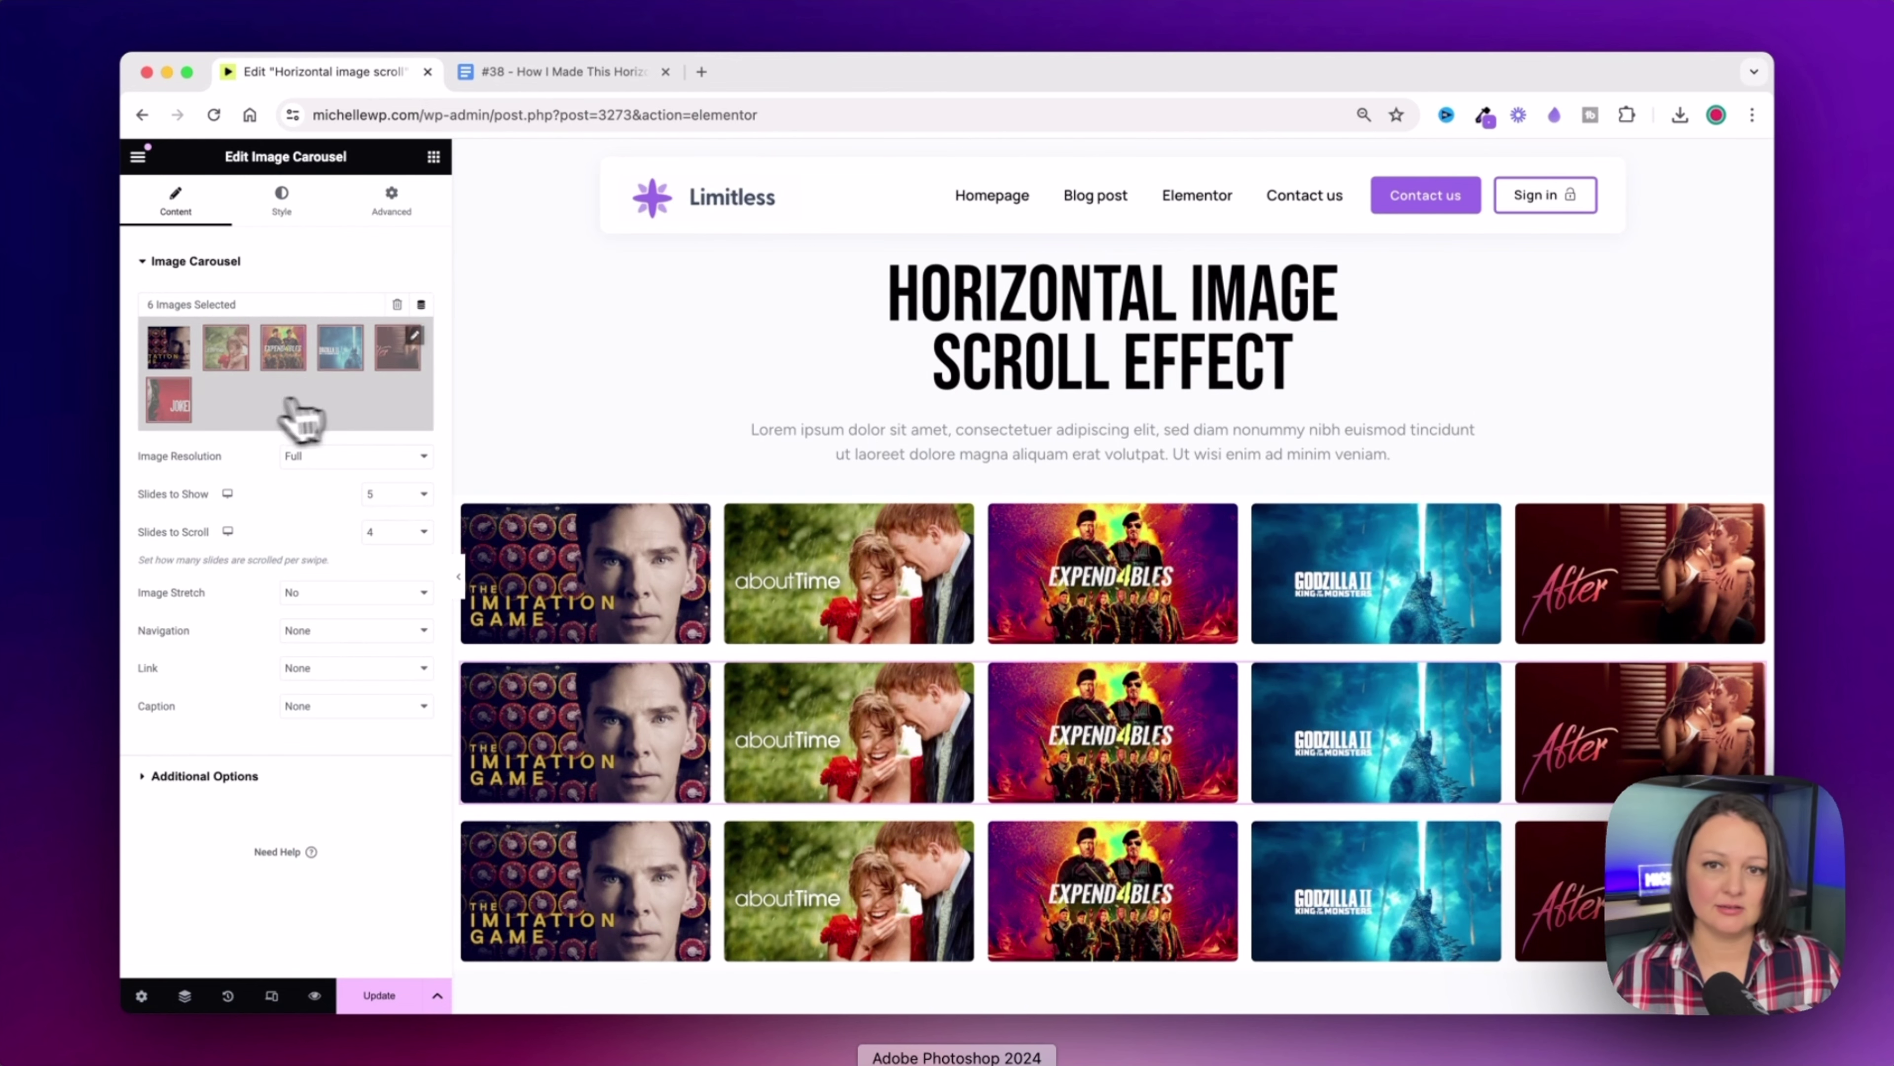
# Step: Remove all existing posters from the second row's carousel gallery
pyautogui.click(293, 393)
pyautogui.click(473, 299)
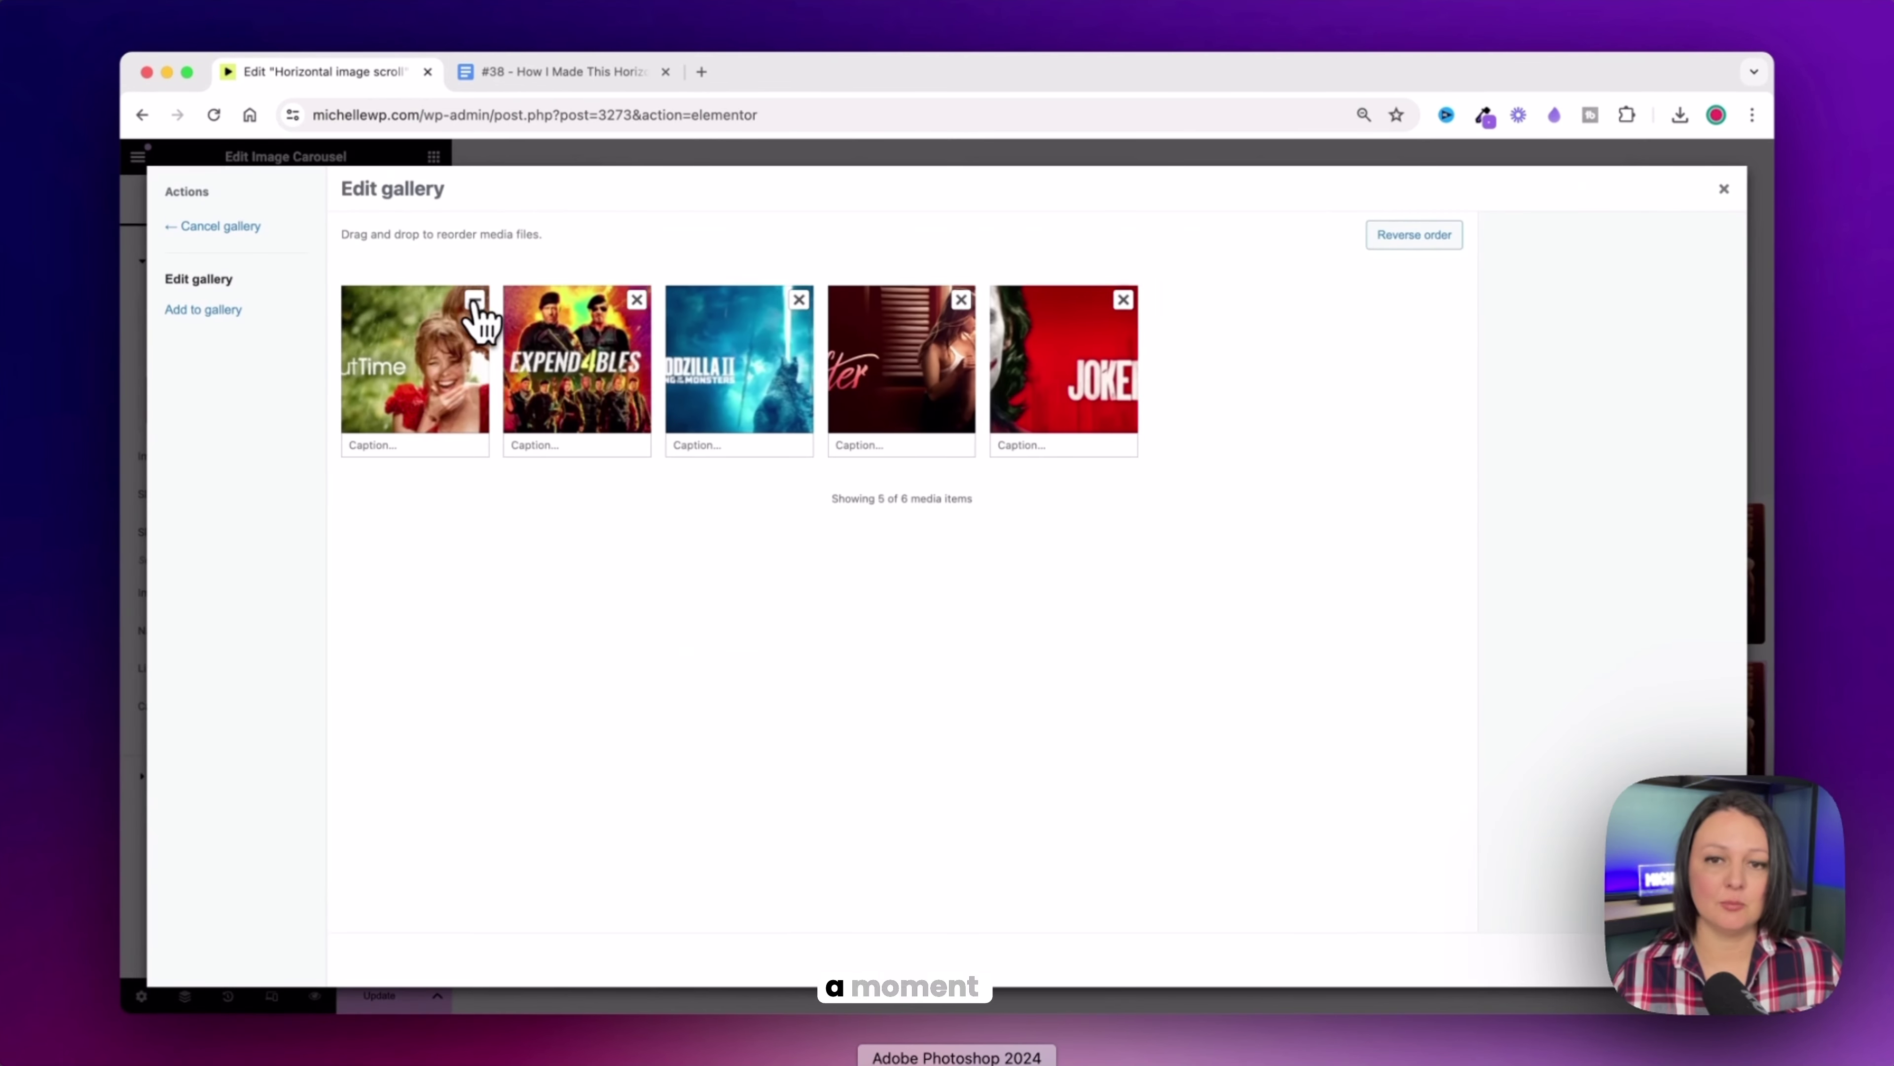
pyautogui.click(473, 299)
pyautogui.click(474, 300)
pyautogui.click(473, 299)
pyautogui.click(474, 300)
pyautogui.click(473, 300)
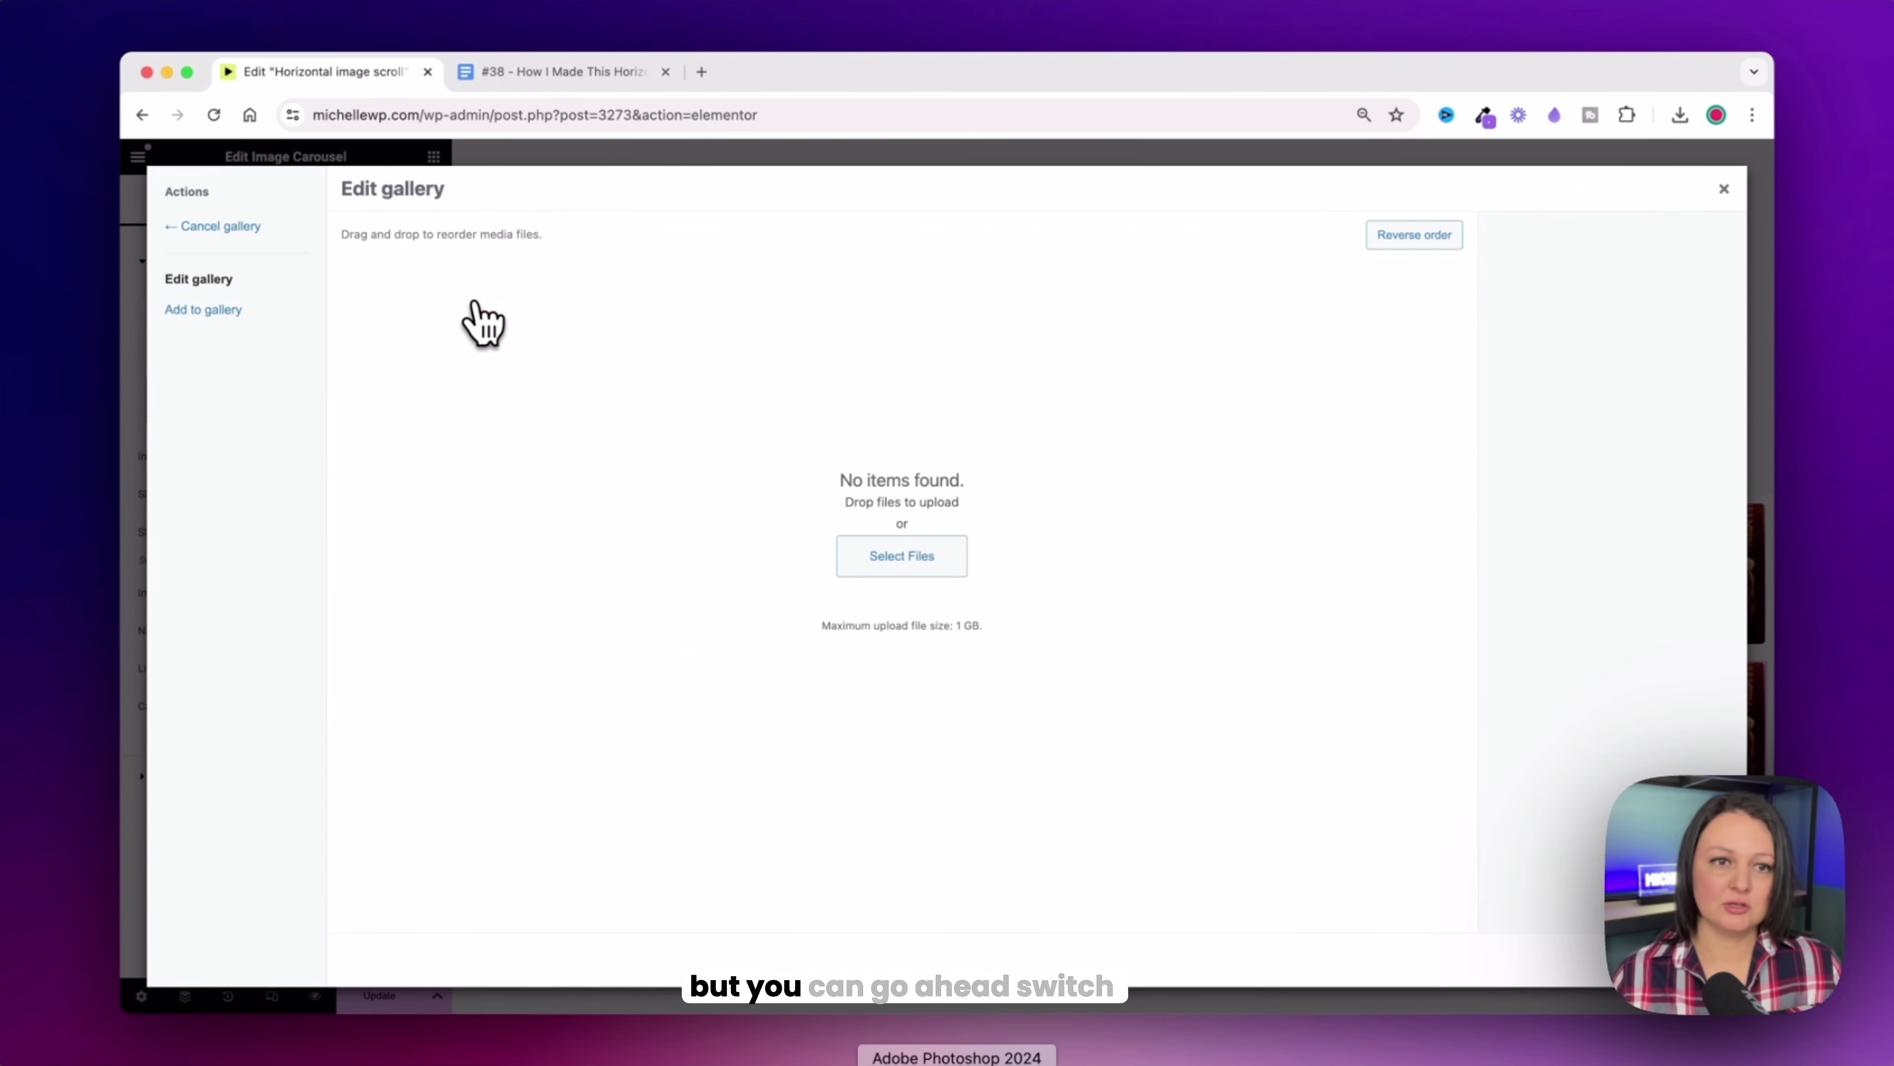
# Step: Fill the second row with Avatar, Tenet, 2012, Oppenheimer, Game of Thrones and Batman posters
pyautogui.click(307, 313)
pyautogui.click(563, 394)
pyautogui.click(686, 380)
pyautogui.click(829, 380)
pyautogui.click(958, 384)
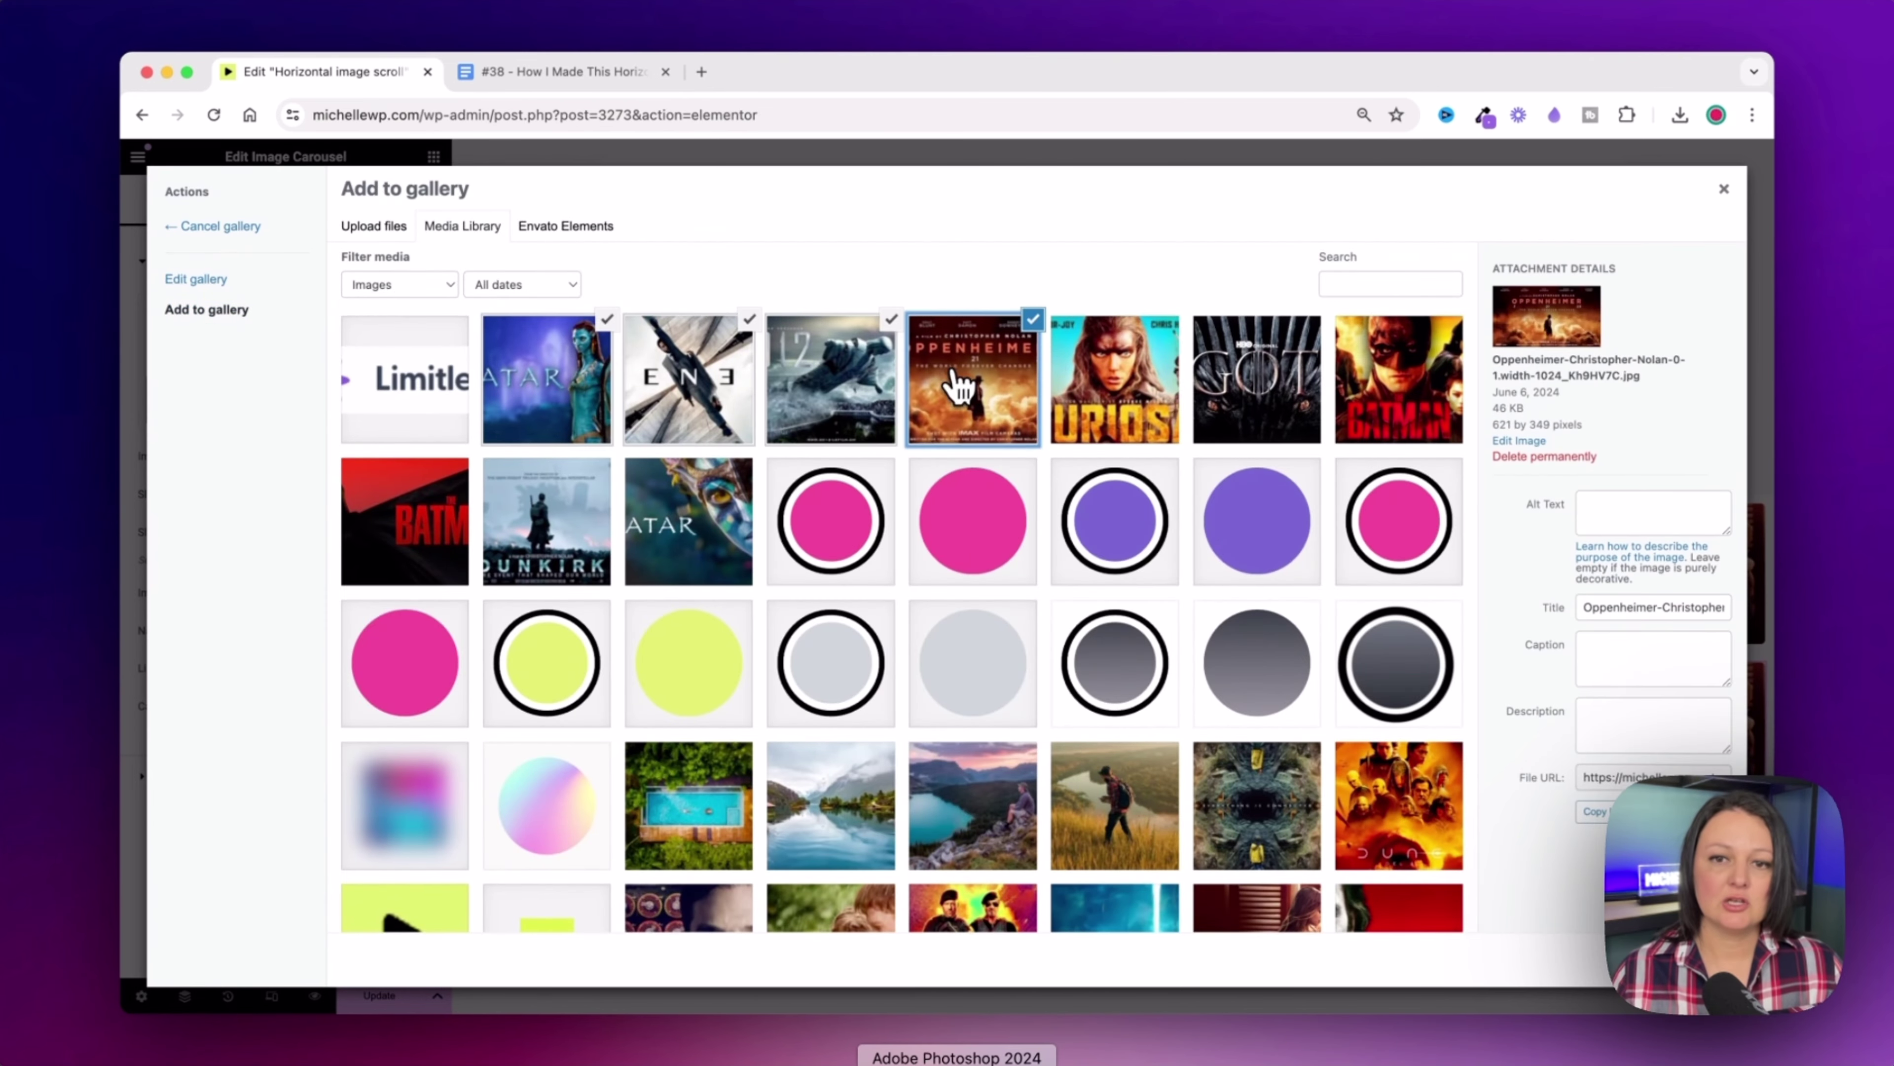
pyautogui.click(1313, 380)
pyautogui.click(1398, 380)
pyautogui.click(1679, 959)
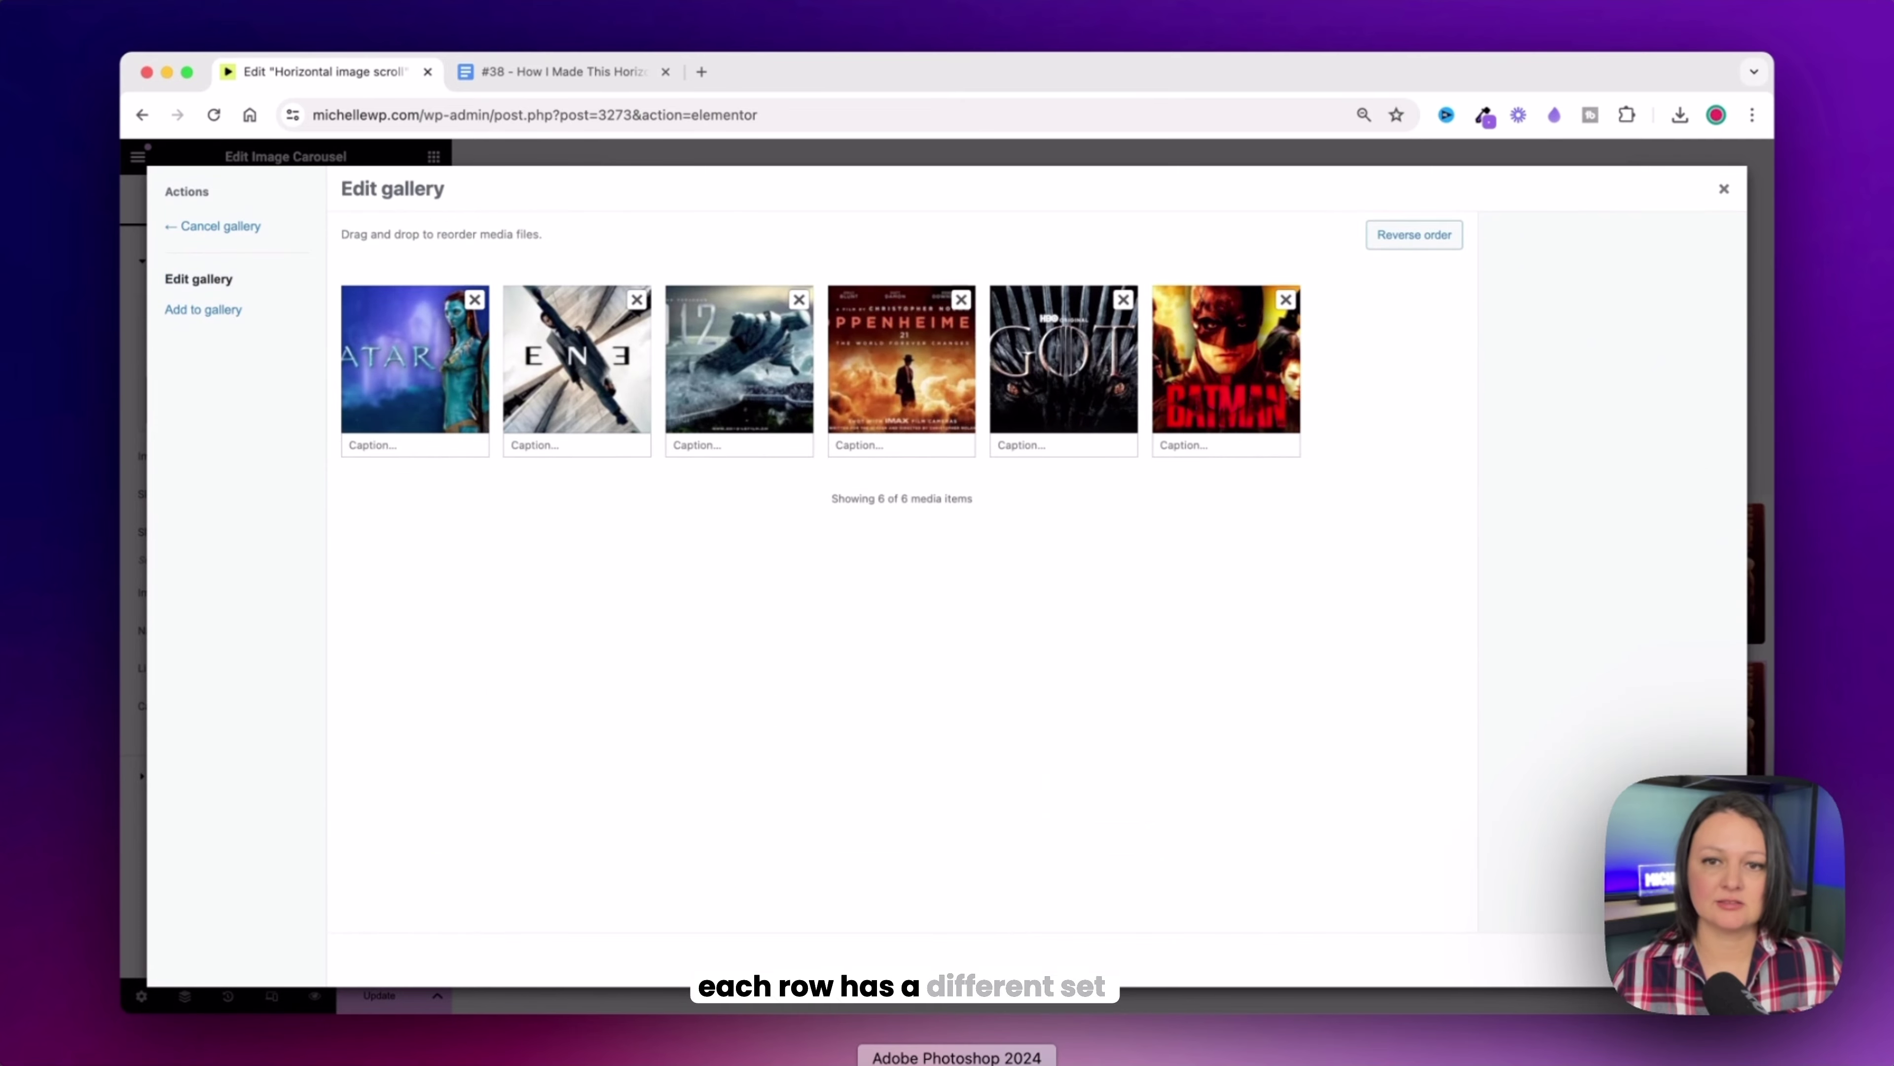
pyautogui.click(1678, 959)
# Step: Hide the editing panel, scroll through the three static poster rows, then restore the panel
pyautogui.scroll(-2, 1103, 731)
pyautogui.click(1103, 746)
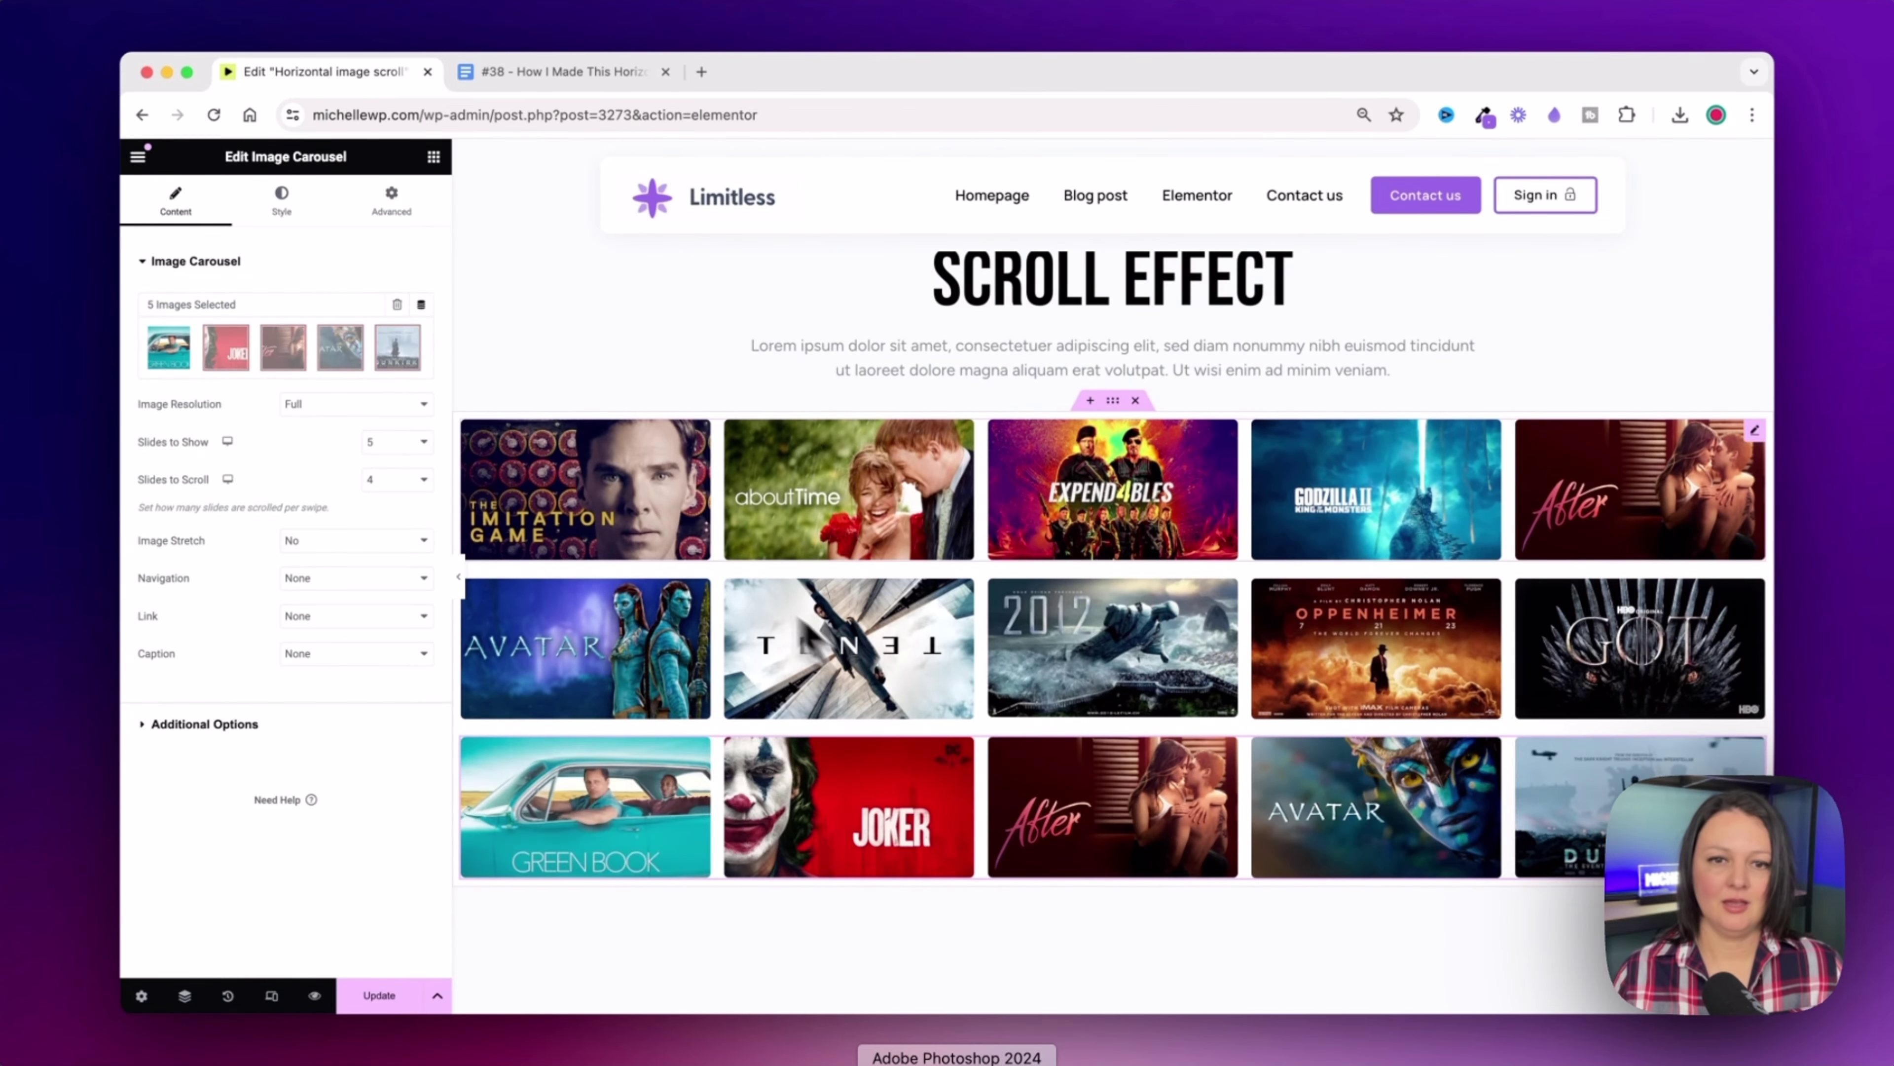
pyautogui.click(460, 578)
pyautogui.scroll(-4, 470, 589)
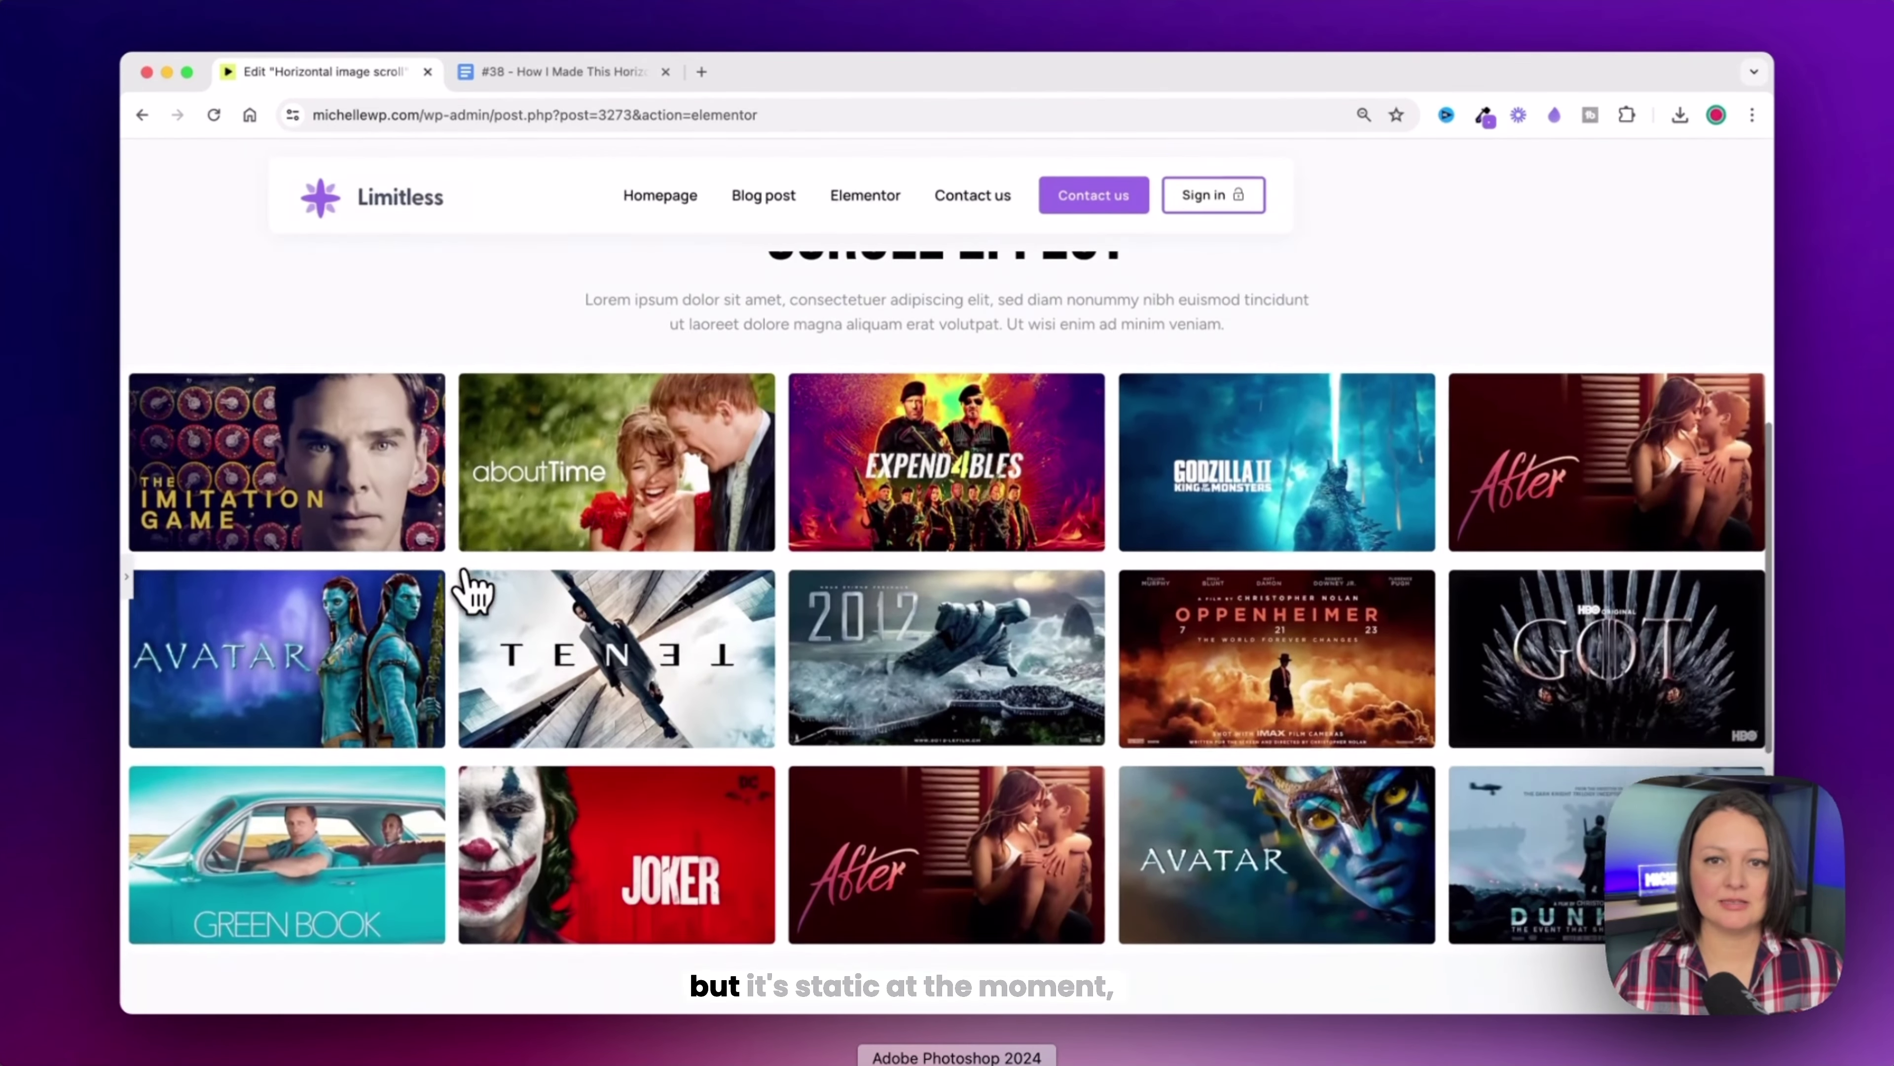
pyautogui.scroll(-2, 468, 585)
pyautogui.scroll(4, 468, 589)
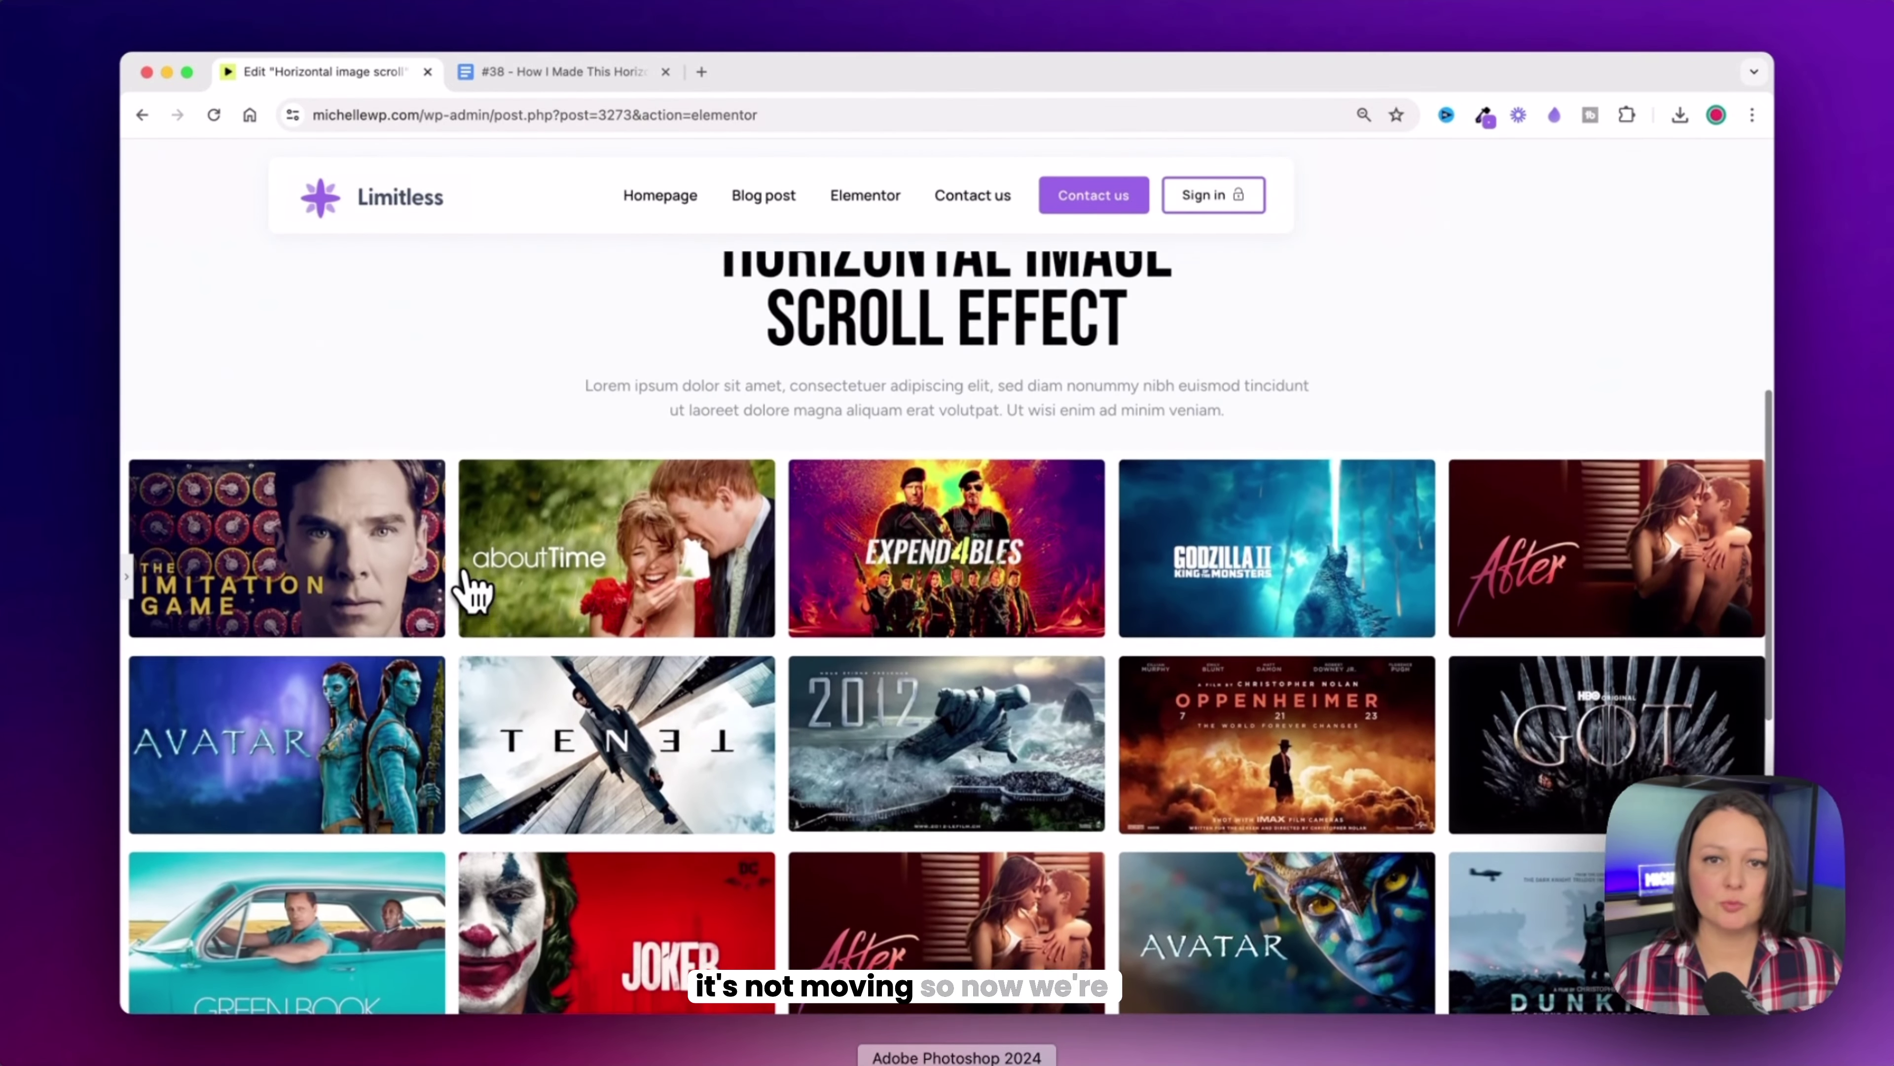
pyautogui.scroll(-2, 468, 589)
pyautogui.scroll(-2, 468, 586)
pyautogui.scroll(3, 468, 589)
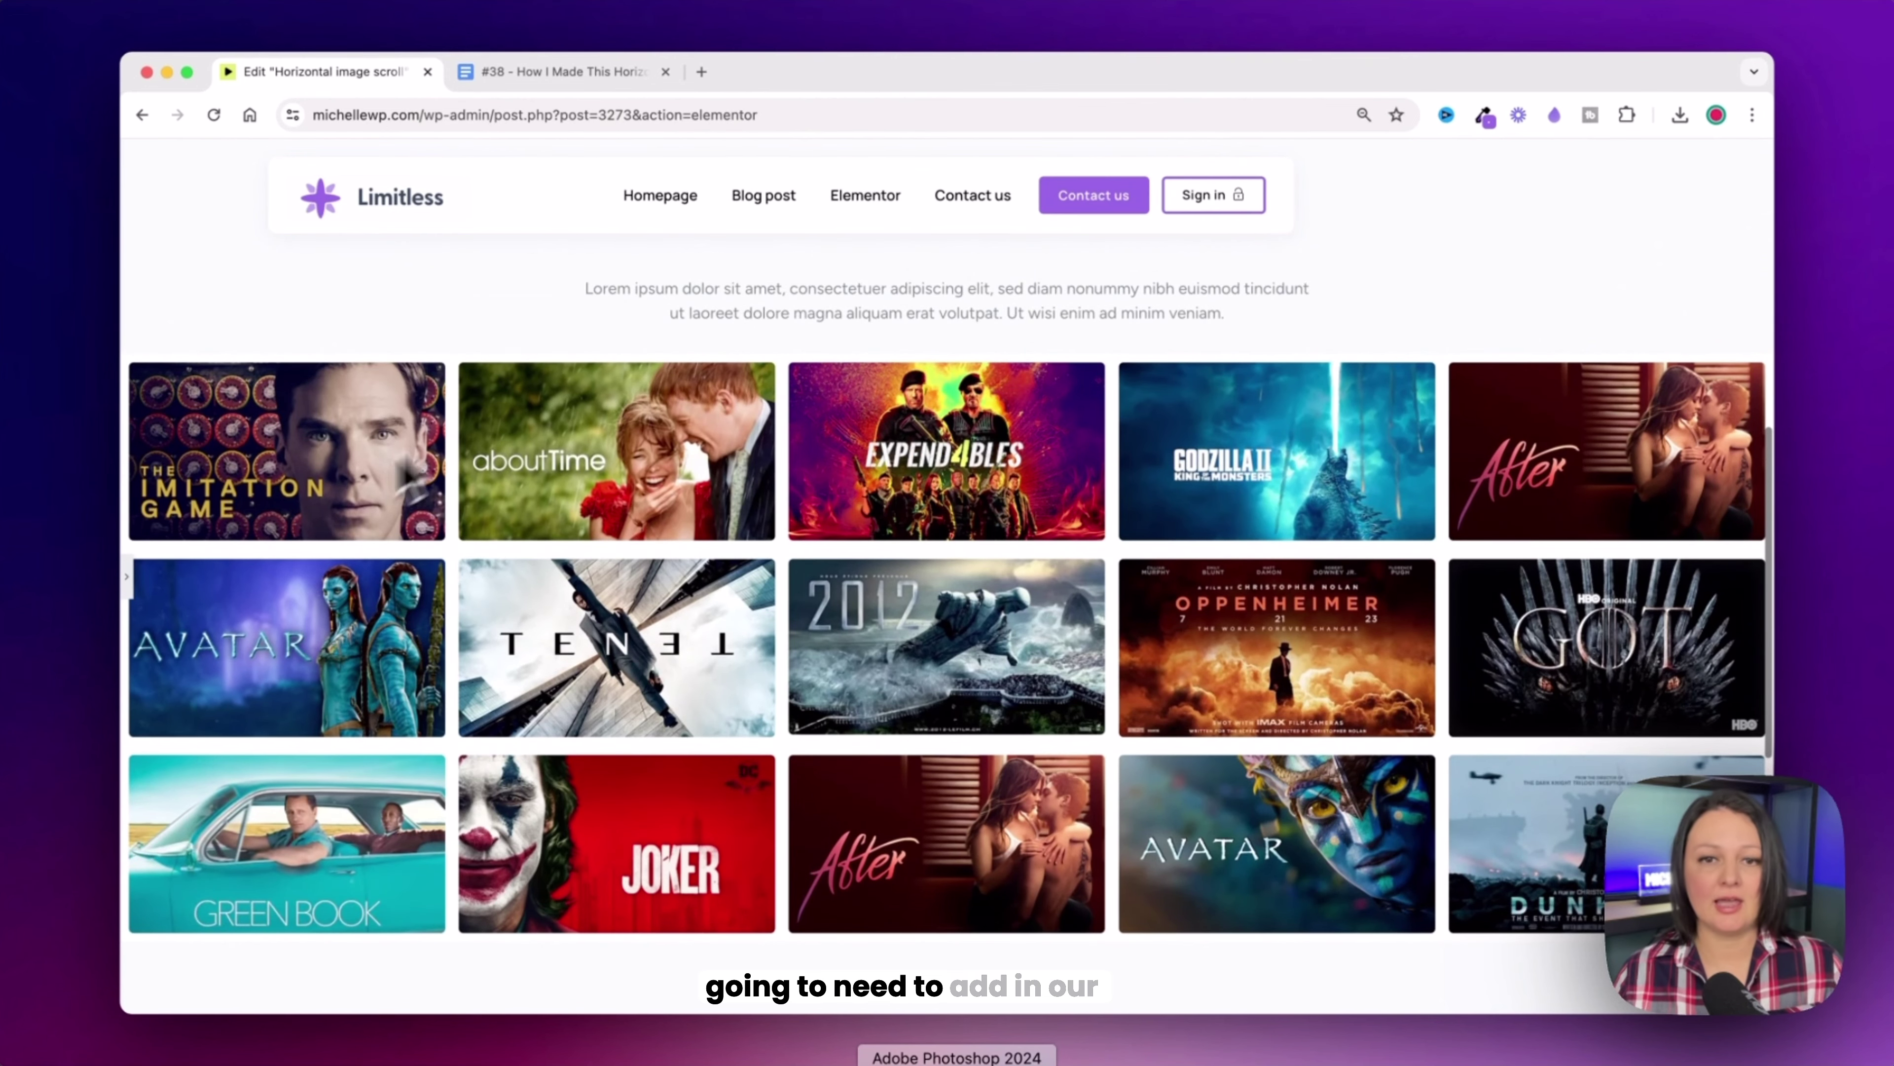
pyautogui.click(130, 573)
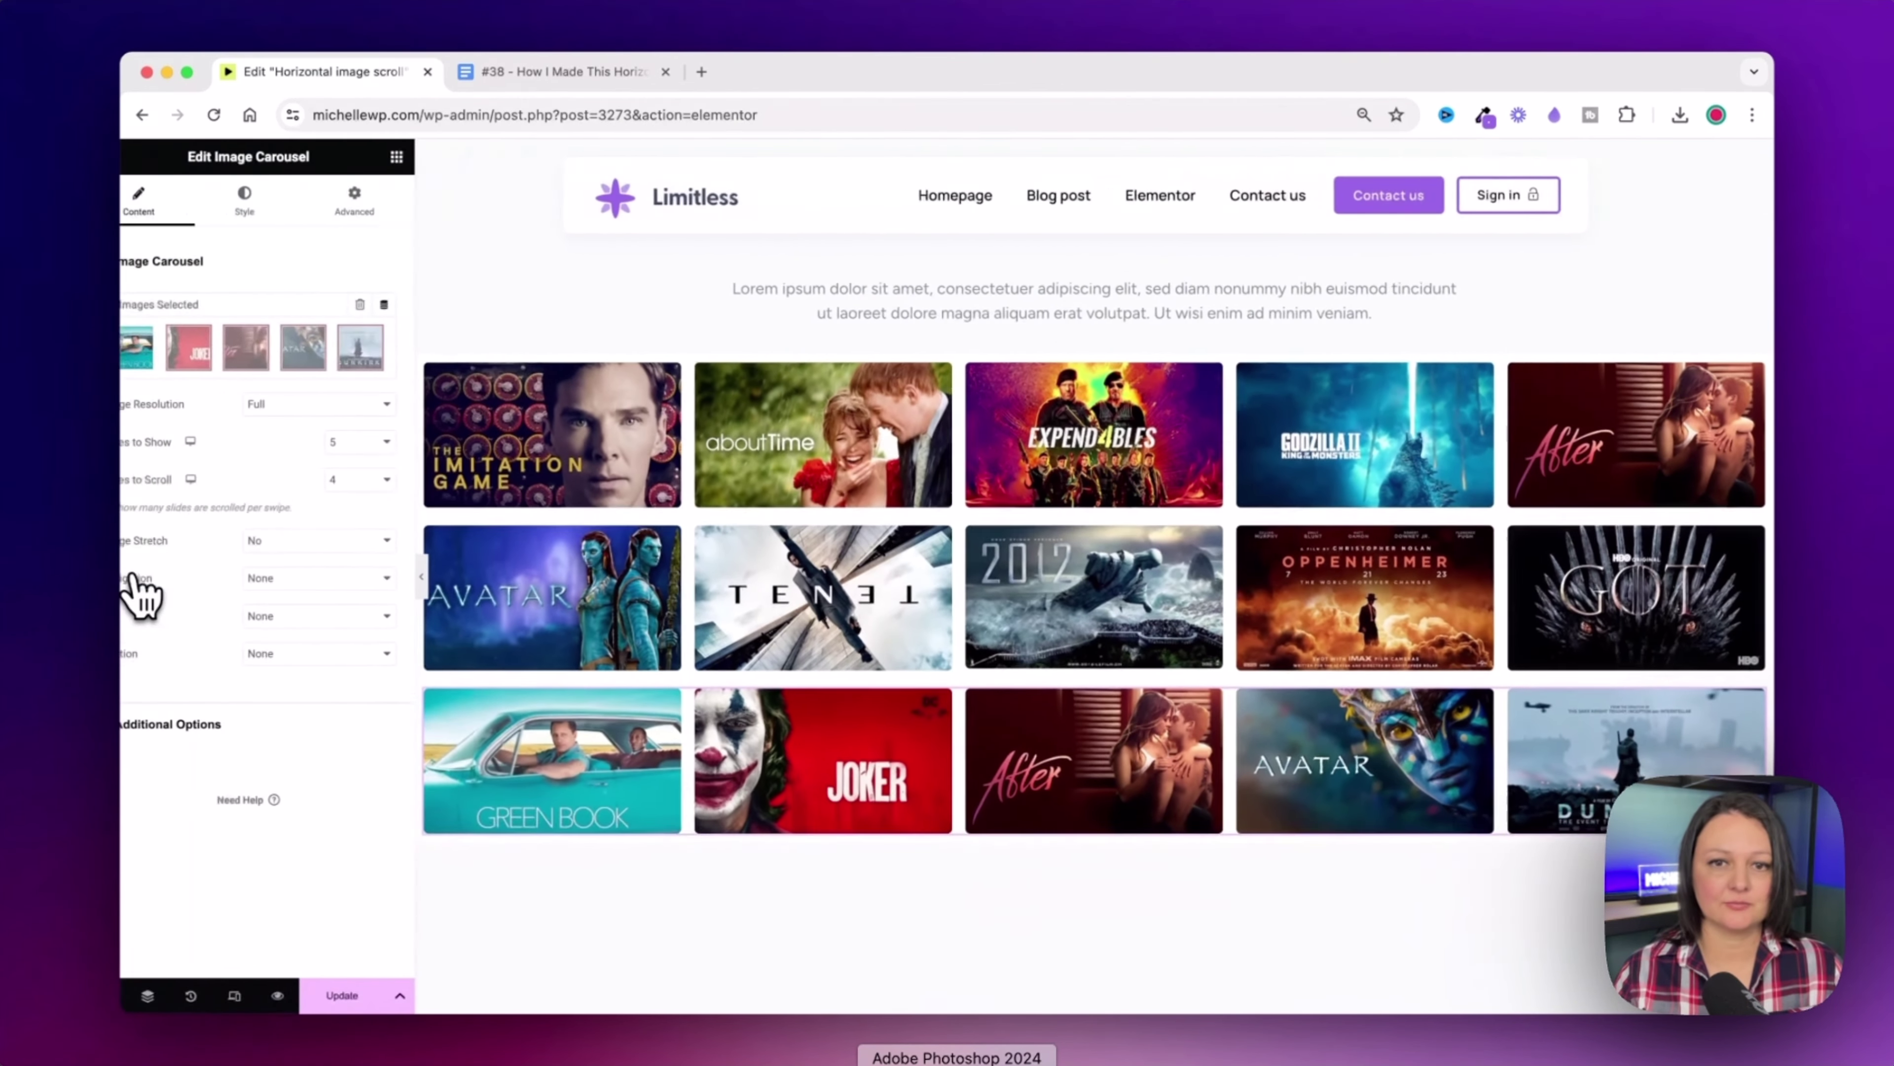
# Step: Enable the first carousel's Scrolling Effects with Horizontal Scroll To Left at speed 2.5
pyautogui.click(688, 462)
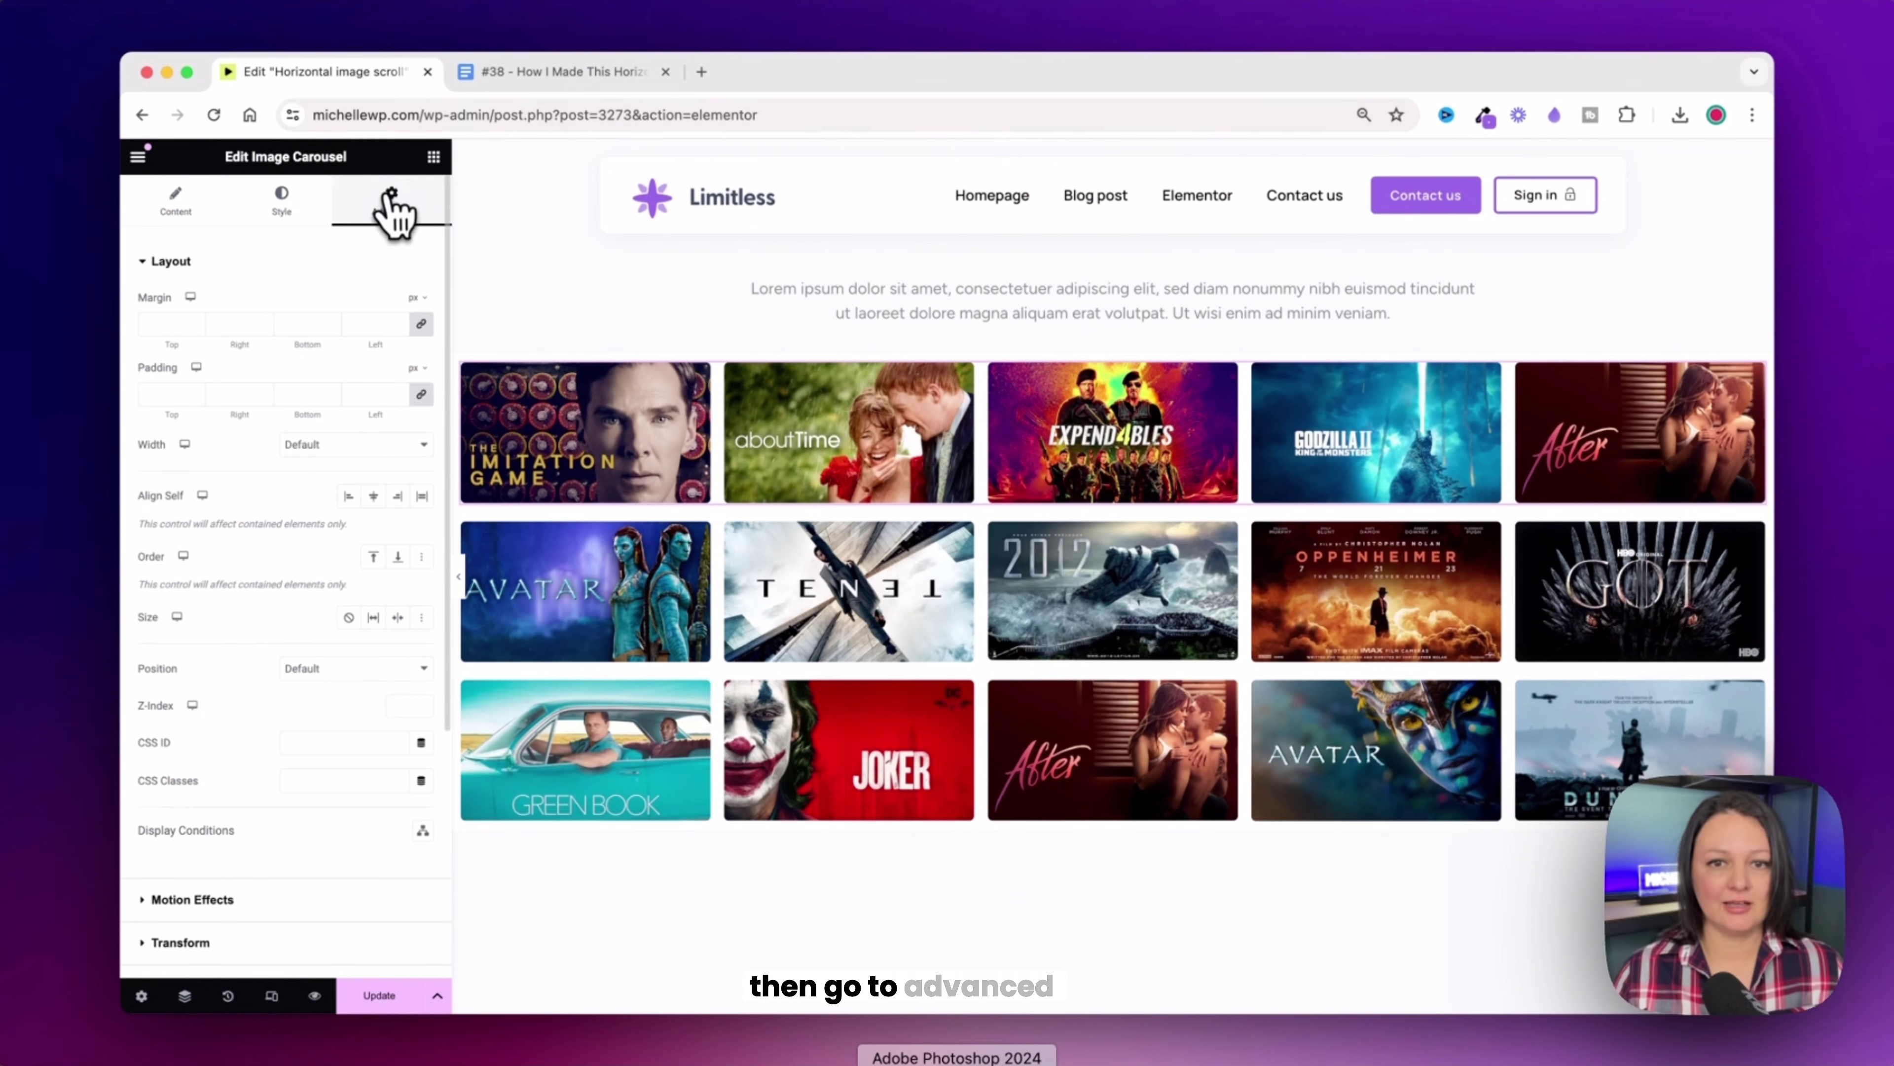
pyautogui.scroll(-5, 373, 354)
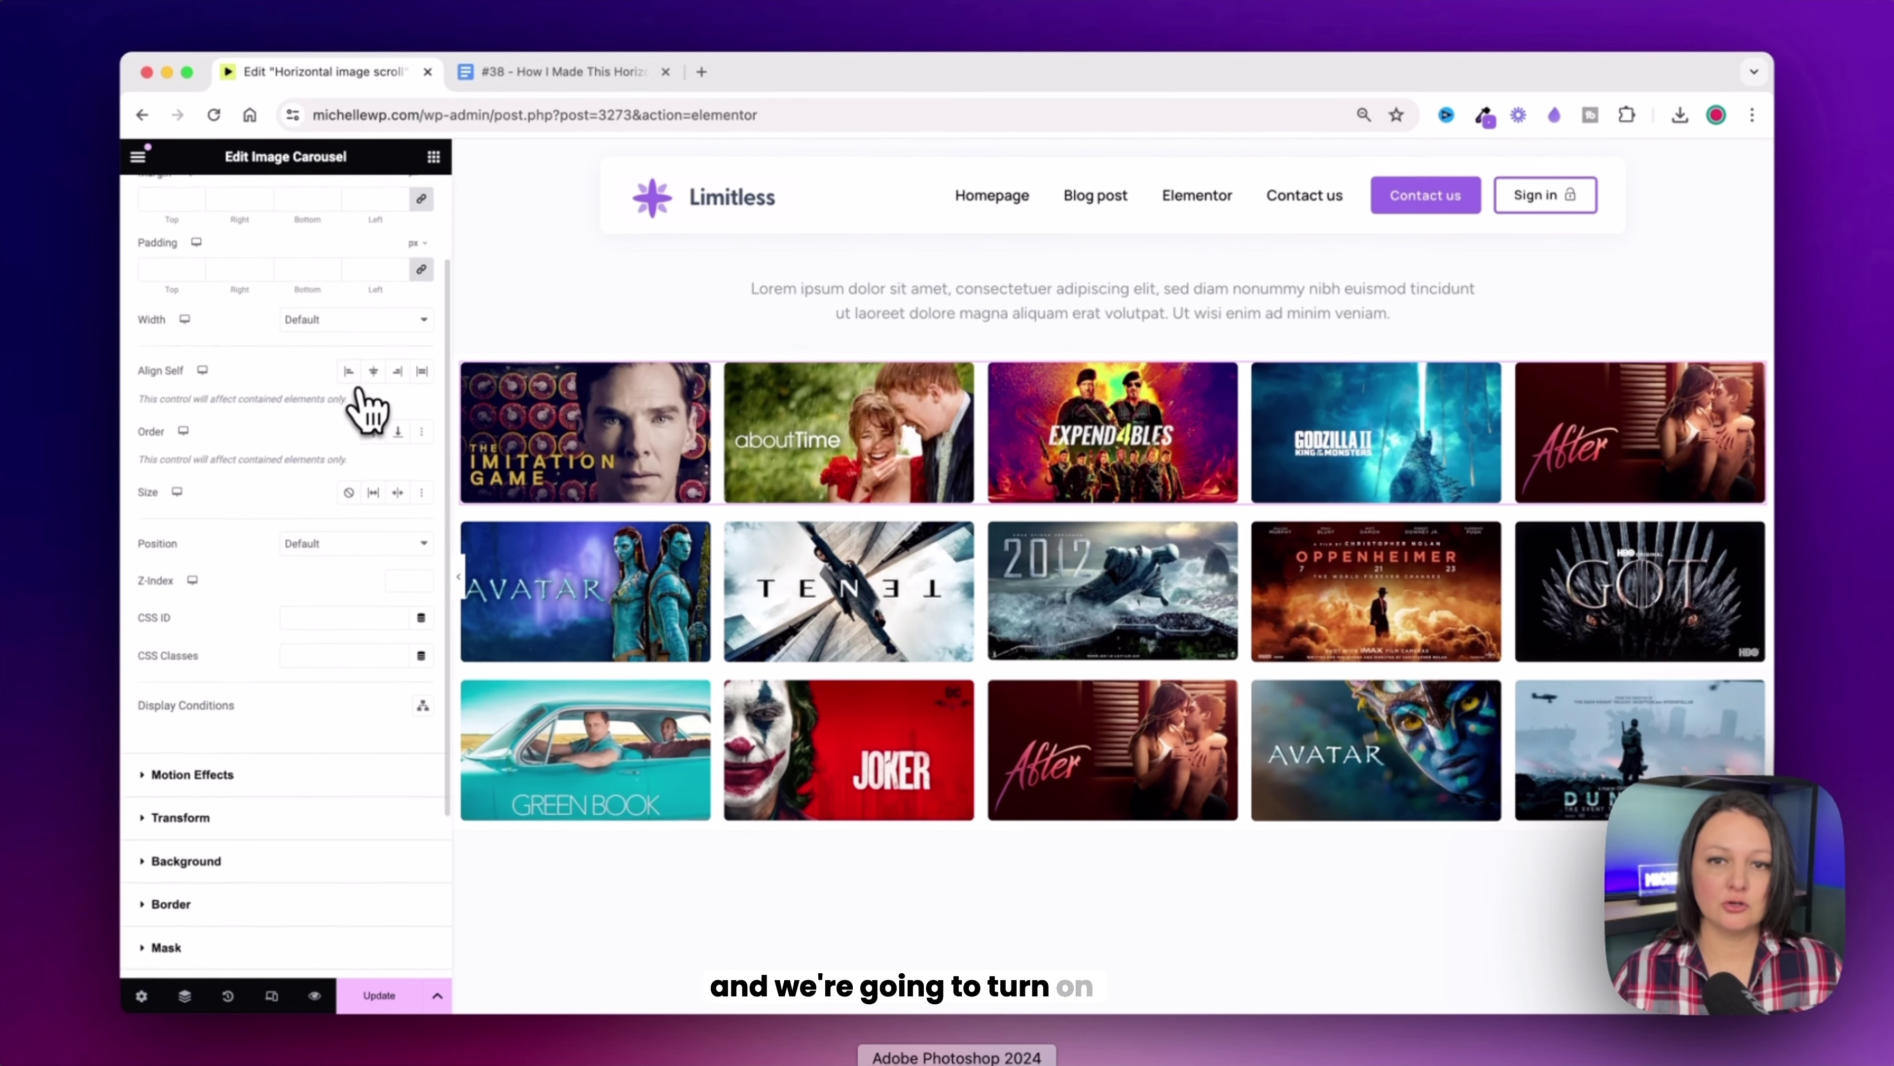
pyautogui.click(186, 754)
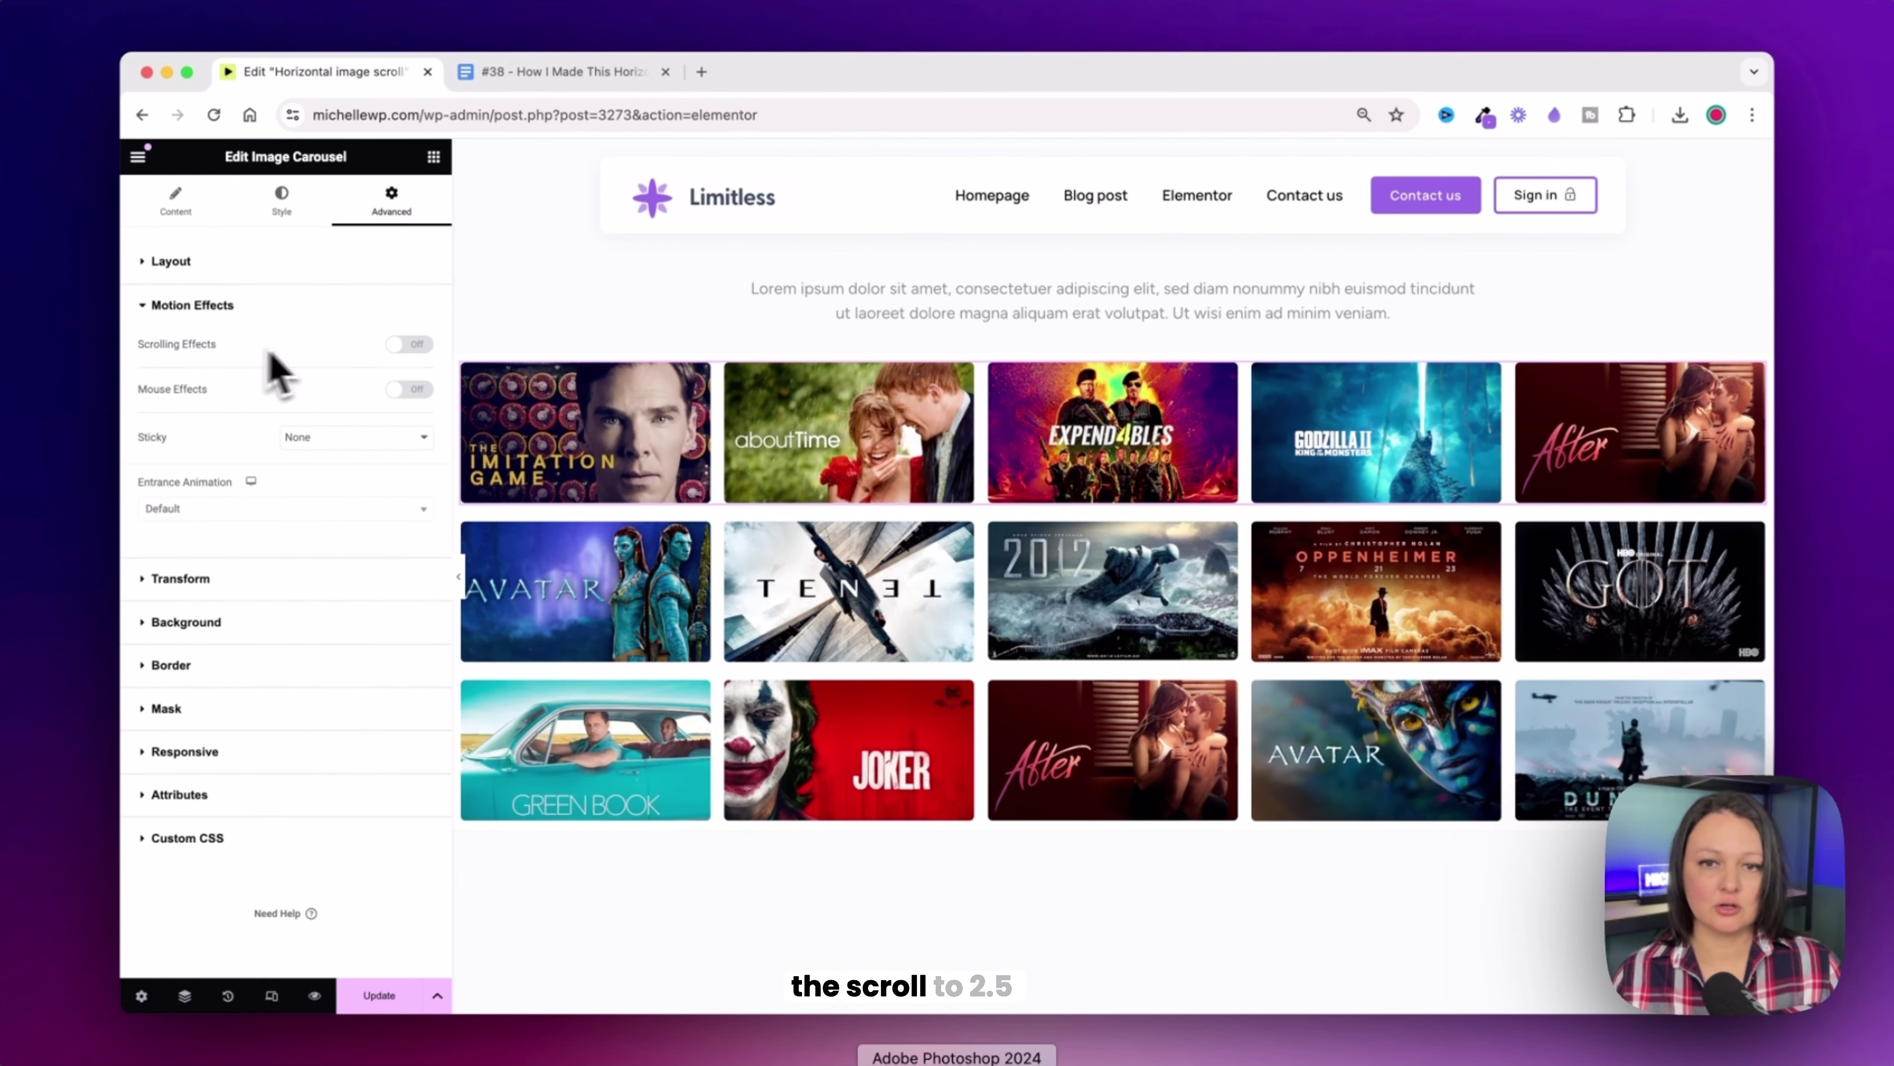
pyautogui.click(408, 345)
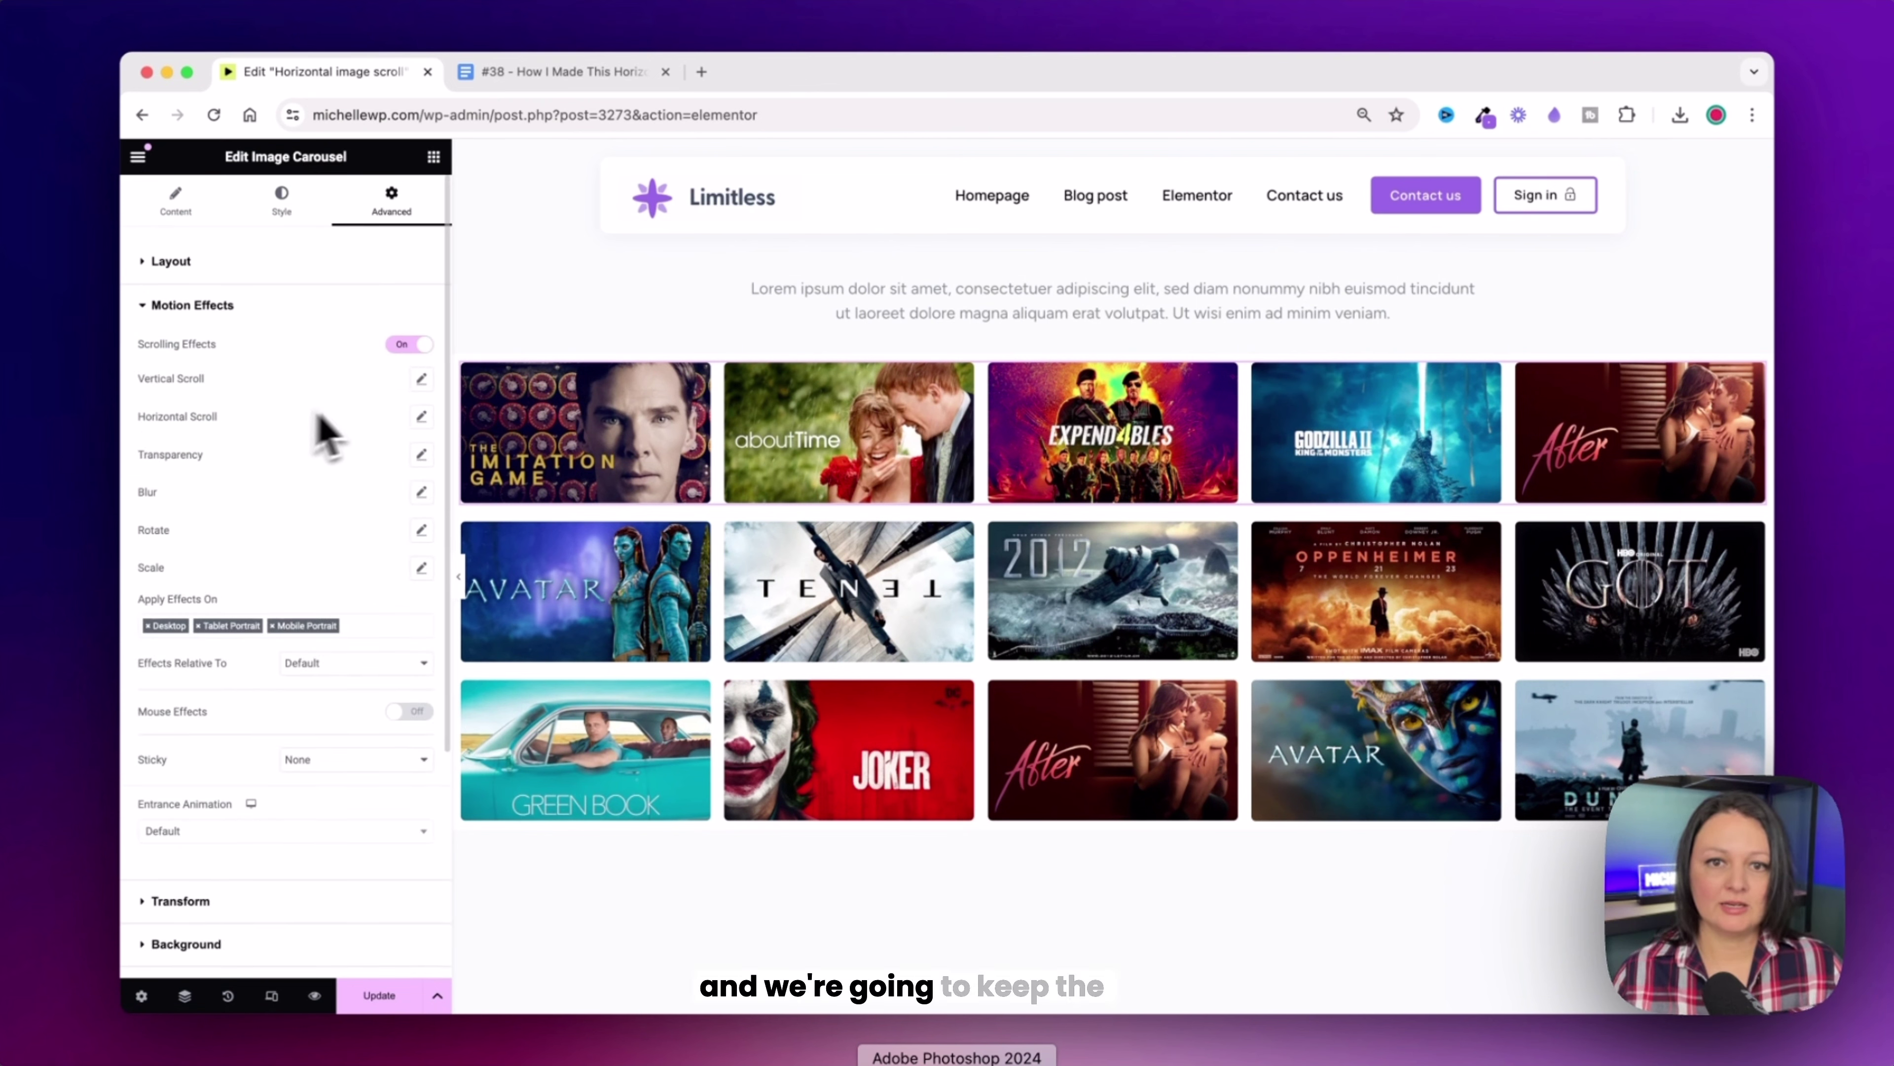
pyautogui.click(422, 416)
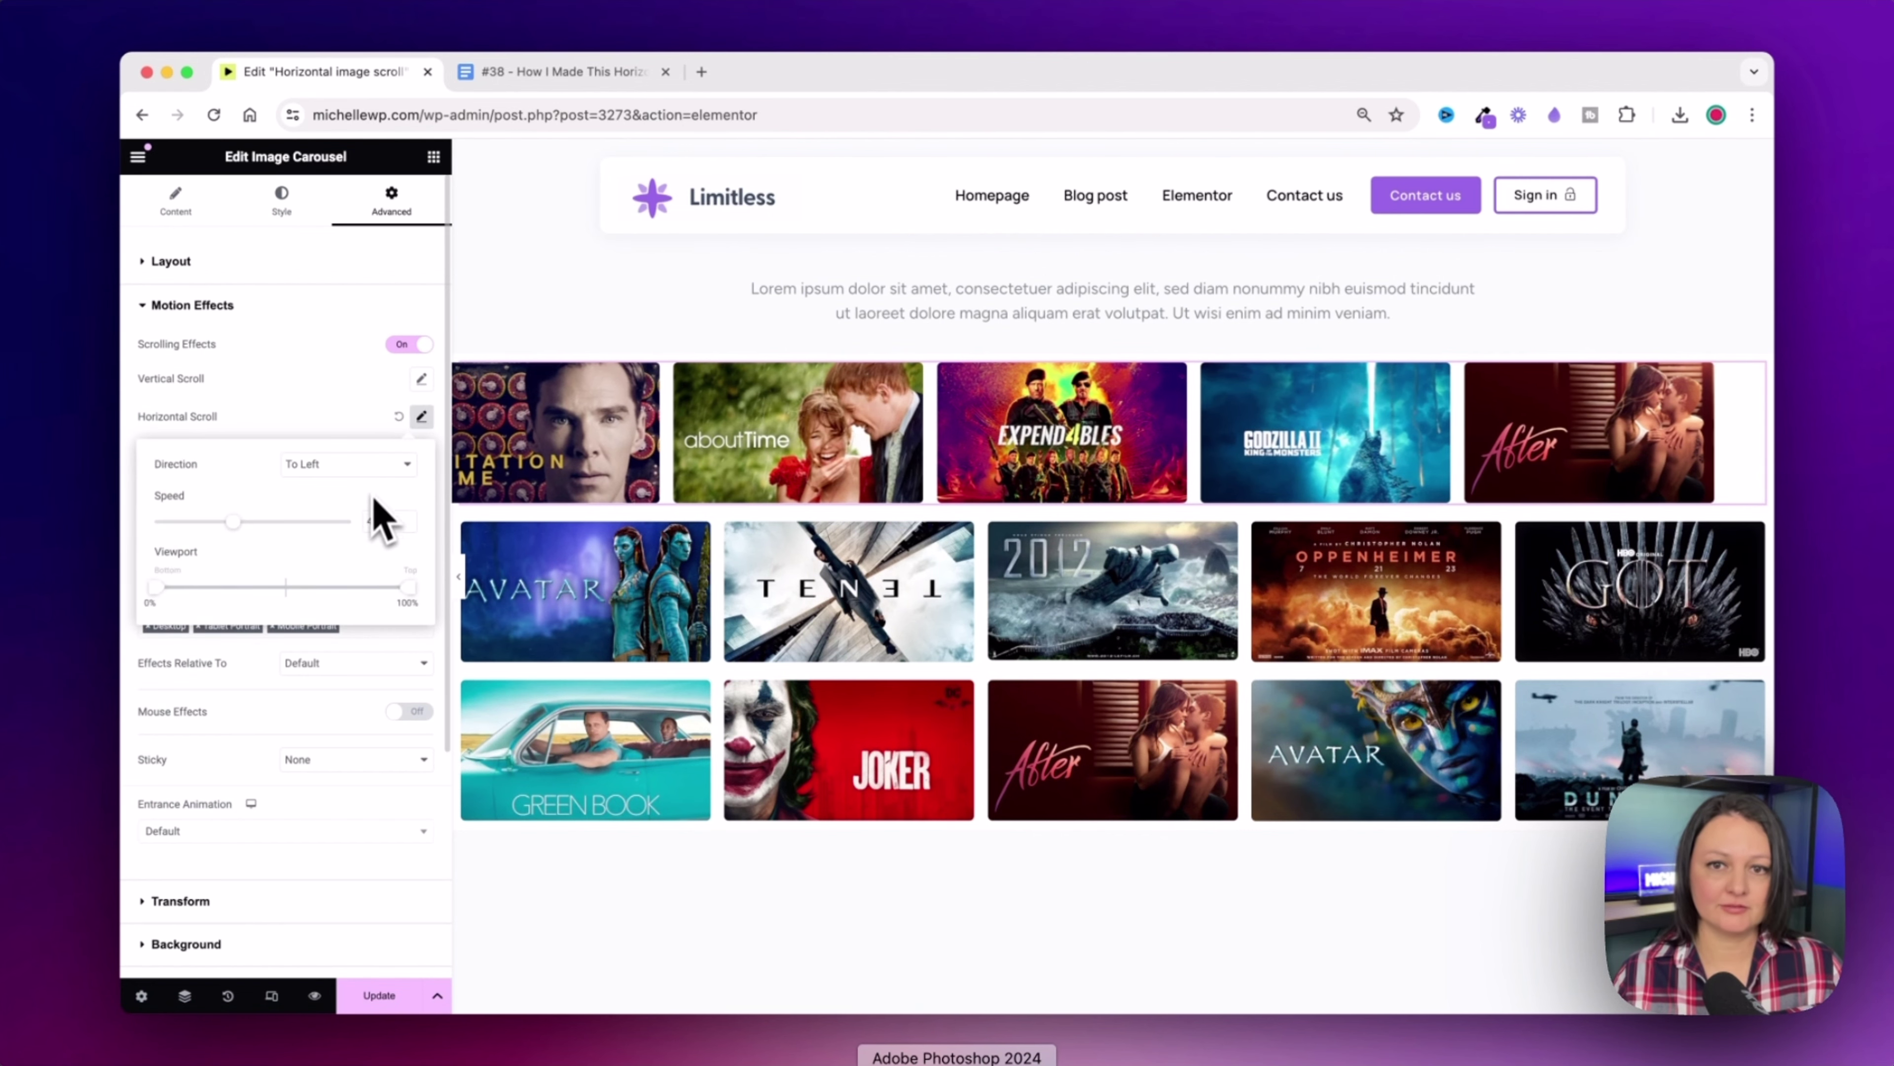
pyautogui.scroll(-3, 739, 611)
pyautogui.scroll(6, 738, 612)
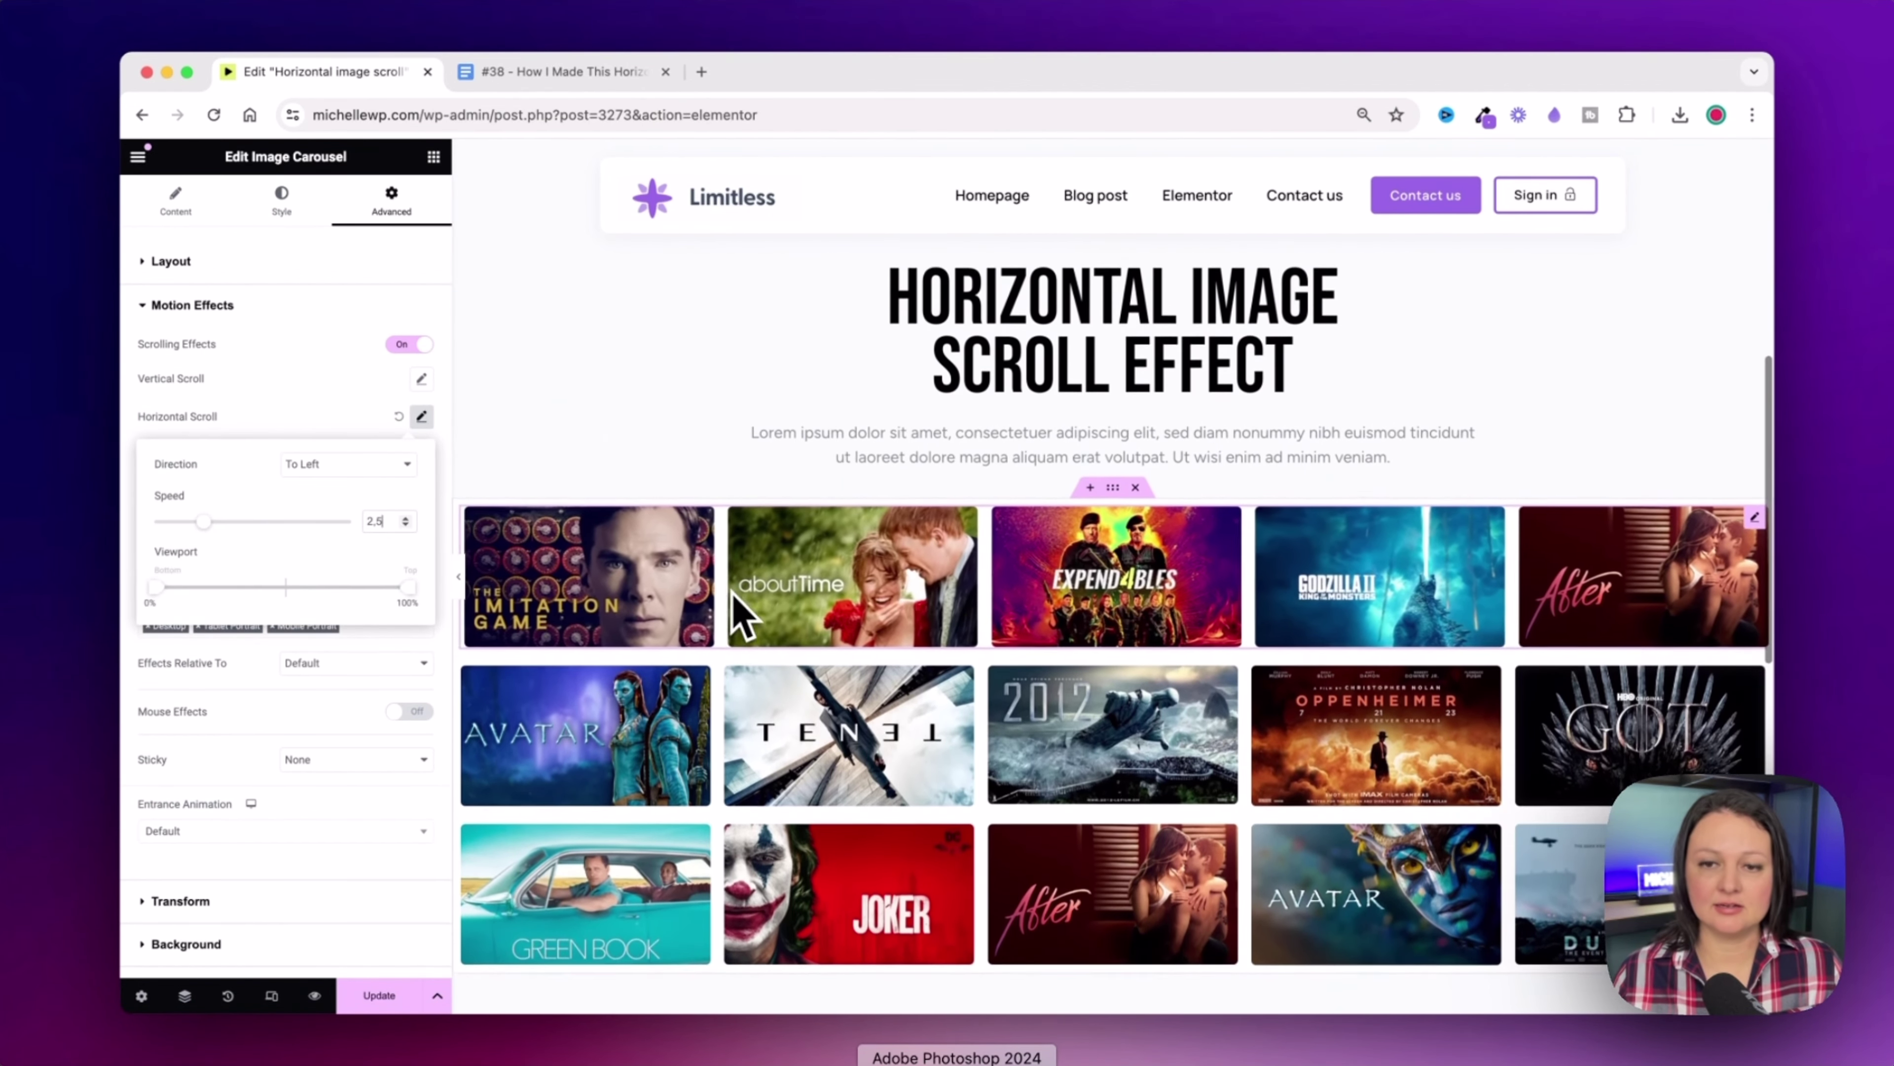
pyautogui.scroll(-4, 738, 612)
pyautogui.scroll(3, 739, 612)
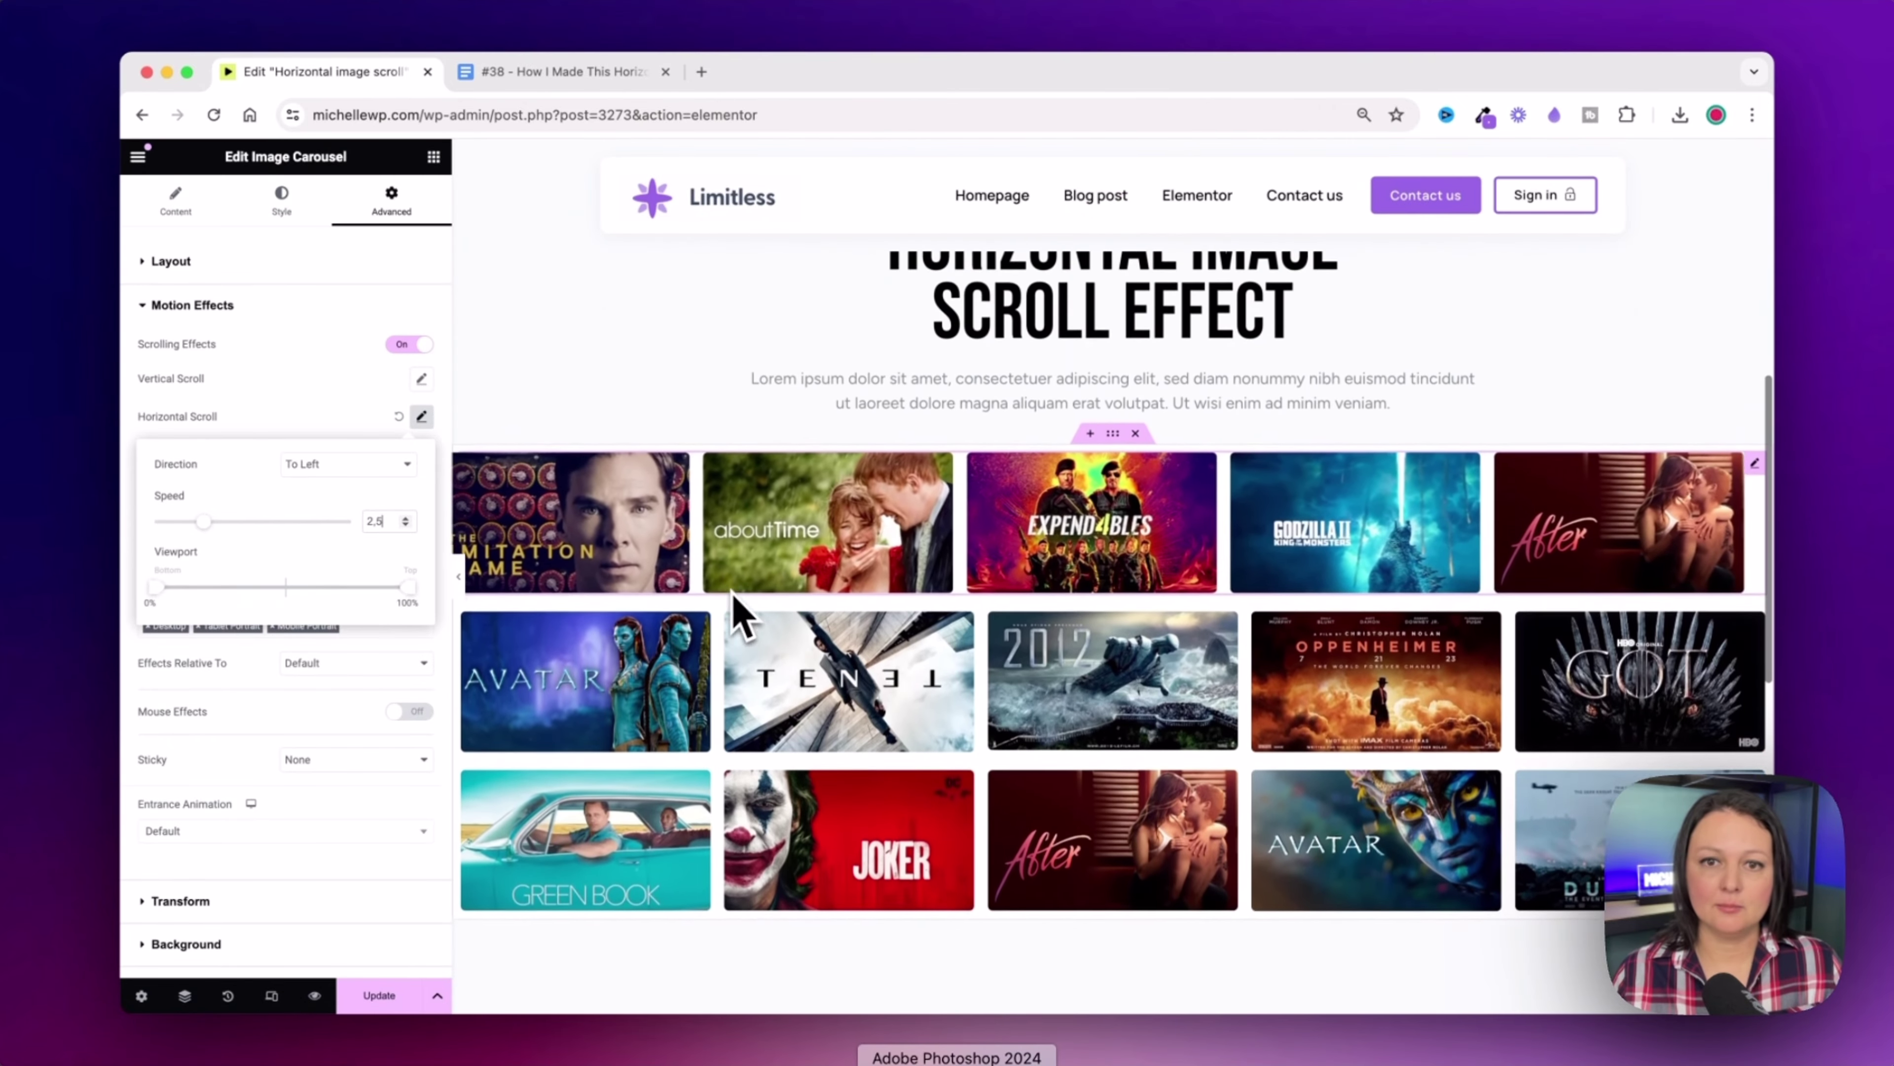
pyautogui.scroll(1, 735, 612)
pyautogui.scroll(-4, 734, 612)
pyautogui.scroll(2, 735, 616)
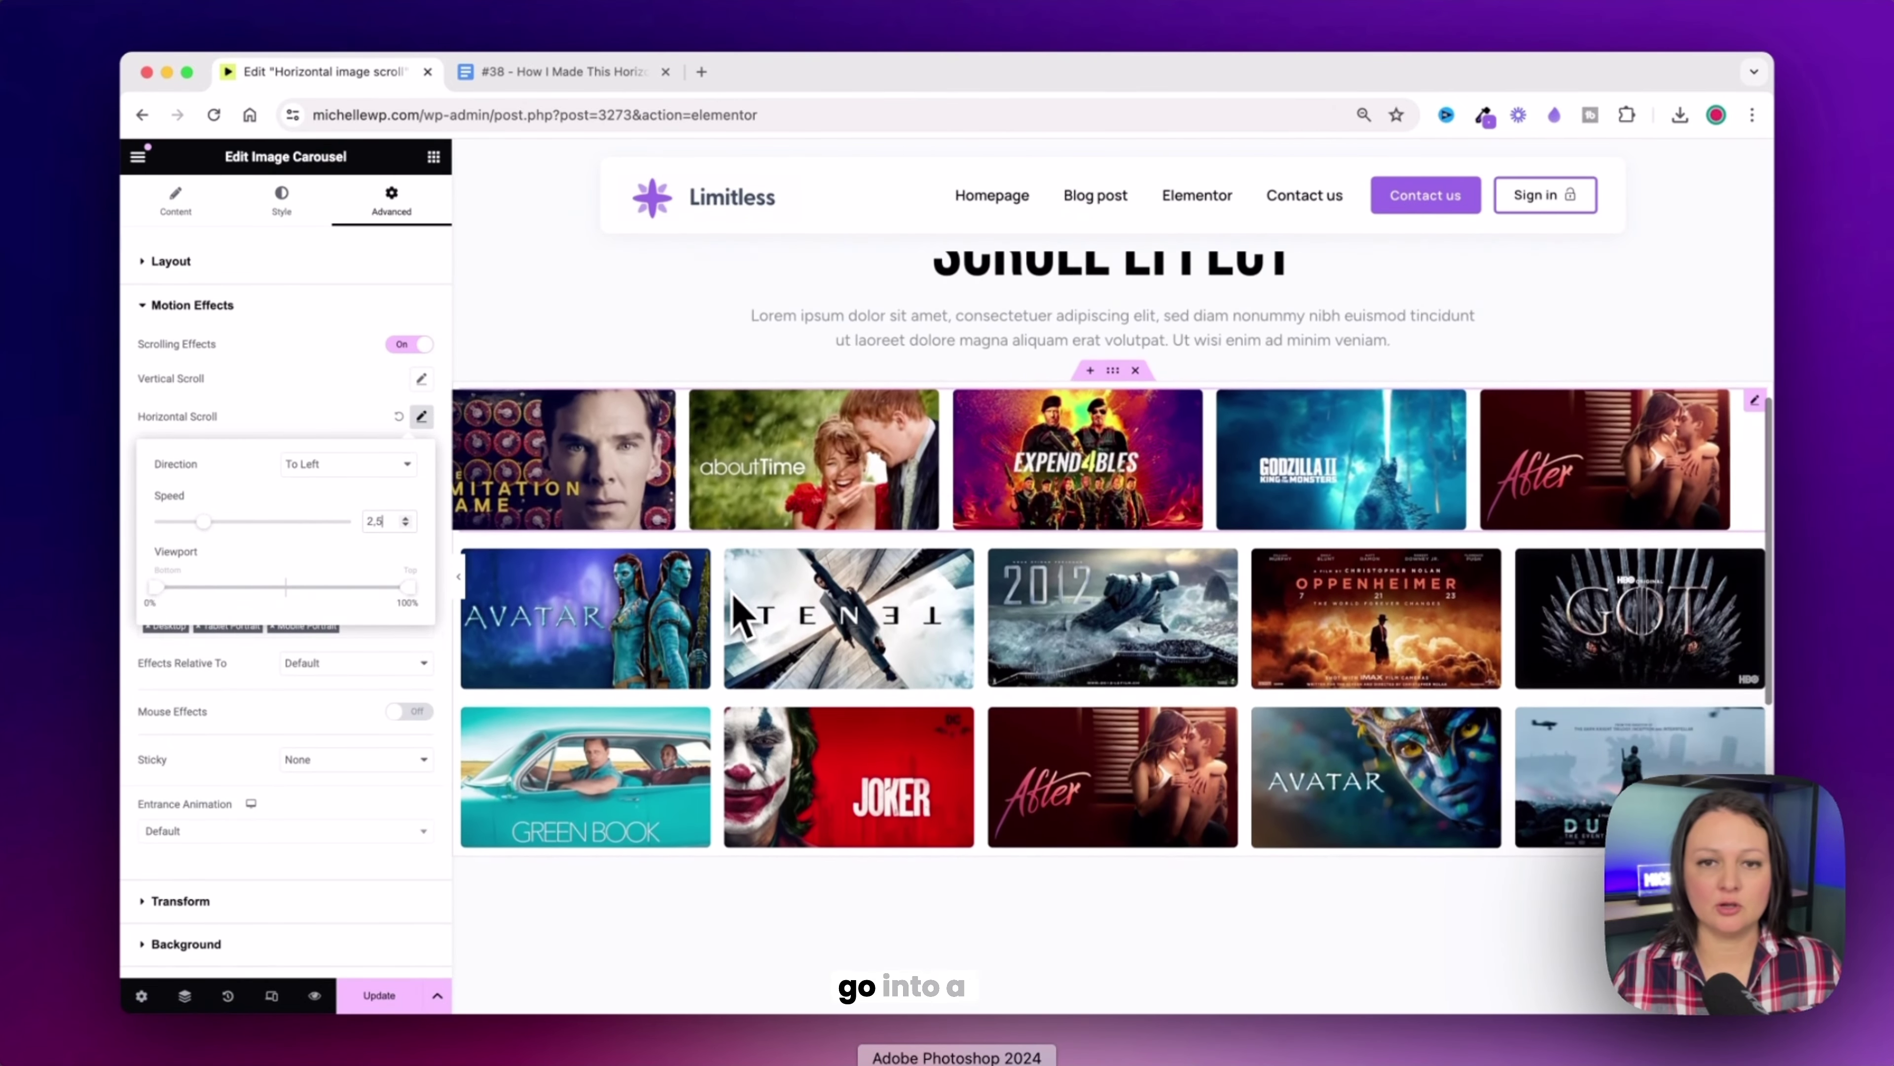
pyautogui.scroll(1, 735, 616)
pyautogui.click(462, 571)
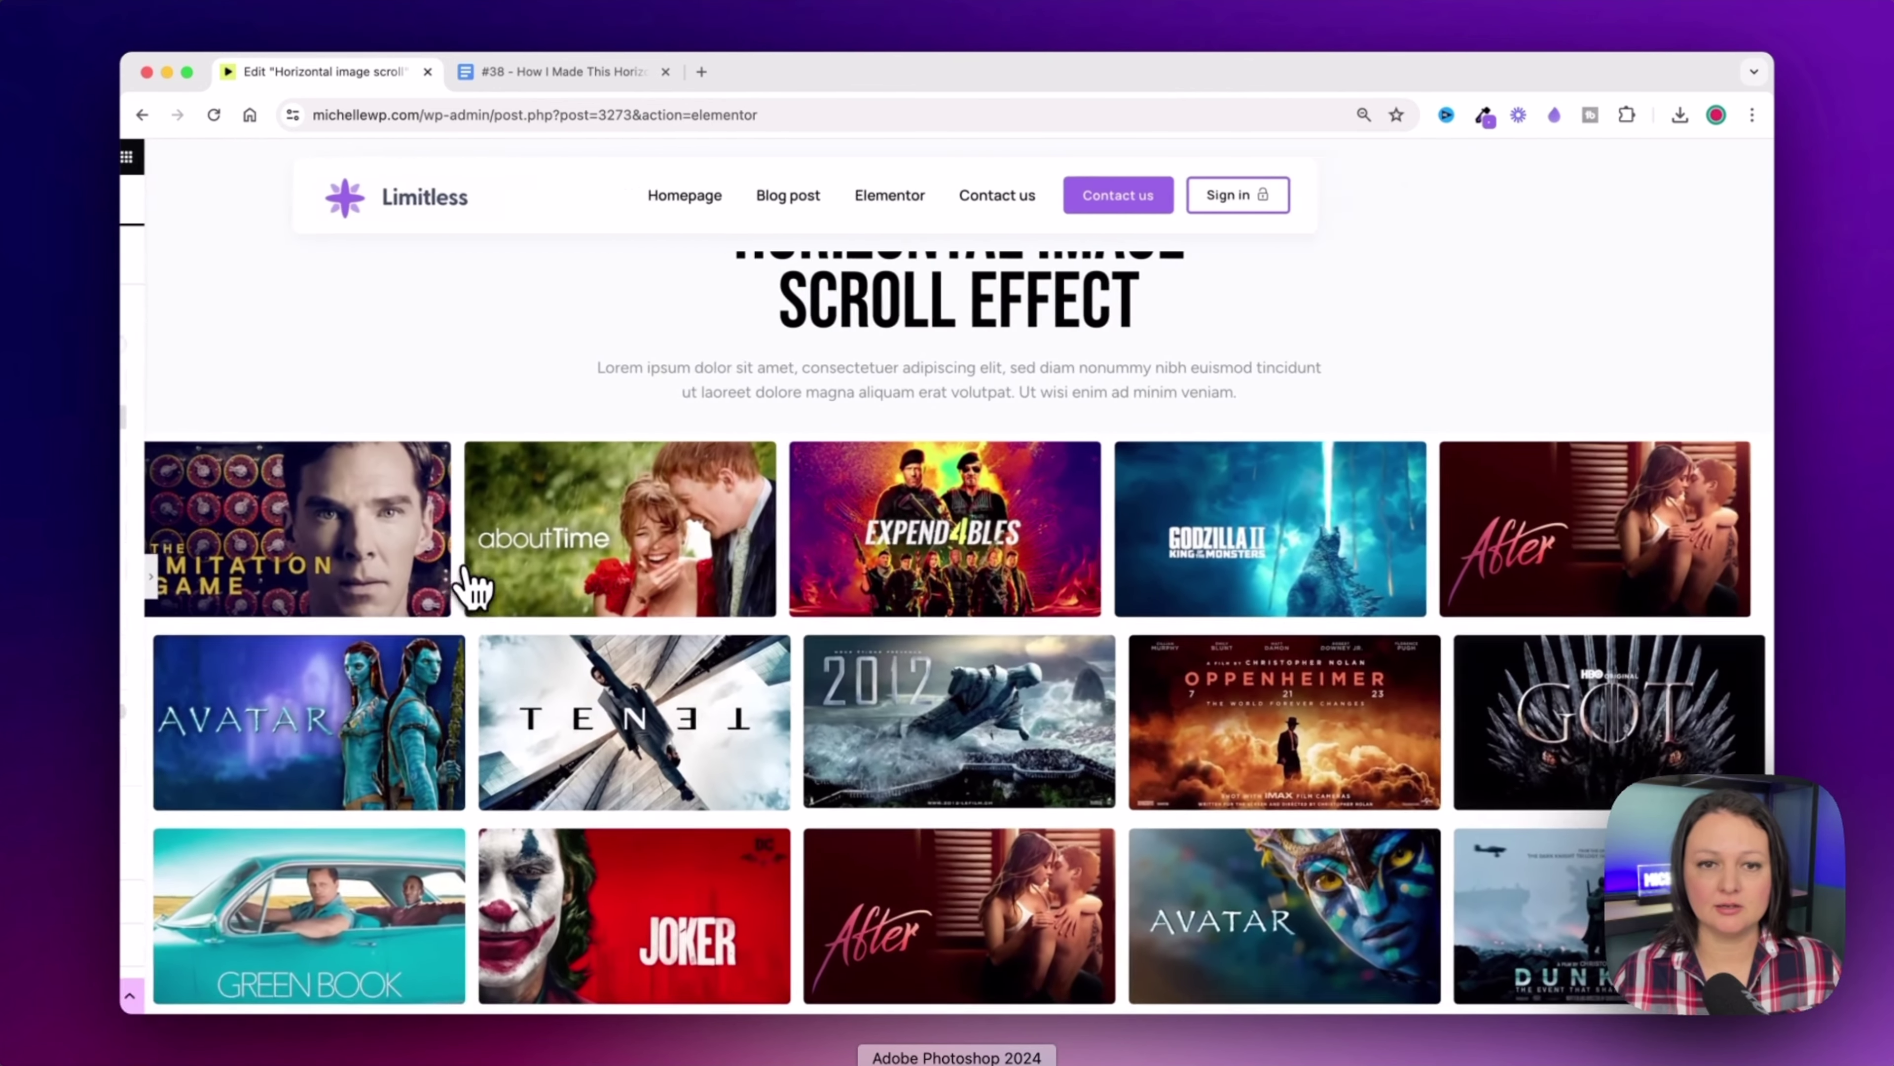
pyautogui.scroll(-5, 471, 586)
pyautogui.scroll(4, 471, 586)
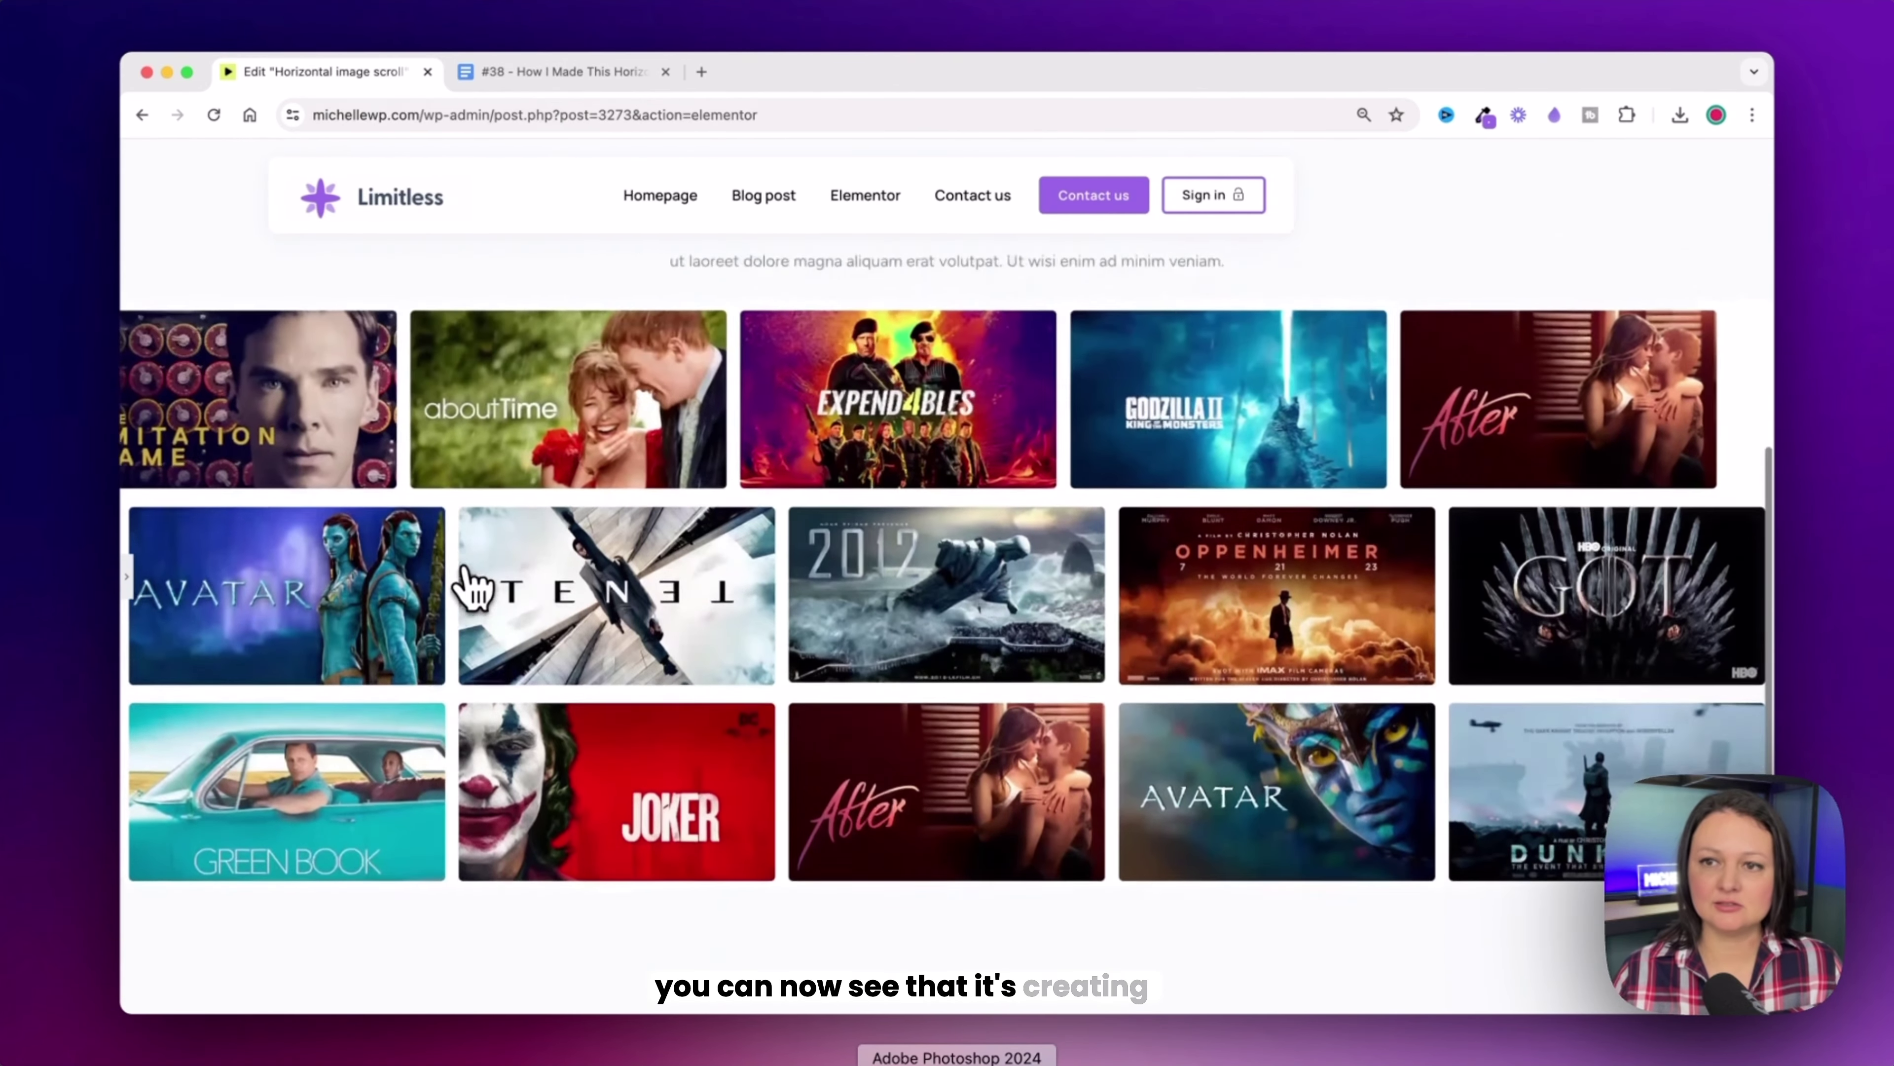
pyautogui.scroll(-3, 471, 585)
pyautogui.scroll(5, 471, 585)
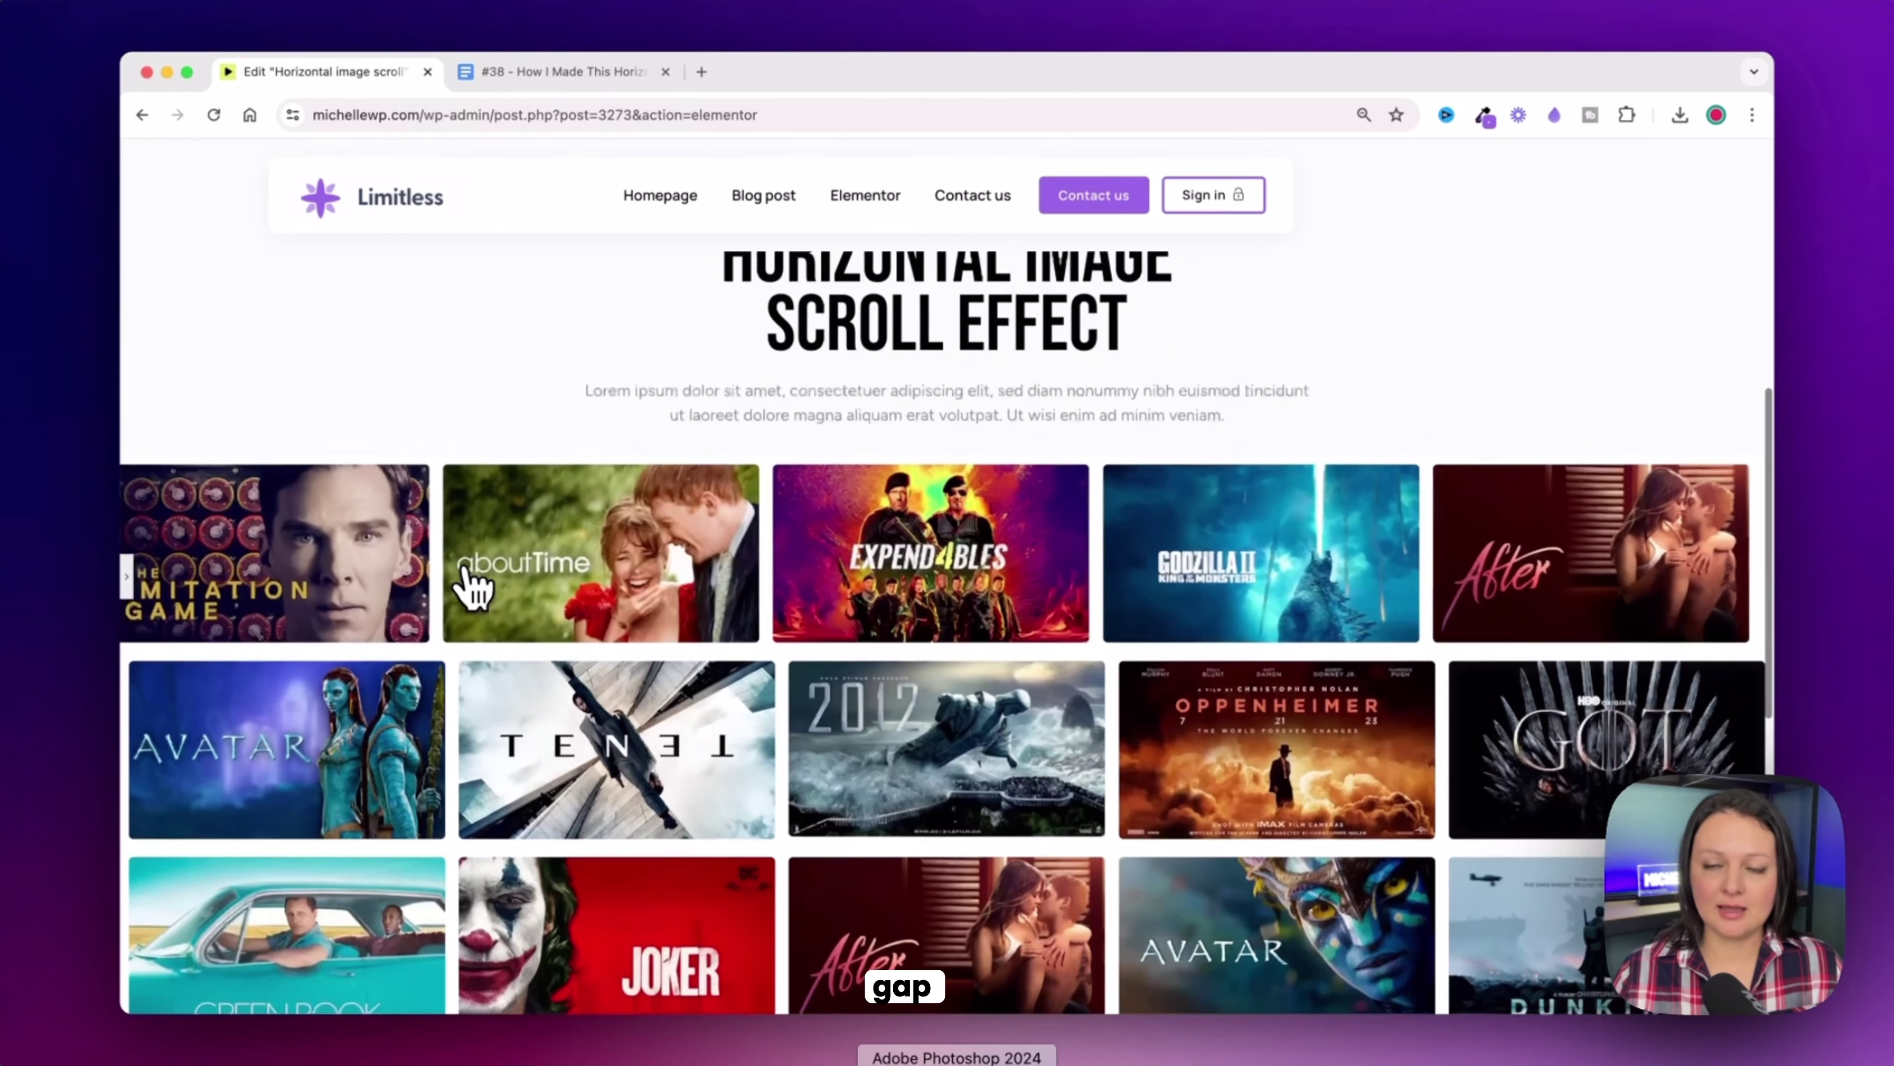
pyautogui.scroll(-3, 473, 586)
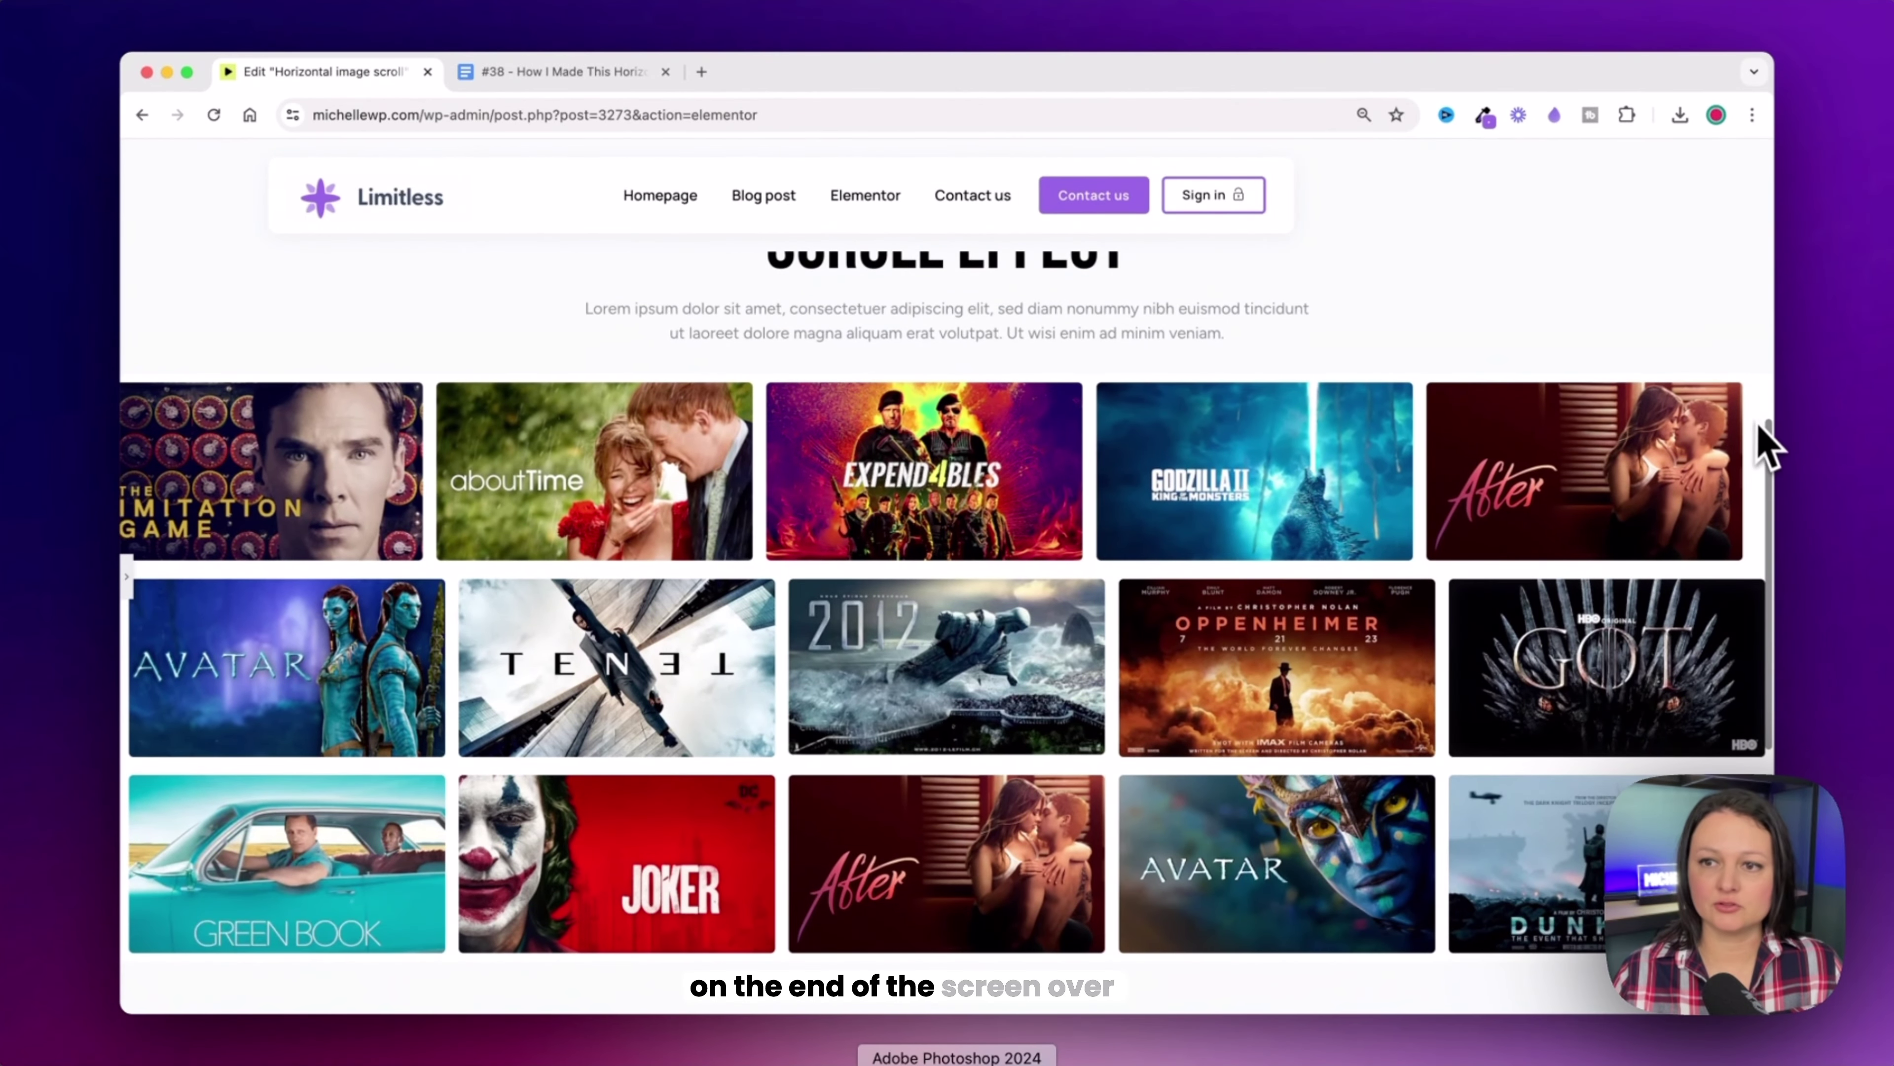
pyautogui.scroll(-2, 1760, 448)
pyautogui.scroll(3, 127, 582)
pyautogui.click(125, 577)
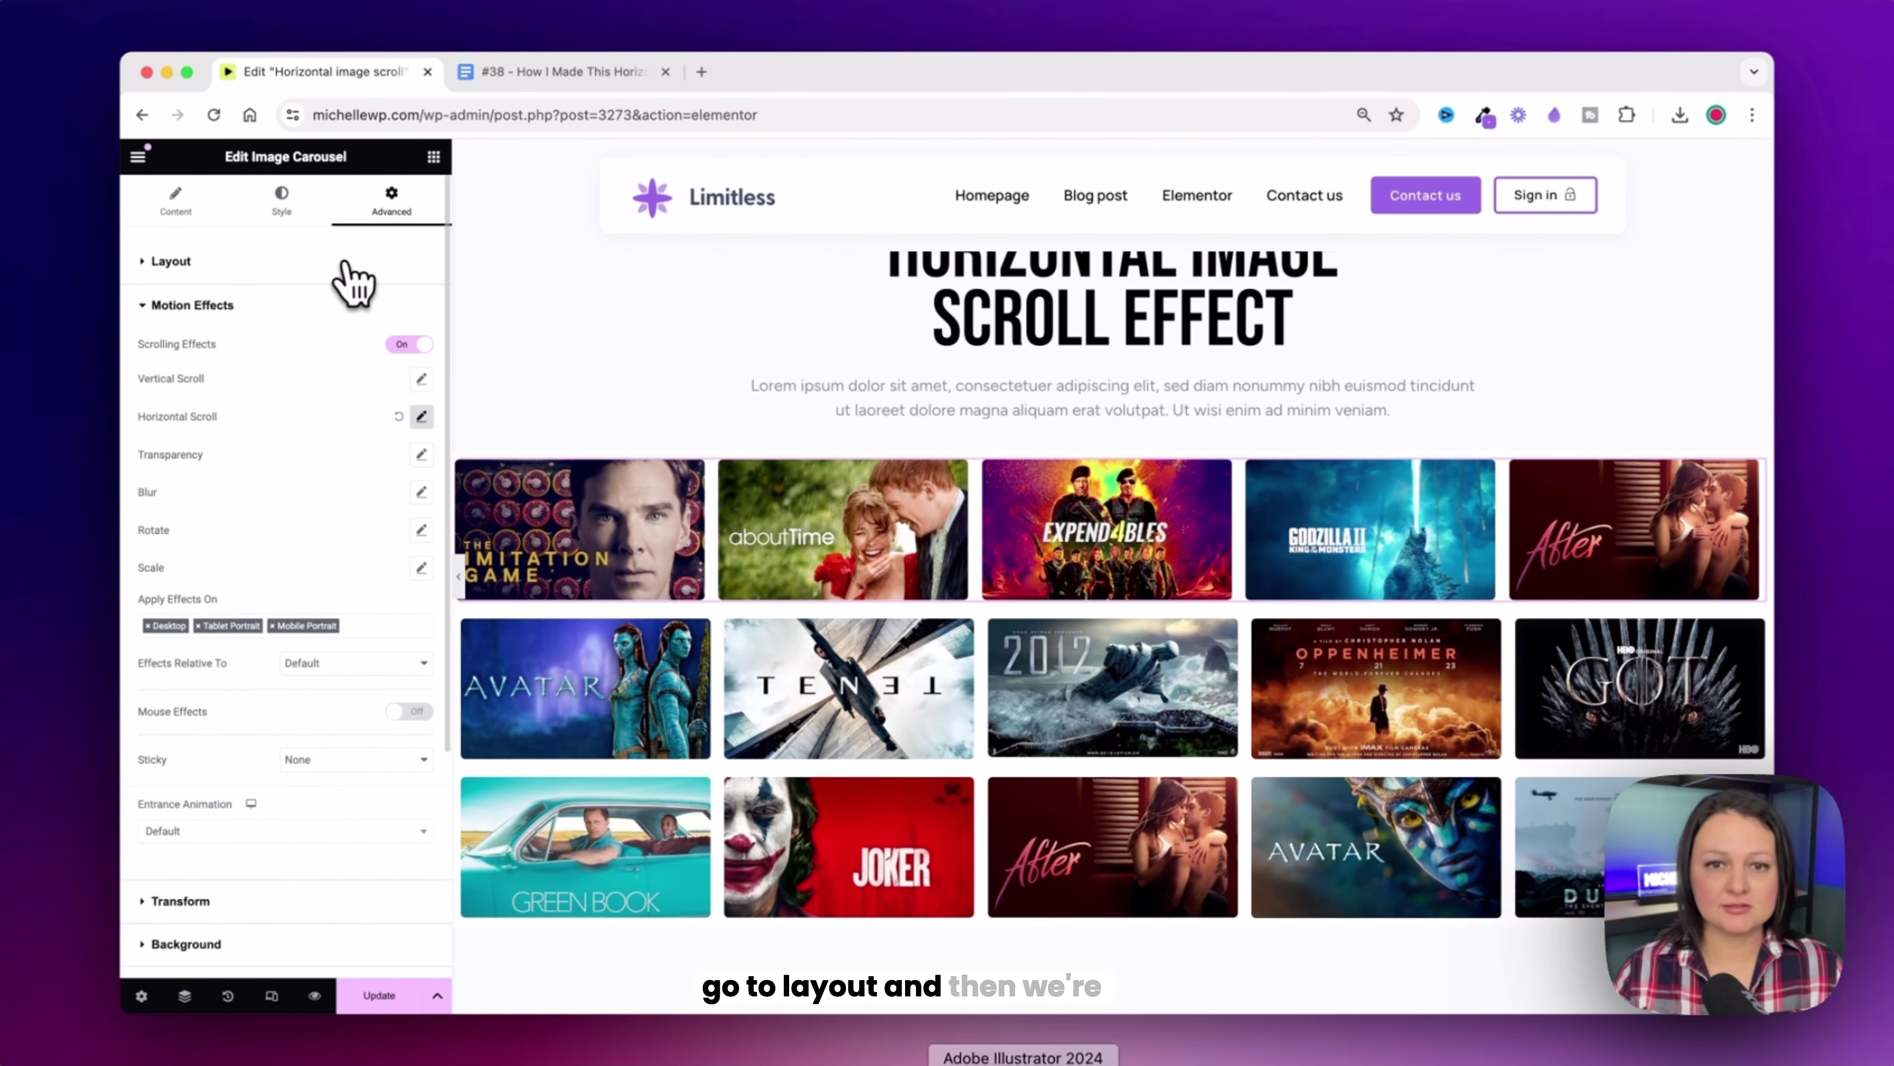
# Step: Set the top carousel's right and left margins to -90 px
pyautogui.click(171, 261)
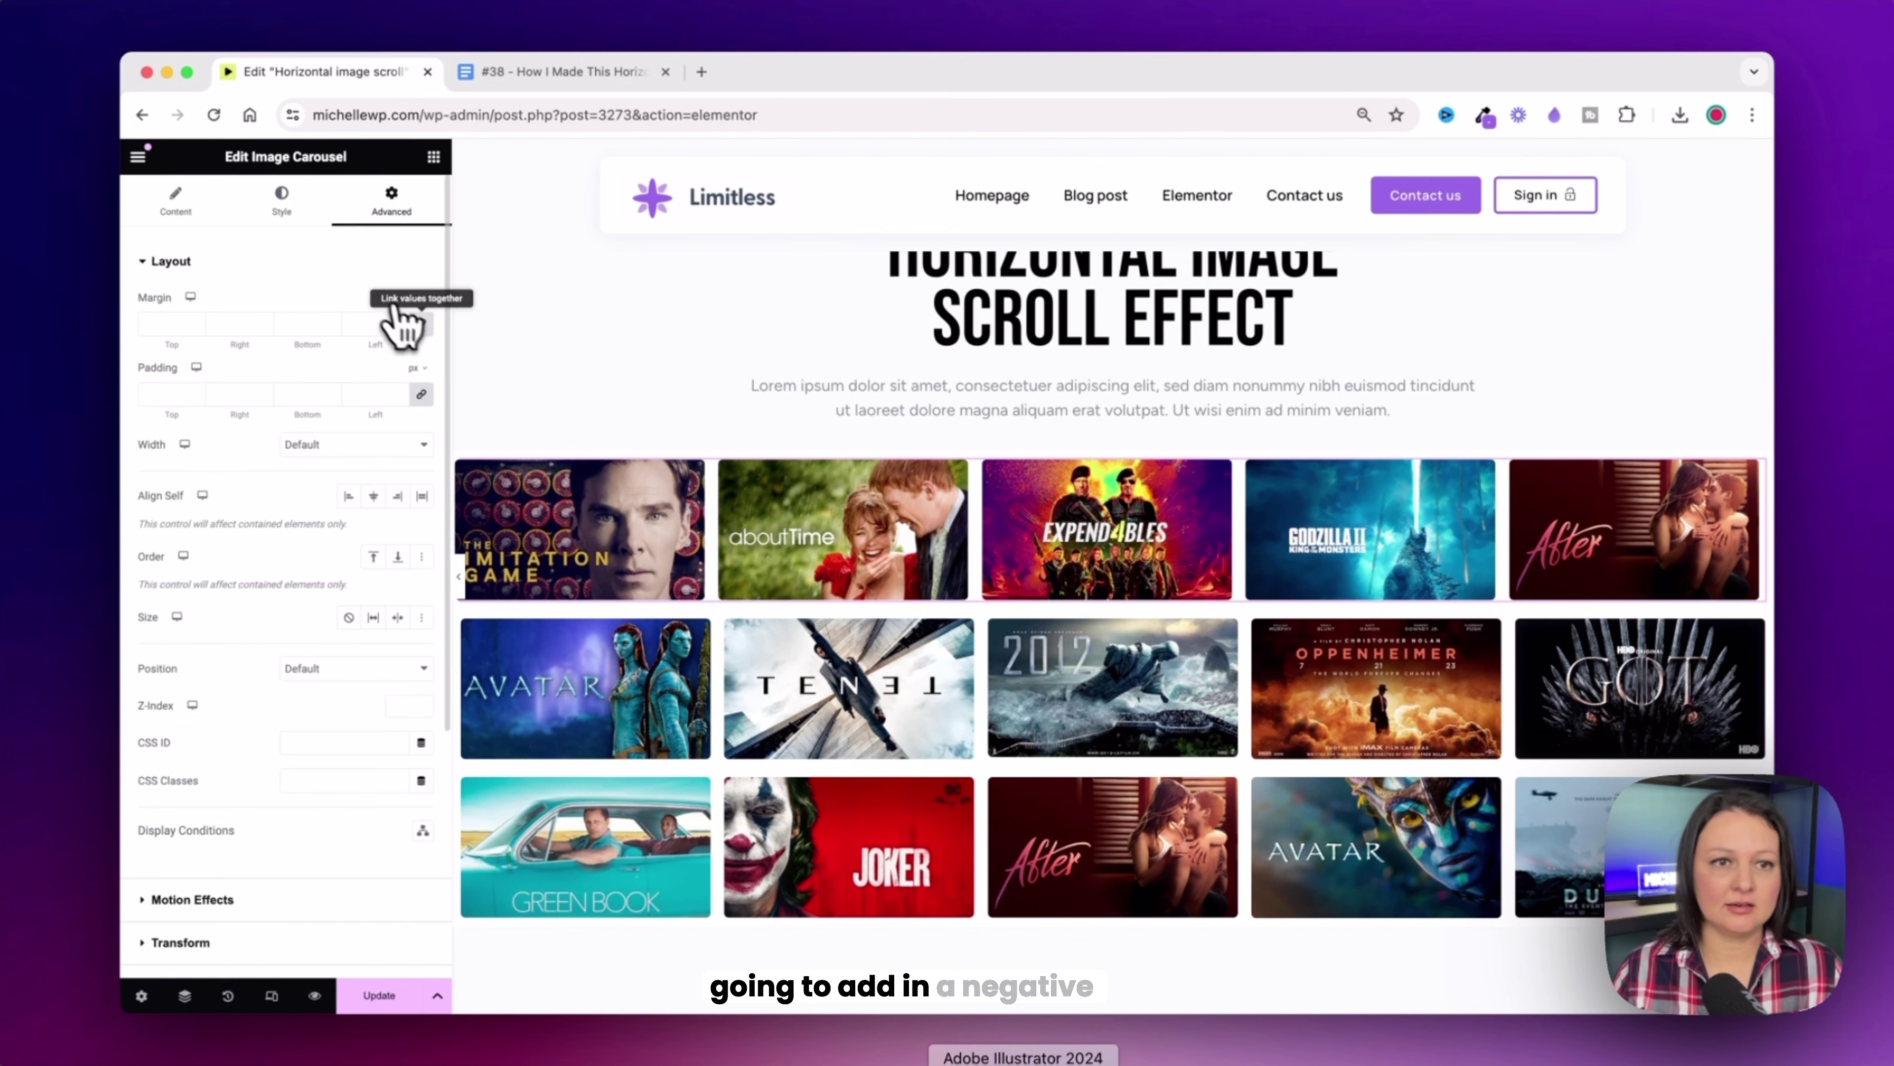
pyautogui.click(228, 323)
pyautogui.write('90')
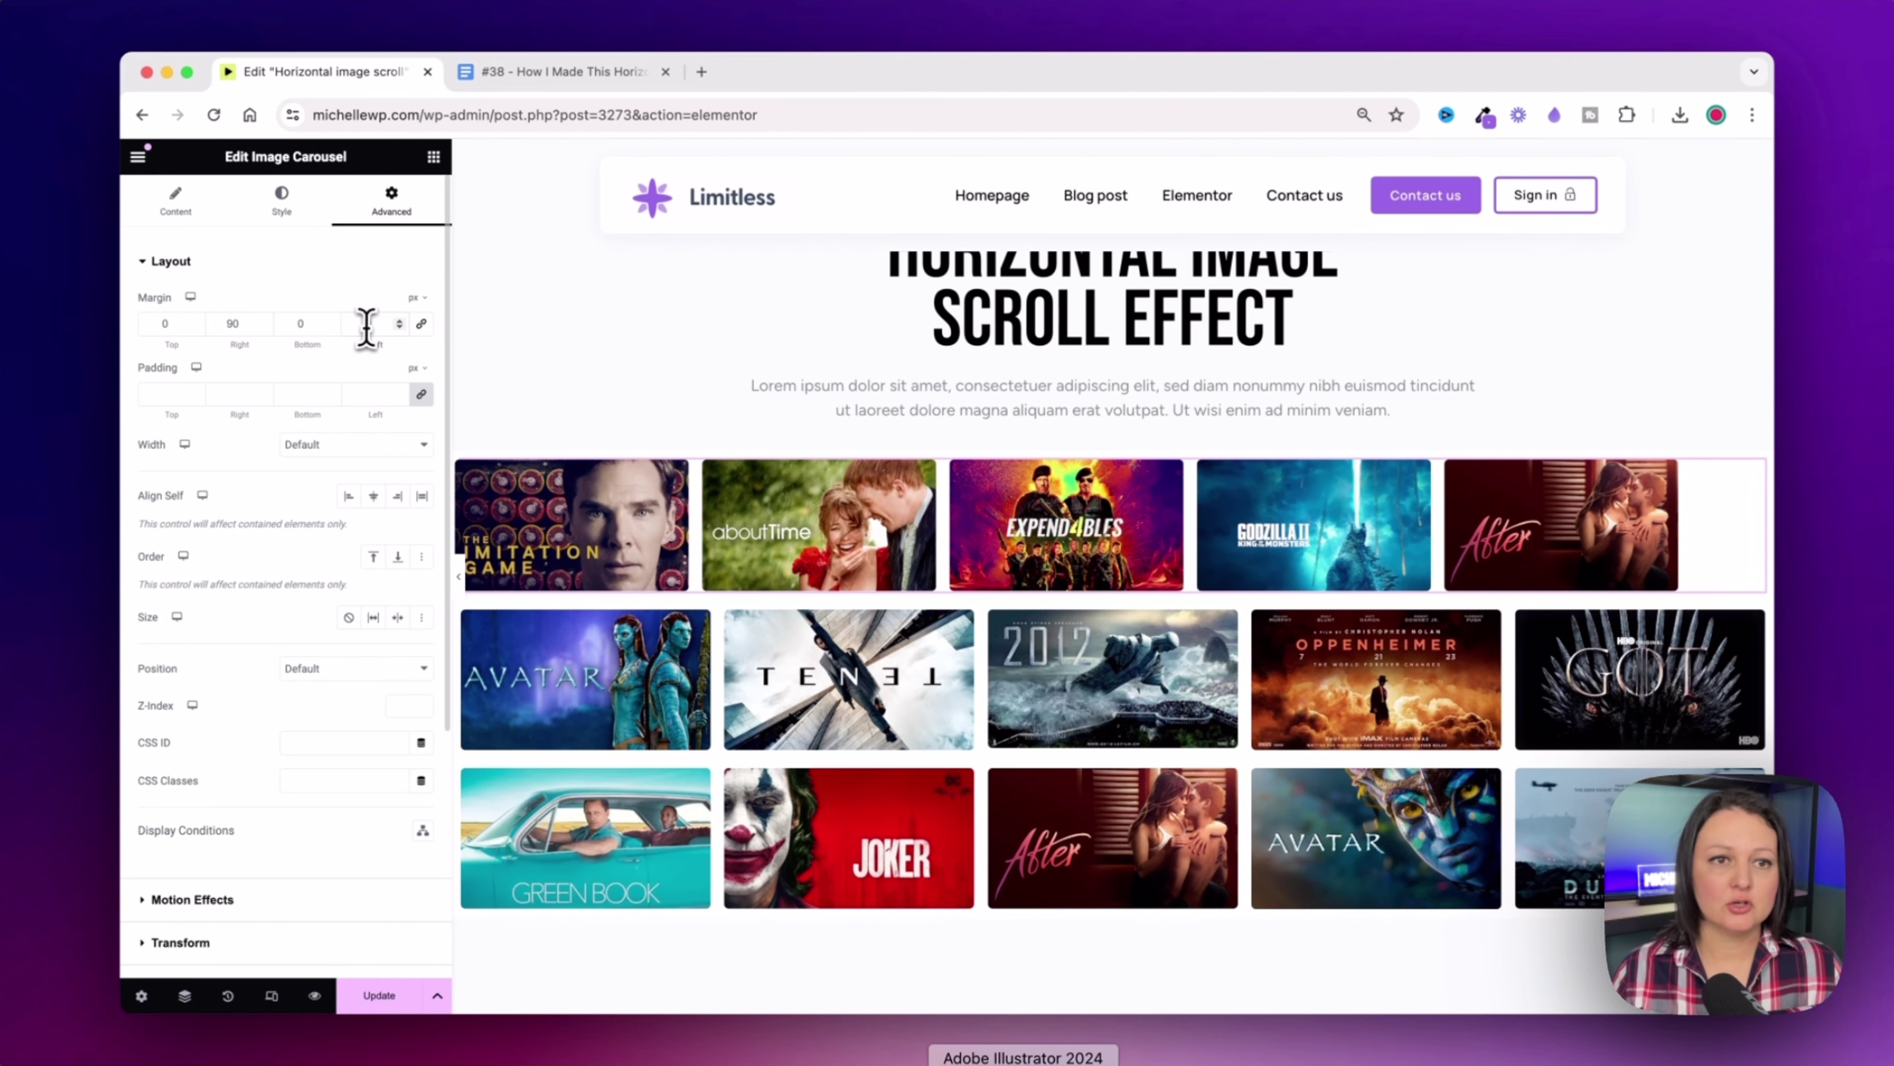
pyautogui.click(366, 323)
pyautogui.write('90')
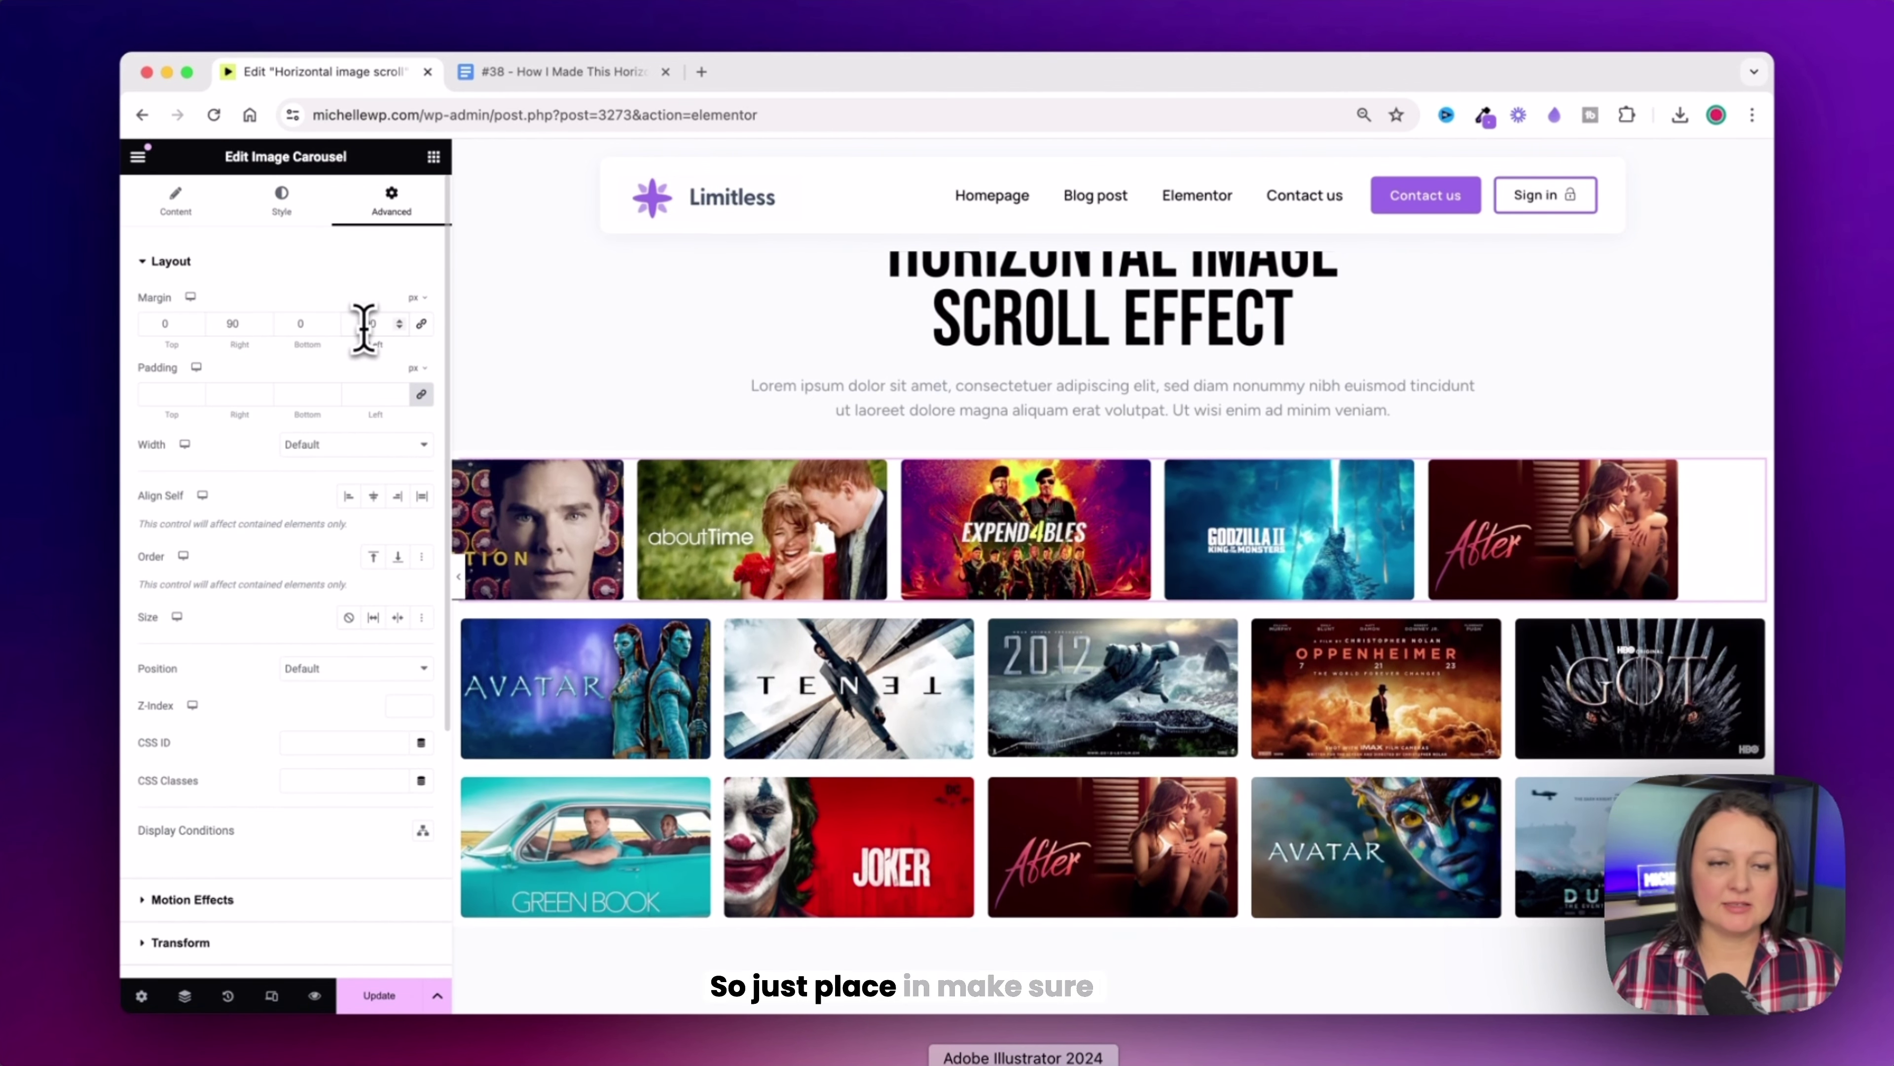
pyautogui.click(227, 323)
pyautogui.write('-')
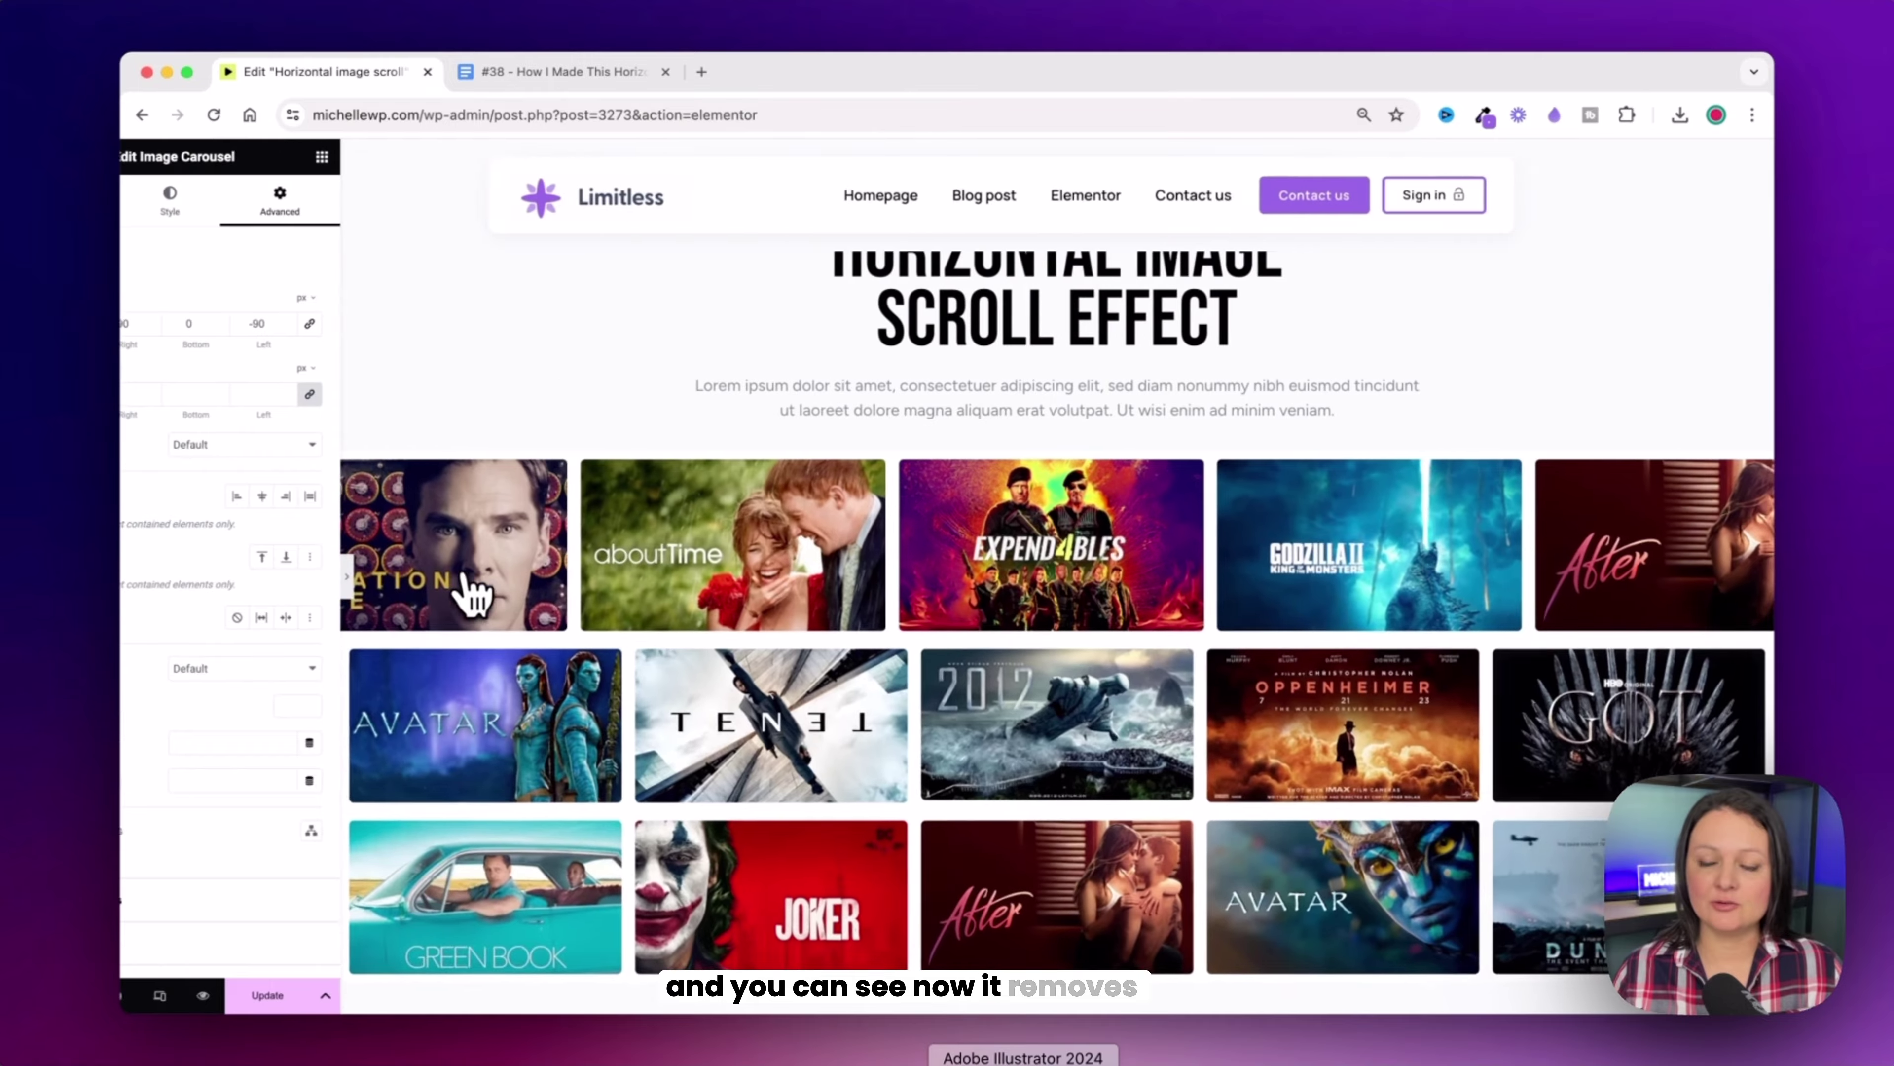
# Step: Preview the page to check that the first poster row stretches past both edges
pyautogui.click(458, 578)
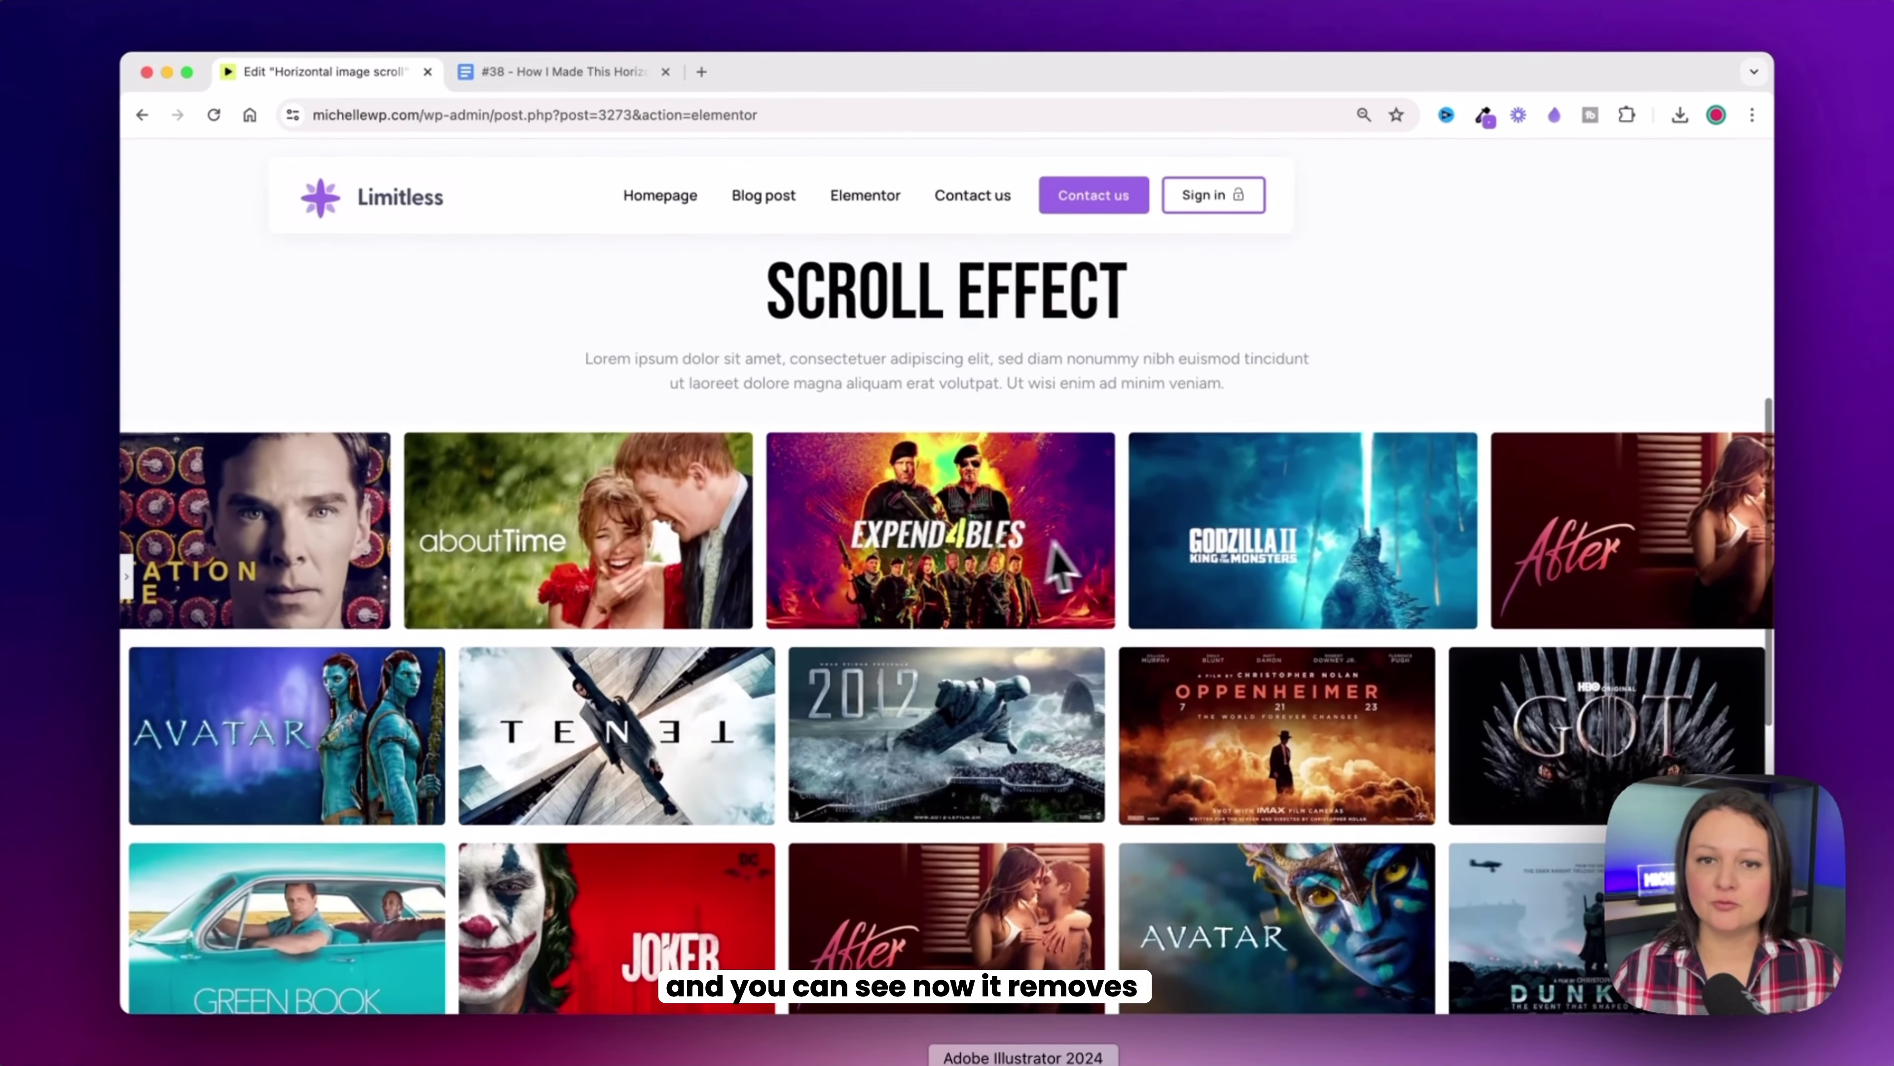
pyautogui.scroll(-3, 1086, 543)
pyautogui.scroll(3, 1085, 543)
pyautogui.scroll(-4, 1085, 543)
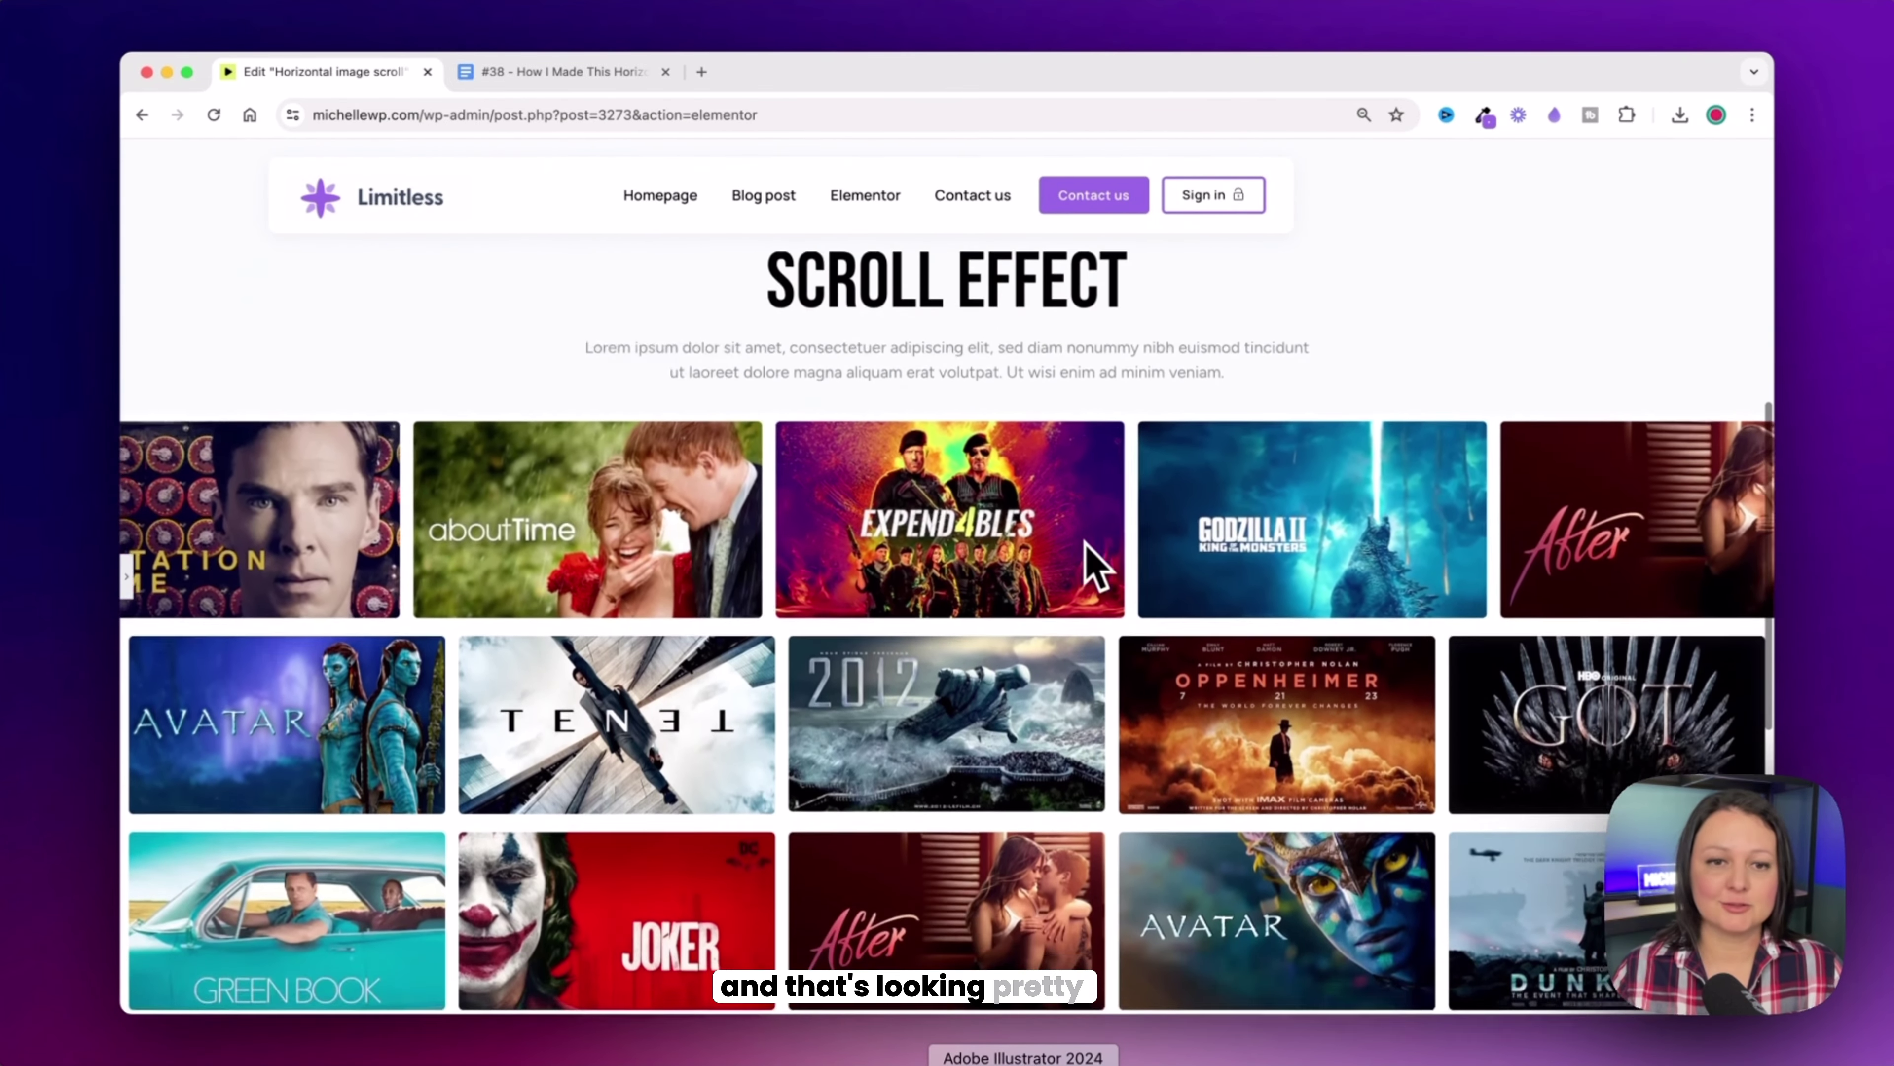
pyautogui.scroll(3, 1175, 389)
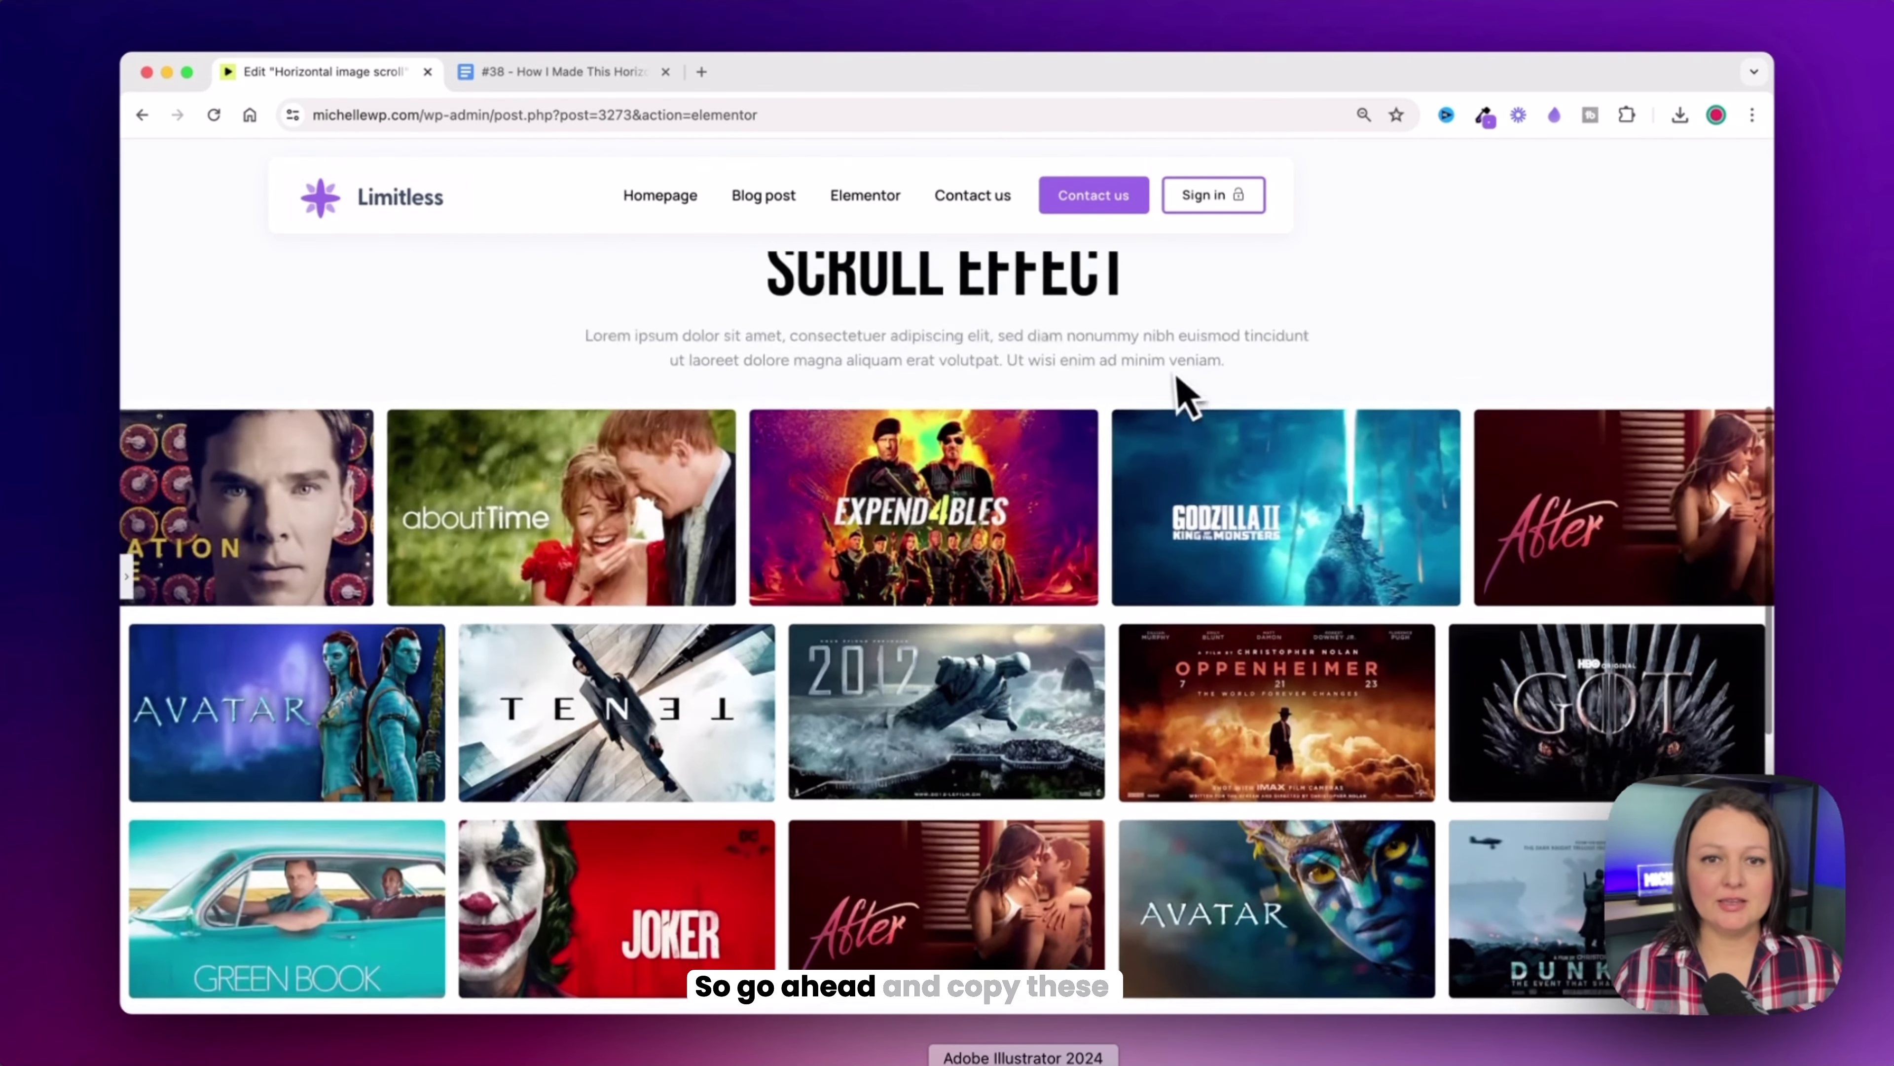
# Step: Copy the top carousel and paste its style onto the second and third carousels
pyautogui.click(125, 576)
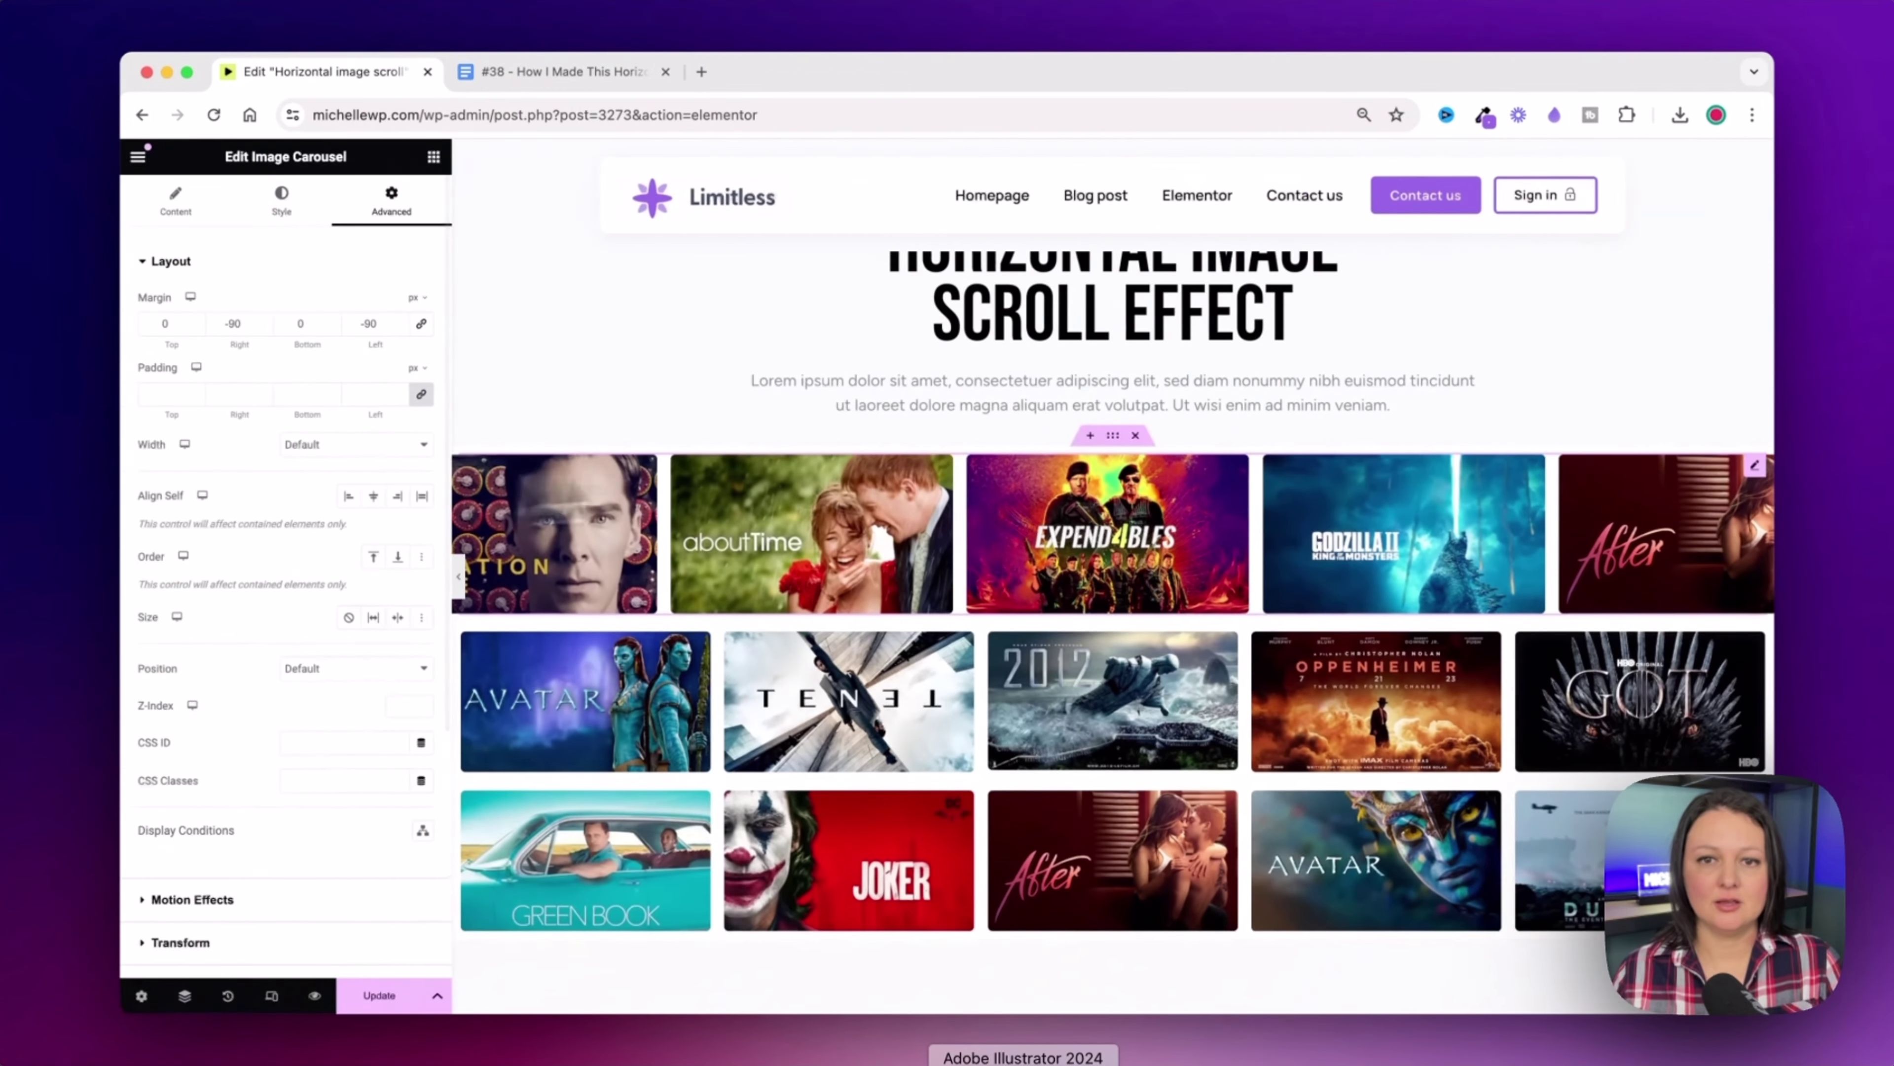
pyautogui.rightClick(1037, 539)
pyautogui.click(1069, 623)
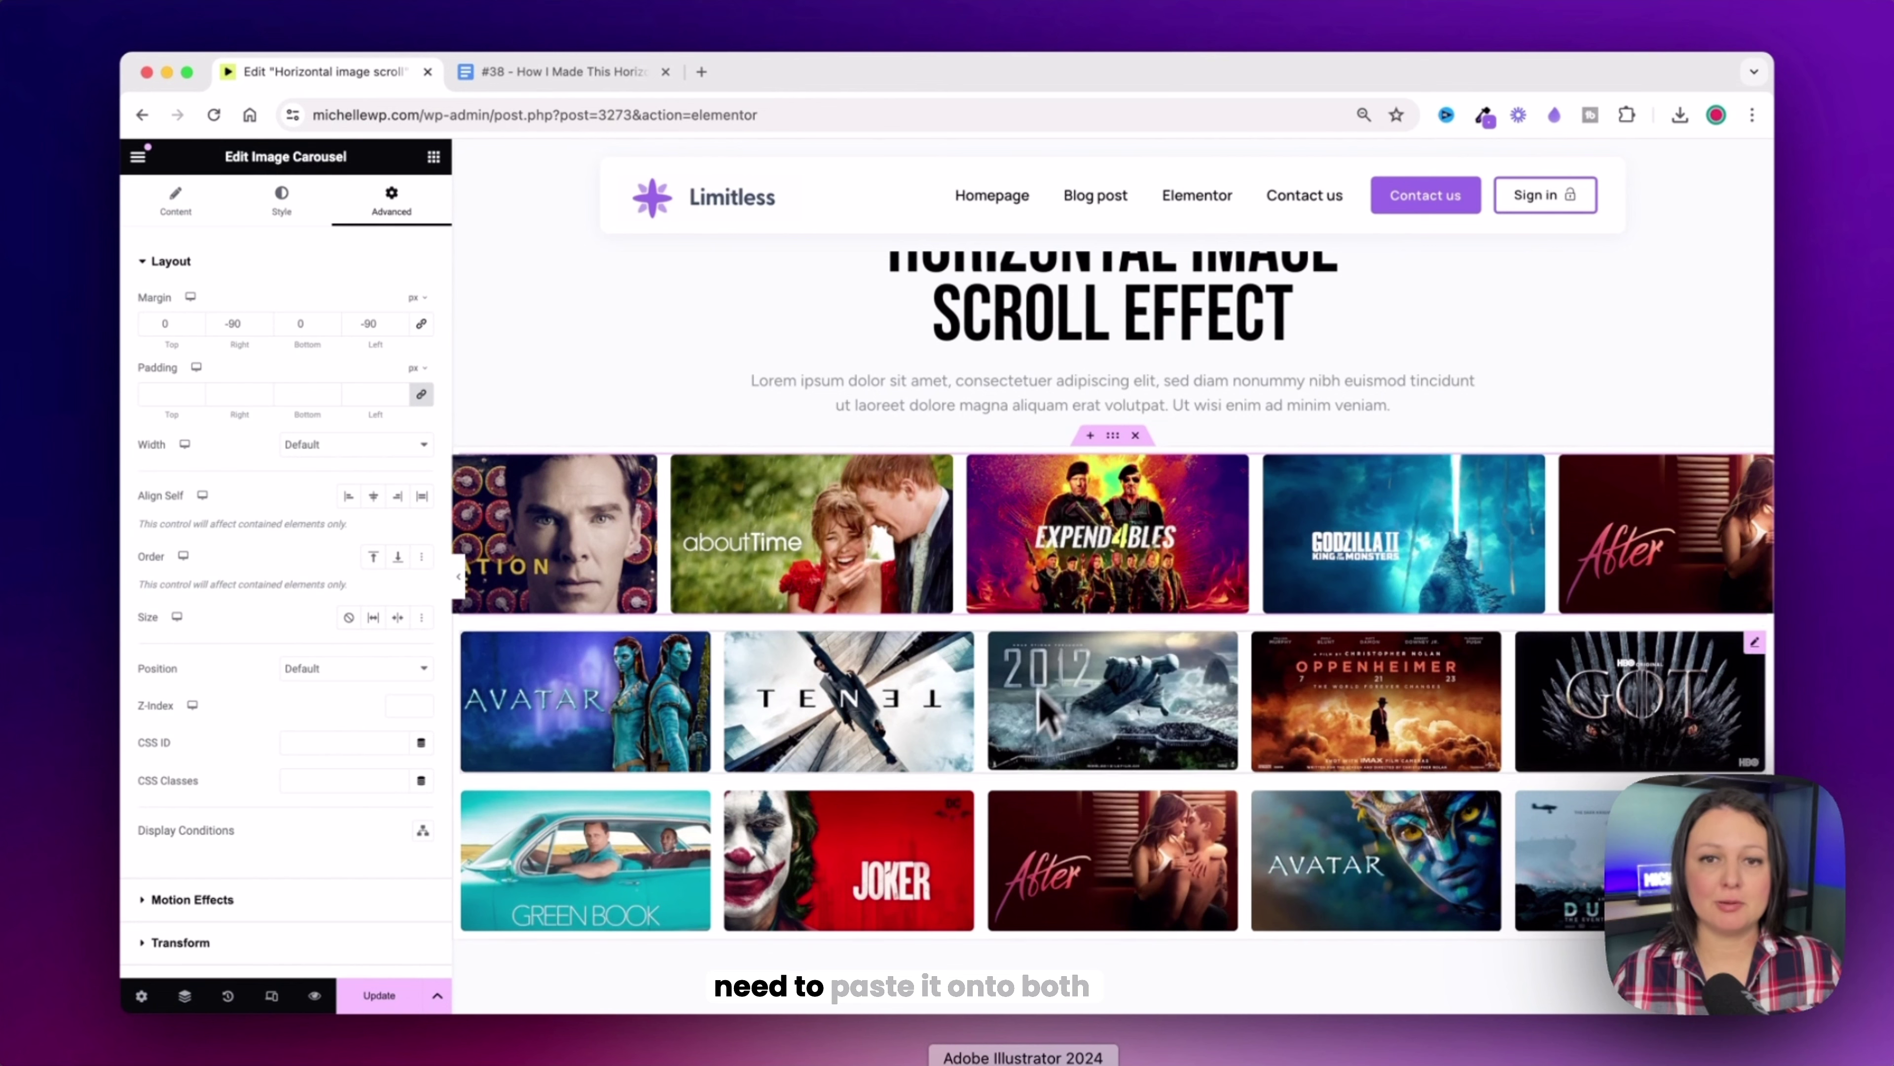
pyautogui.rightClick(1029, 727)
pyautogui.click(1079, 752)
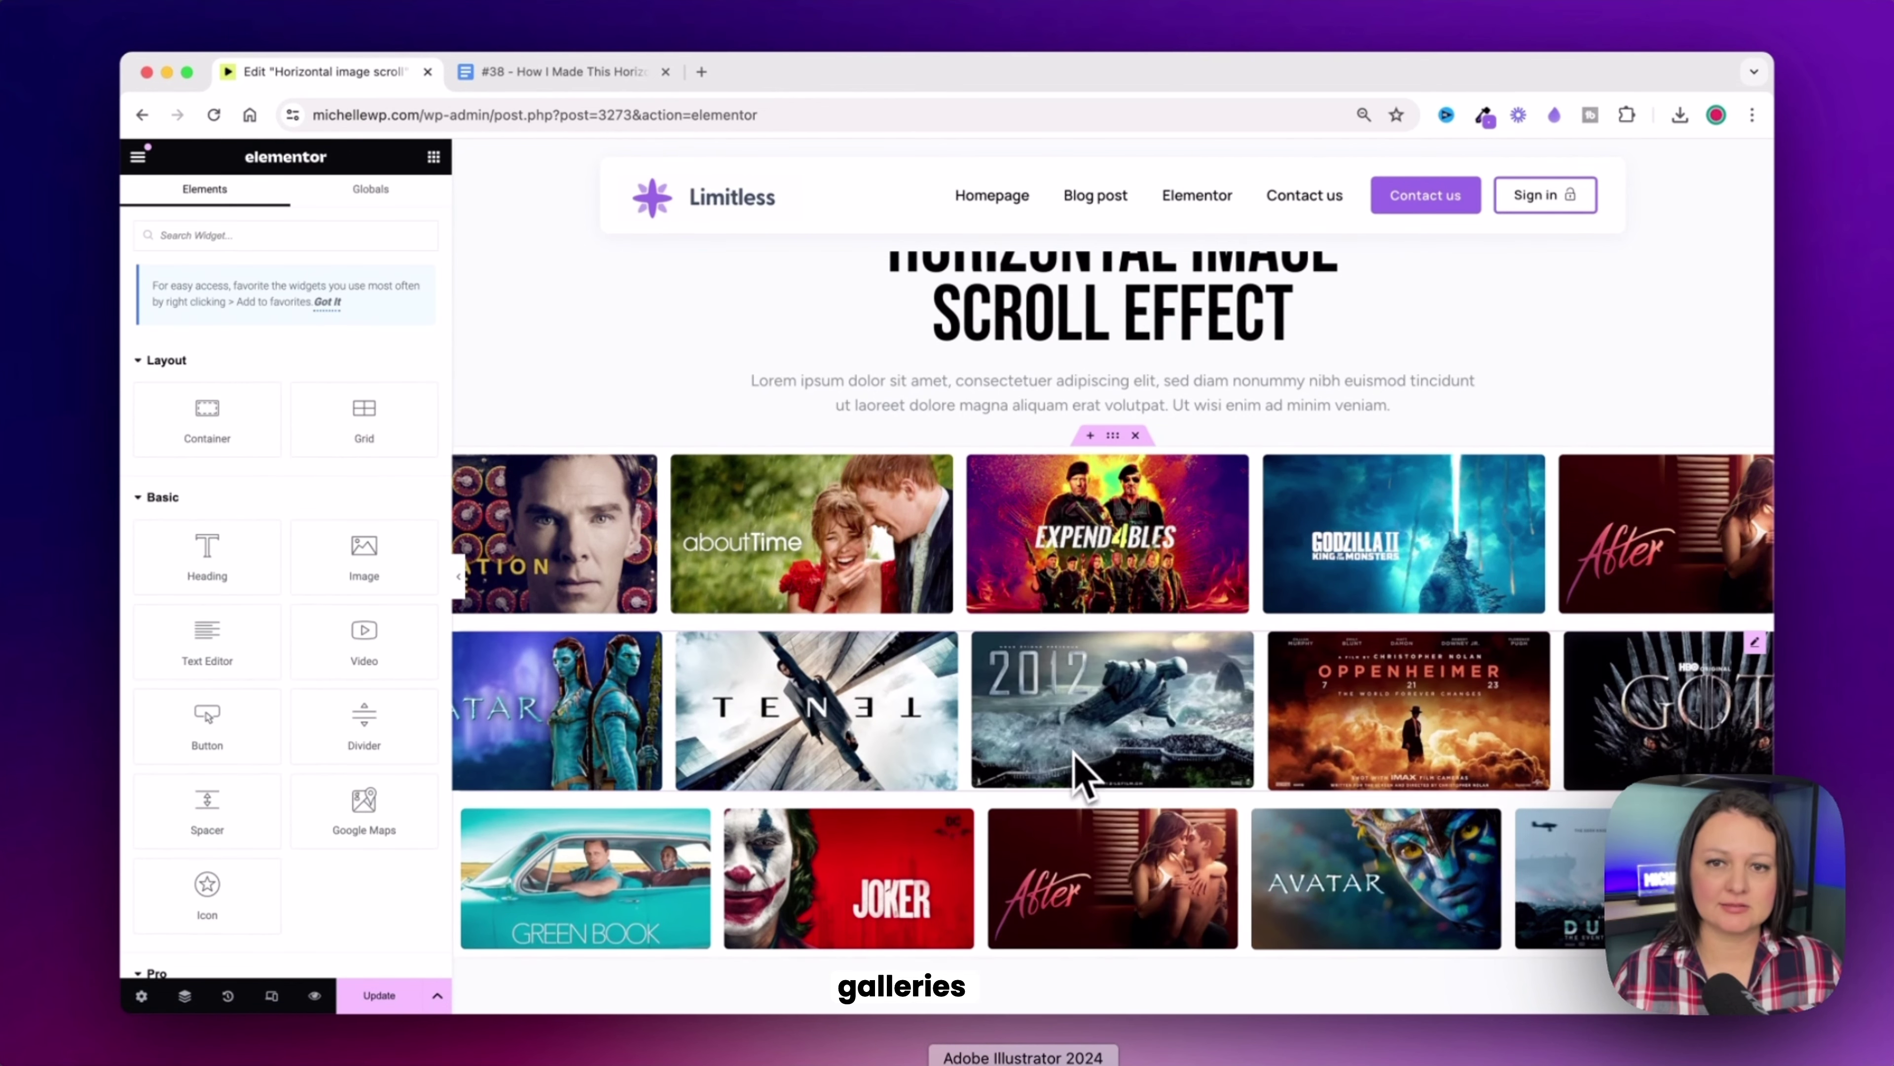
pyautogui.rightClick(1047, 866)
pyautogui.click(1074, 818)
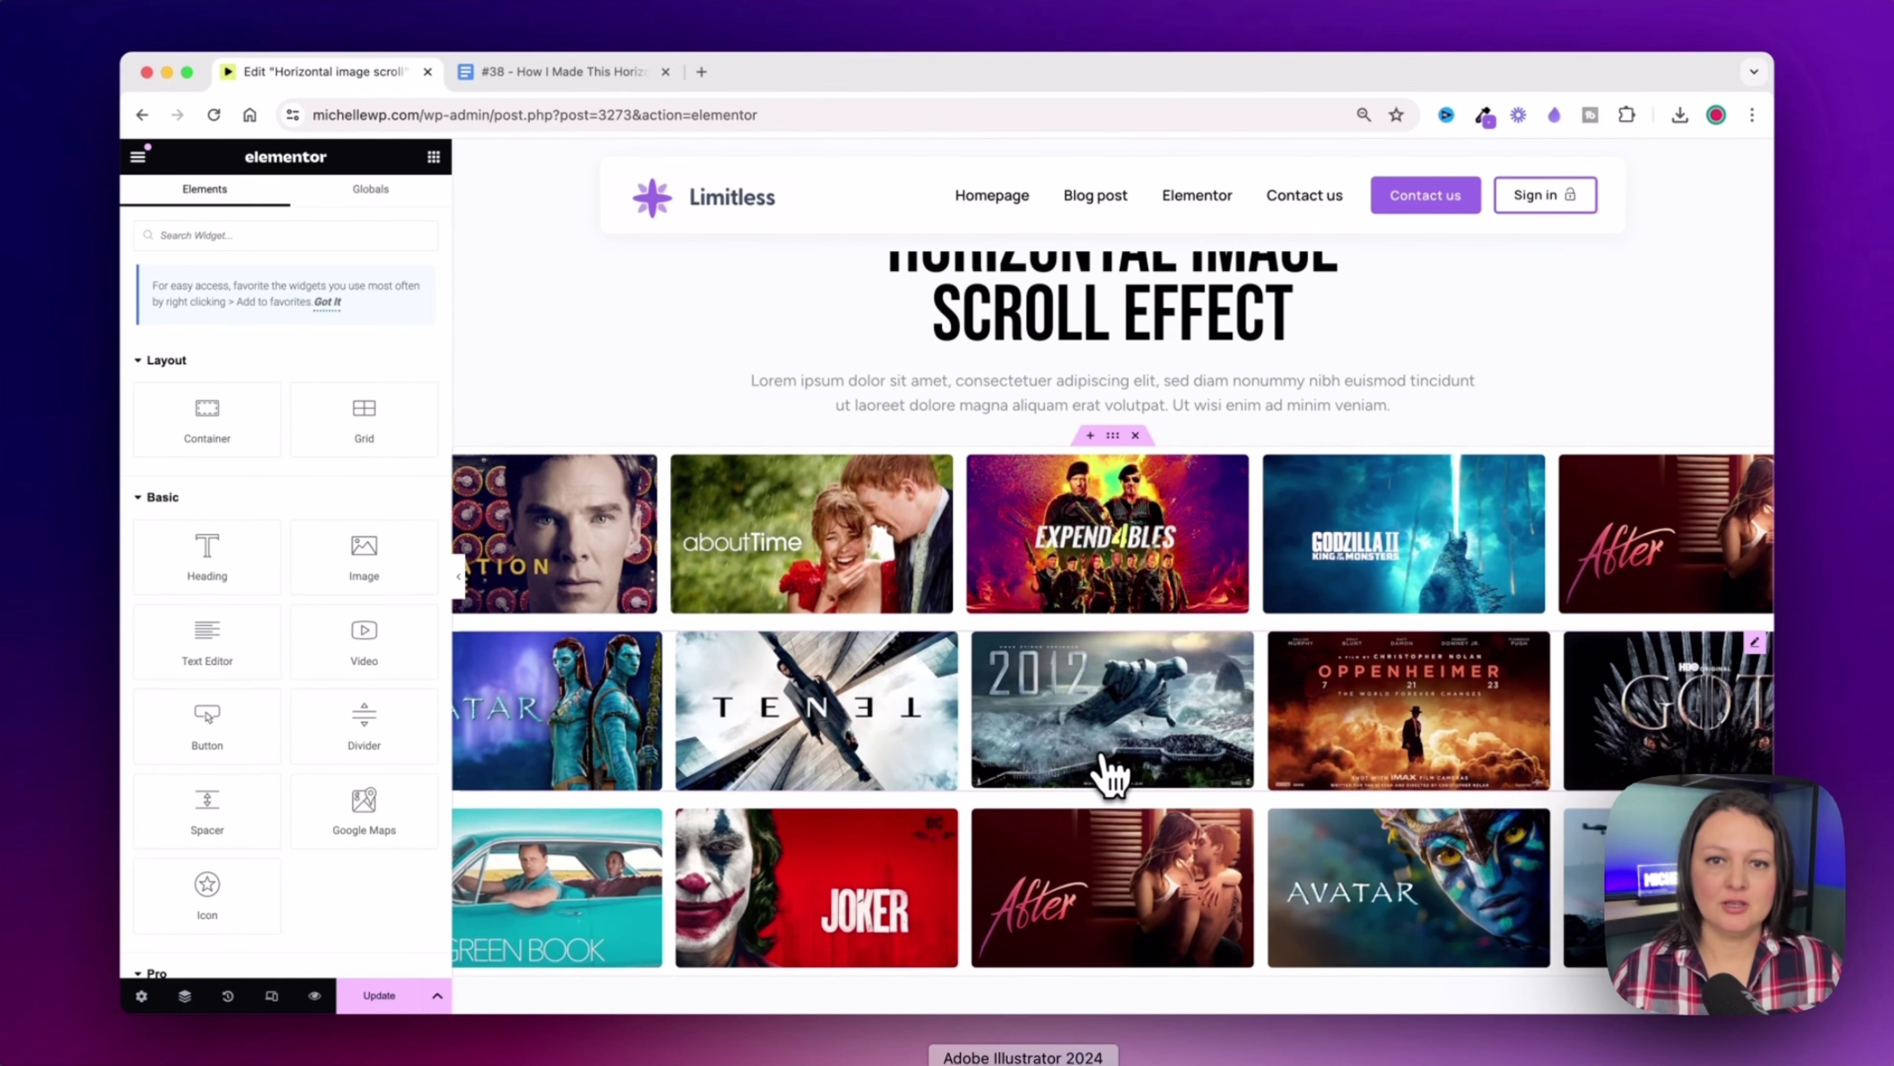
# Step: Preview the page to confirm all three poster rows extend past the edges
pyautogui.click(459, 578)
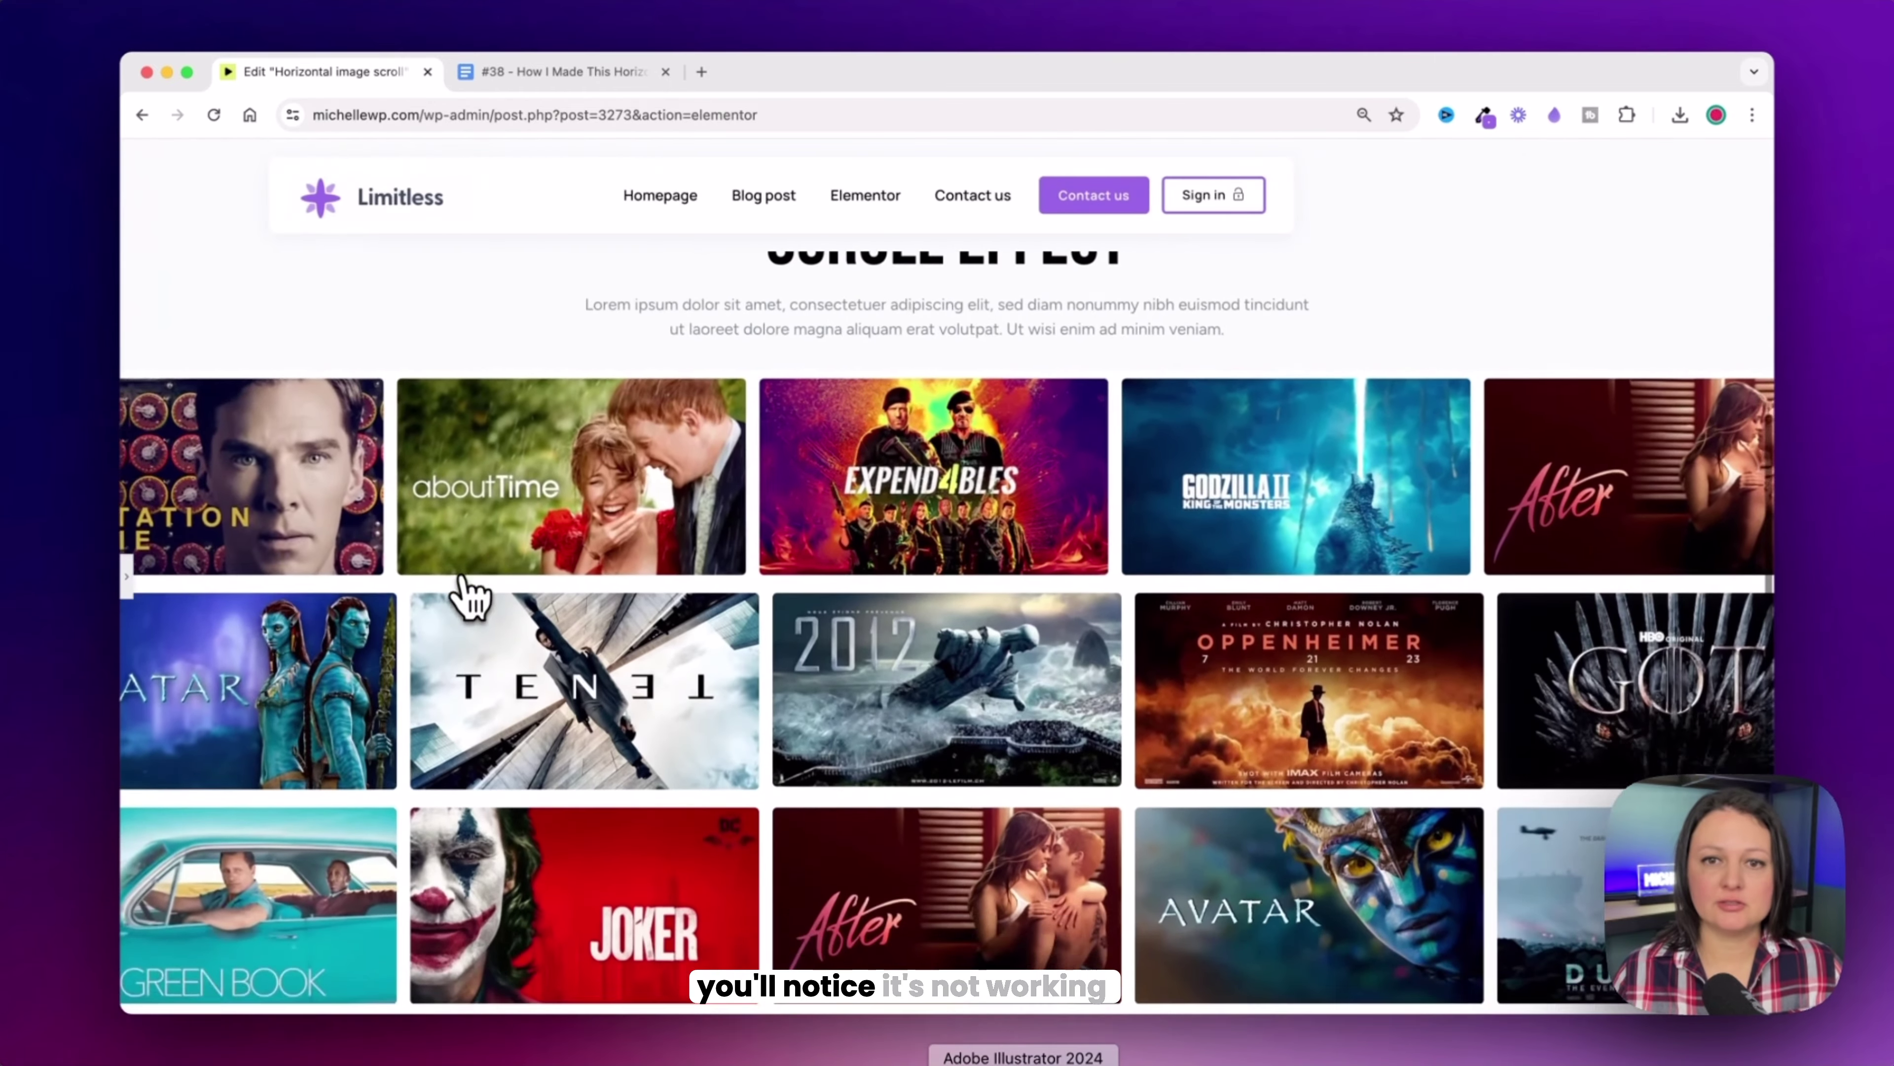
pyautogui.scroll(-3, 468, 595)
pyautogui.scroll(3, 465, 593)
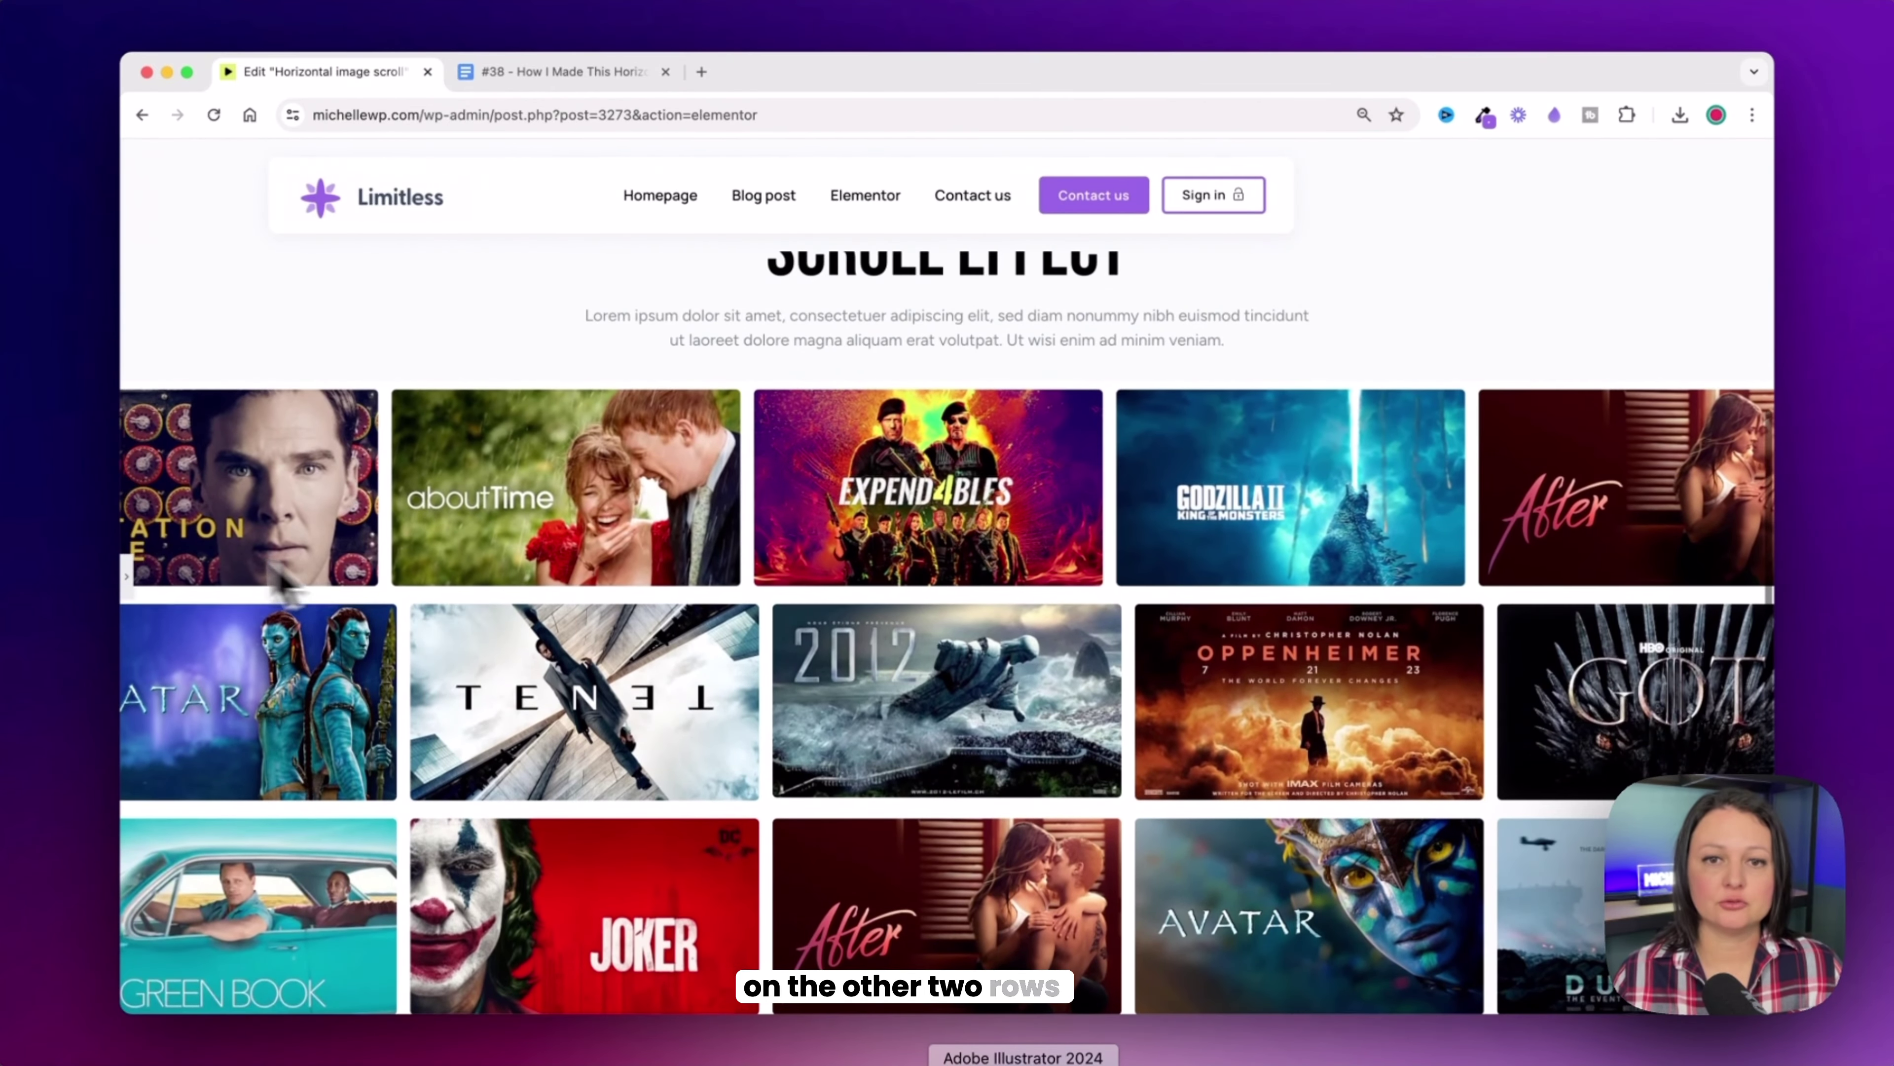
pyautogui.click(132, 575)
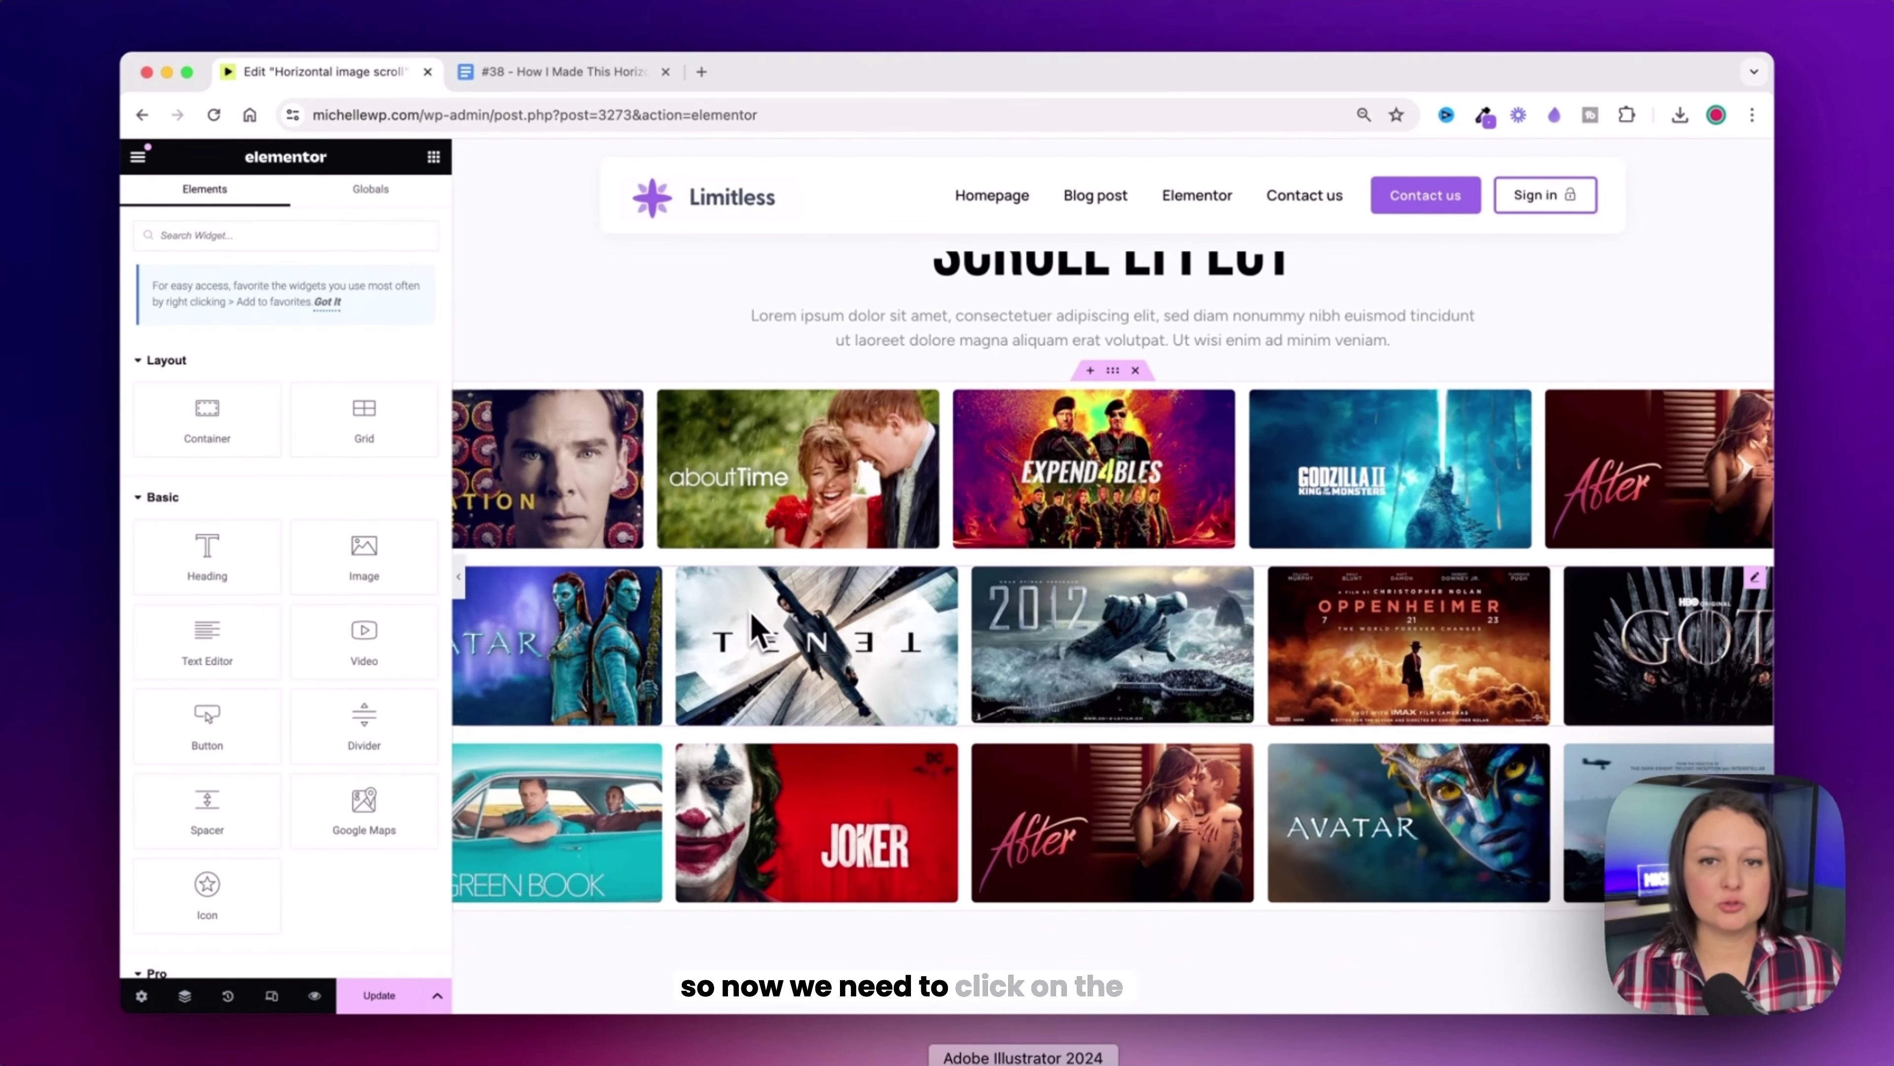
# Step: Set the second carousel's Horizontal Scroll motion effect direction to To Right
pyautogui.click(753, 627)
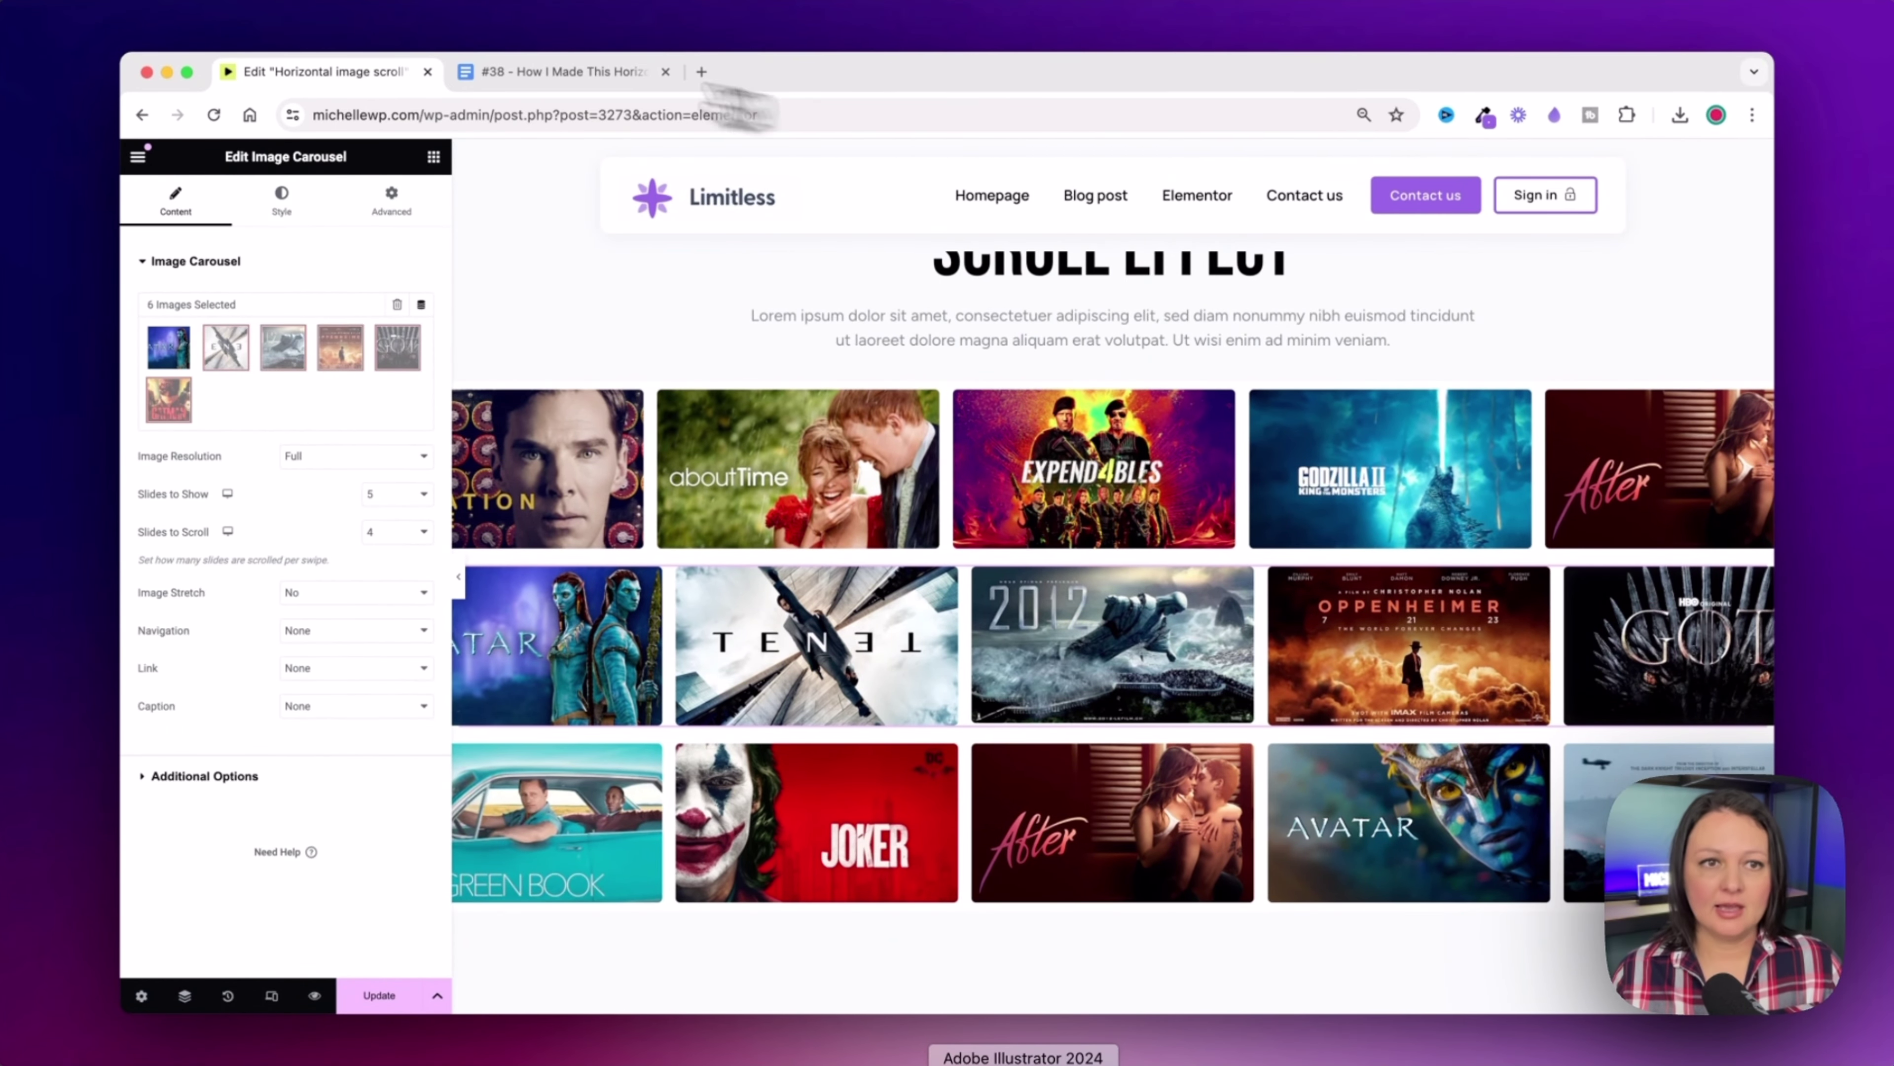
pyautogui.click(399, 200)
pyautogui.scroll(-3, 408, 440)
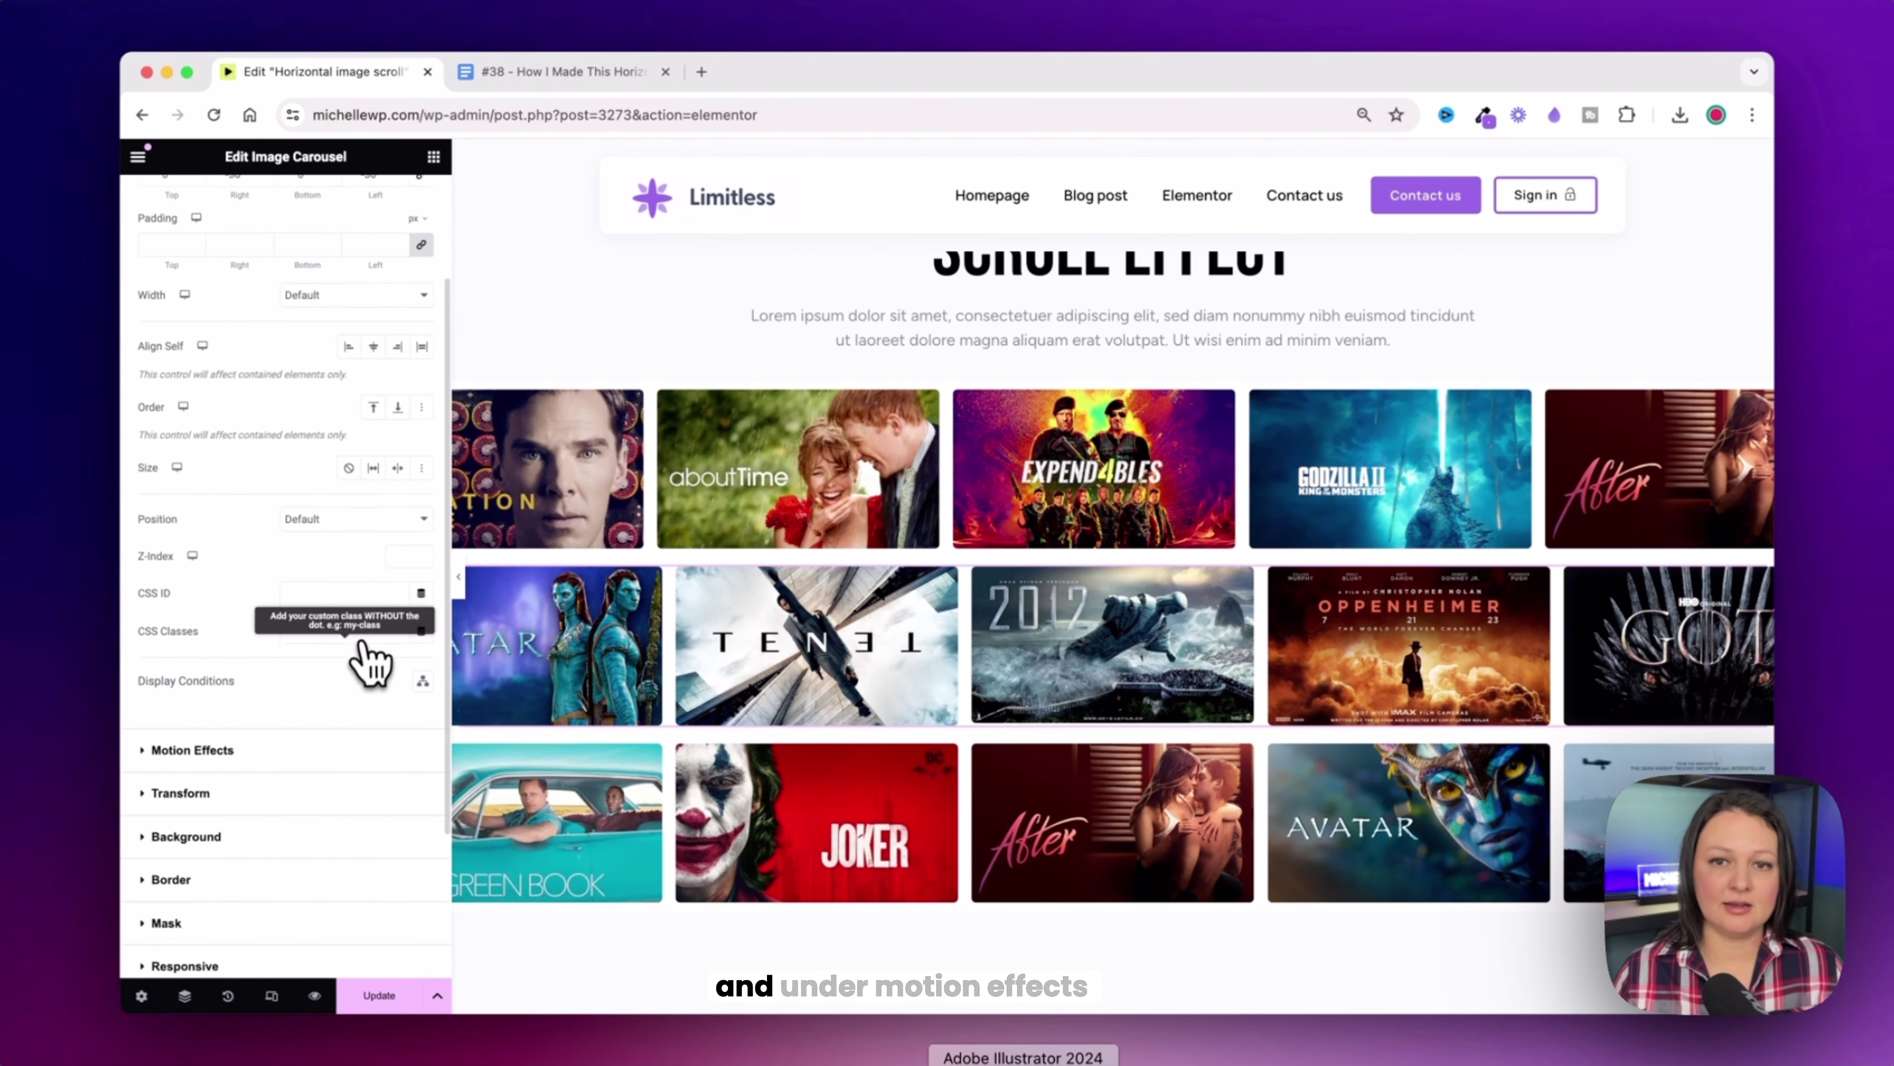
pyautogui.click(154, 746)
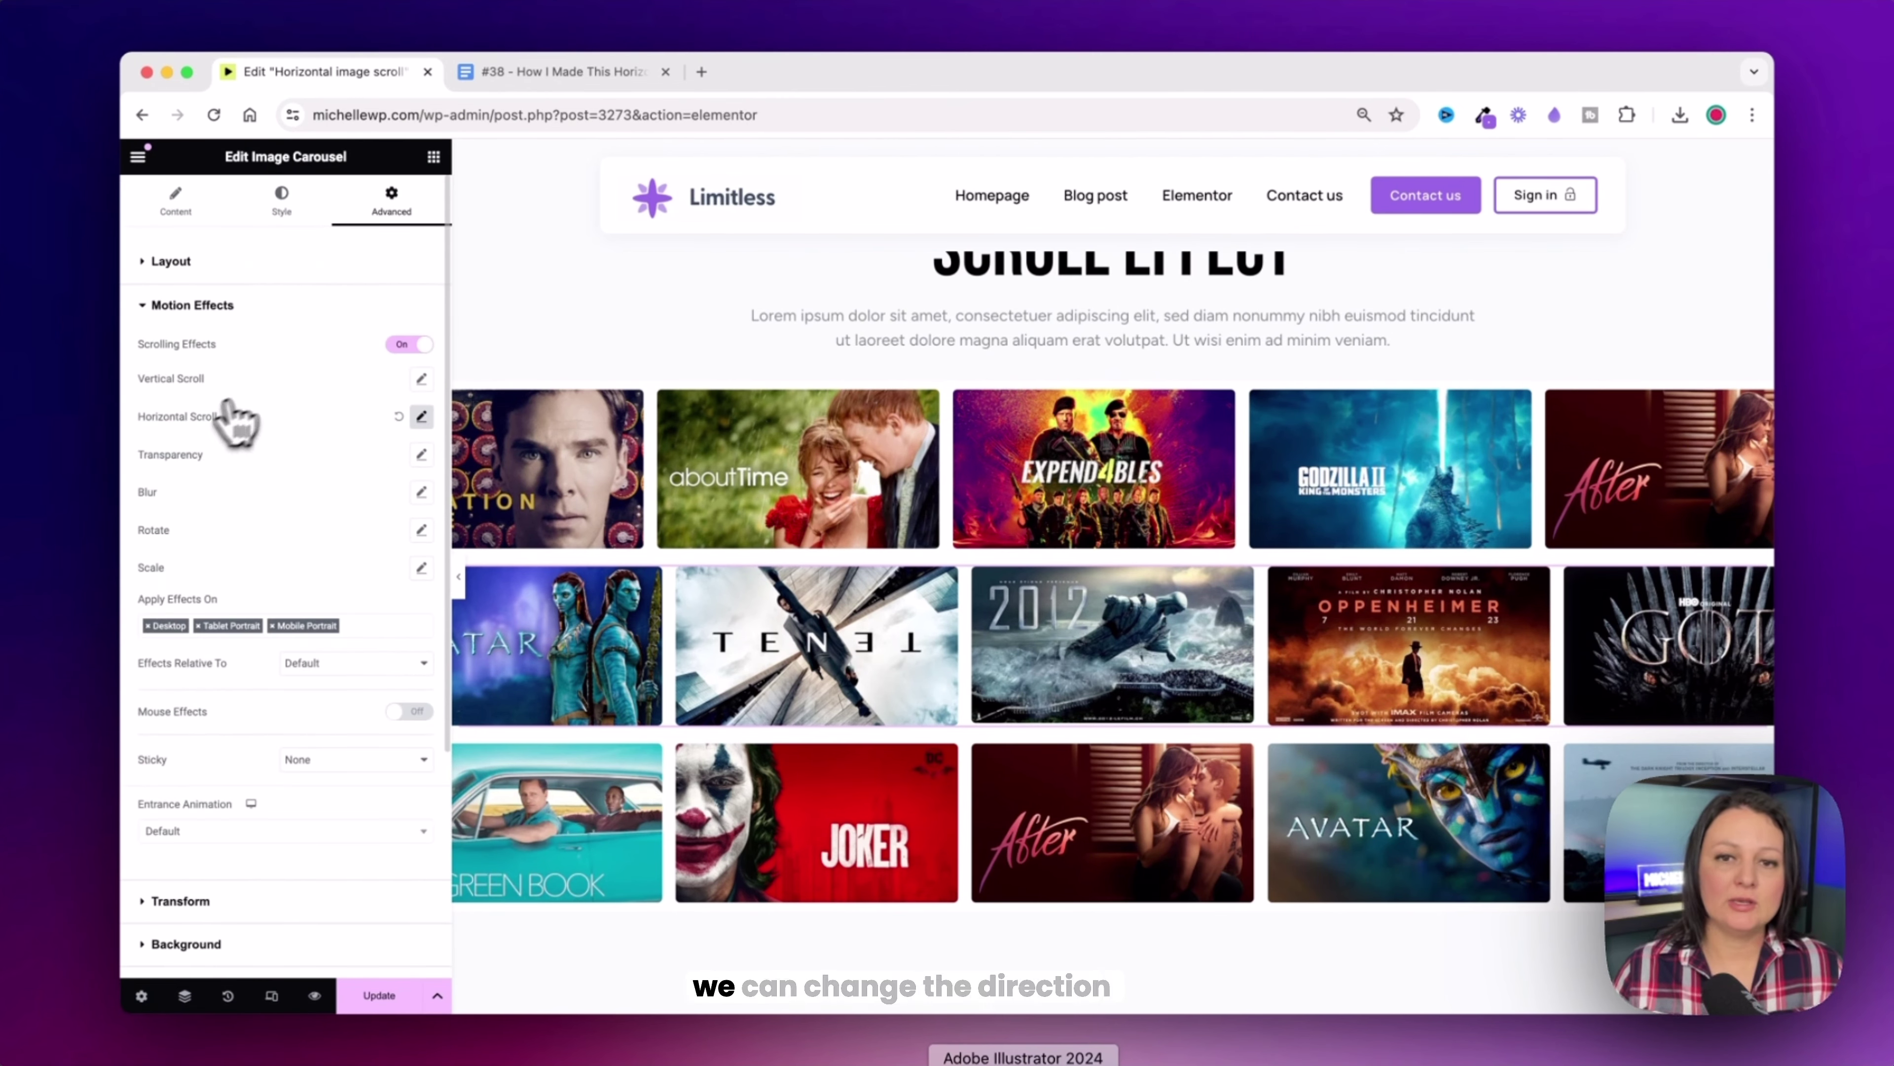
pyautogui.click(421, 416)
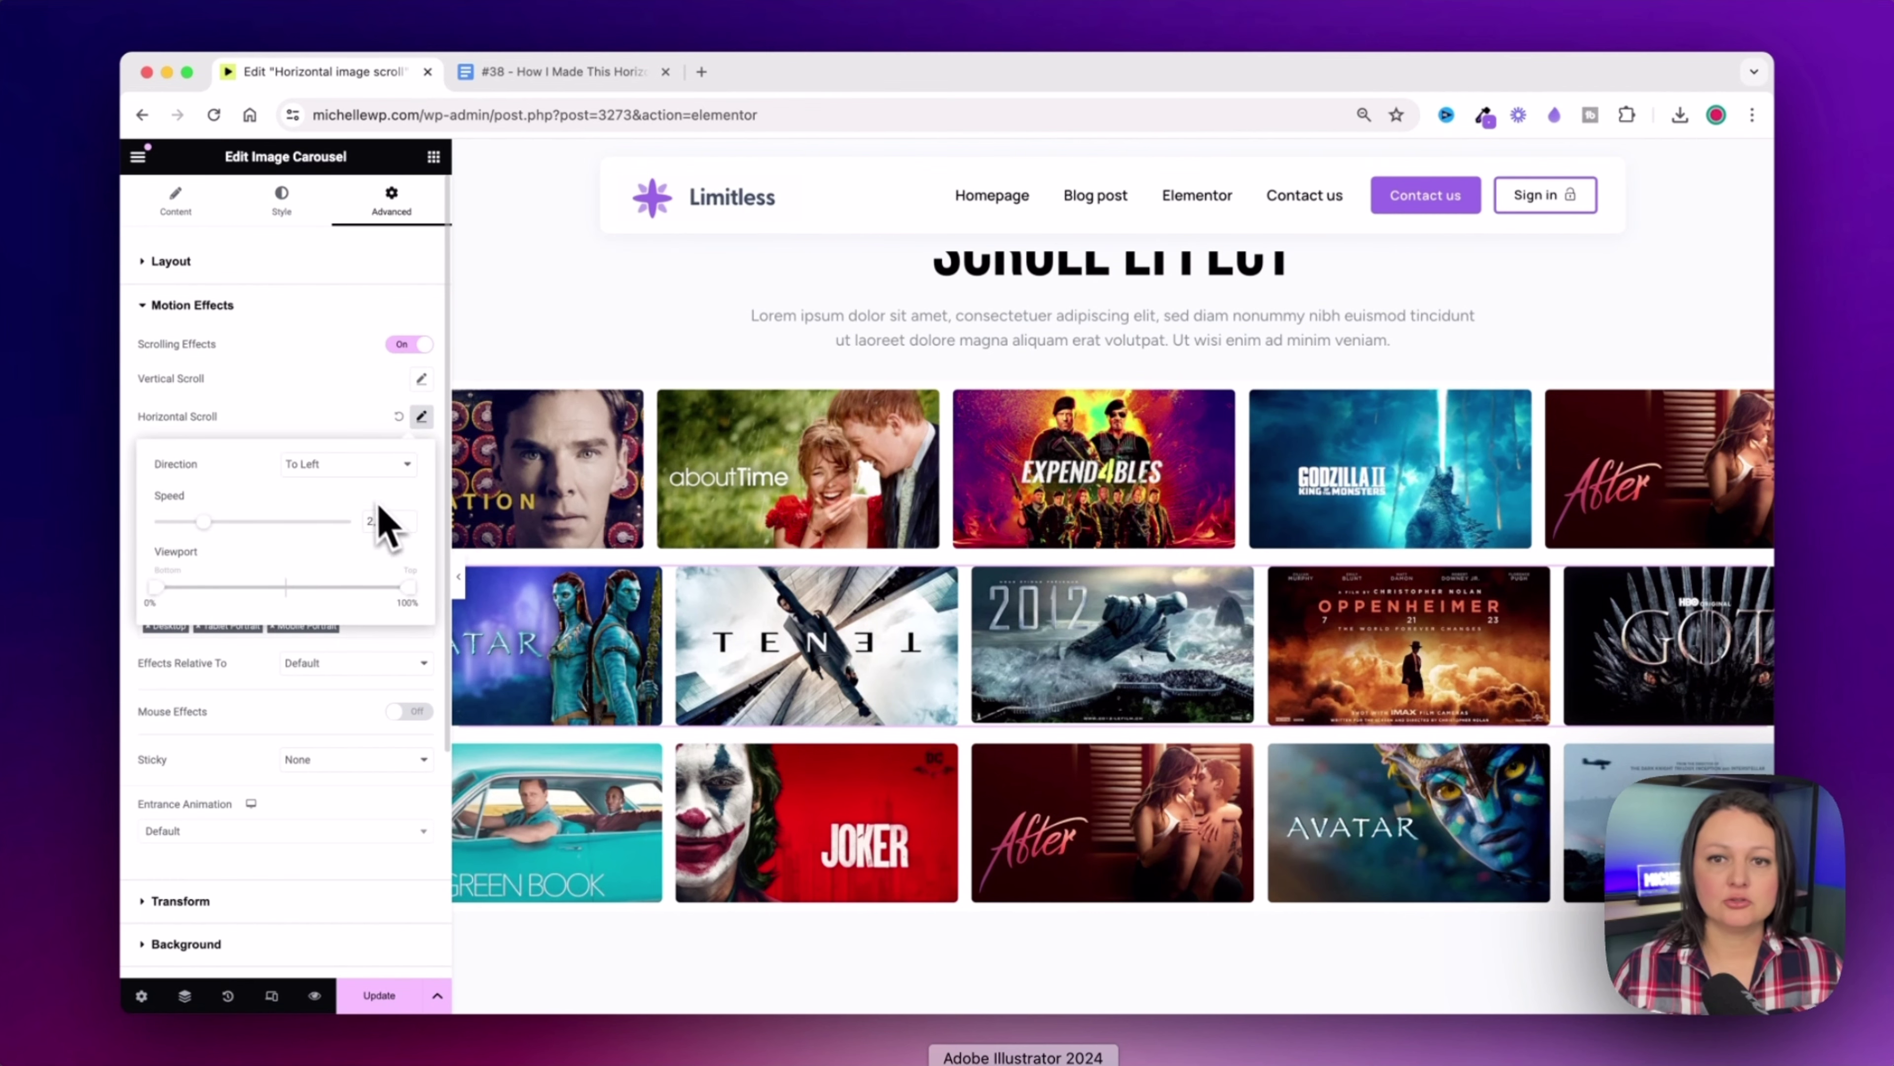
pyautogui.click(349, 489)
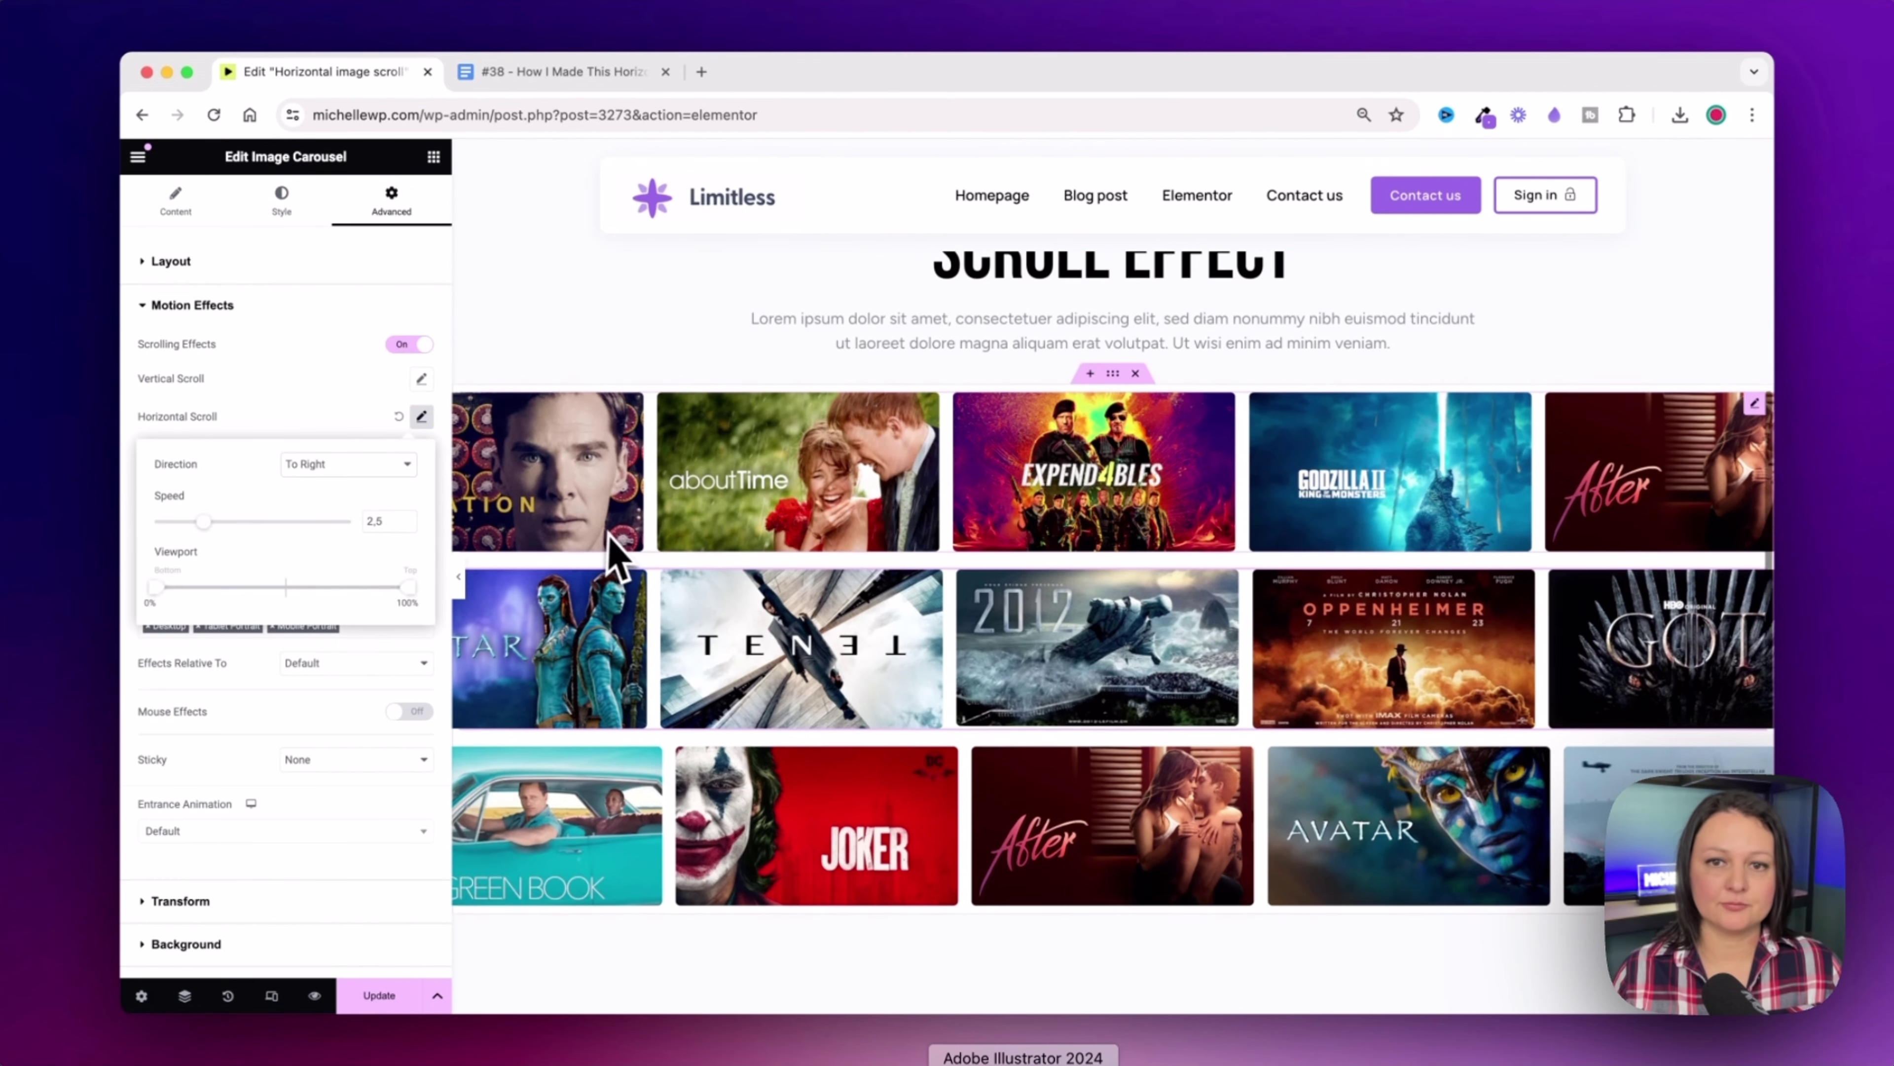
# Step: Scroll to check the second row slides right, then select the third carousel
pyautogui.scroll(4, 613, 552)
pyautogui.scroll(-5, 613, 552)
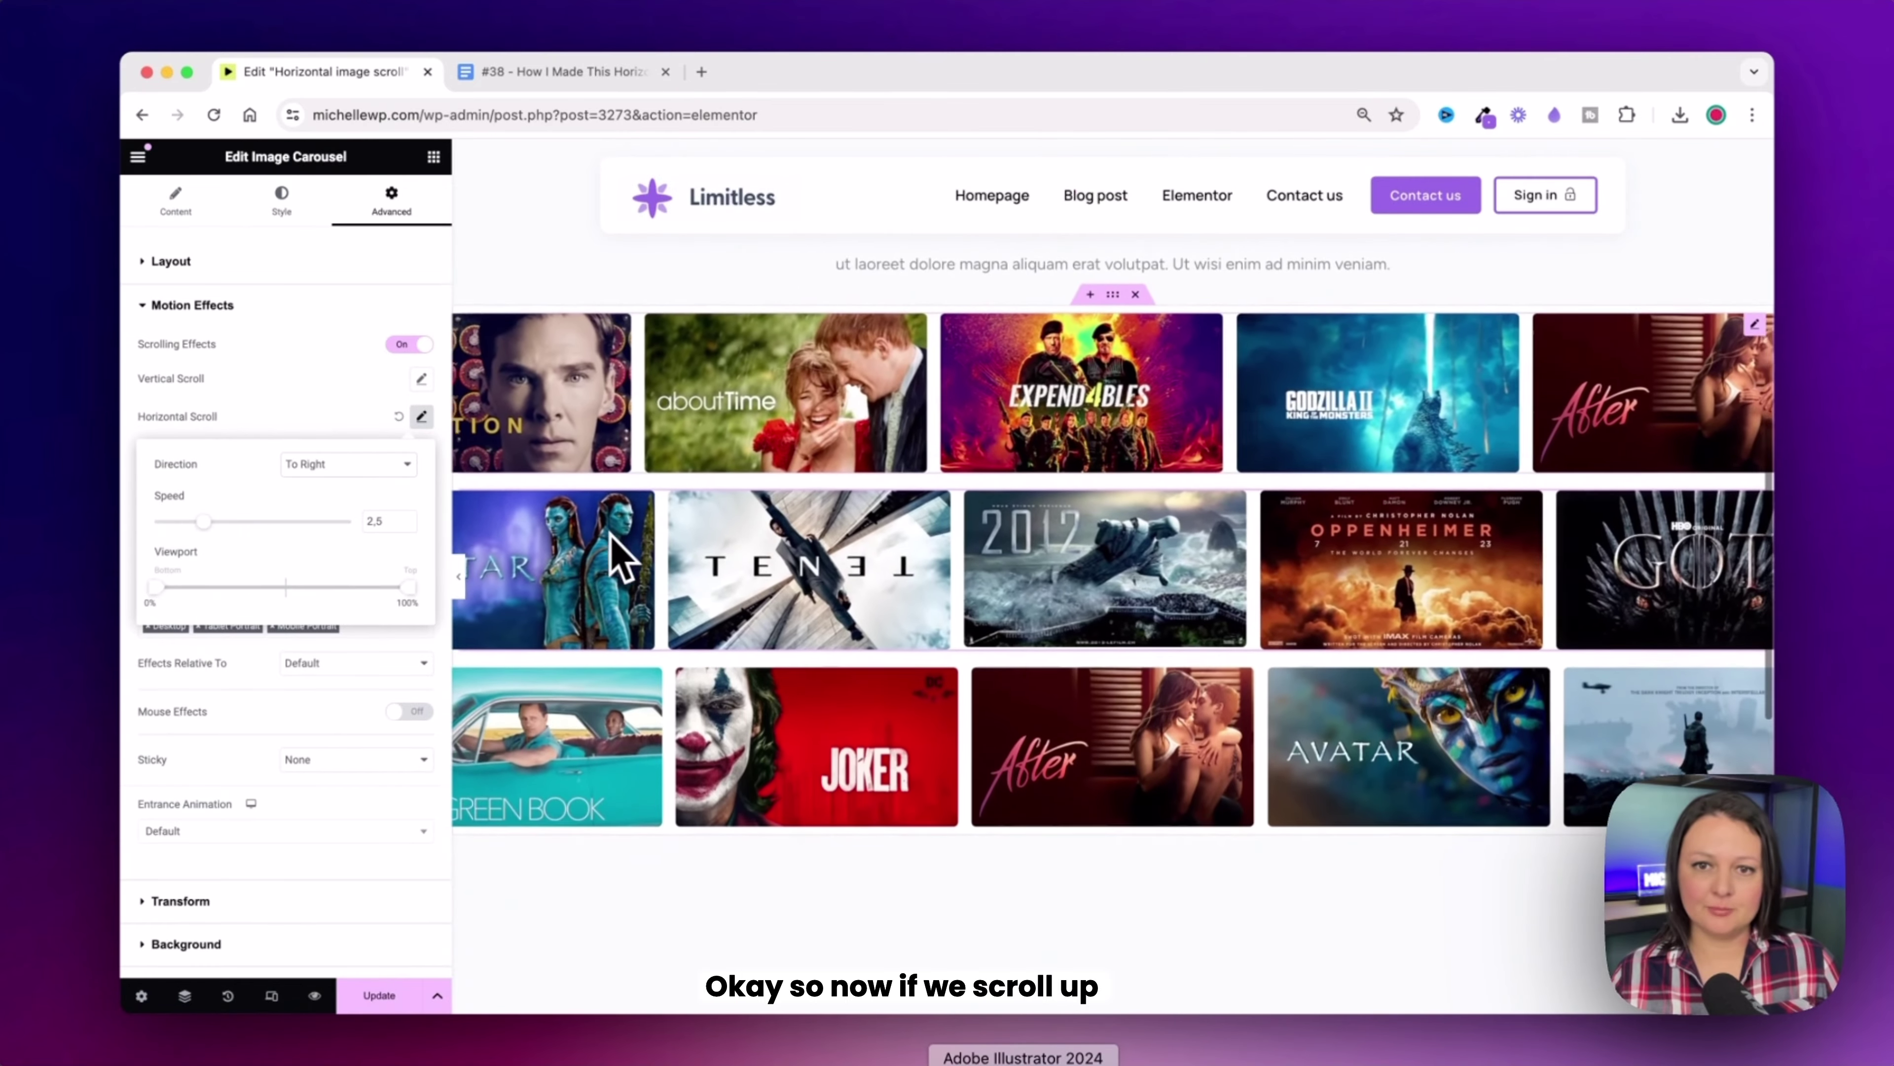
pyautogui.scroll(3, 616, 556)
pyautogui.scroll(-3, 612, 536)
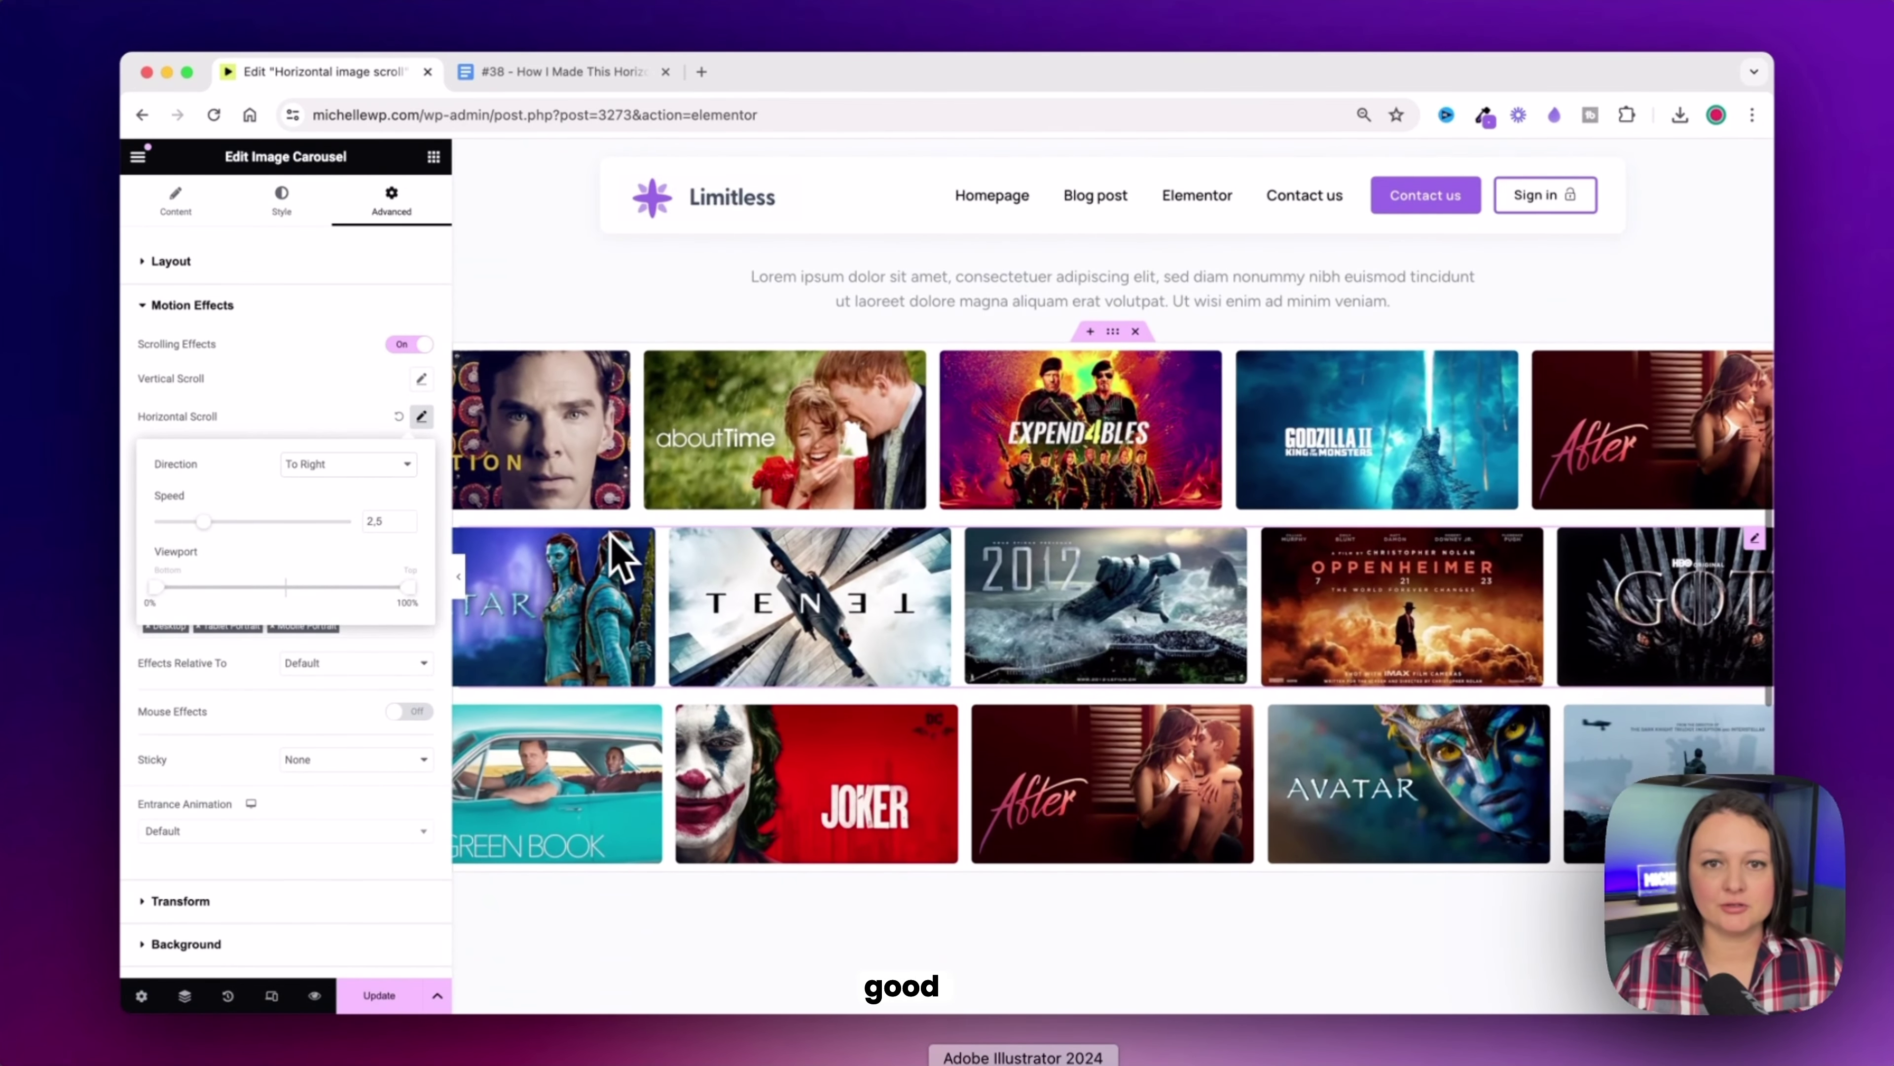
pyautogui.click(547, 743)
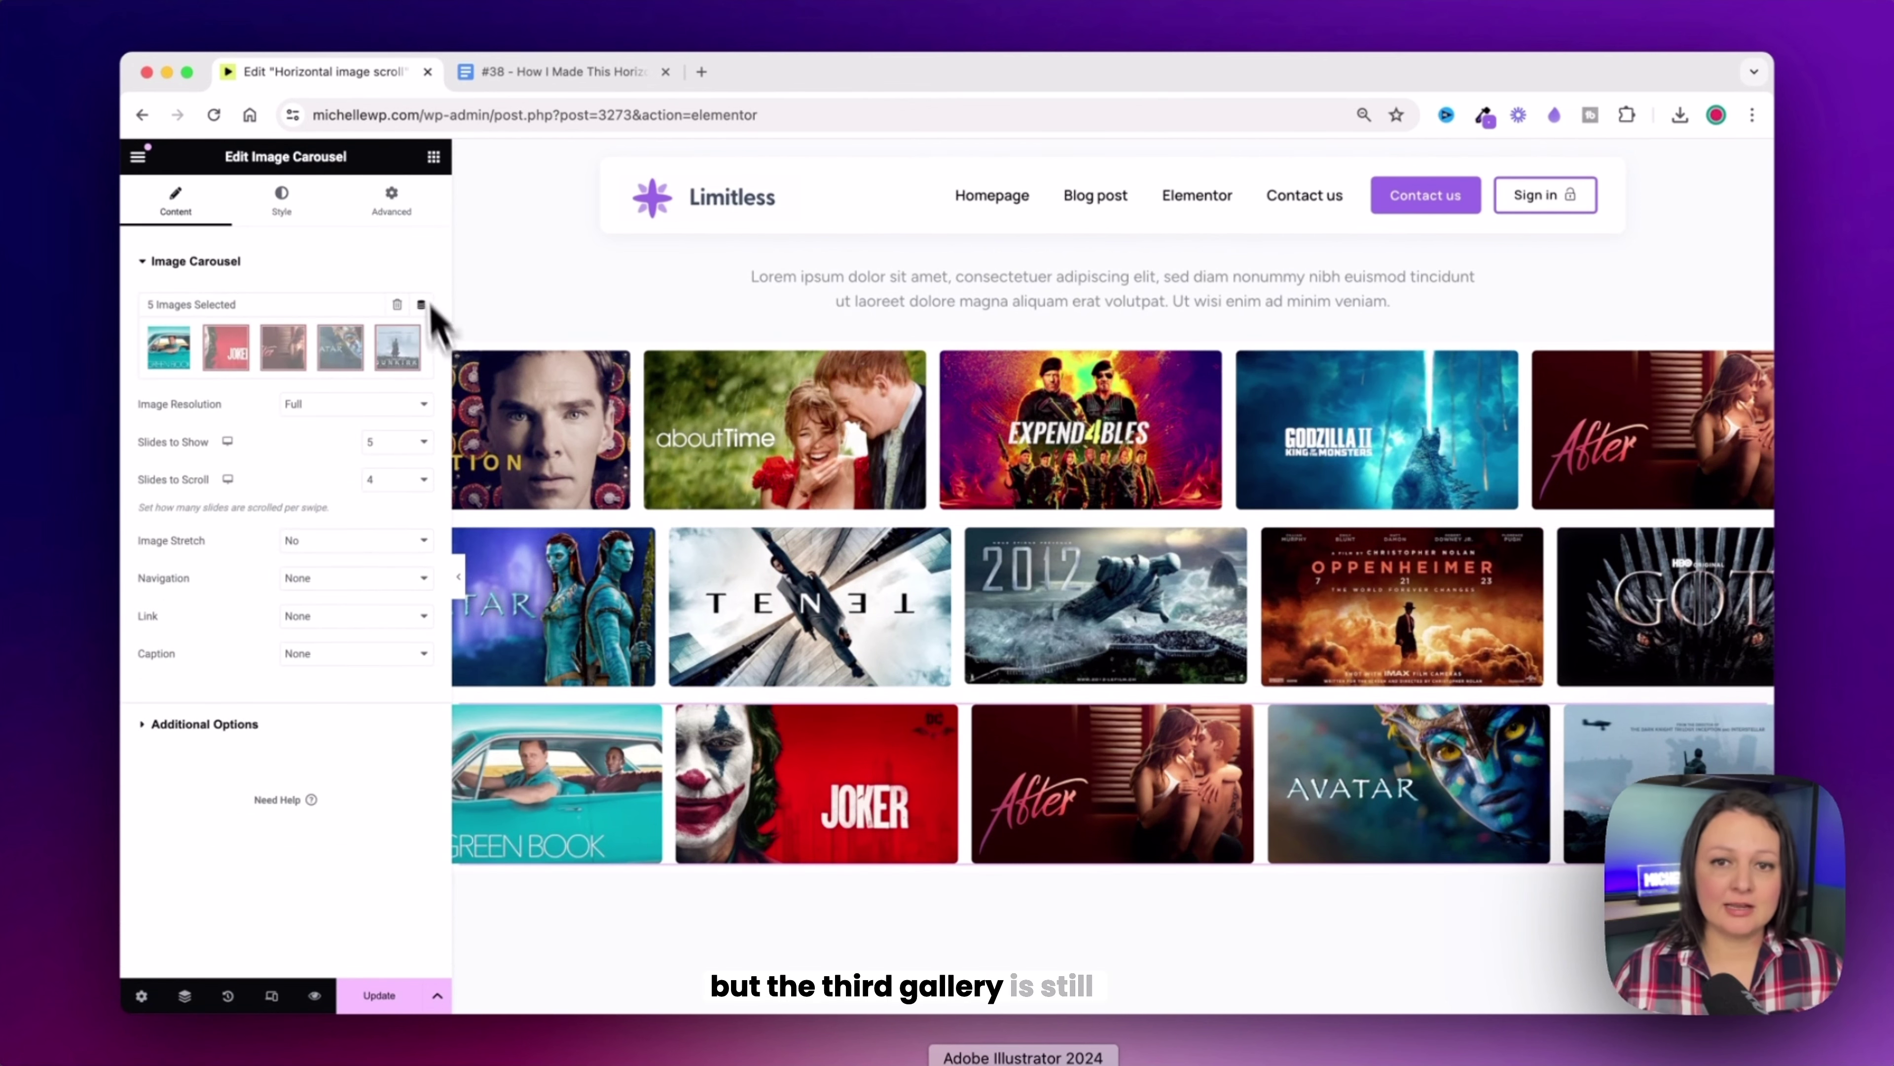
# Step: Nudge the third carousel's Horizontal Scroll speed and return it to its original value
pyautogui.click(390, 201)
pyautogui.scroll(-3, 625, 656)
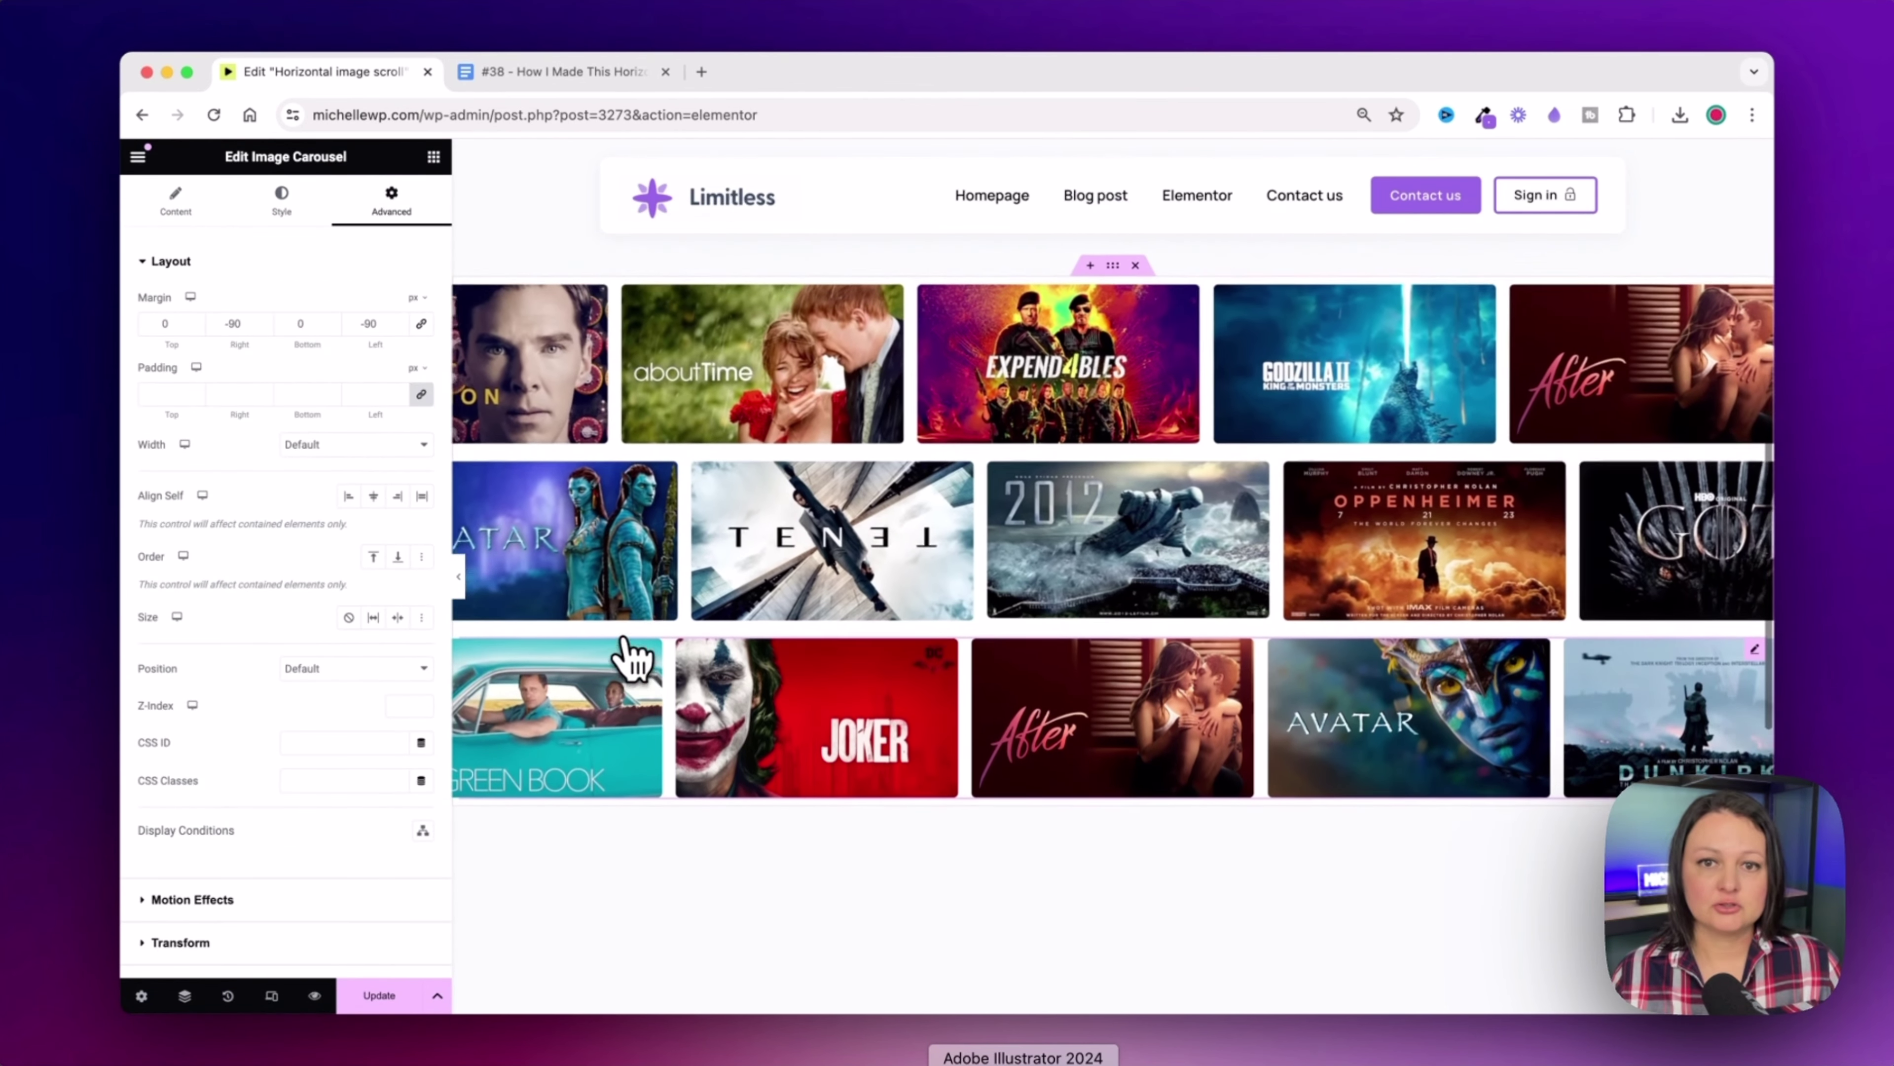
pyautogui.scroll(3, 625, 656)
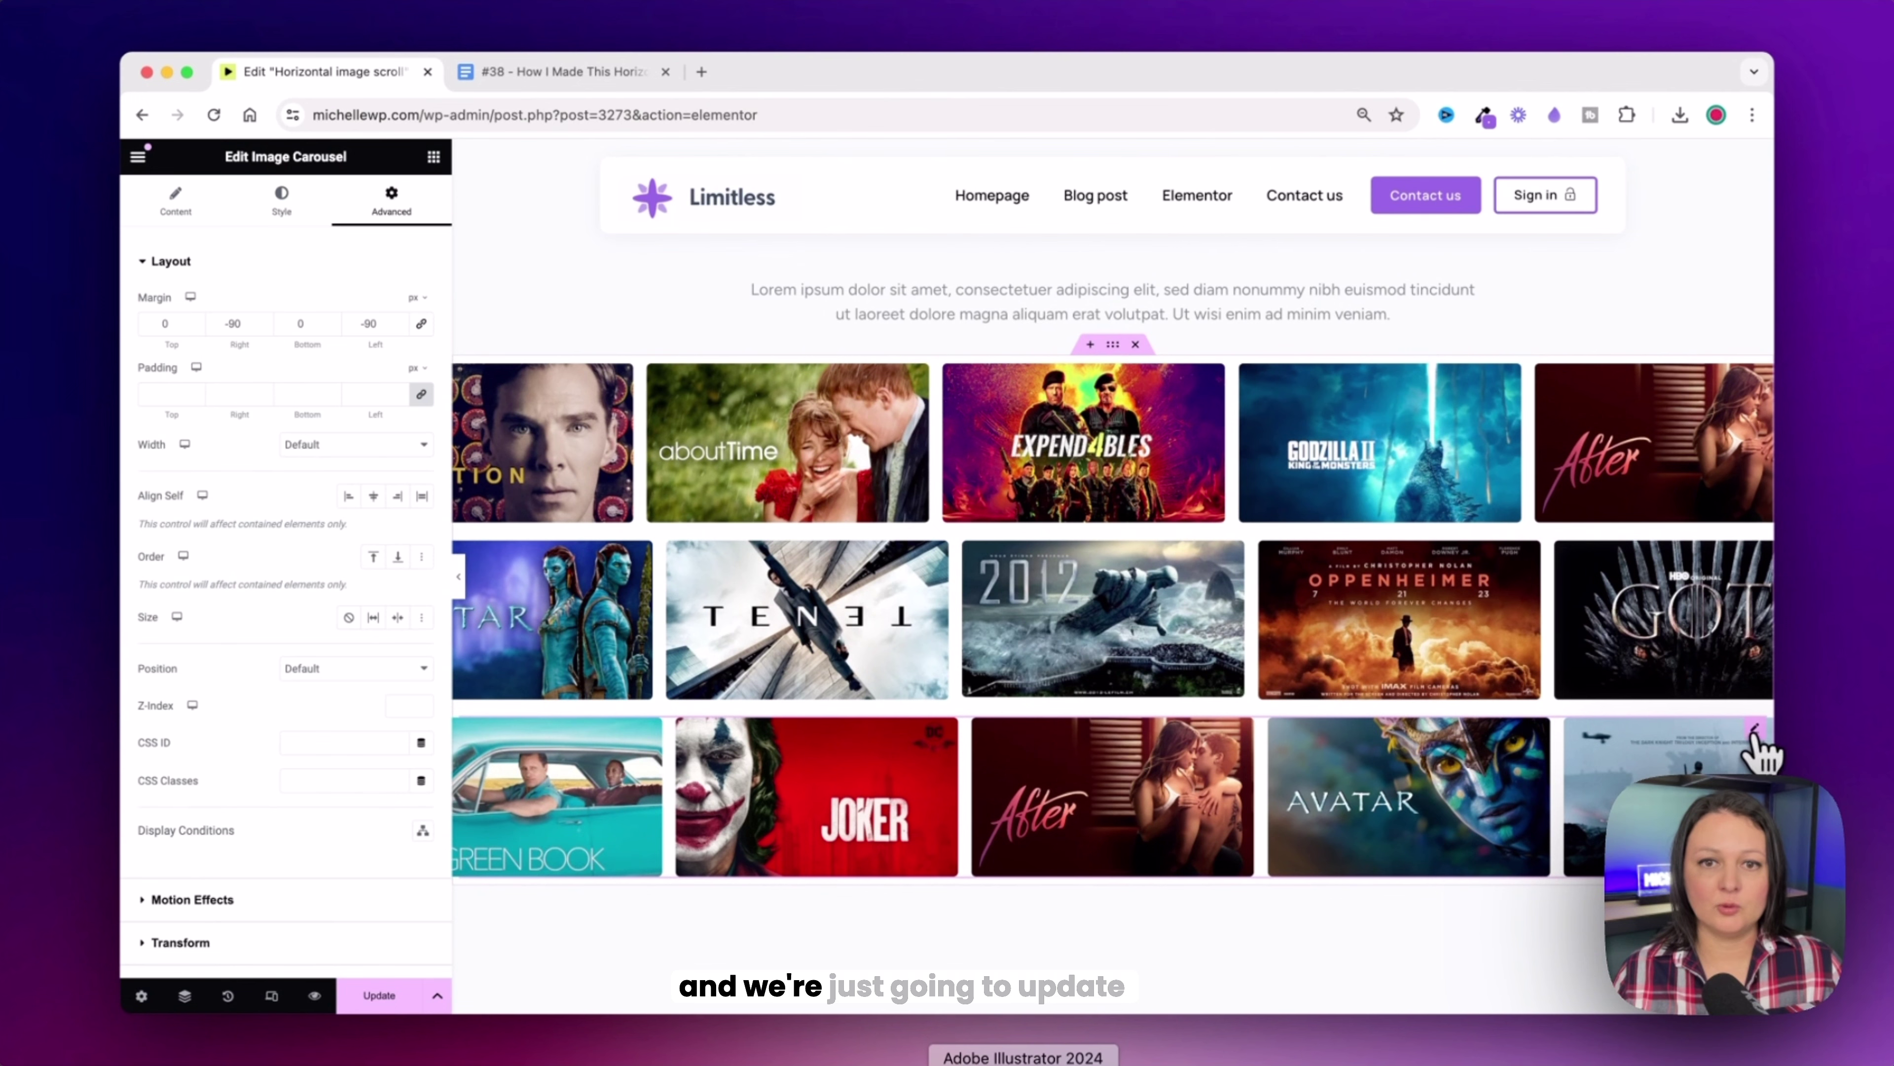
pyautogui.scroll(-4, 317, 635)
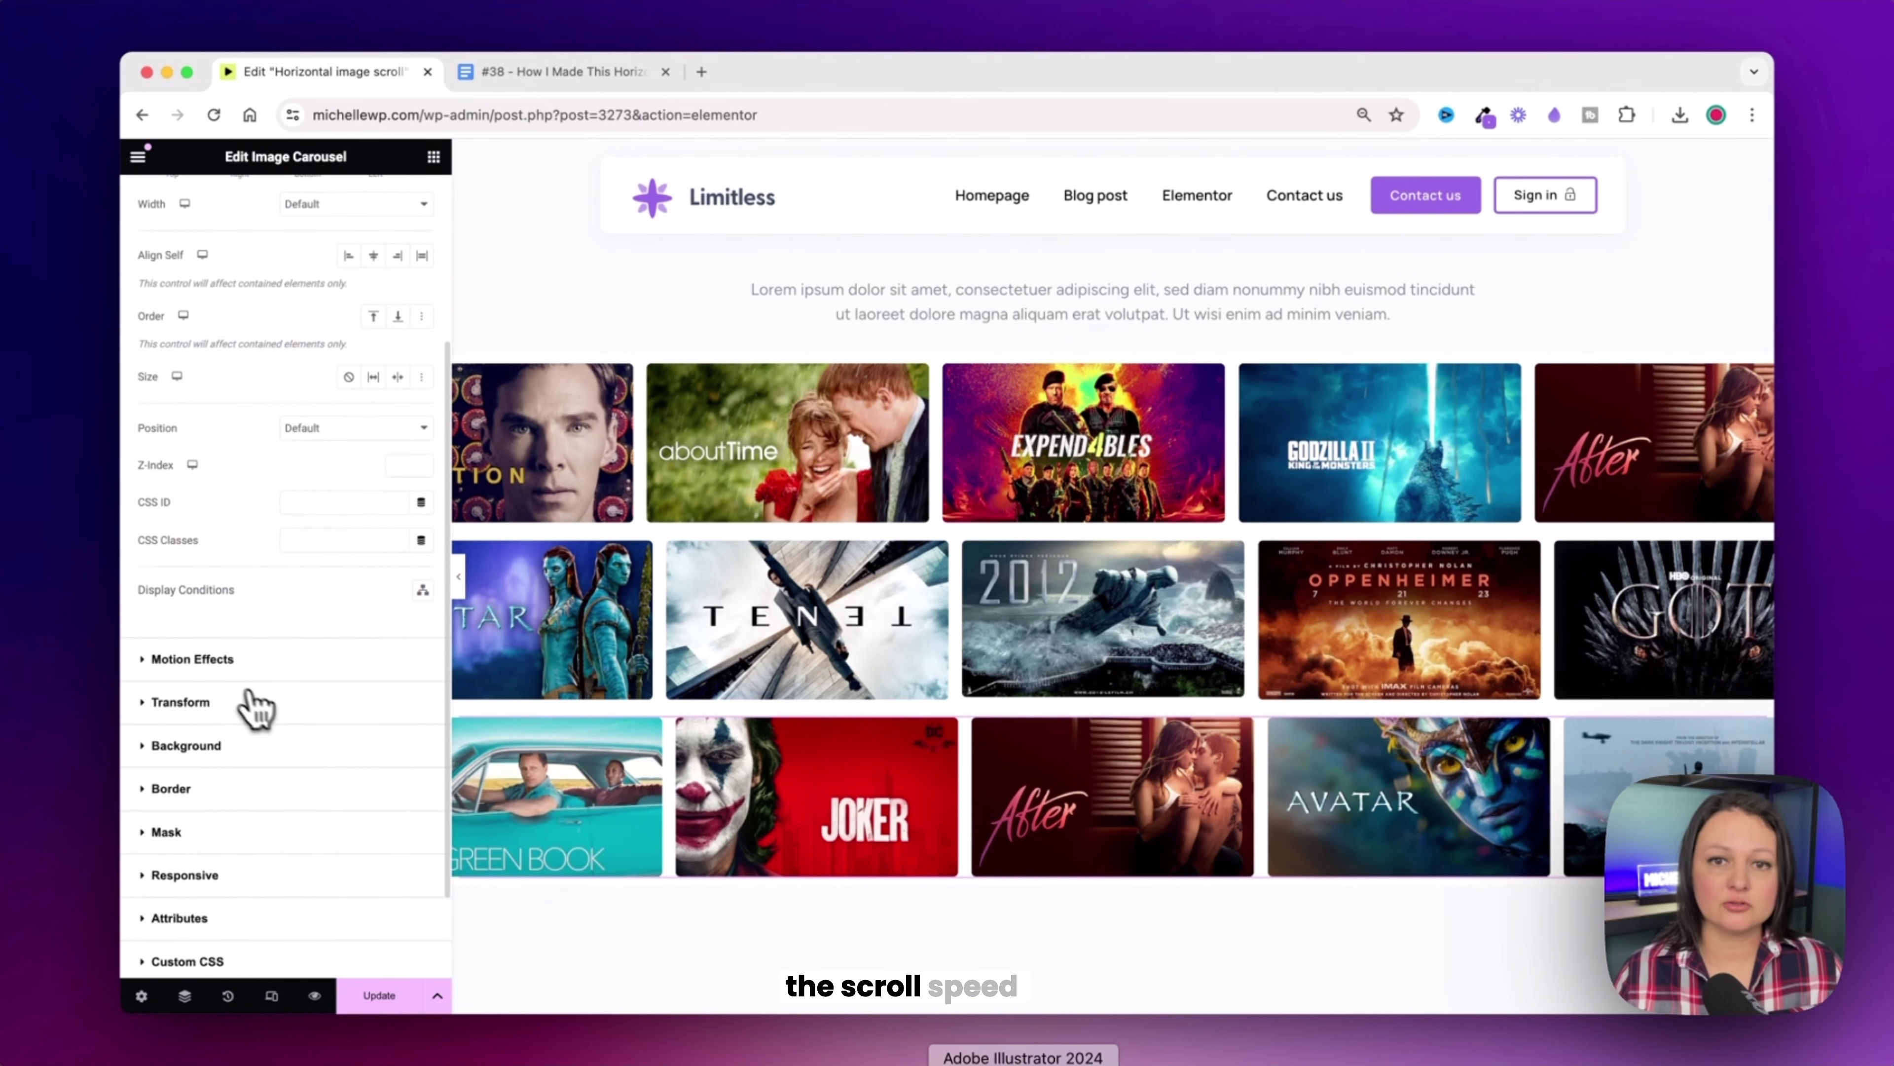
pyautogui.click(224, 656)
pyautogui.click(422, 418)
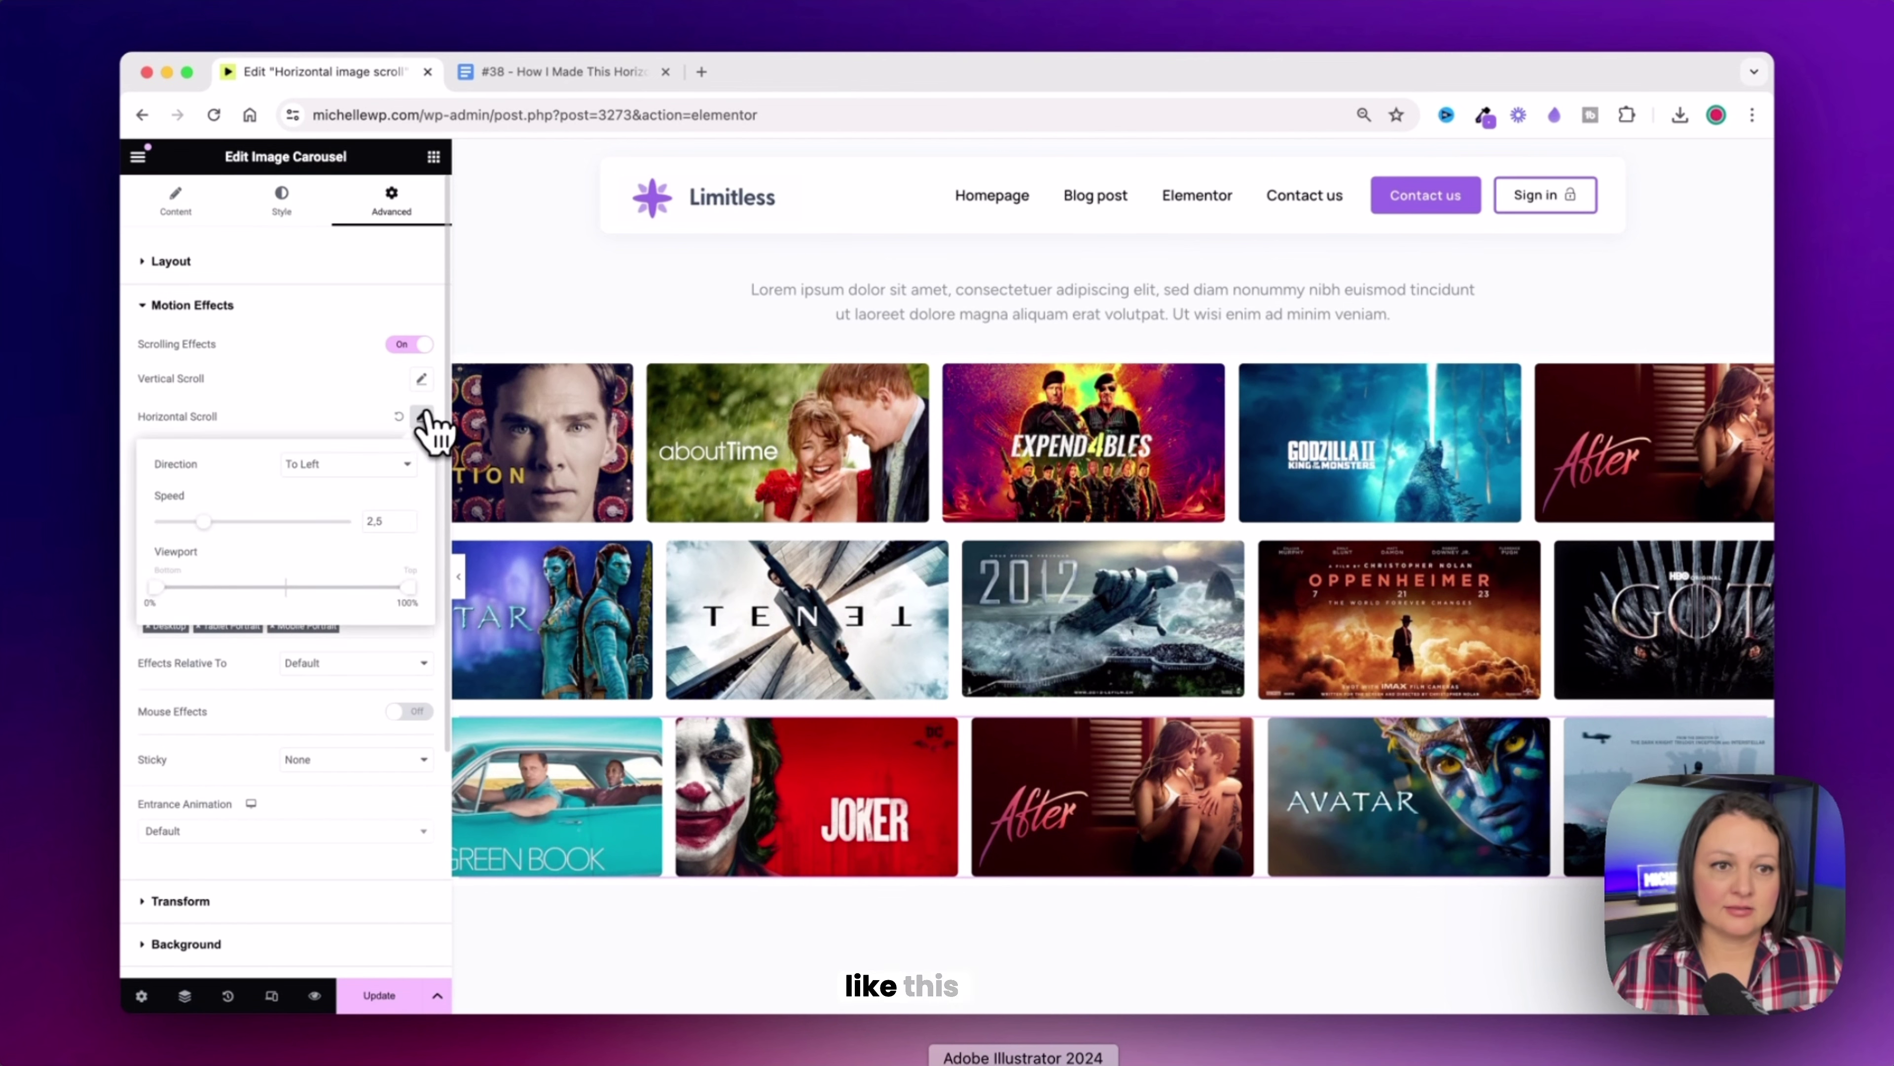
pyautogui.click(405, 521)
pyautogui.click(406, 521)
pyautogui.click(406, 521)
pyautogui.click(318, 671)
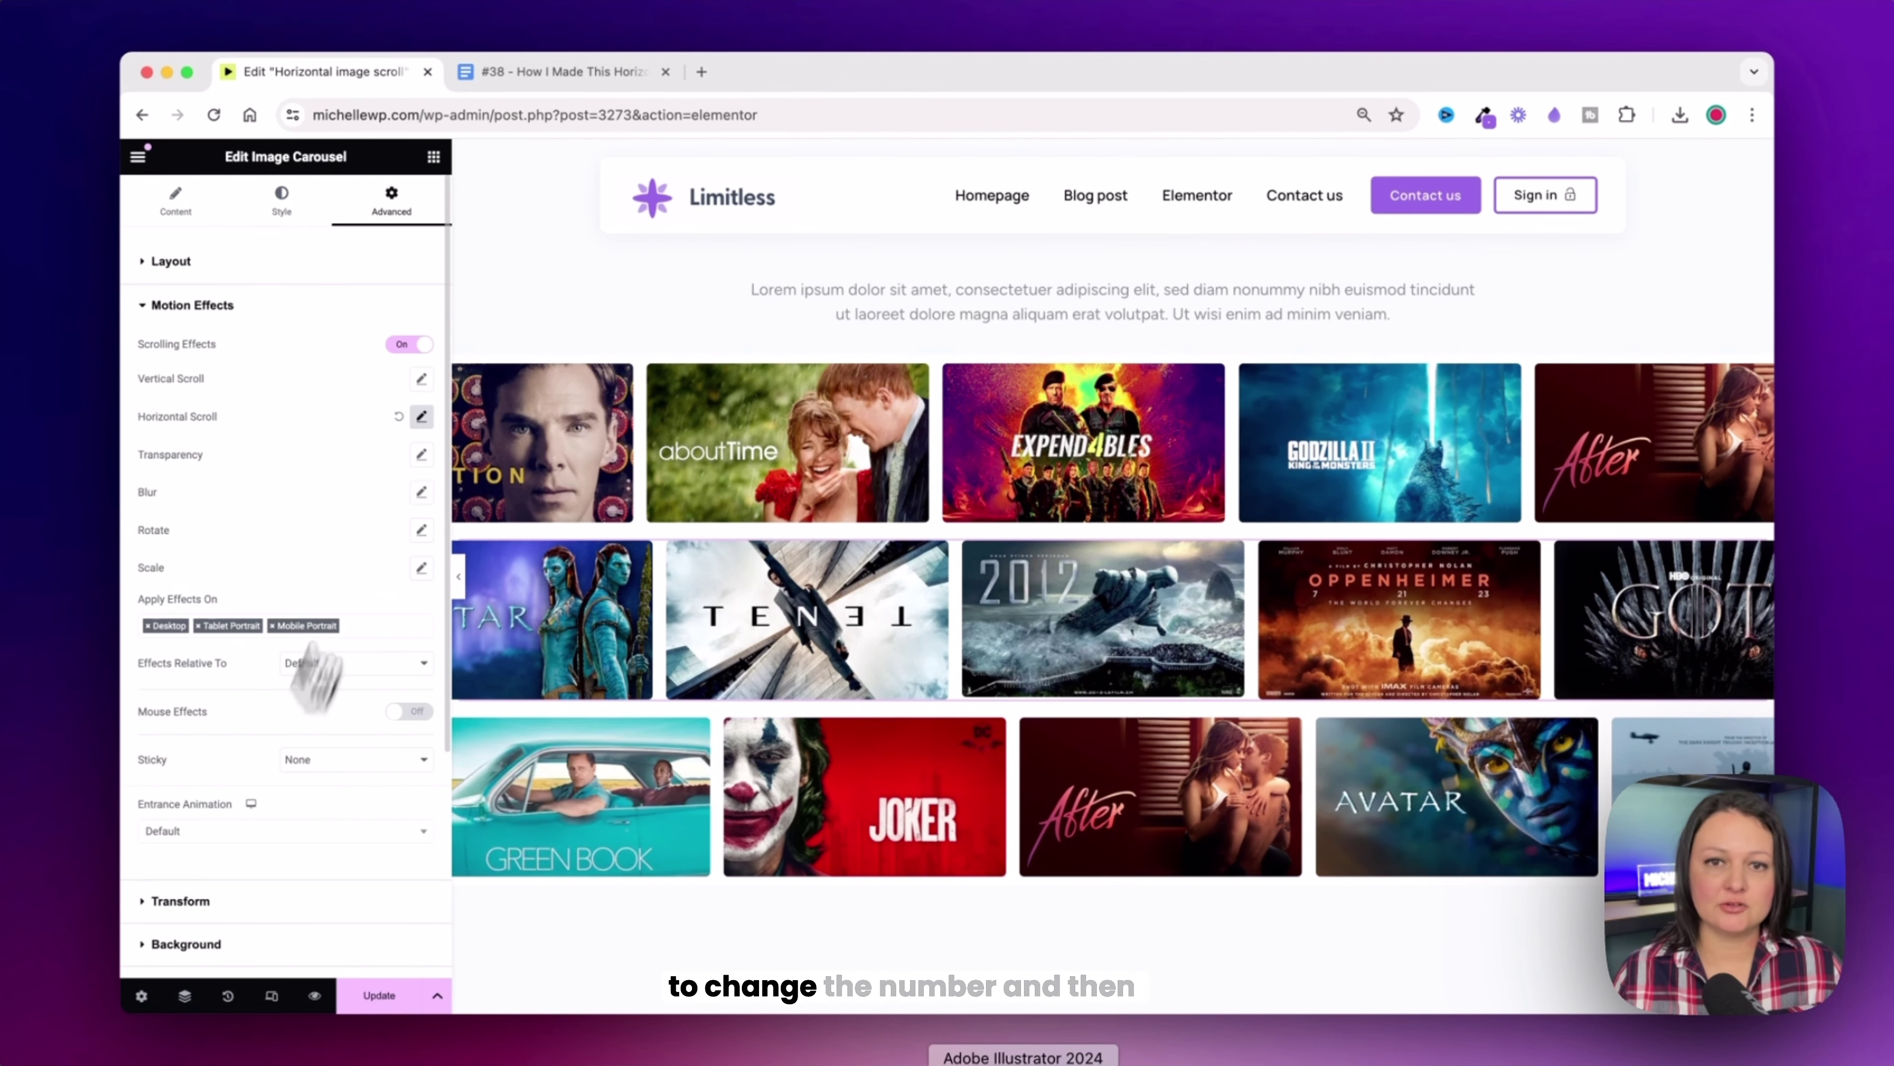
# Step: Preview the scroll effect, then lower the carousel's top and bottom margins to -5 px
pyautogui.scroll(-3, 613, 550)
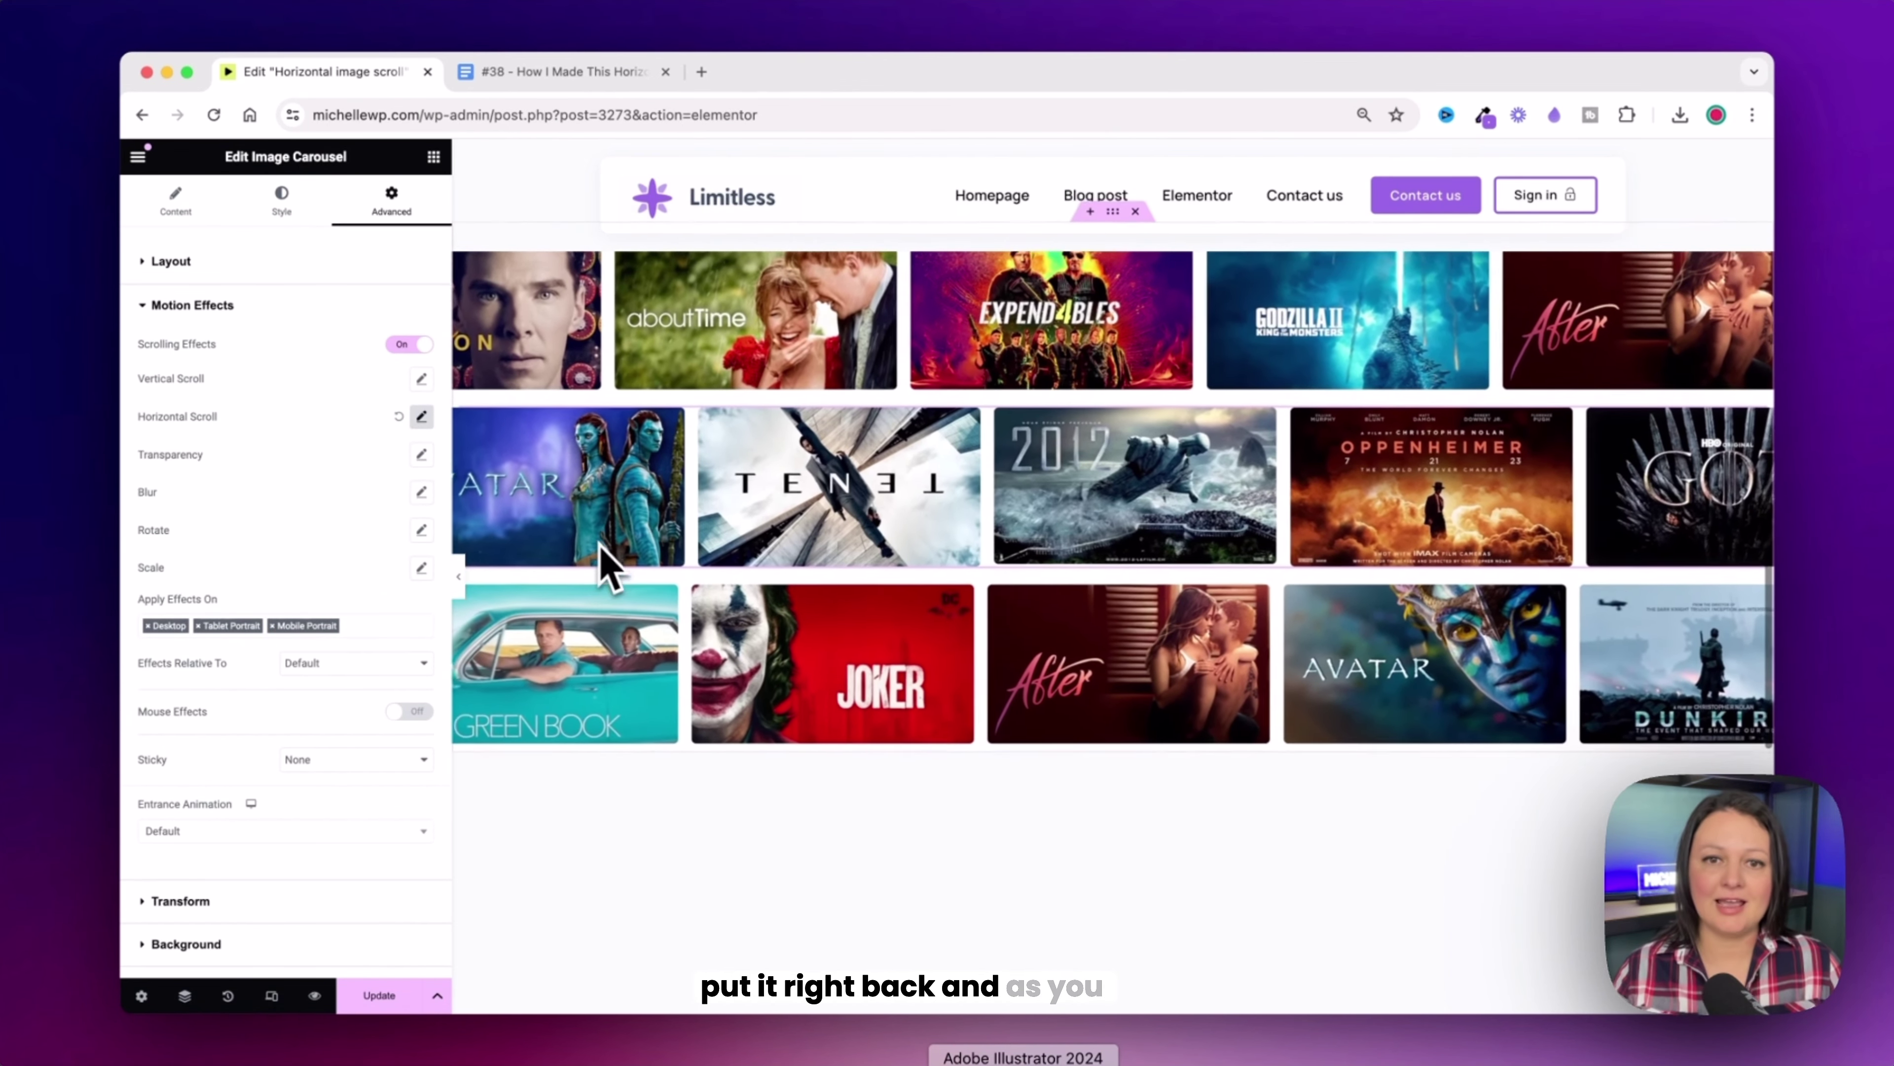
pyautogui.scroll(3, 608, 567)
pyautogui.scroll(-3, 606, 563)
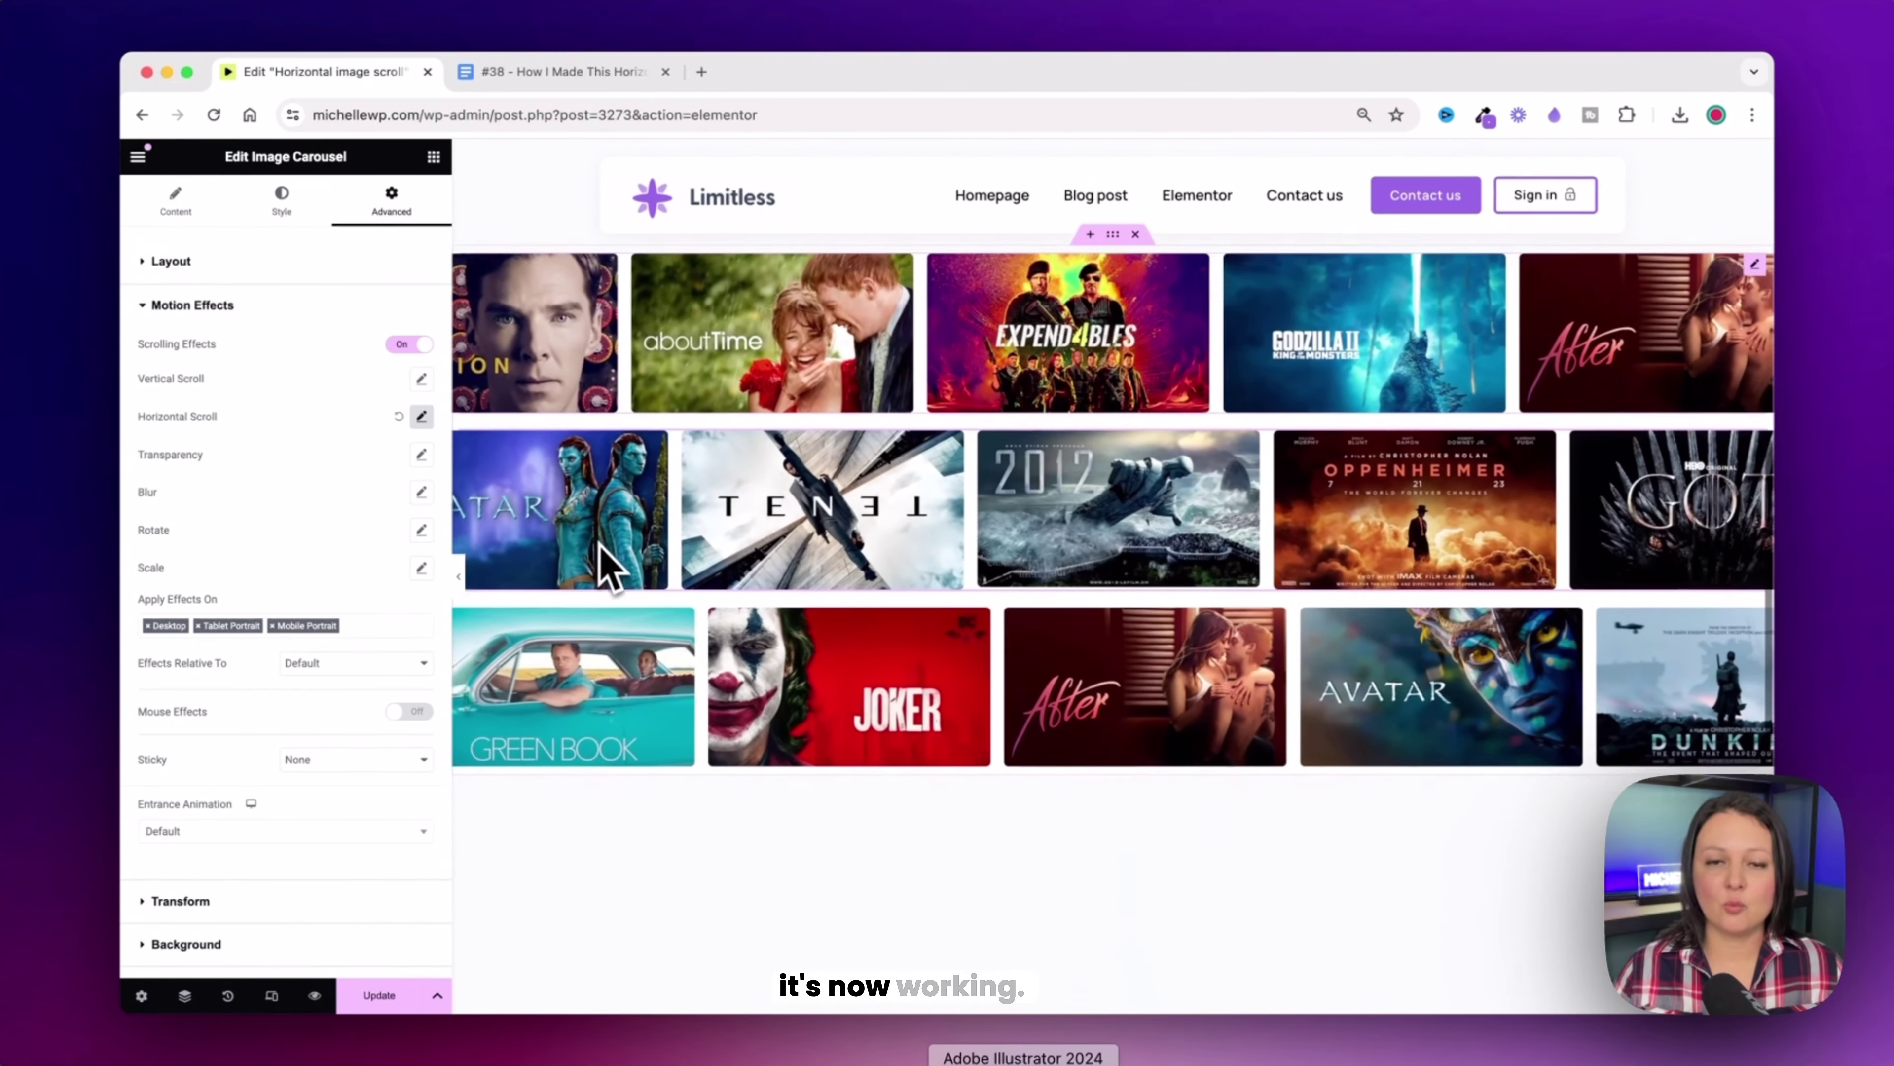
pyautogui.scroll(2, 613, 567)
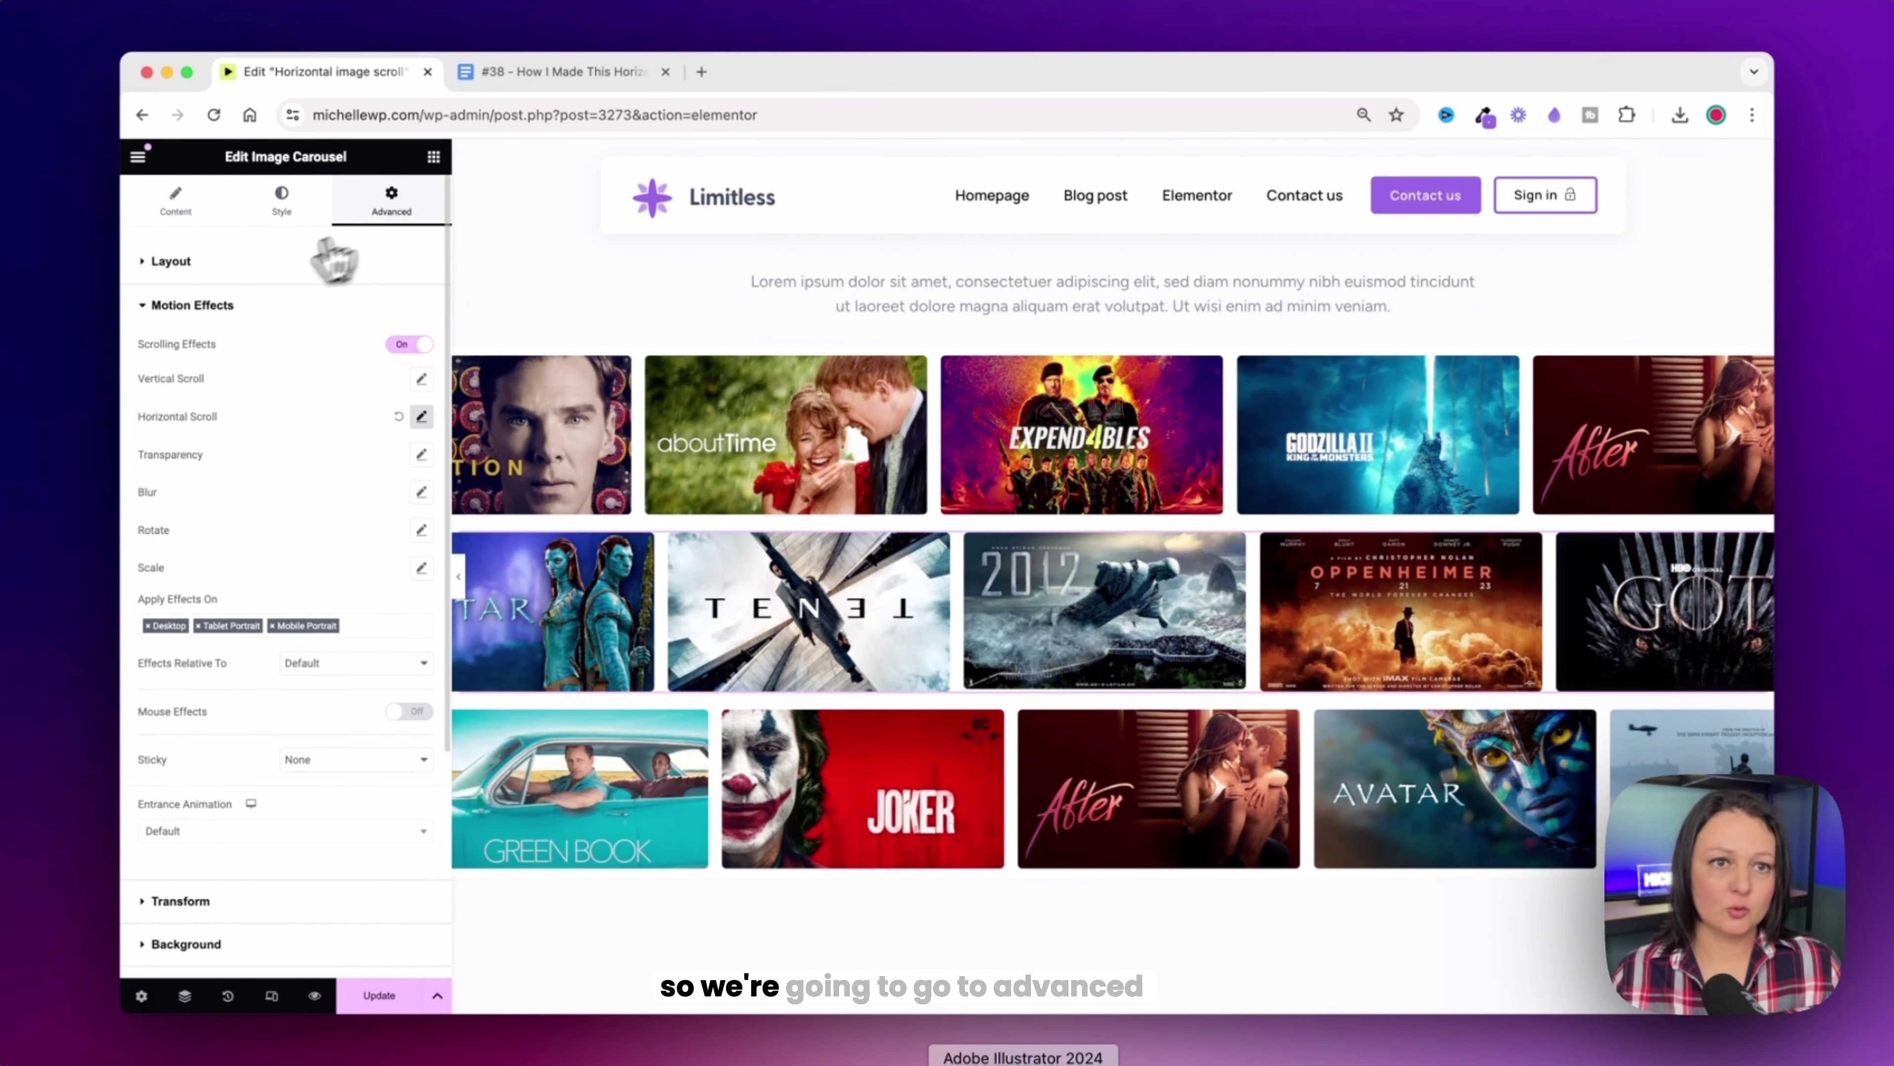
pyautogui.click(334, 261)
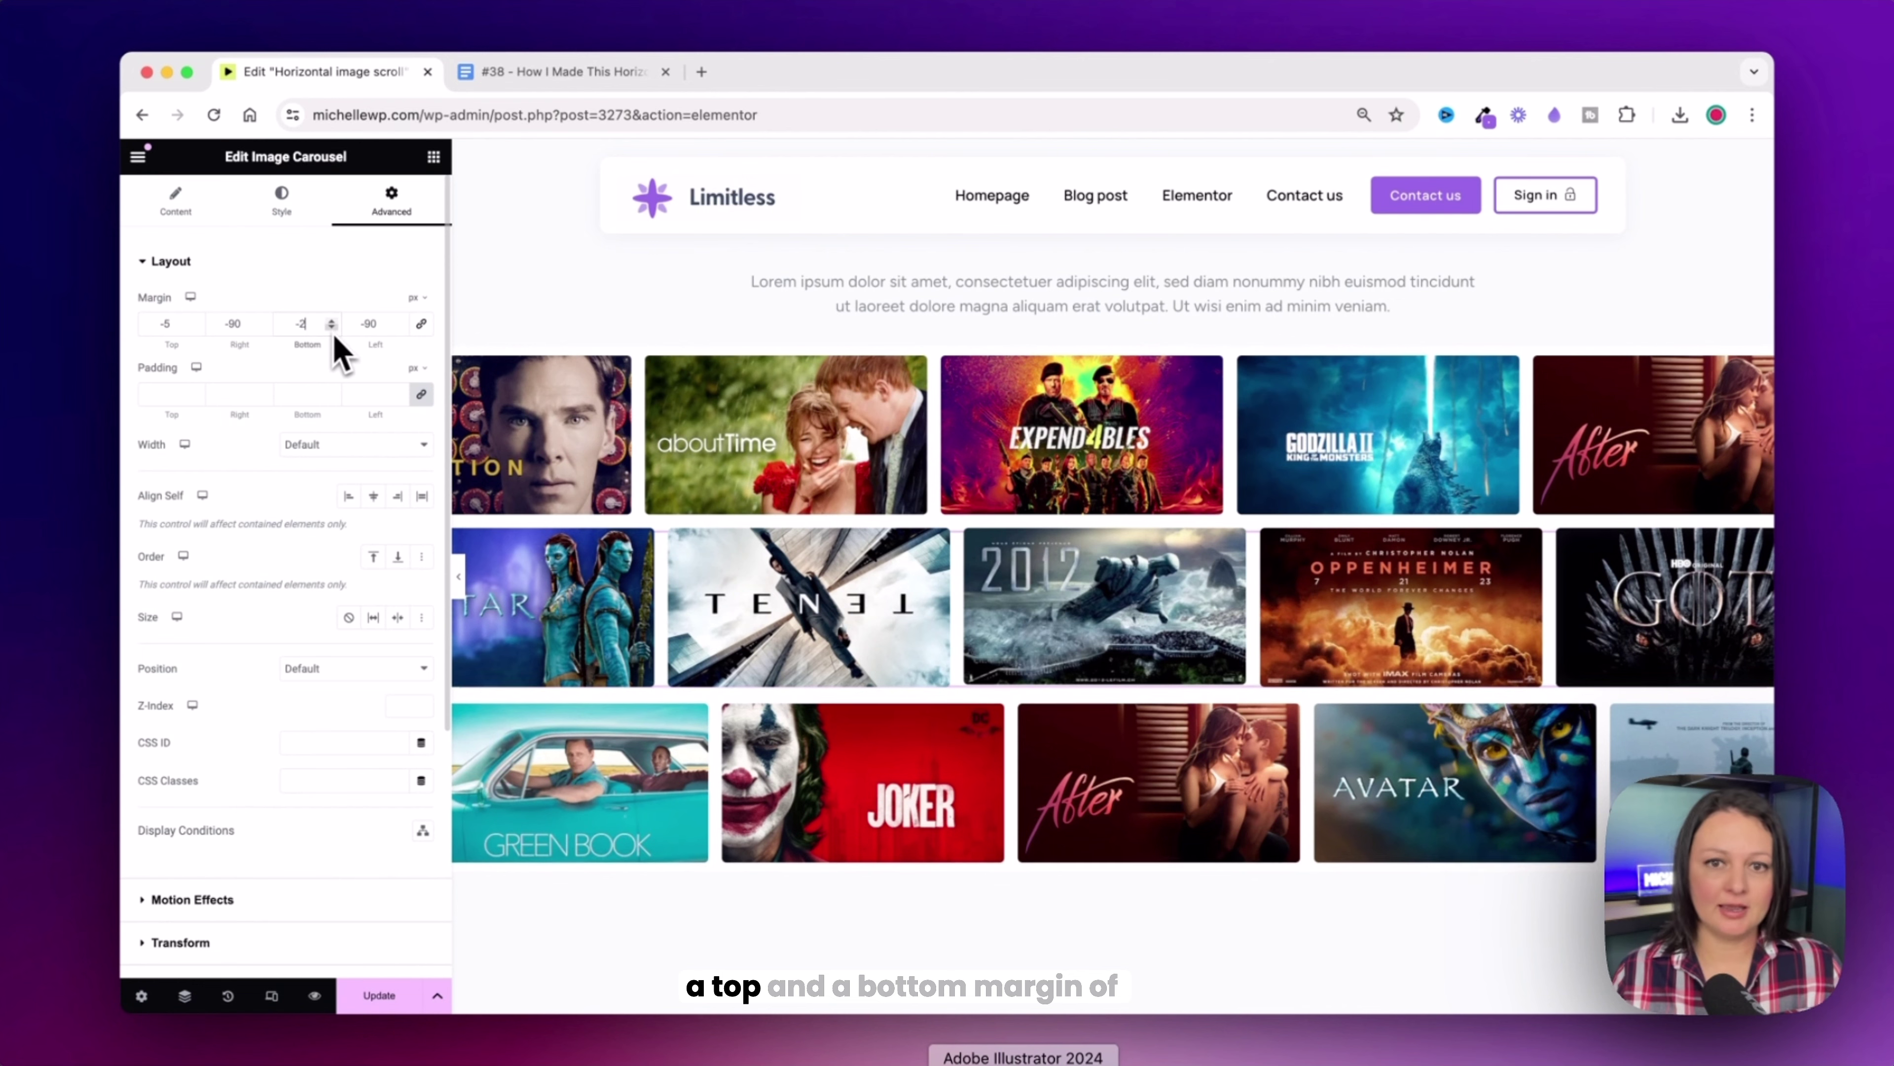
pyautogui.press('Down')
pyautogui.press('Down')
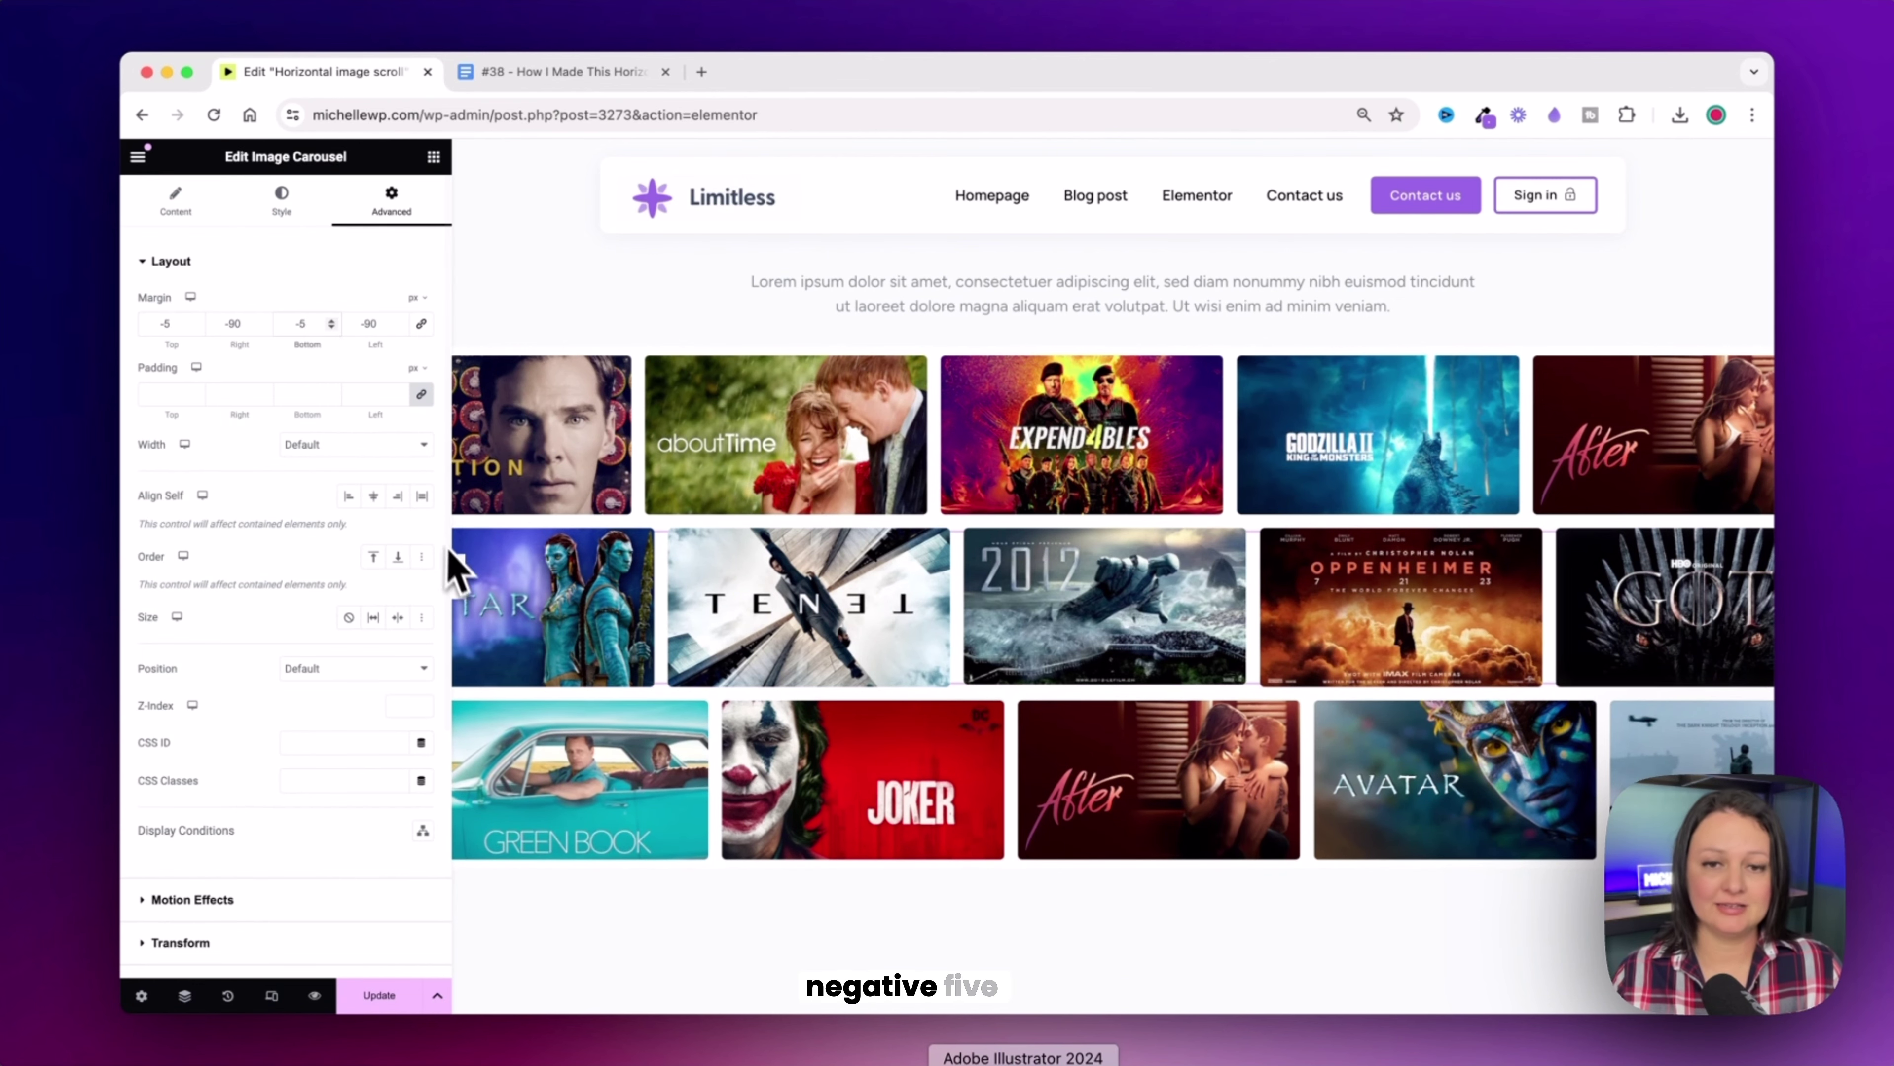
# Step: Preview the finished three-row scrolling poster gallery by scrolling the page
pyautogui.hotkey('ctrl', 'p')
pyautogui.scroll(-1, 468, 589)
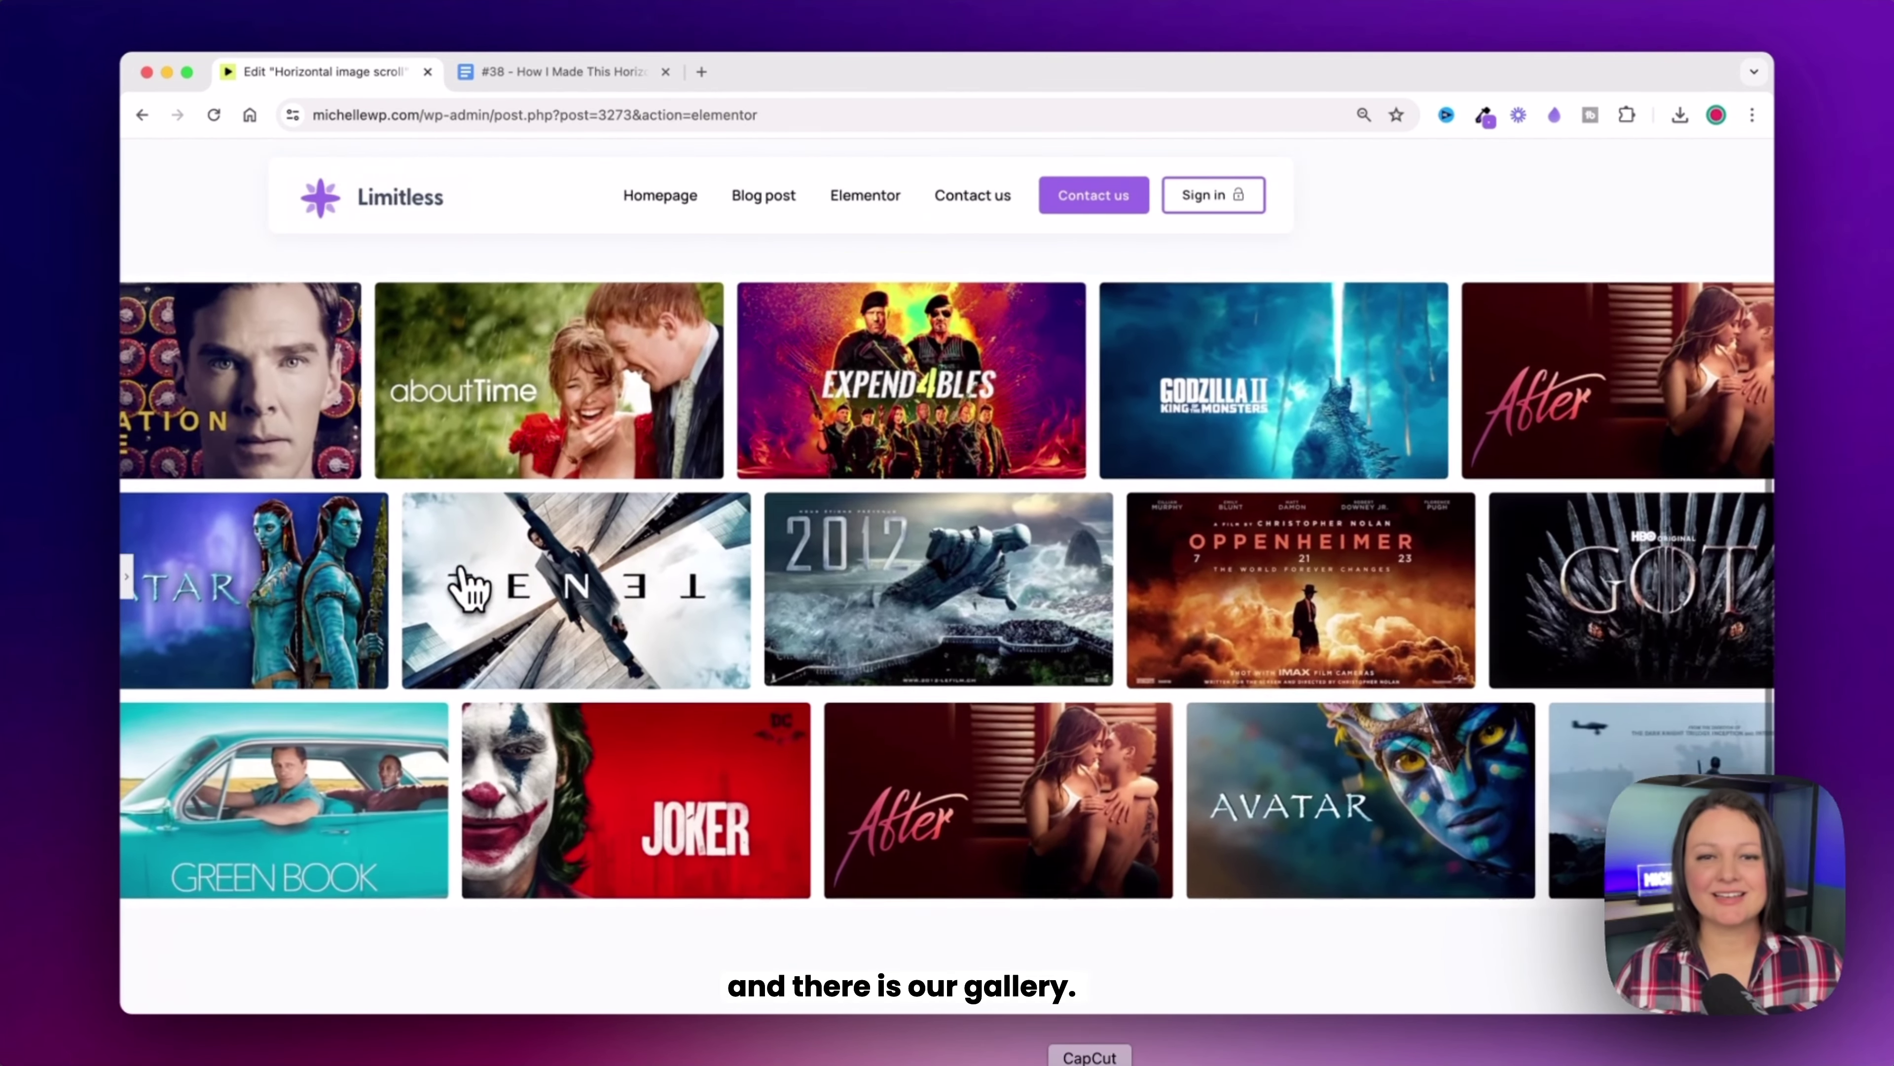
pyautogui.scroll(-3, 468, 590)
pyautogui.scroll(4, 468, 589)
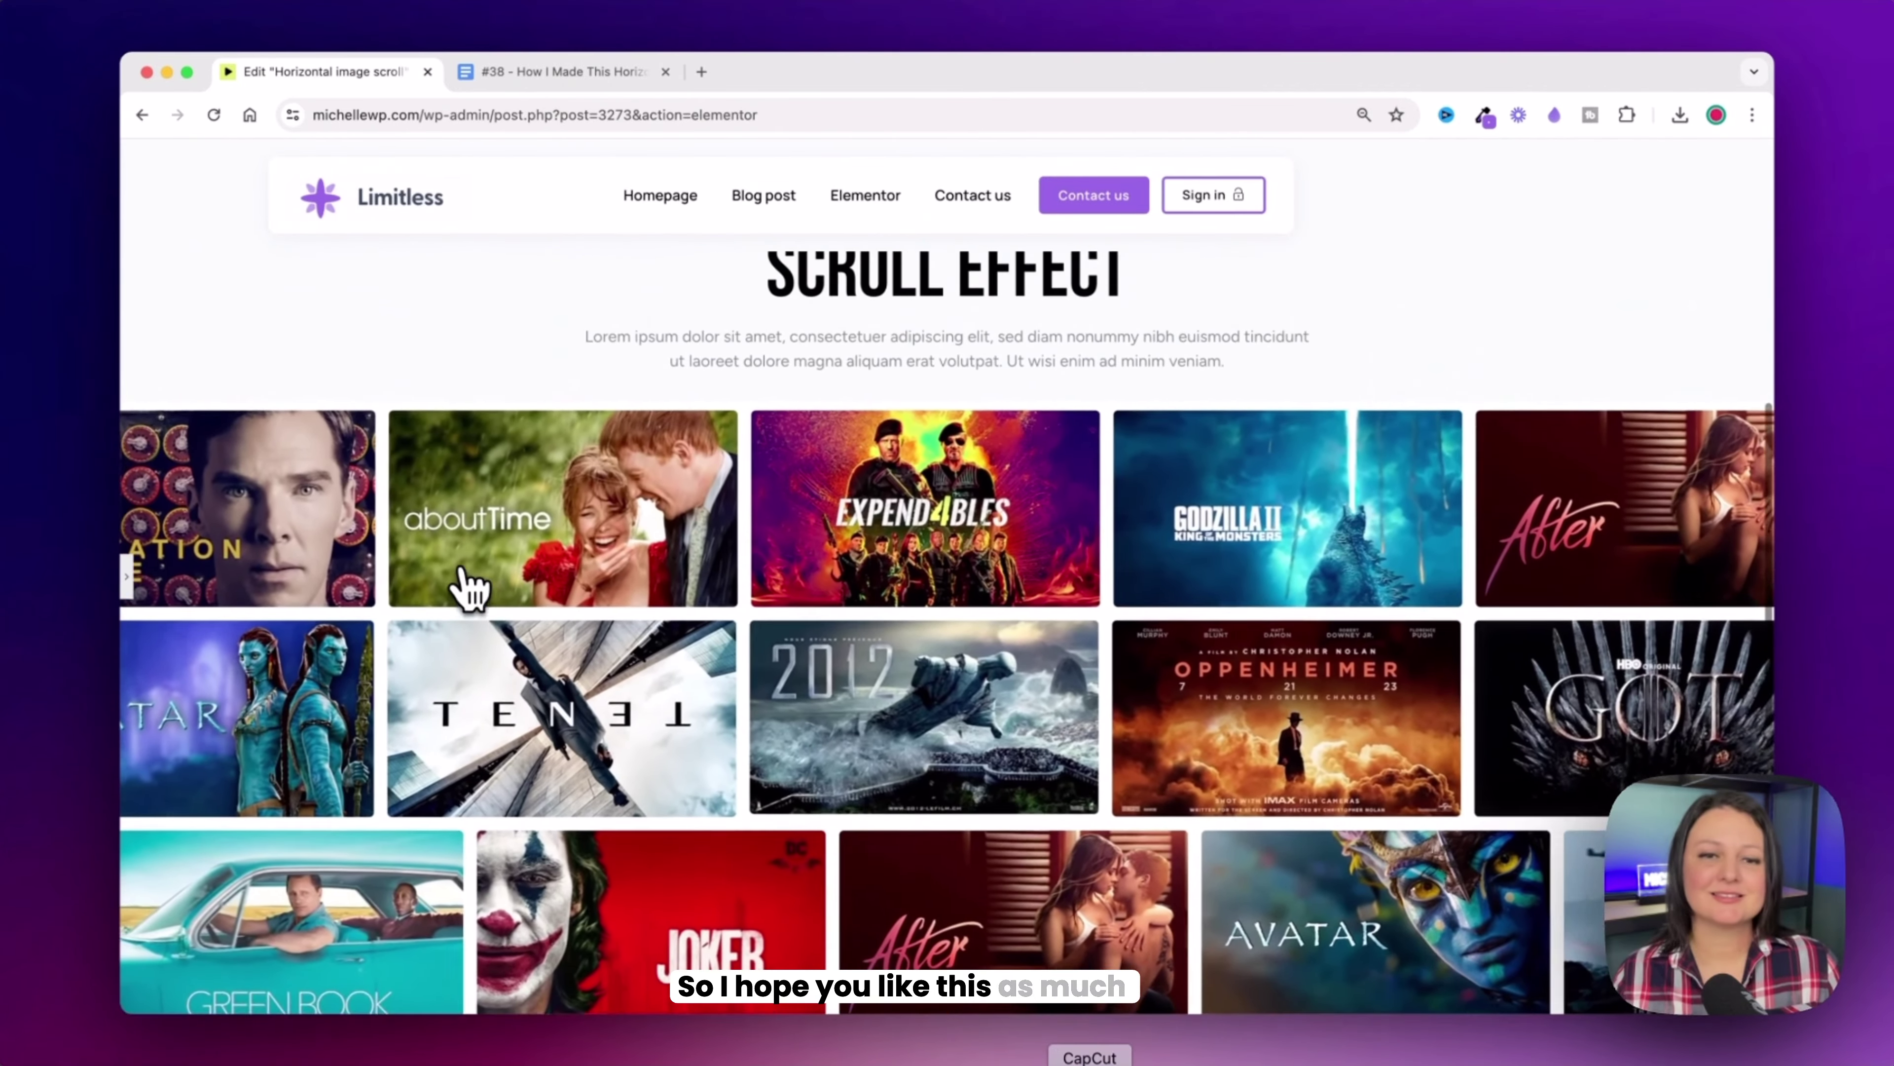
pyautogui.scroll(6, 468, 589)
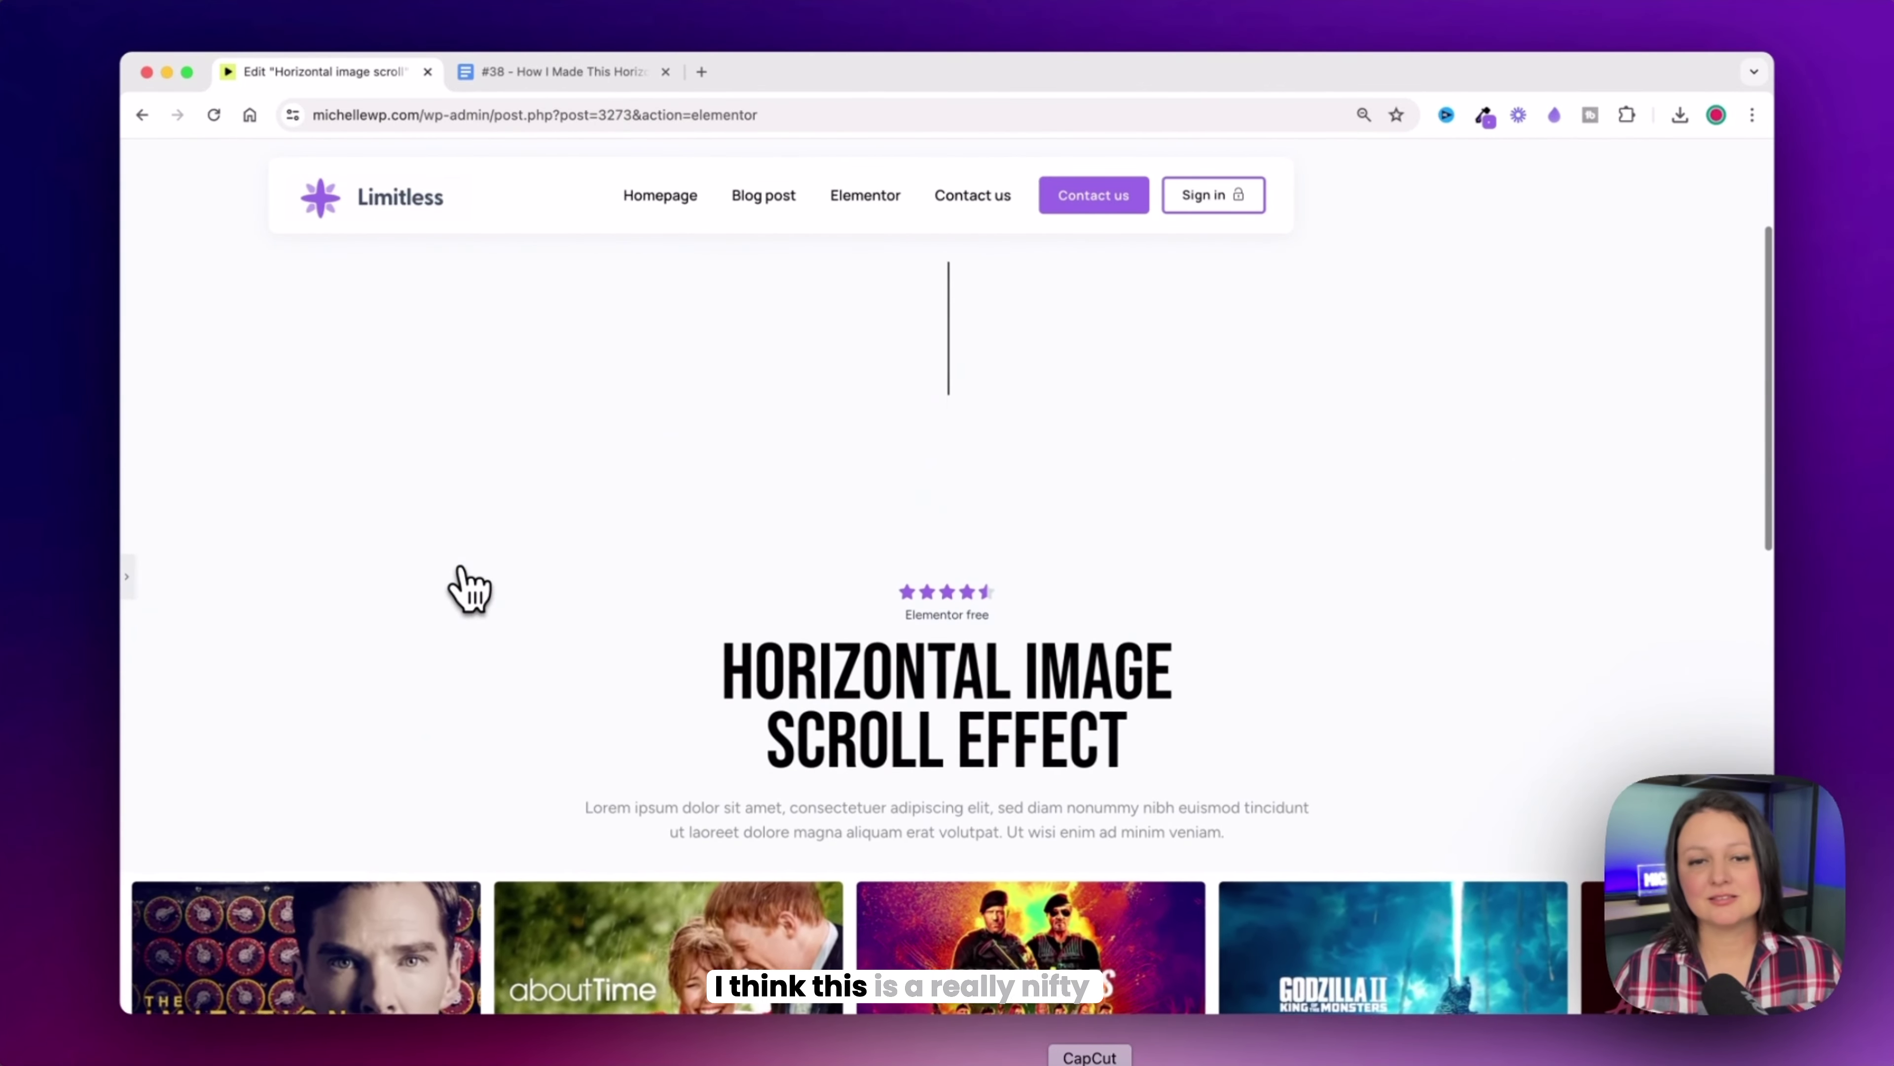
pyautogui.scroll(-6, 468, 589)
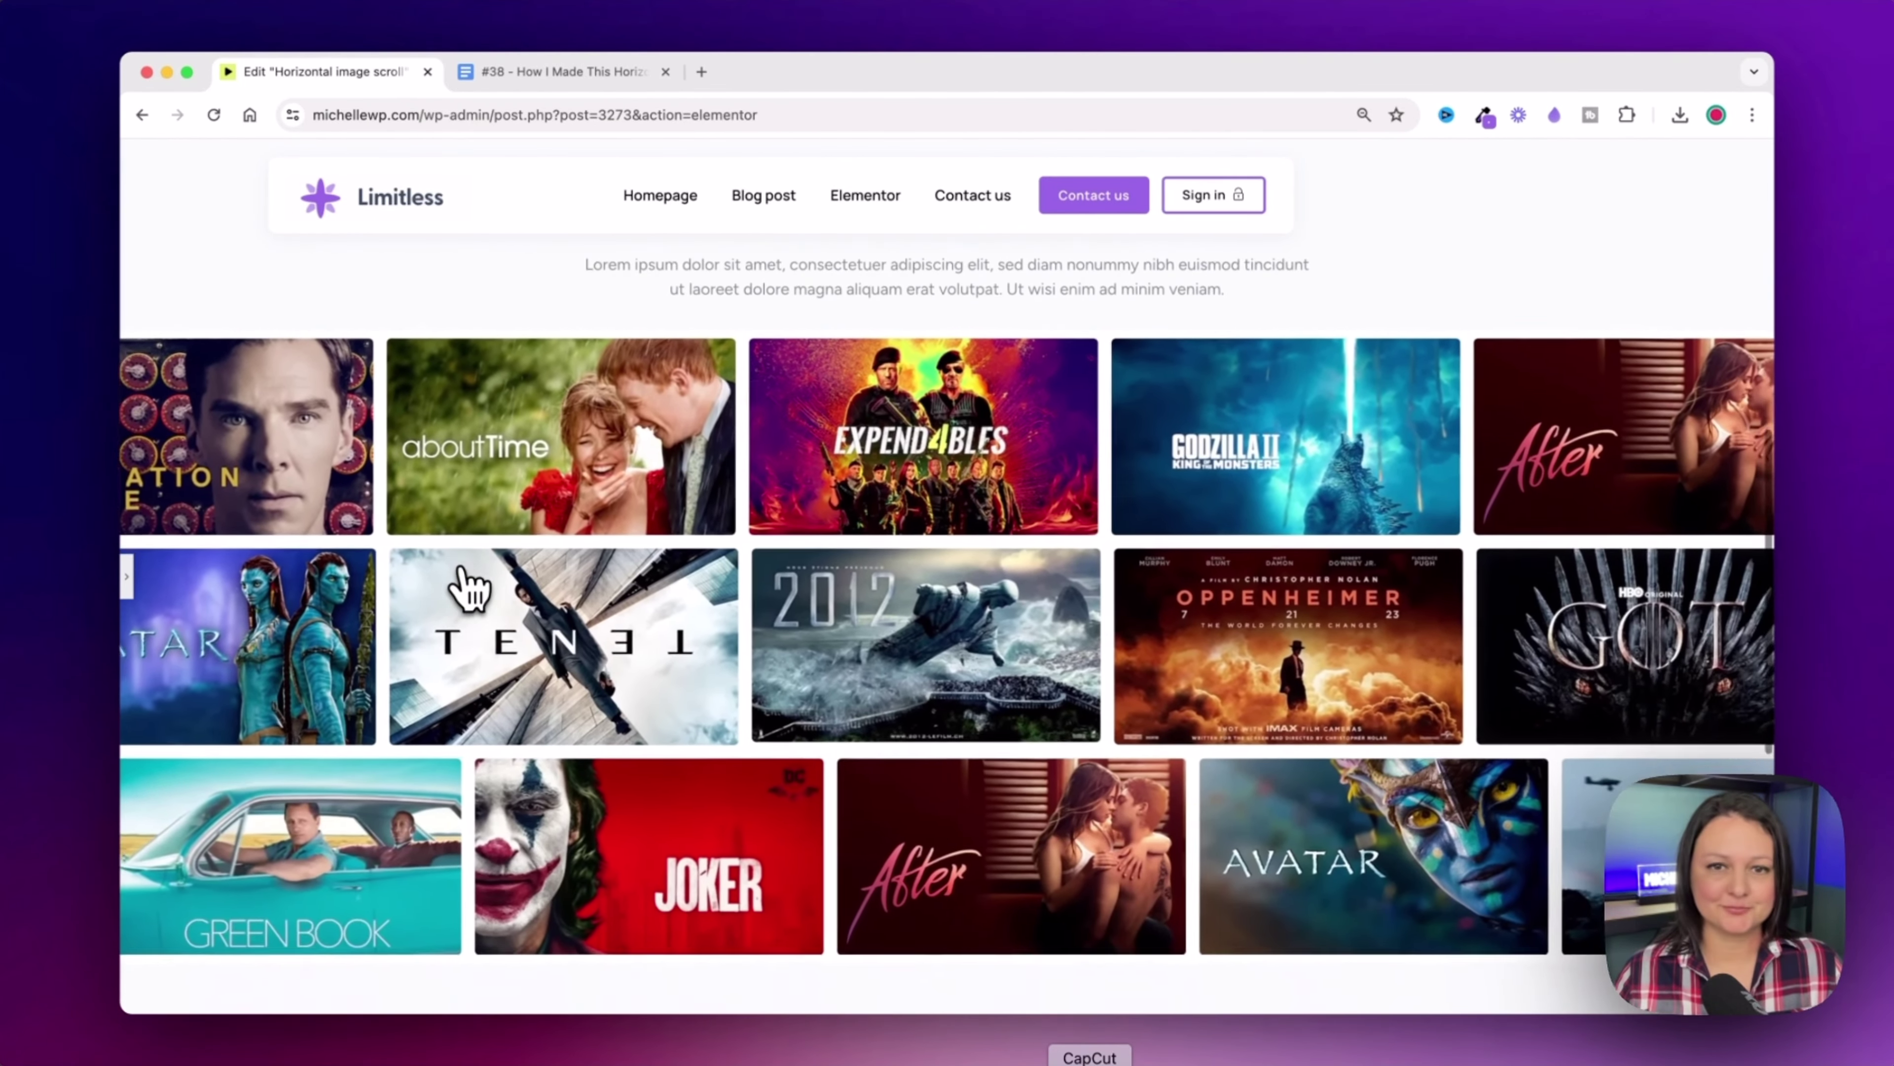
pyautogui.scroll(6, 468, 589)
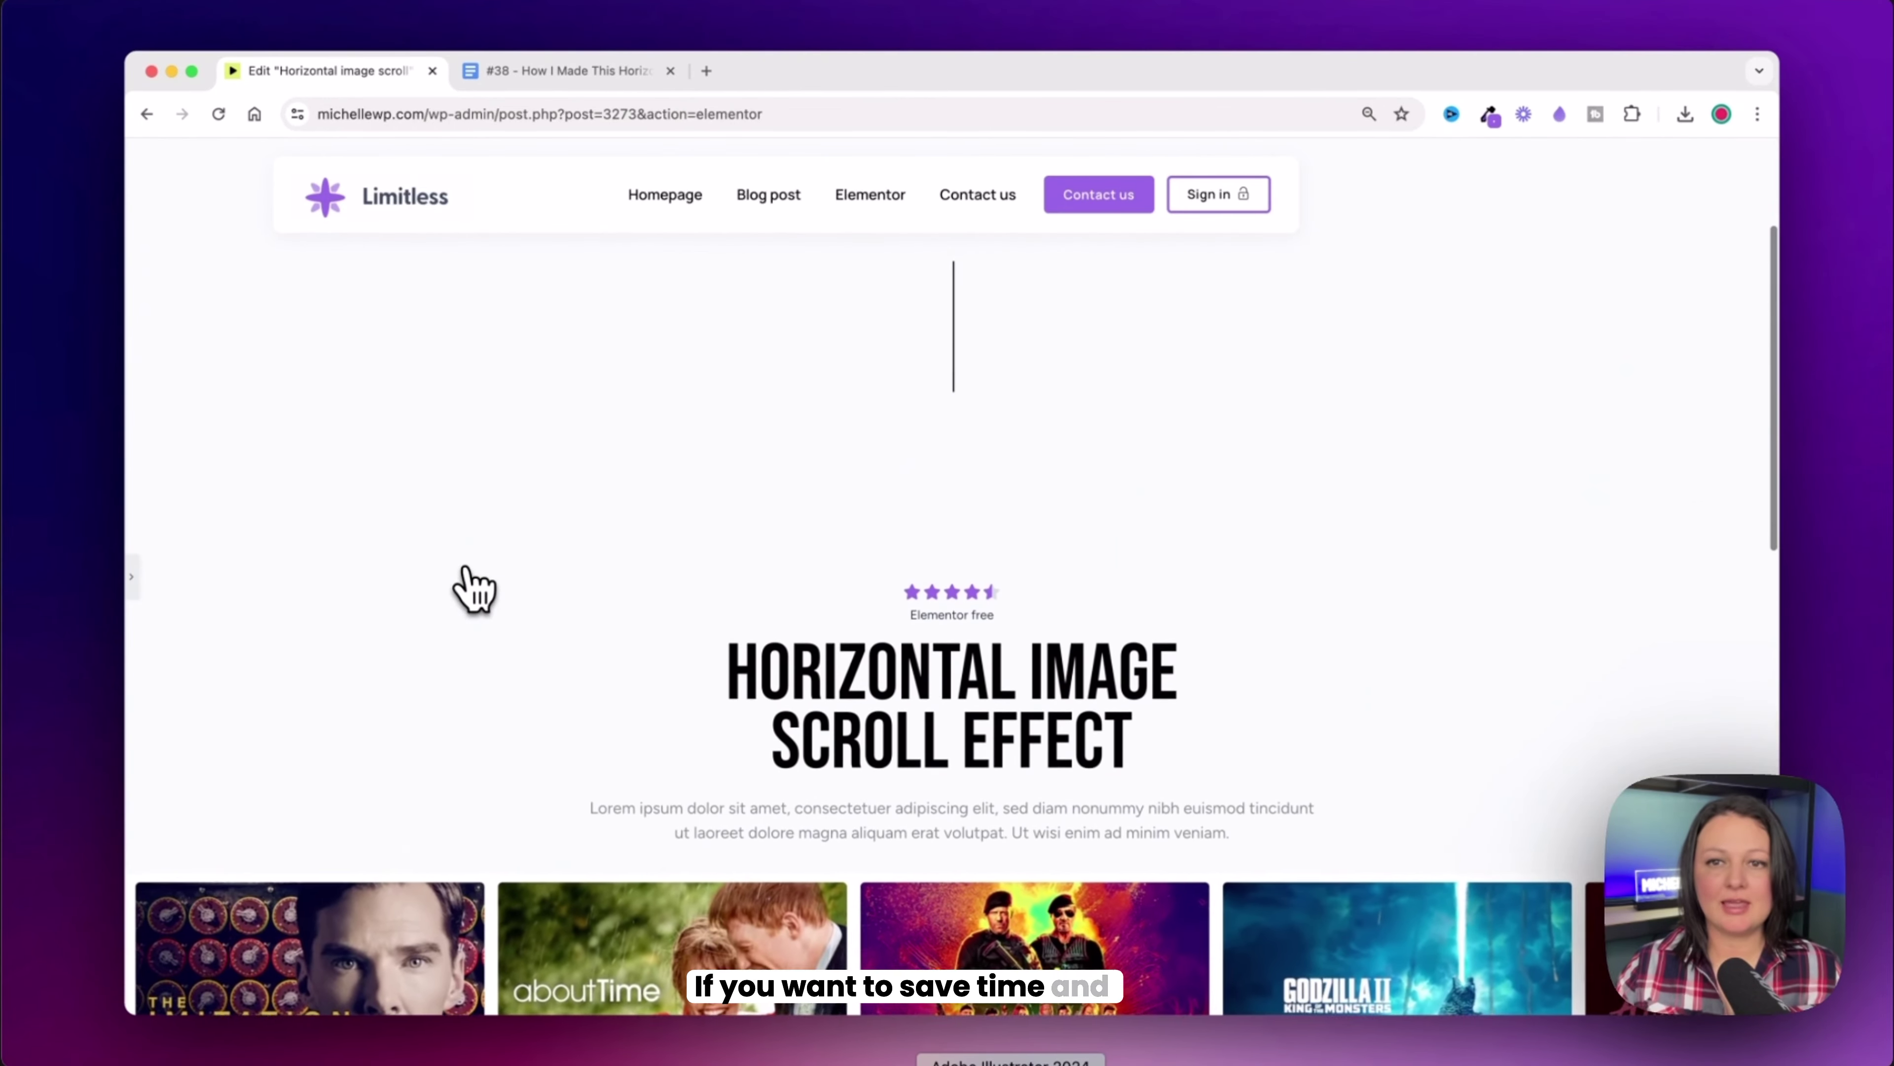
pyautogui.scroll(-6, 475, 590)
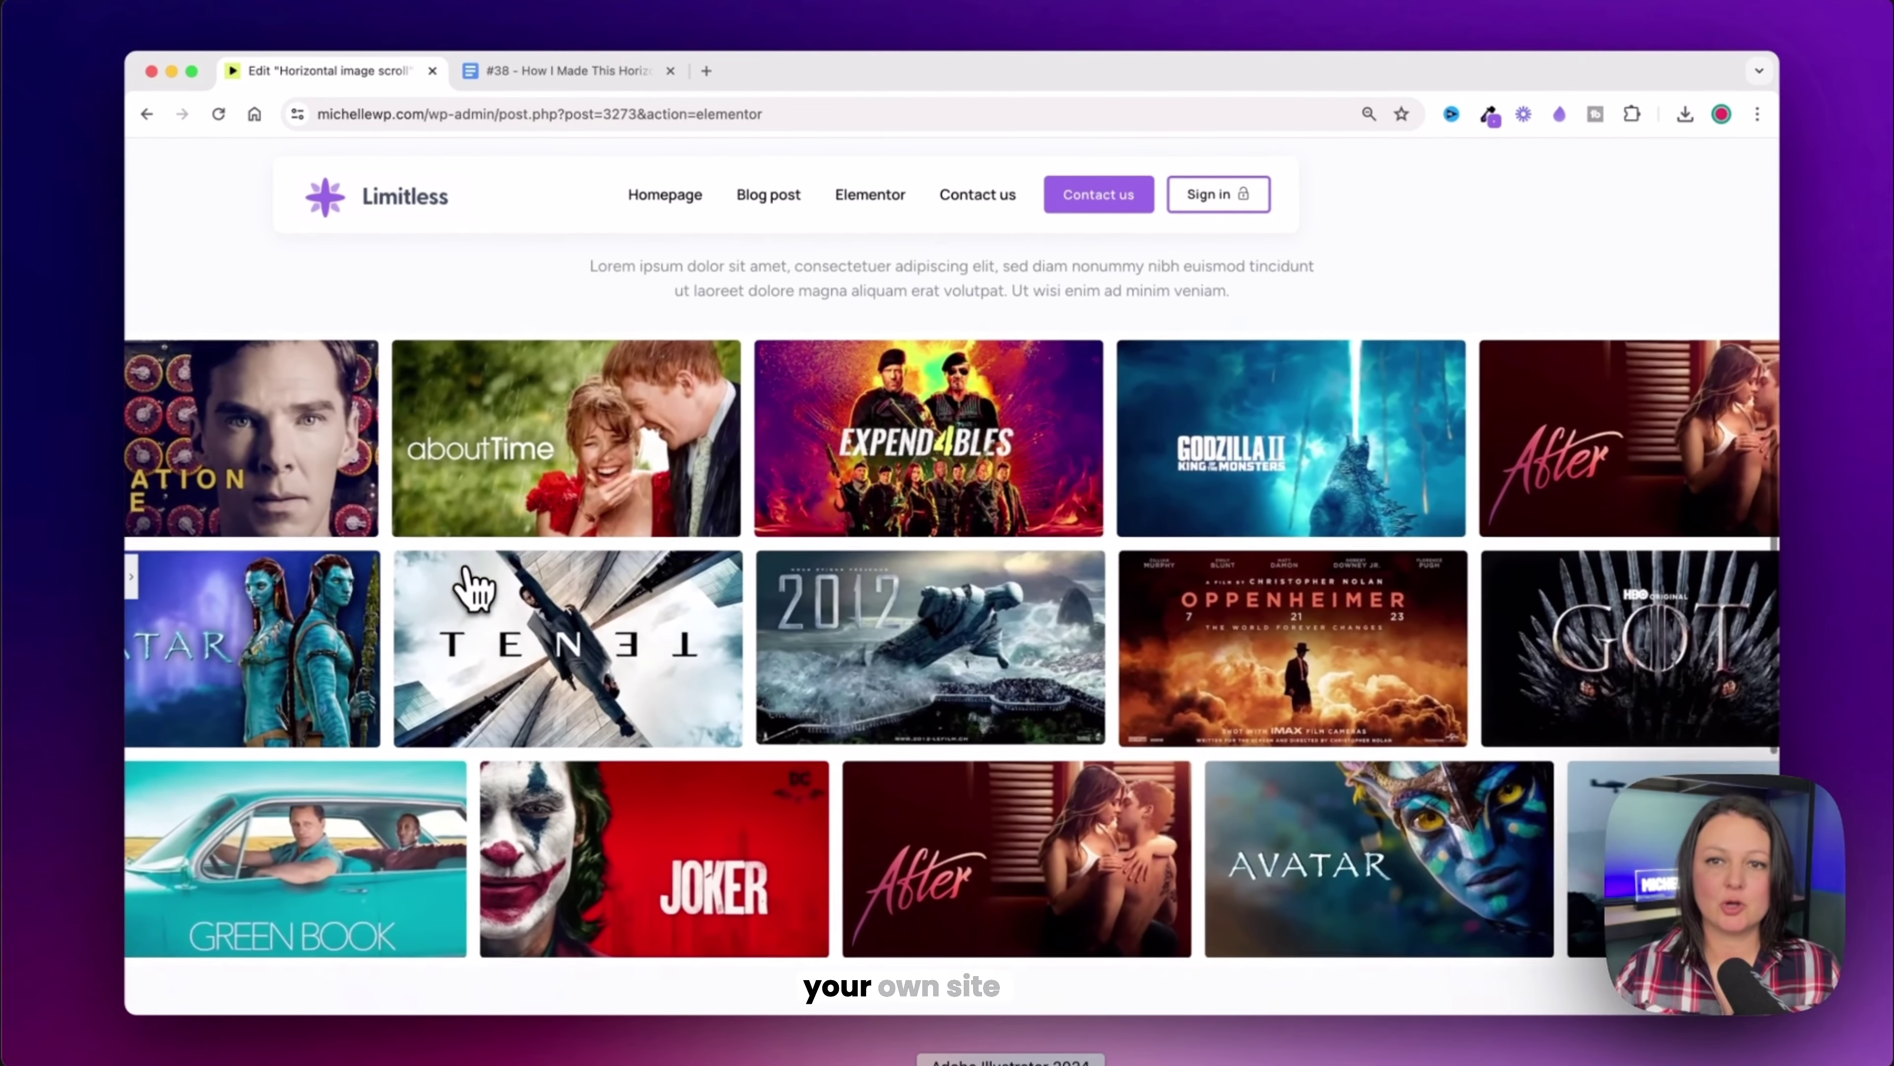
pyautogui.scroll(-4, 474, 590)
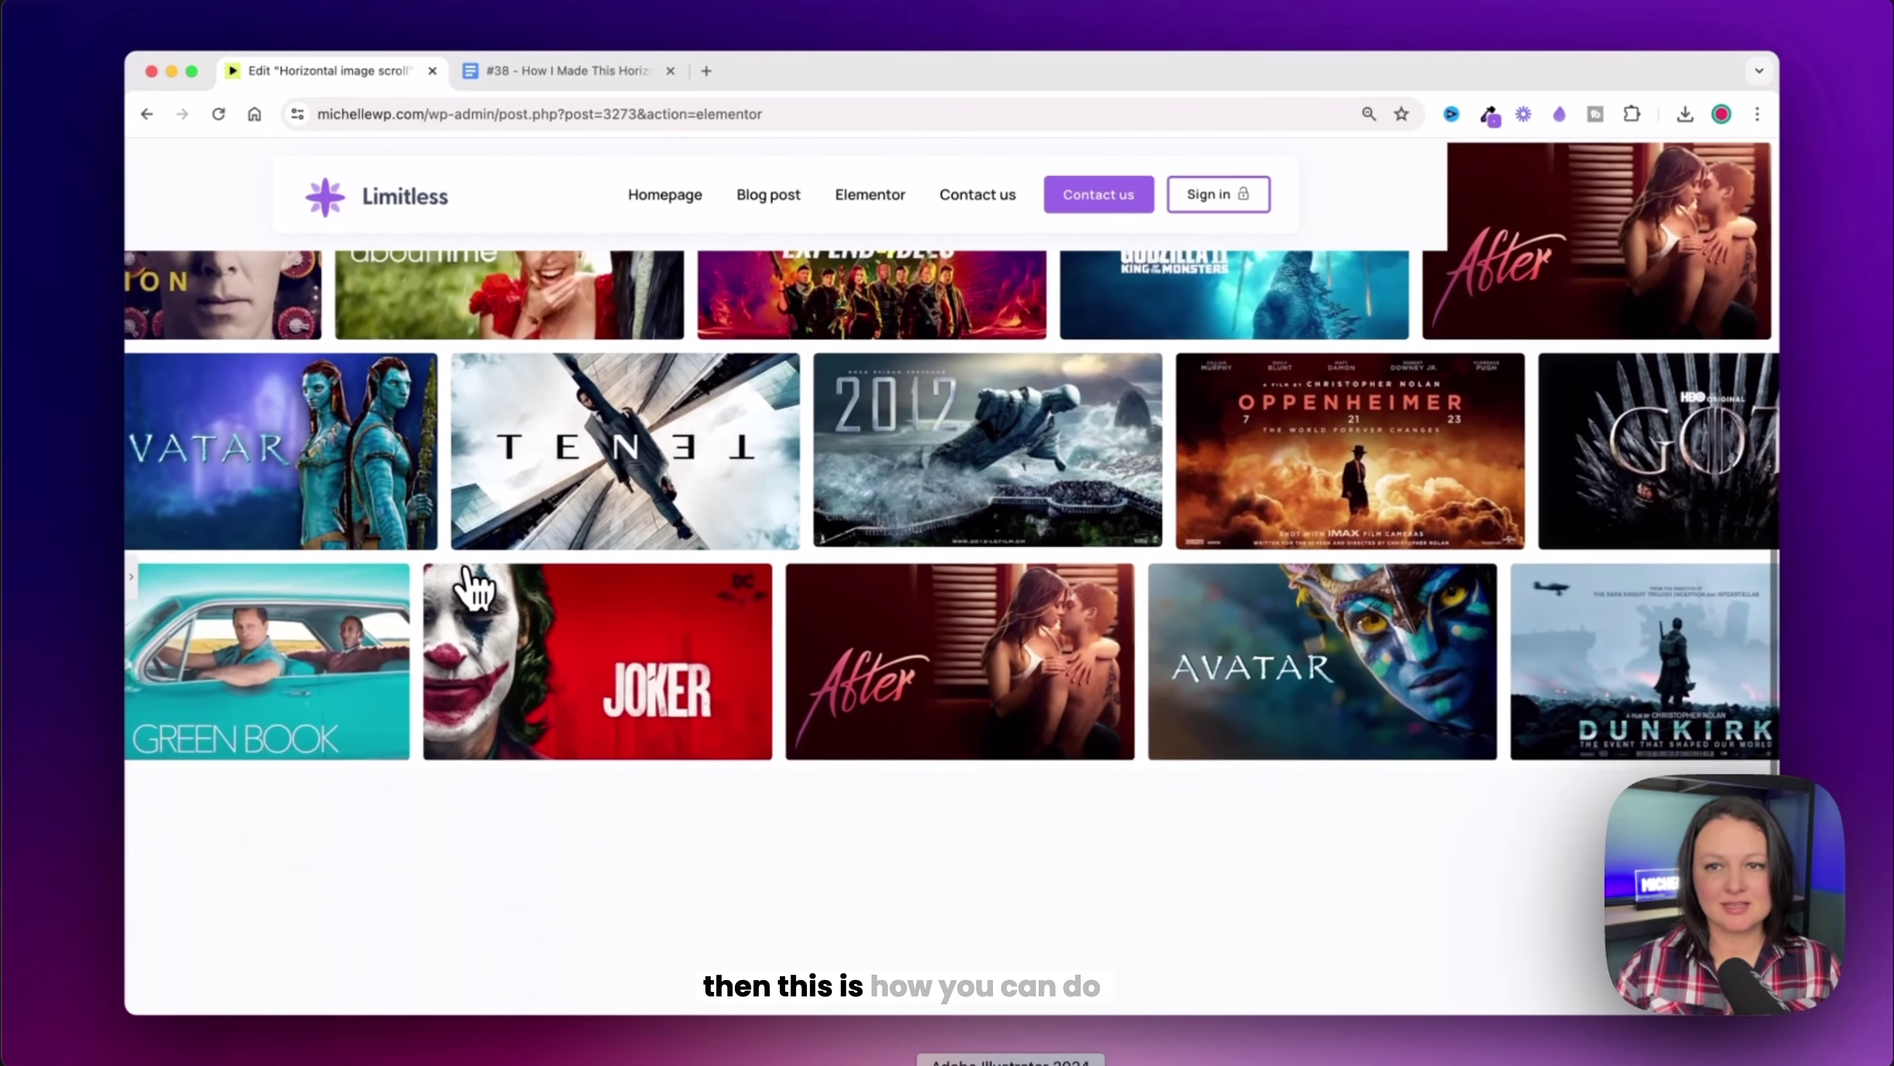
pyautogui.scroll(2, 471, 585)
pyautogui.click(132, 578)
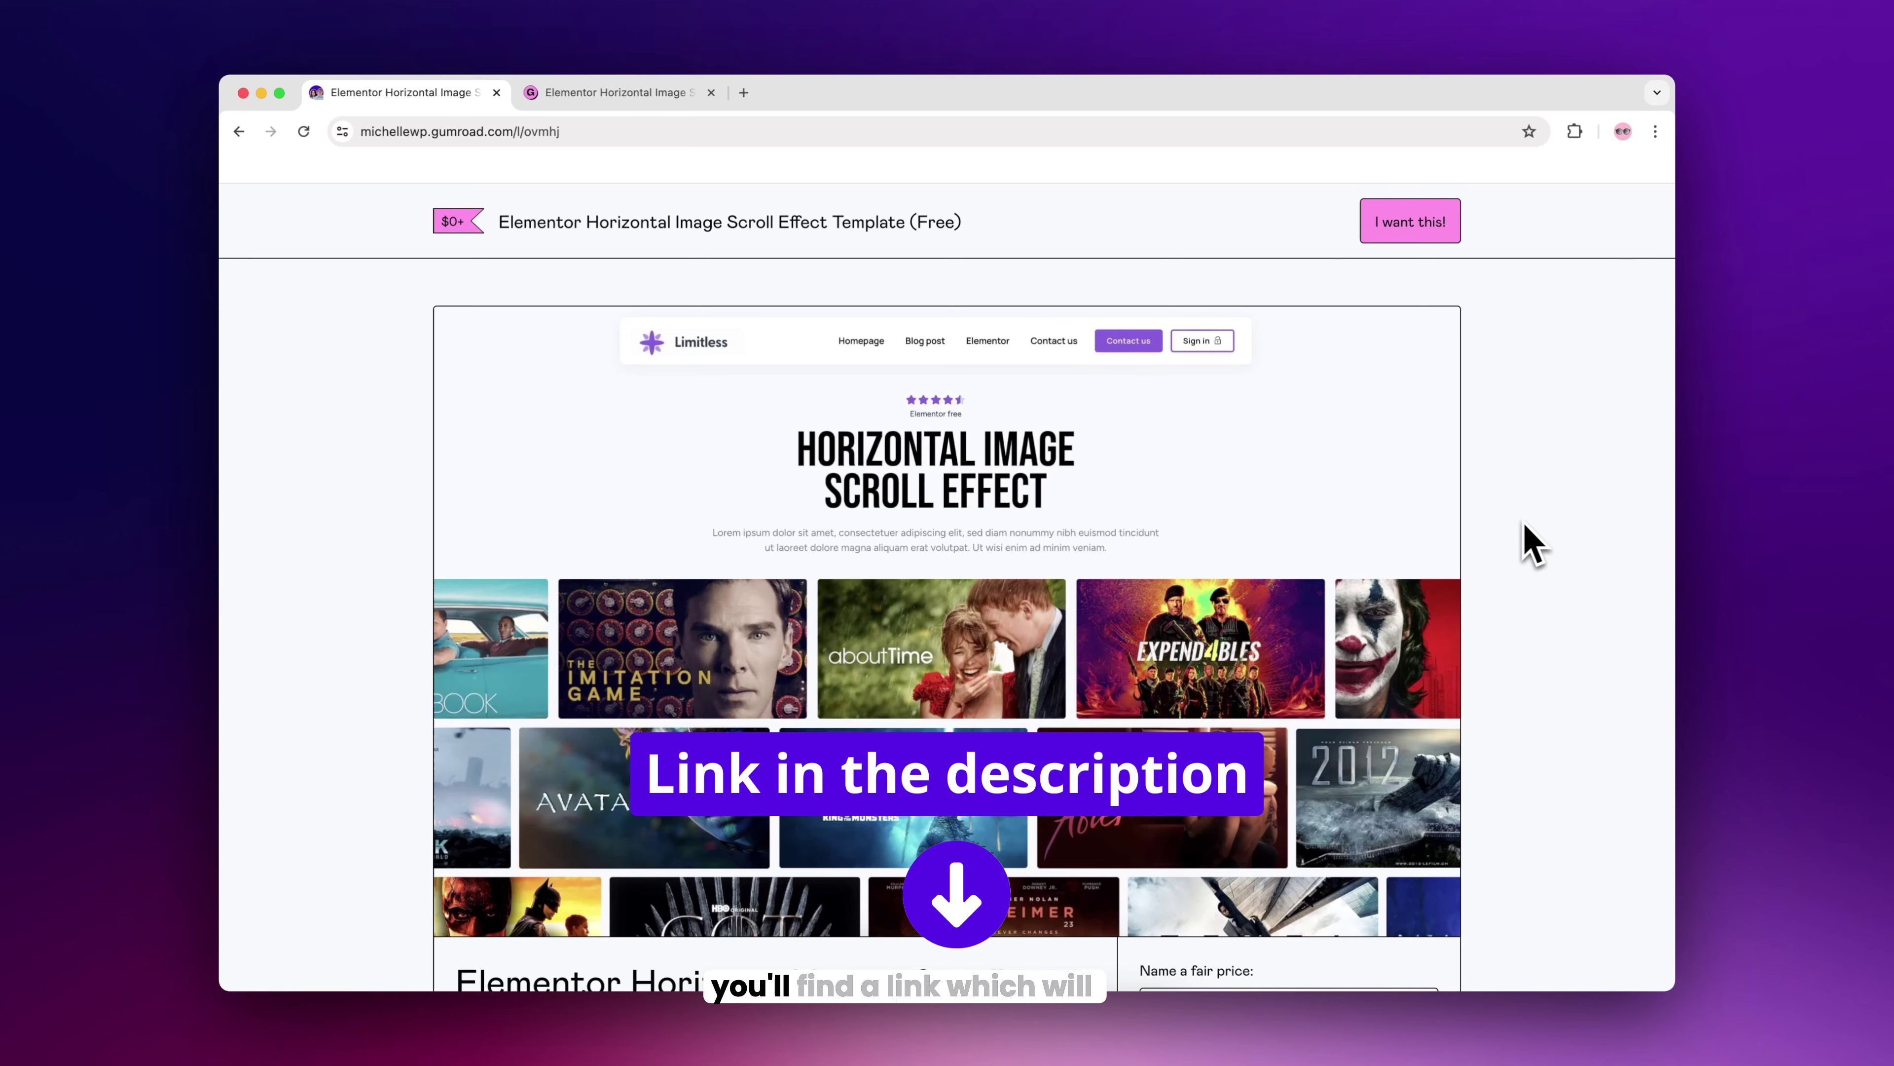
# Step: Download the Horizontal Image Scroll Effect Template zip and show it in Finder
pyautogui.scroll(-4, 1532, 545)
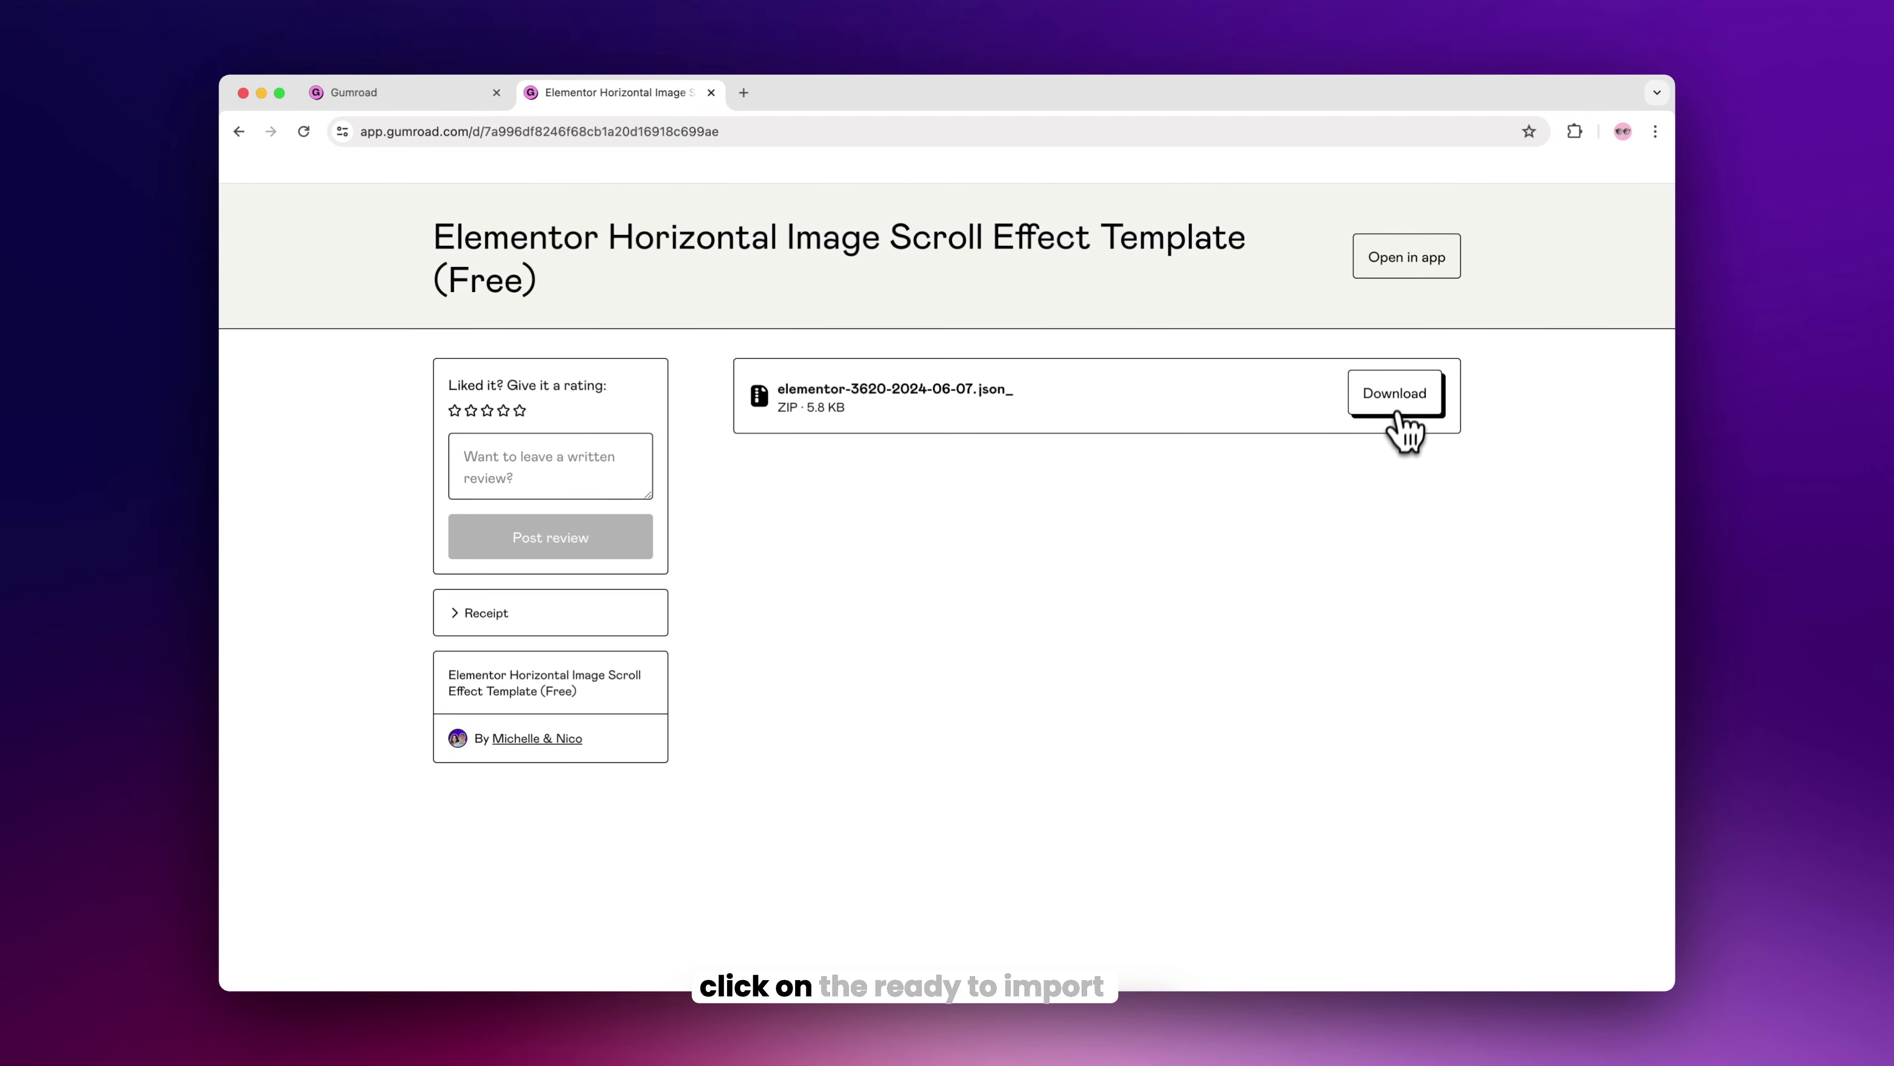
pyautogui.click(1399, 400)
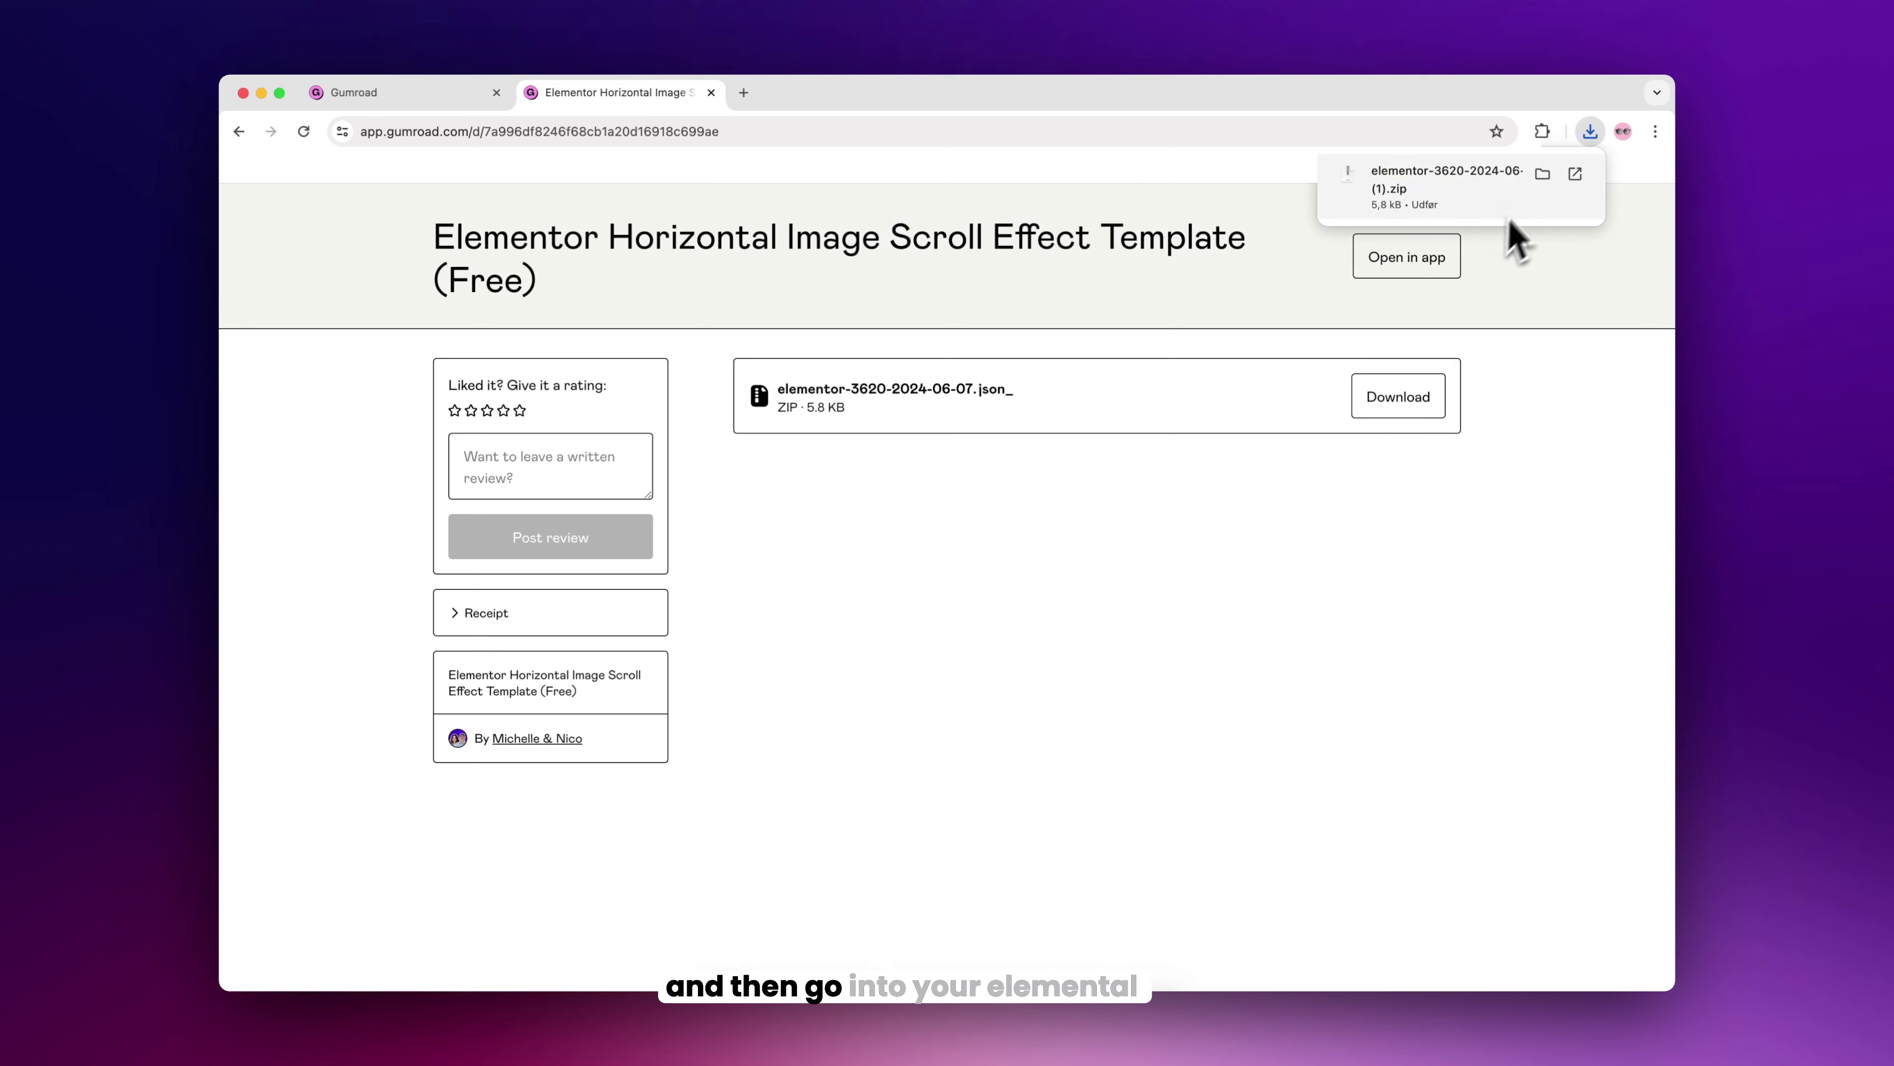
pyautogui.click(1542, 176)
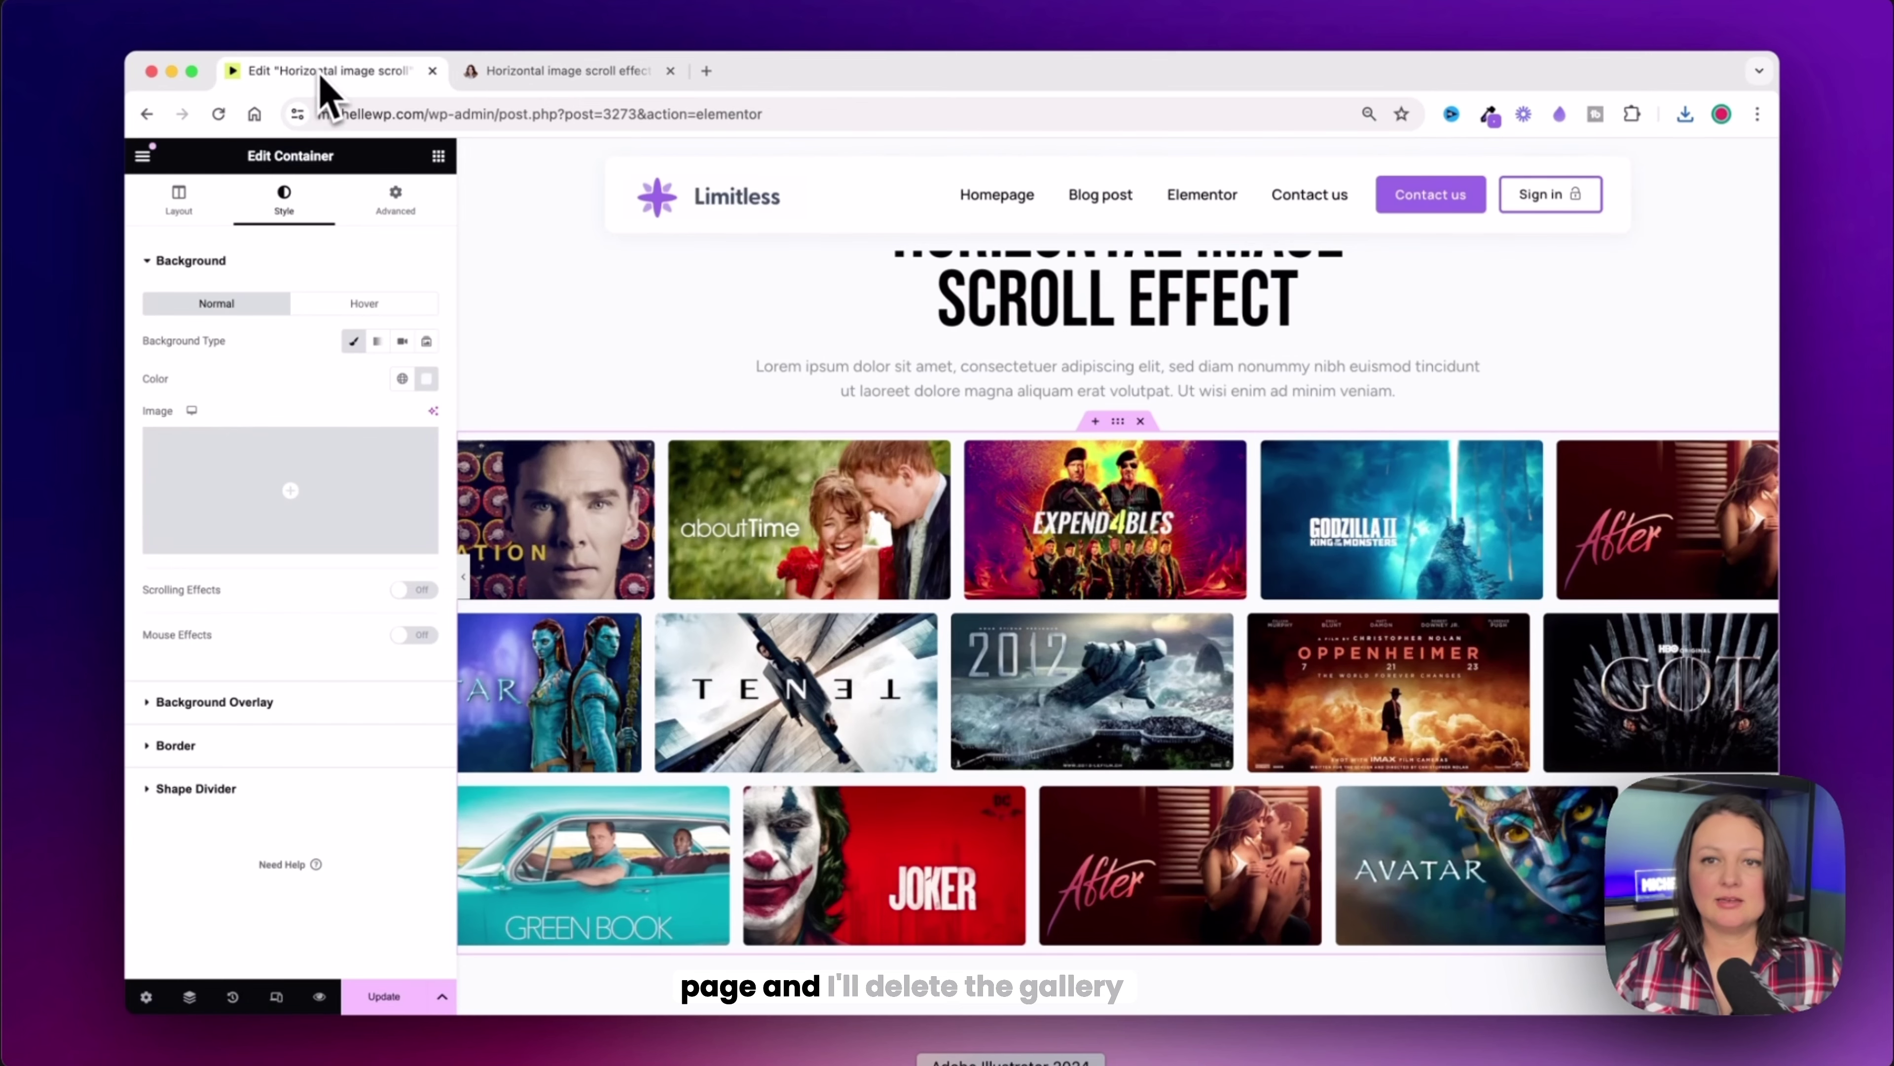
# Step: Delete the old gallery container and open My Templates import in the template library
pyautogui.click(1141, 424)
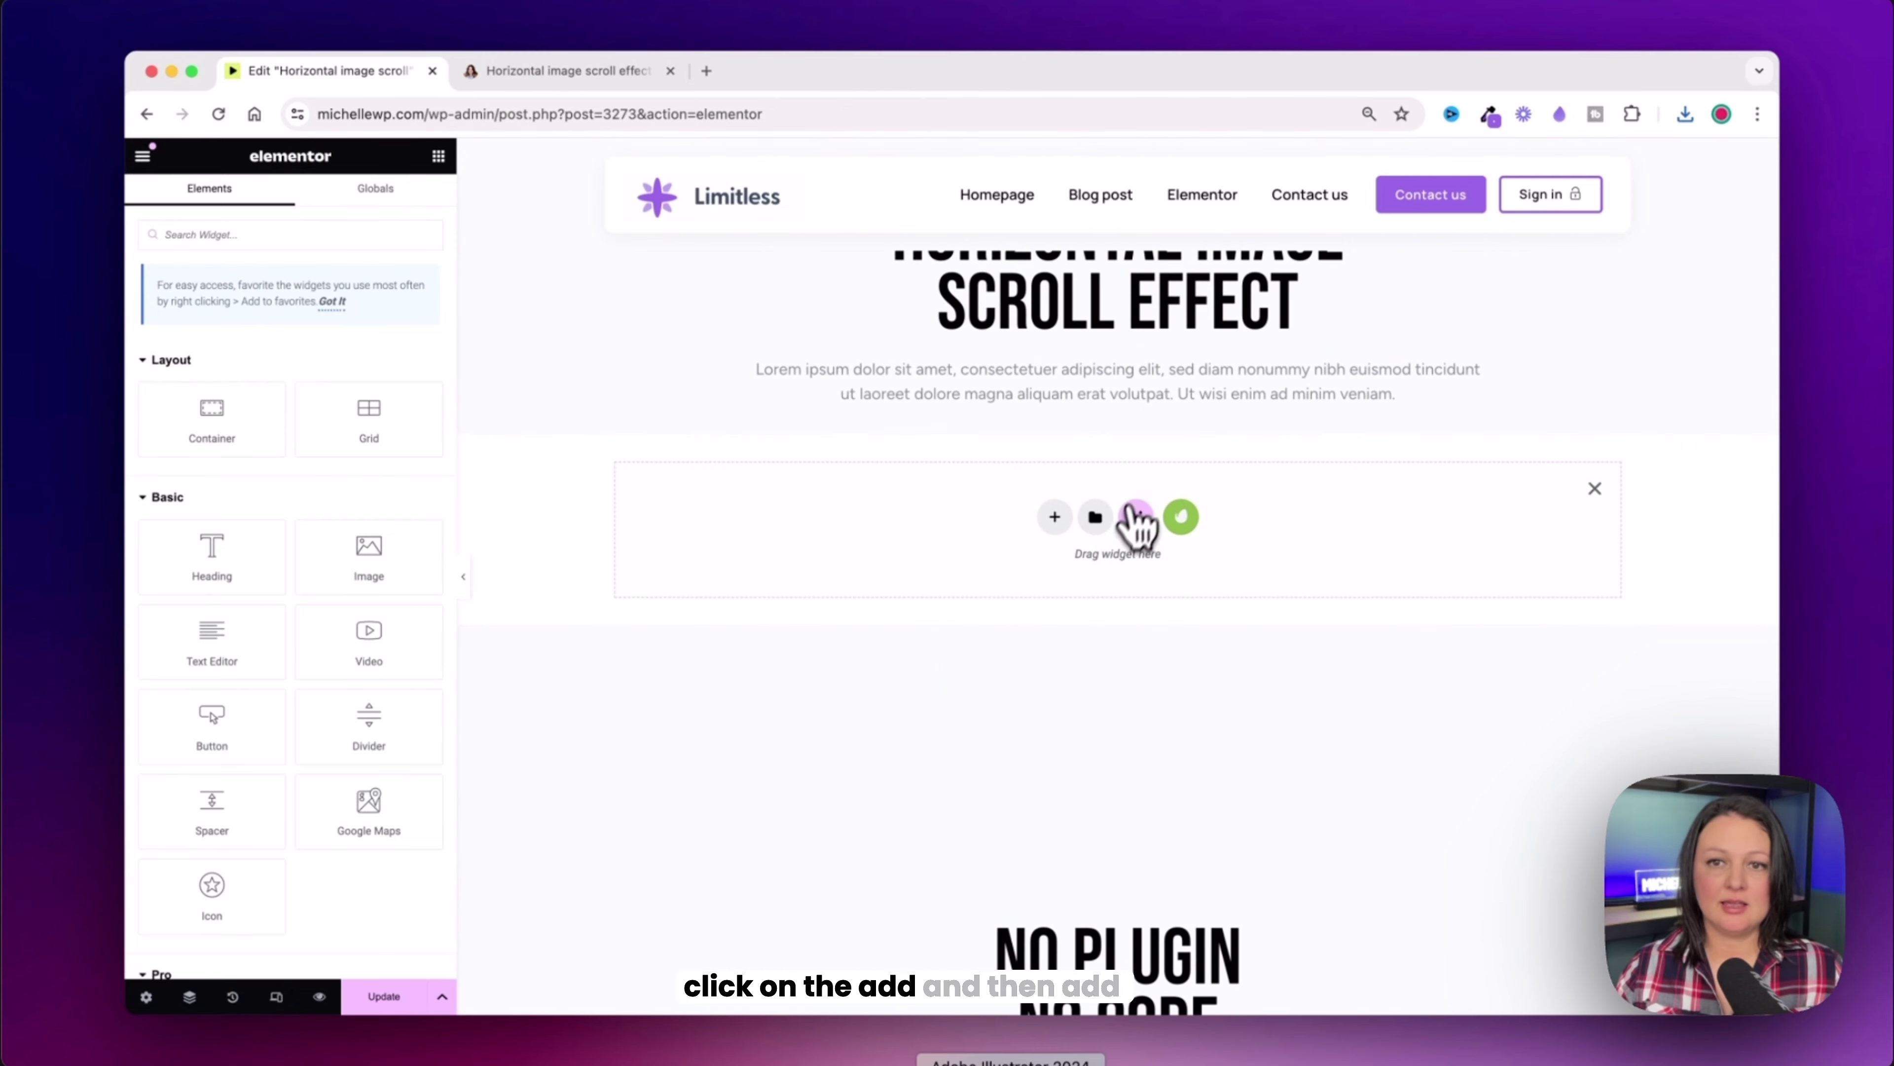
pyautogui.click(1102, 516)
pyautogui.click(1005, 238)
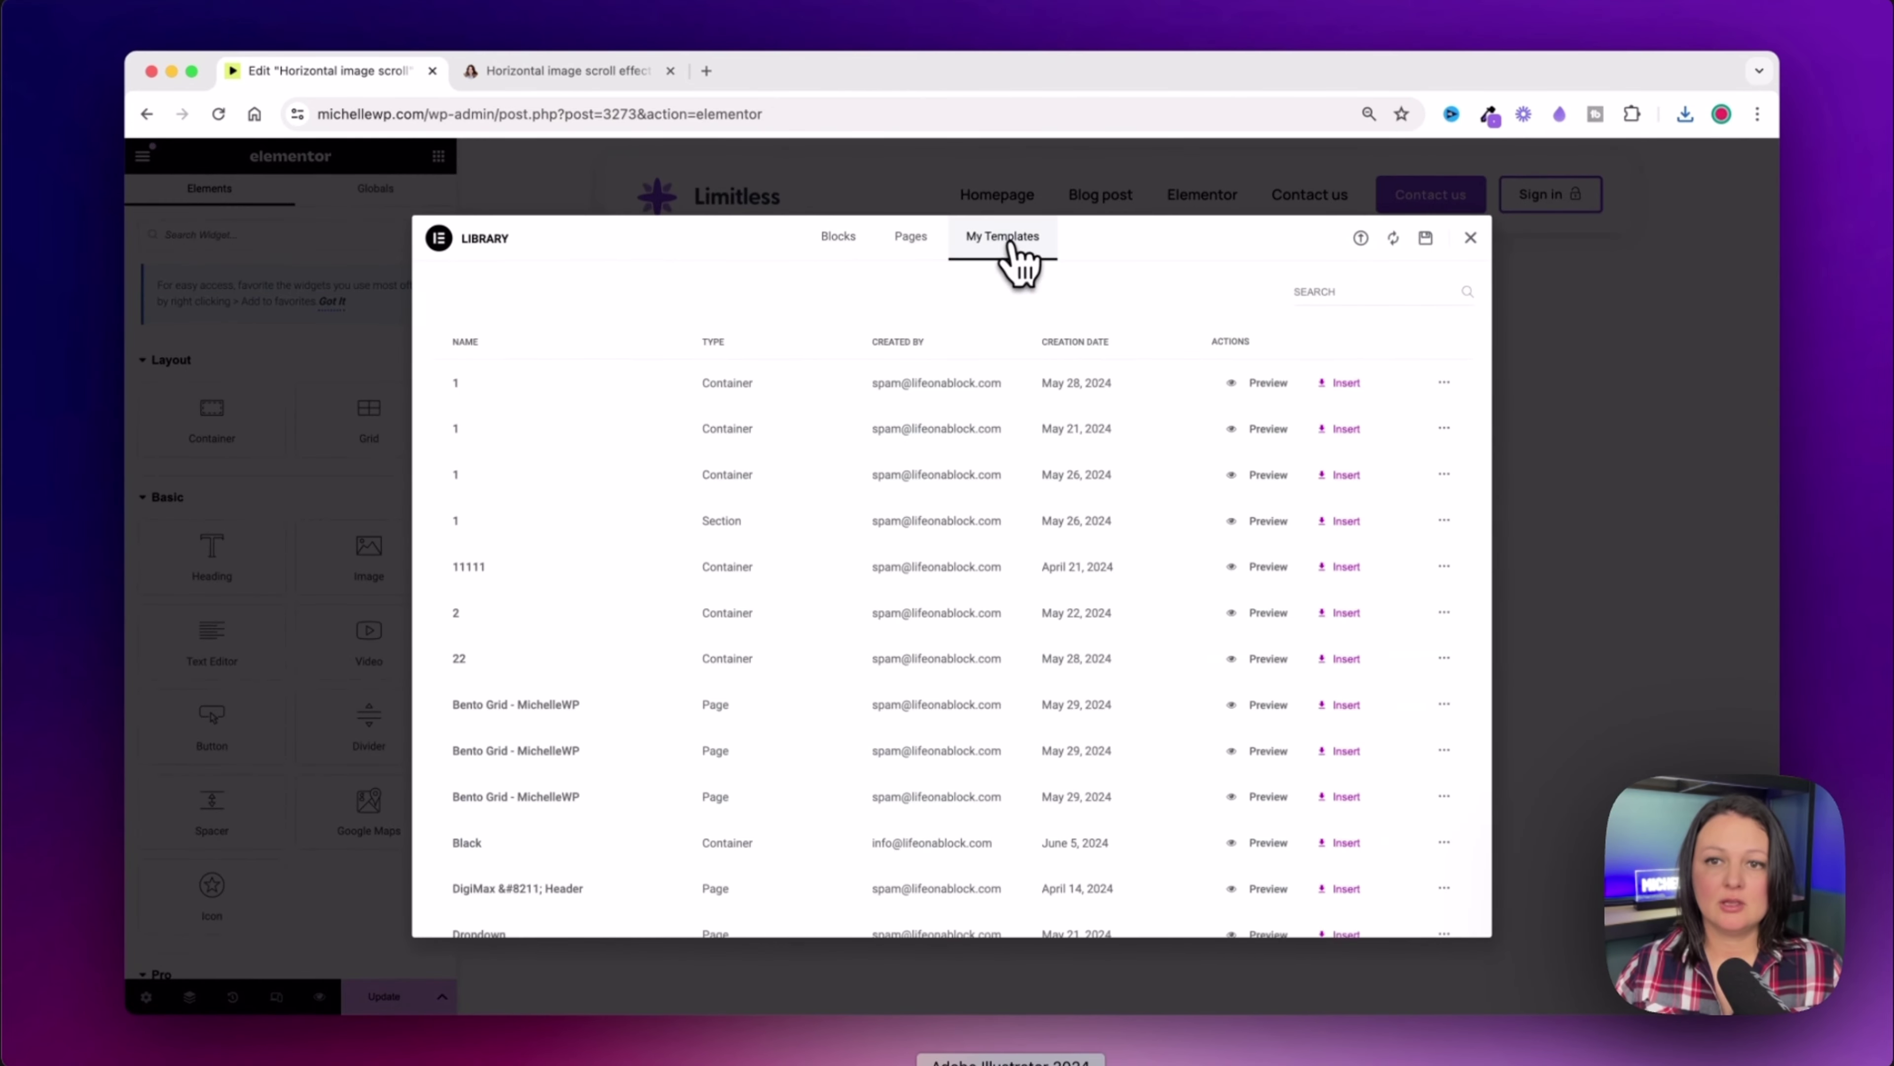
pyautogui.click(1361, 239)
# Step: Import the extracted Horizontal Image Scroll template JSON and insert it into the page
pyautogui.click(1684, 114)
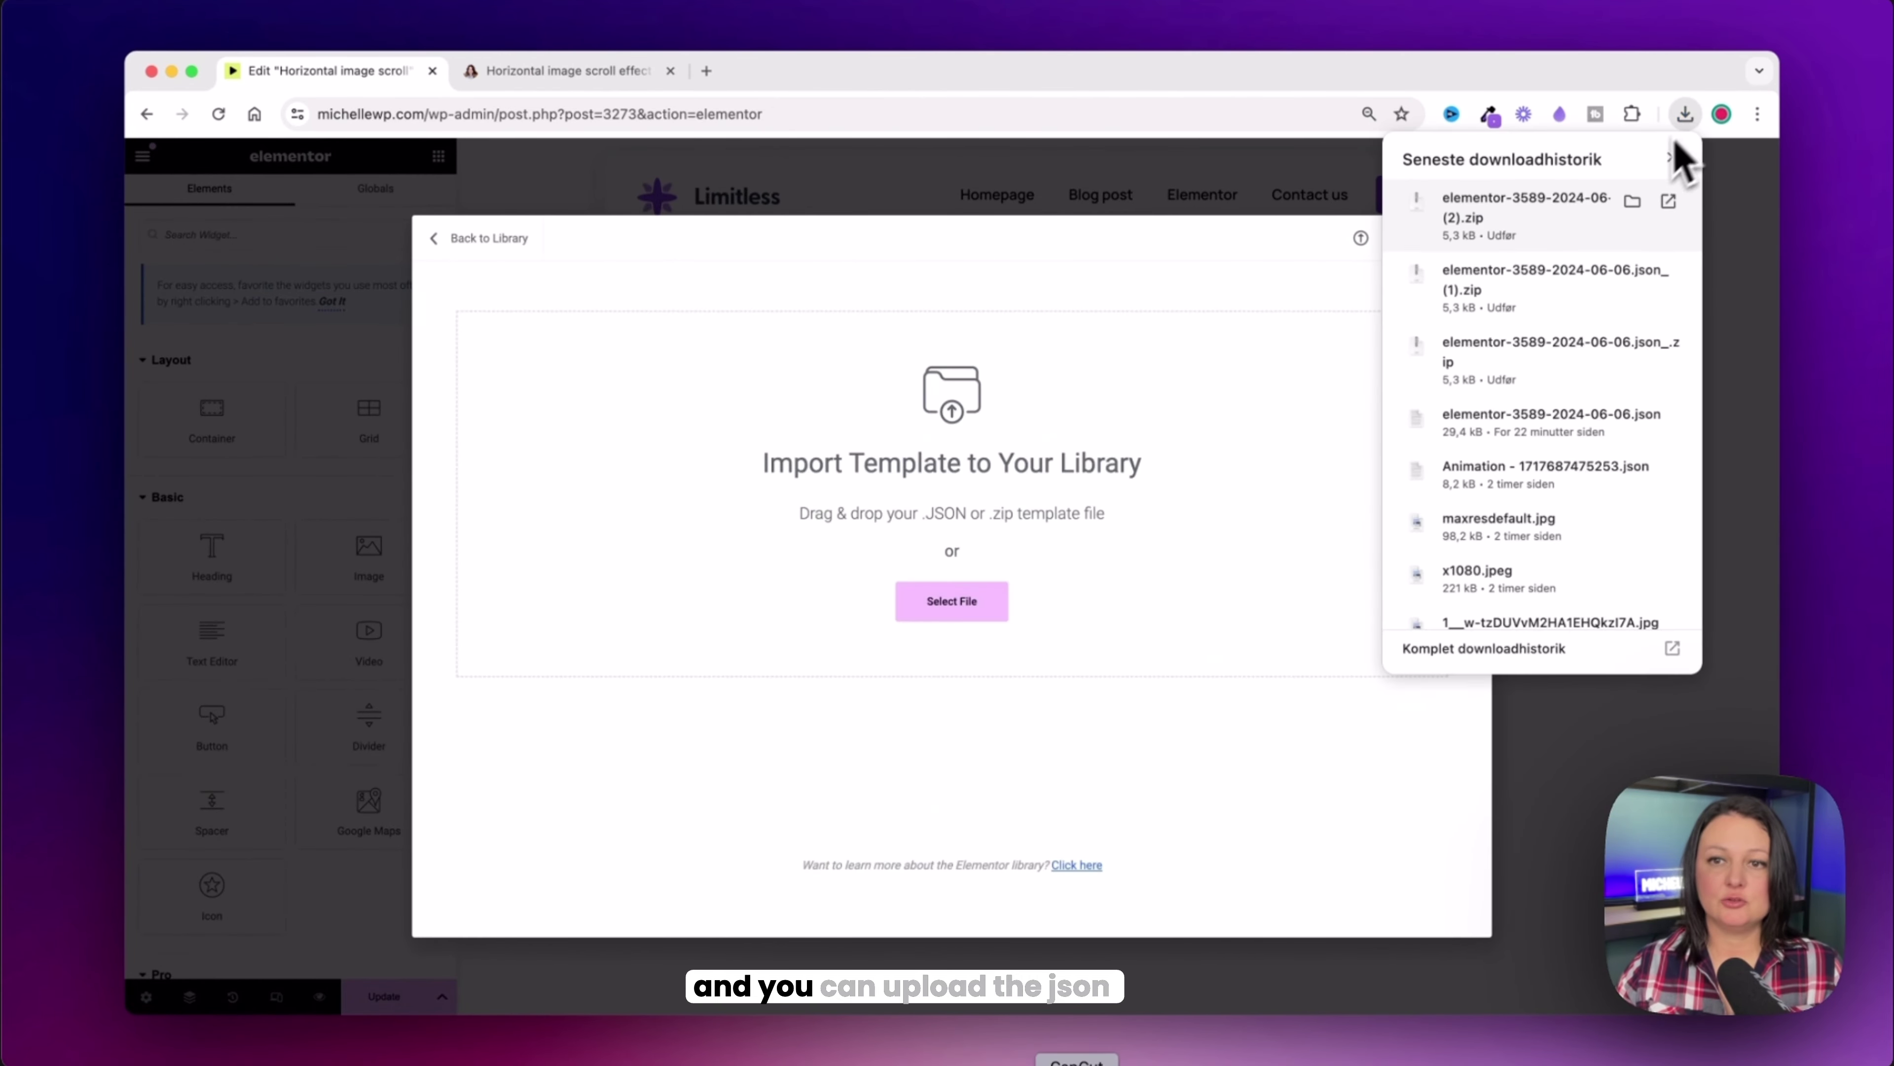
pyautogui.click(1632, 202)
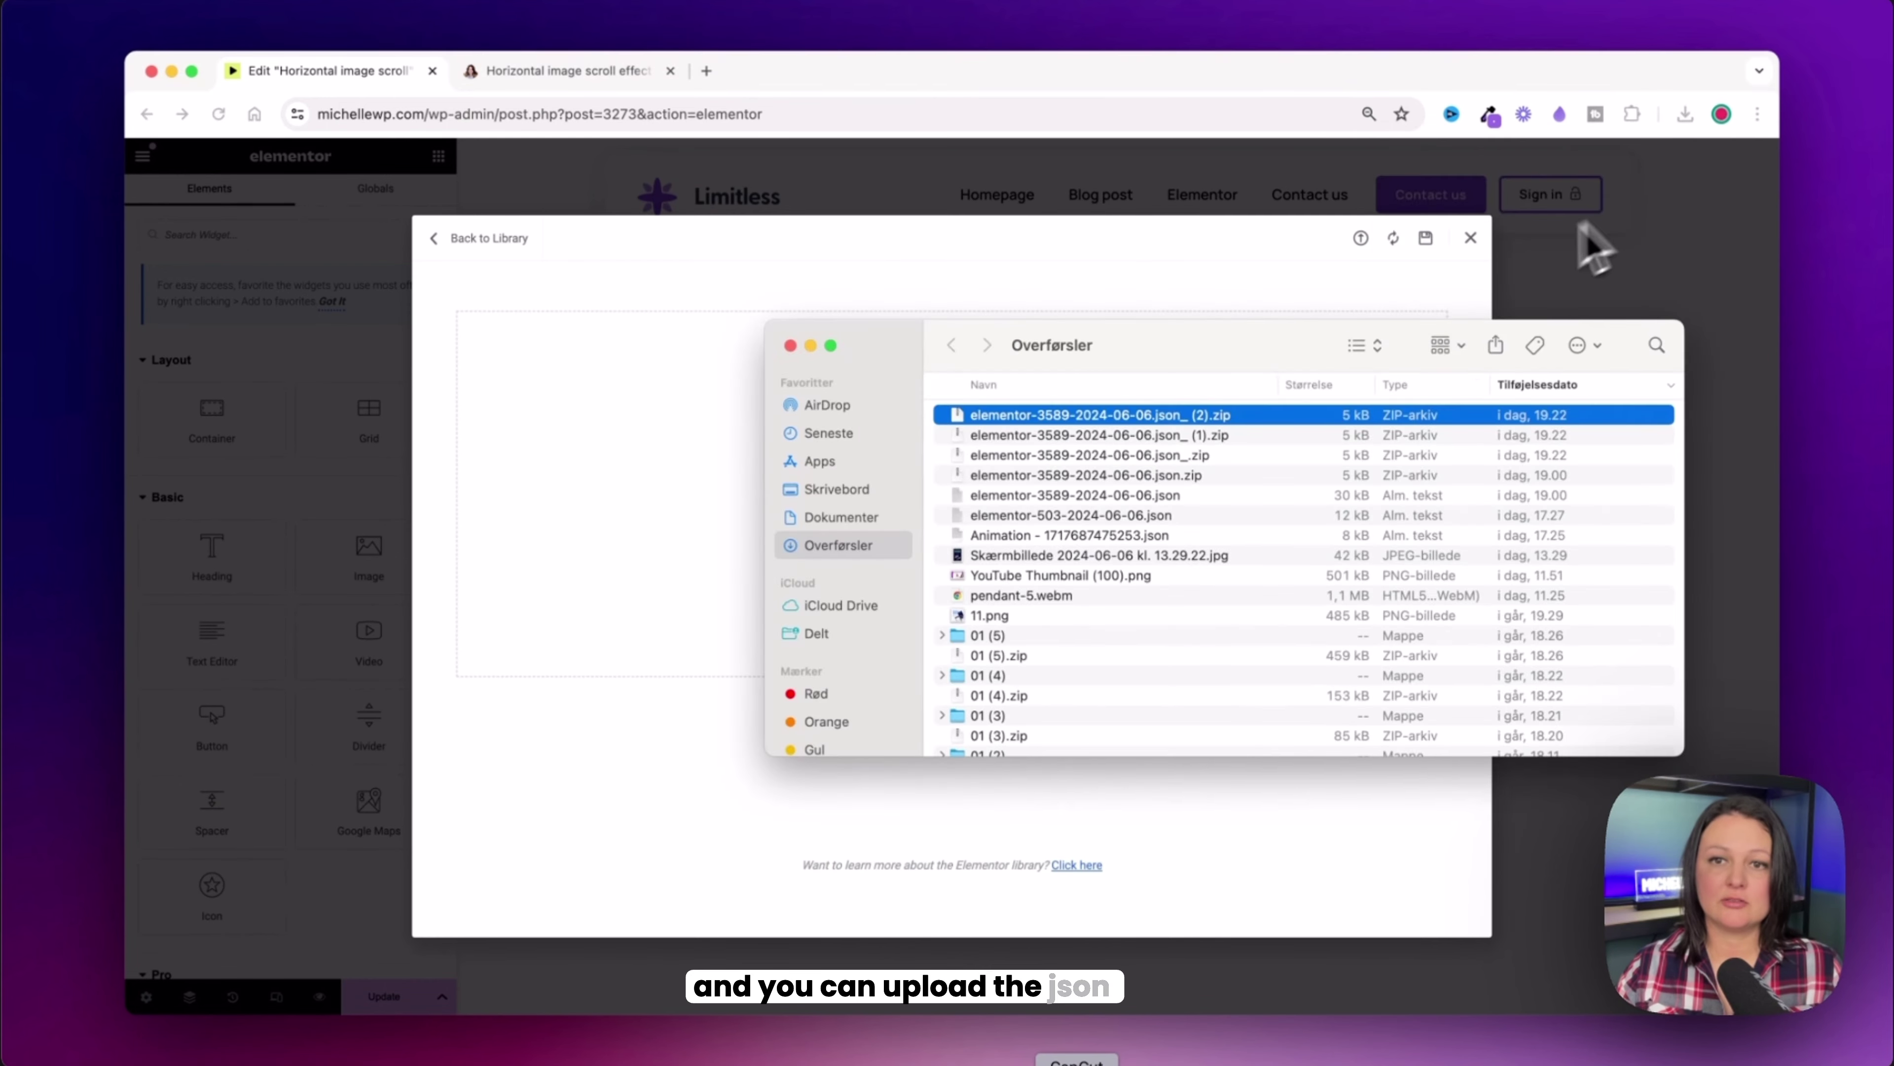
pyautogui.doubleClick(1376, 416)
pyautogui.moveTo(1216, 426); pyautogui.dragTo(1277, 742)
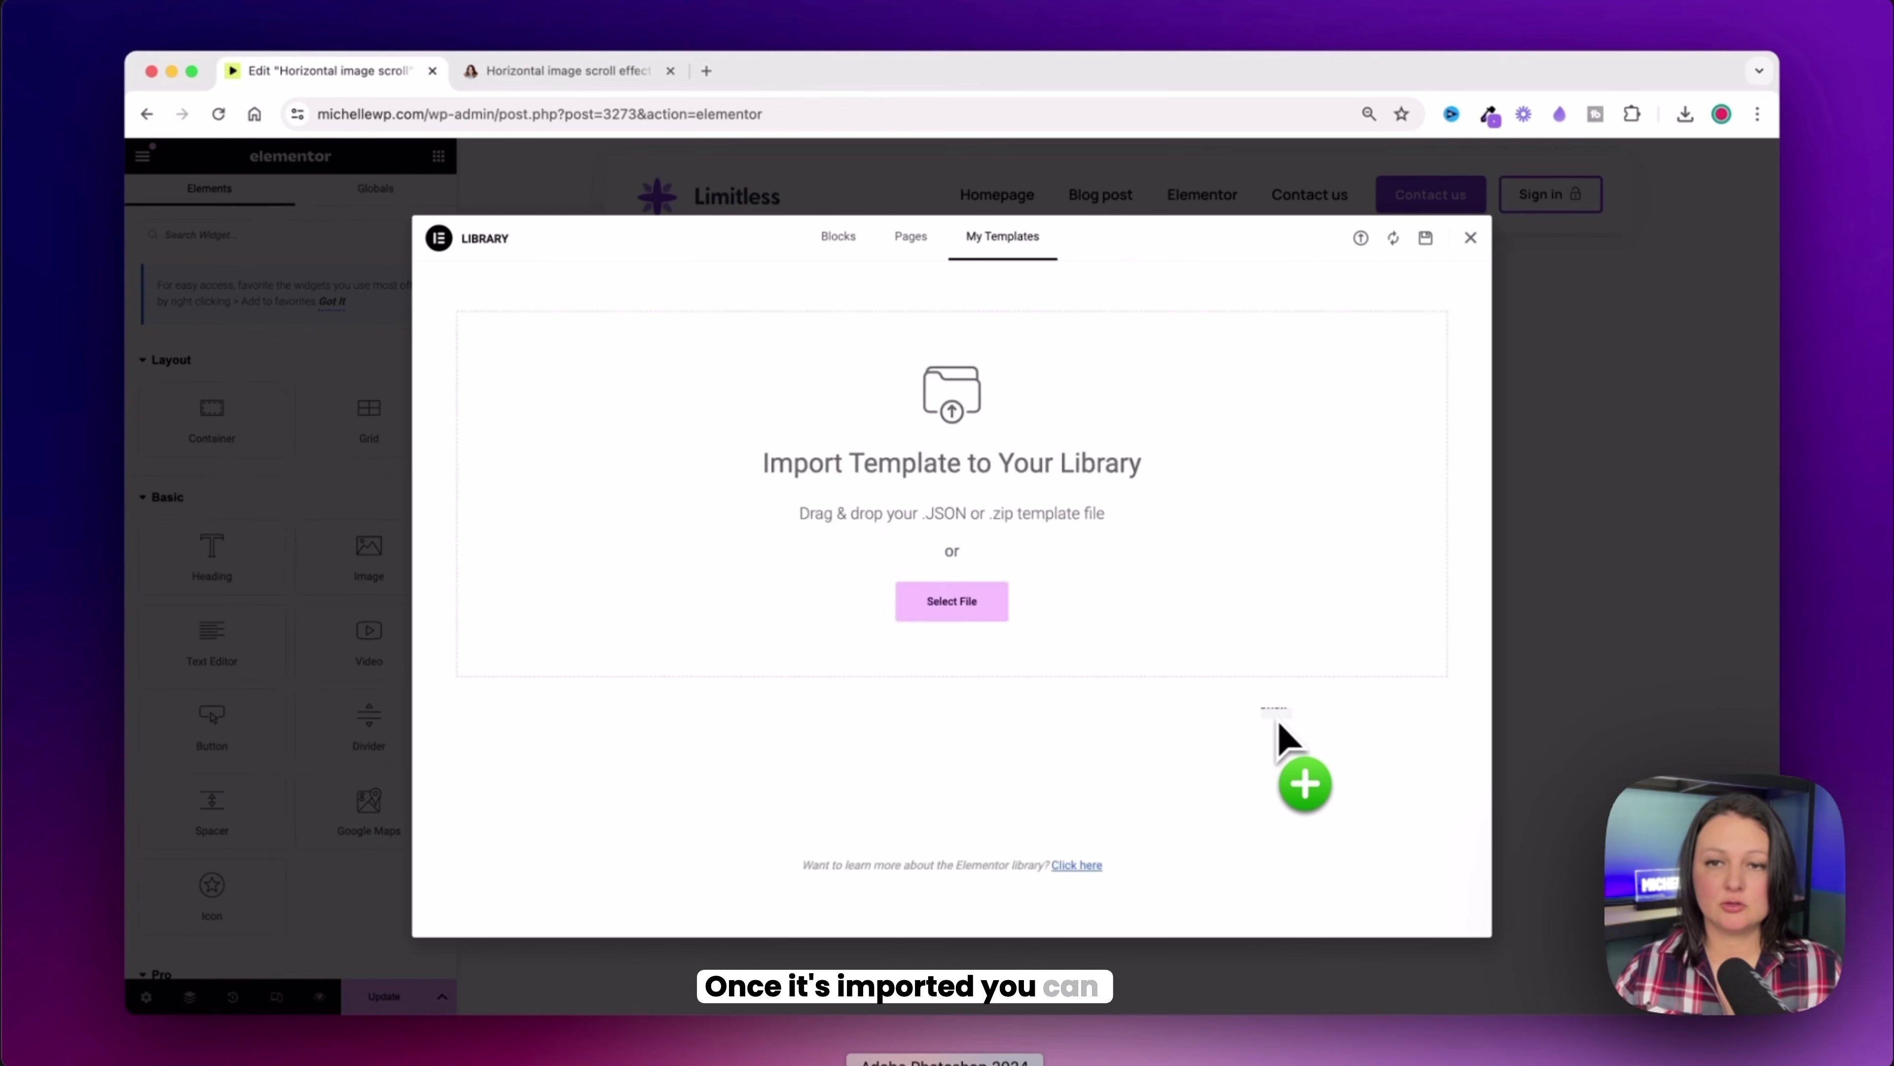
pyautogui.click(1075, 342)
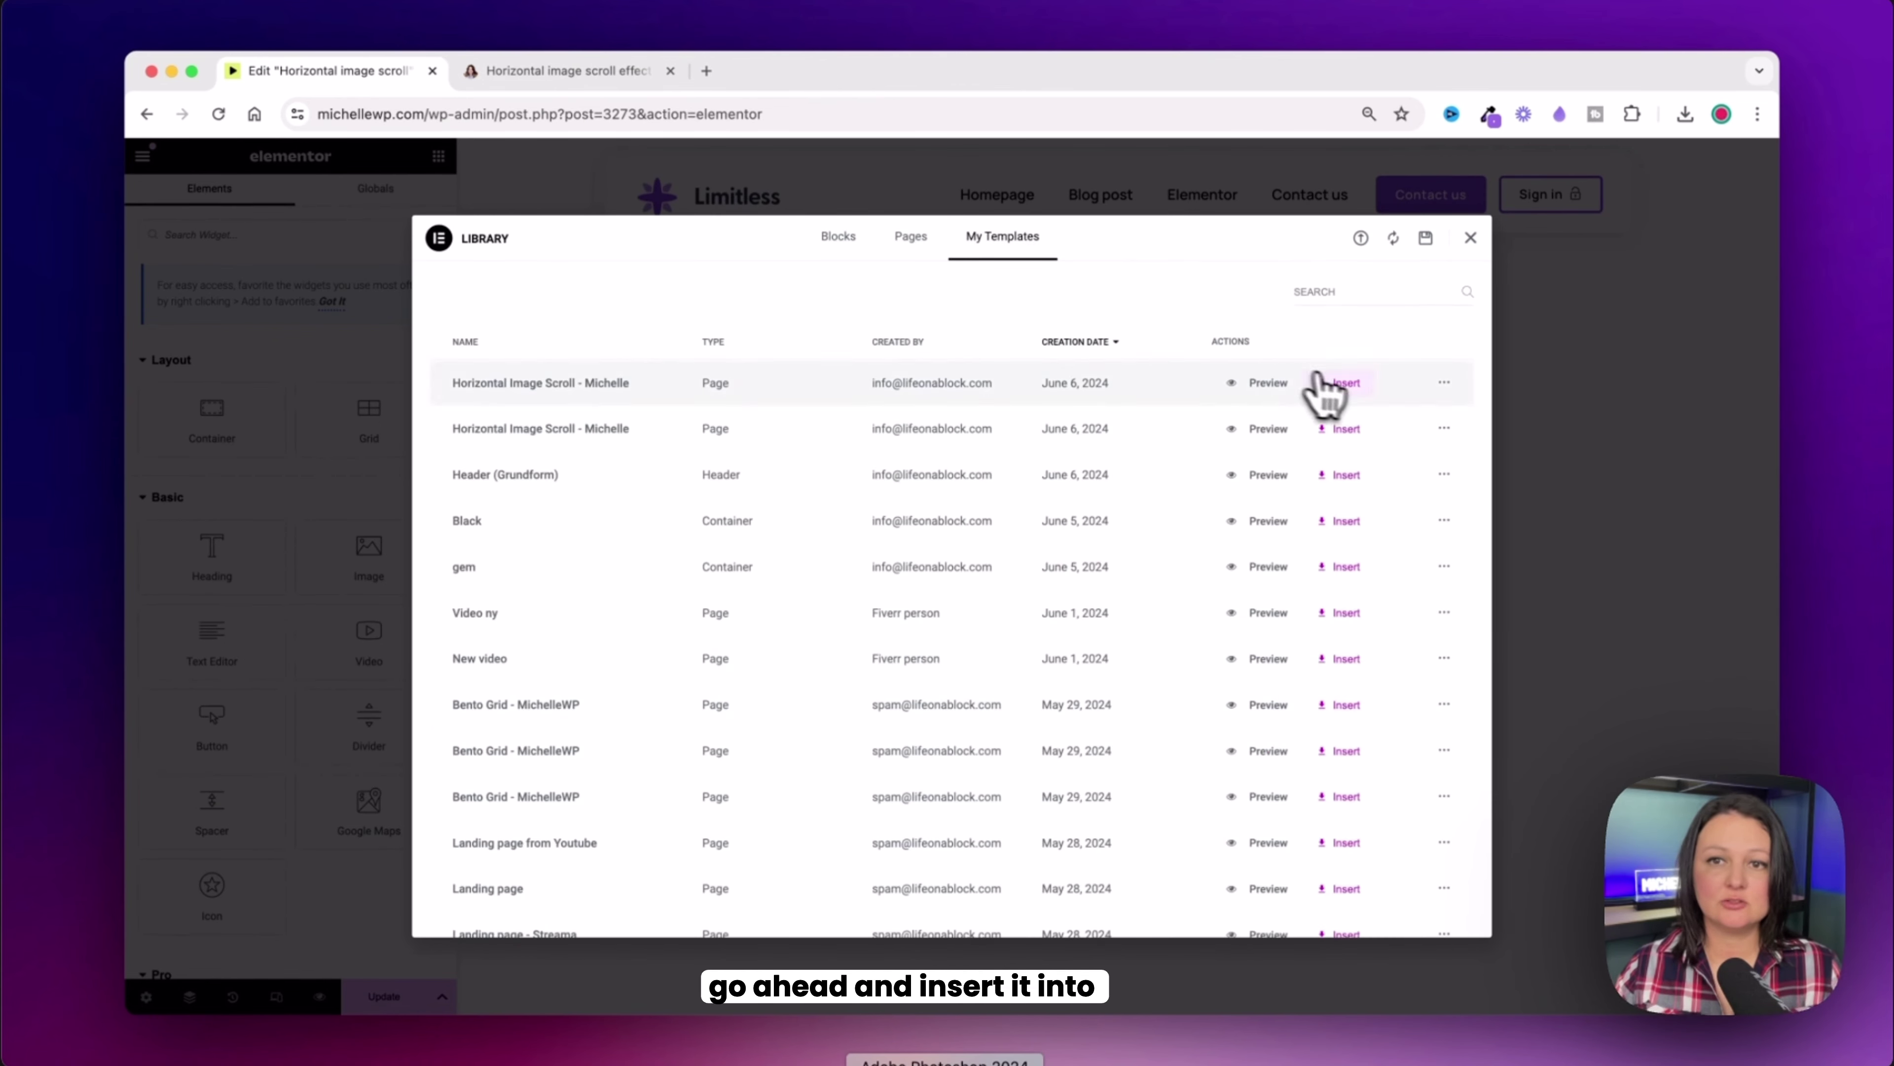
pyautogui.click(1342, 384)
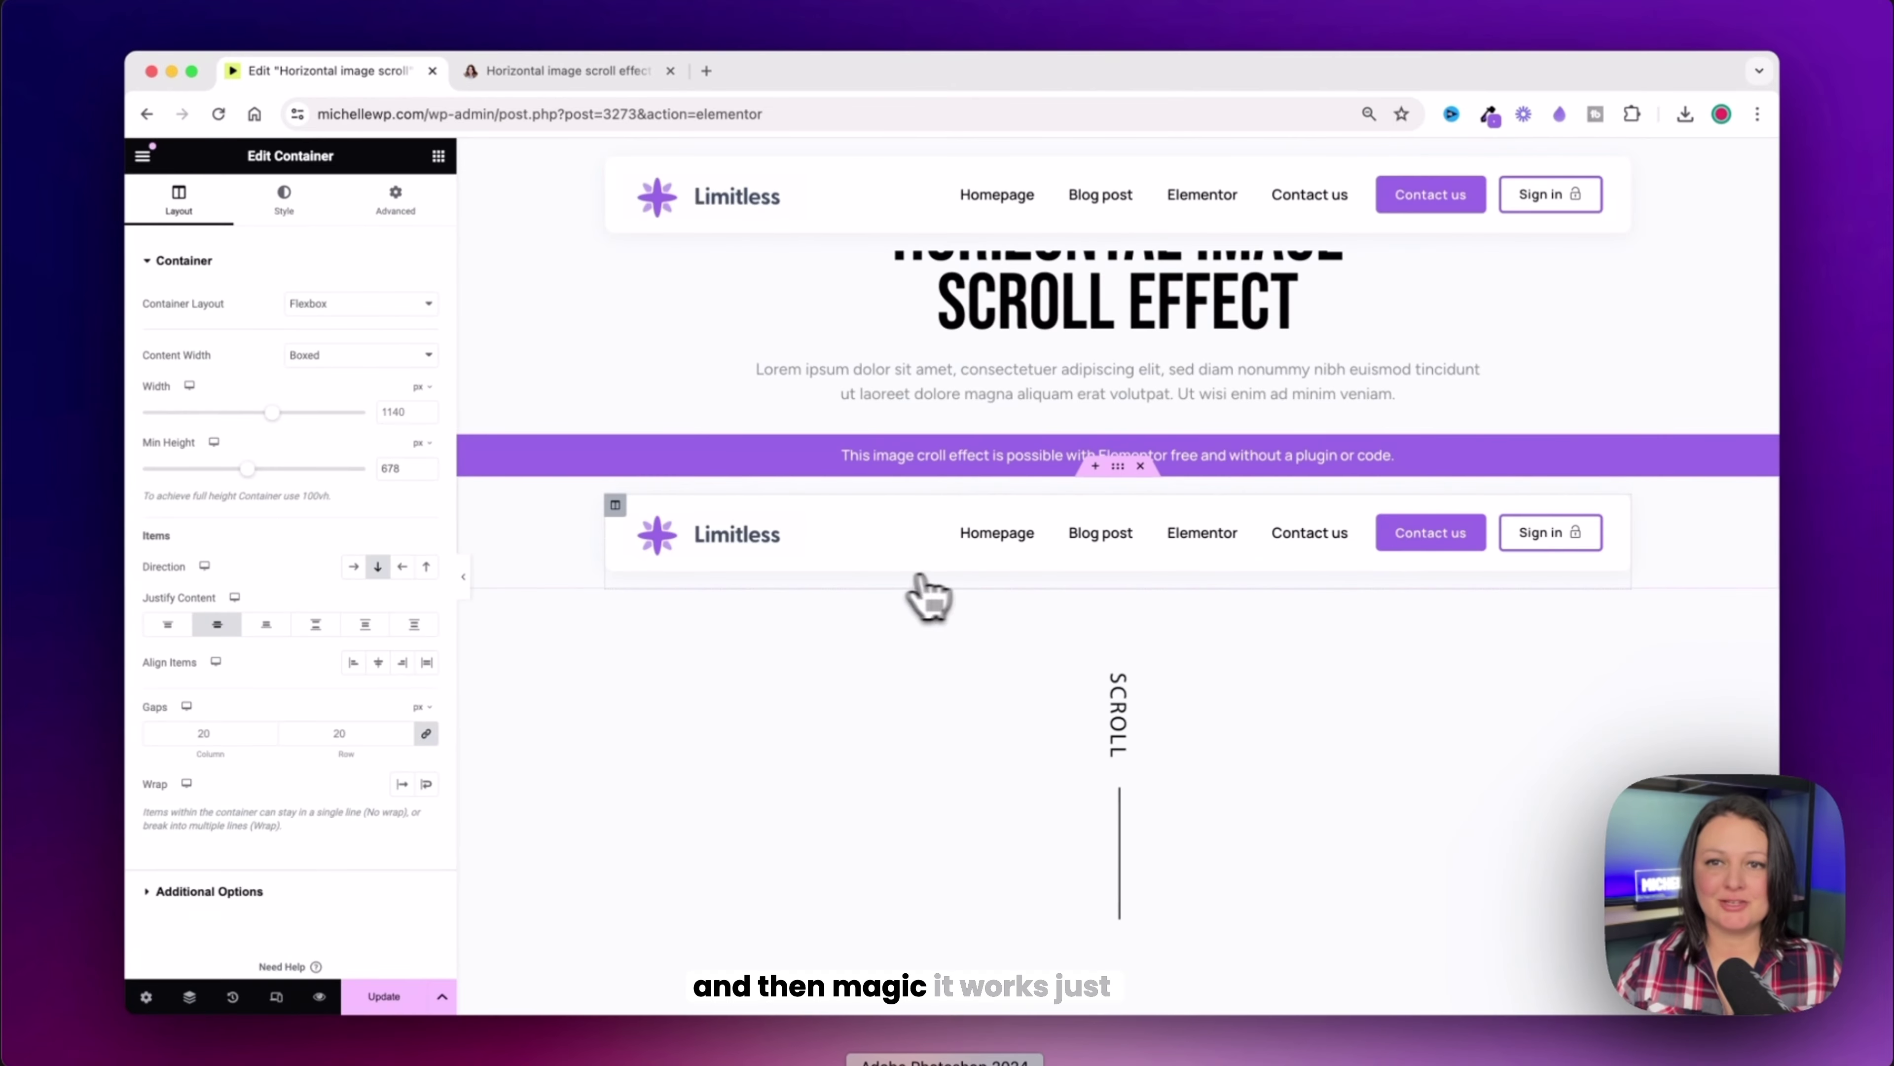
pyautogui.scroll(-10, 1177, 548)
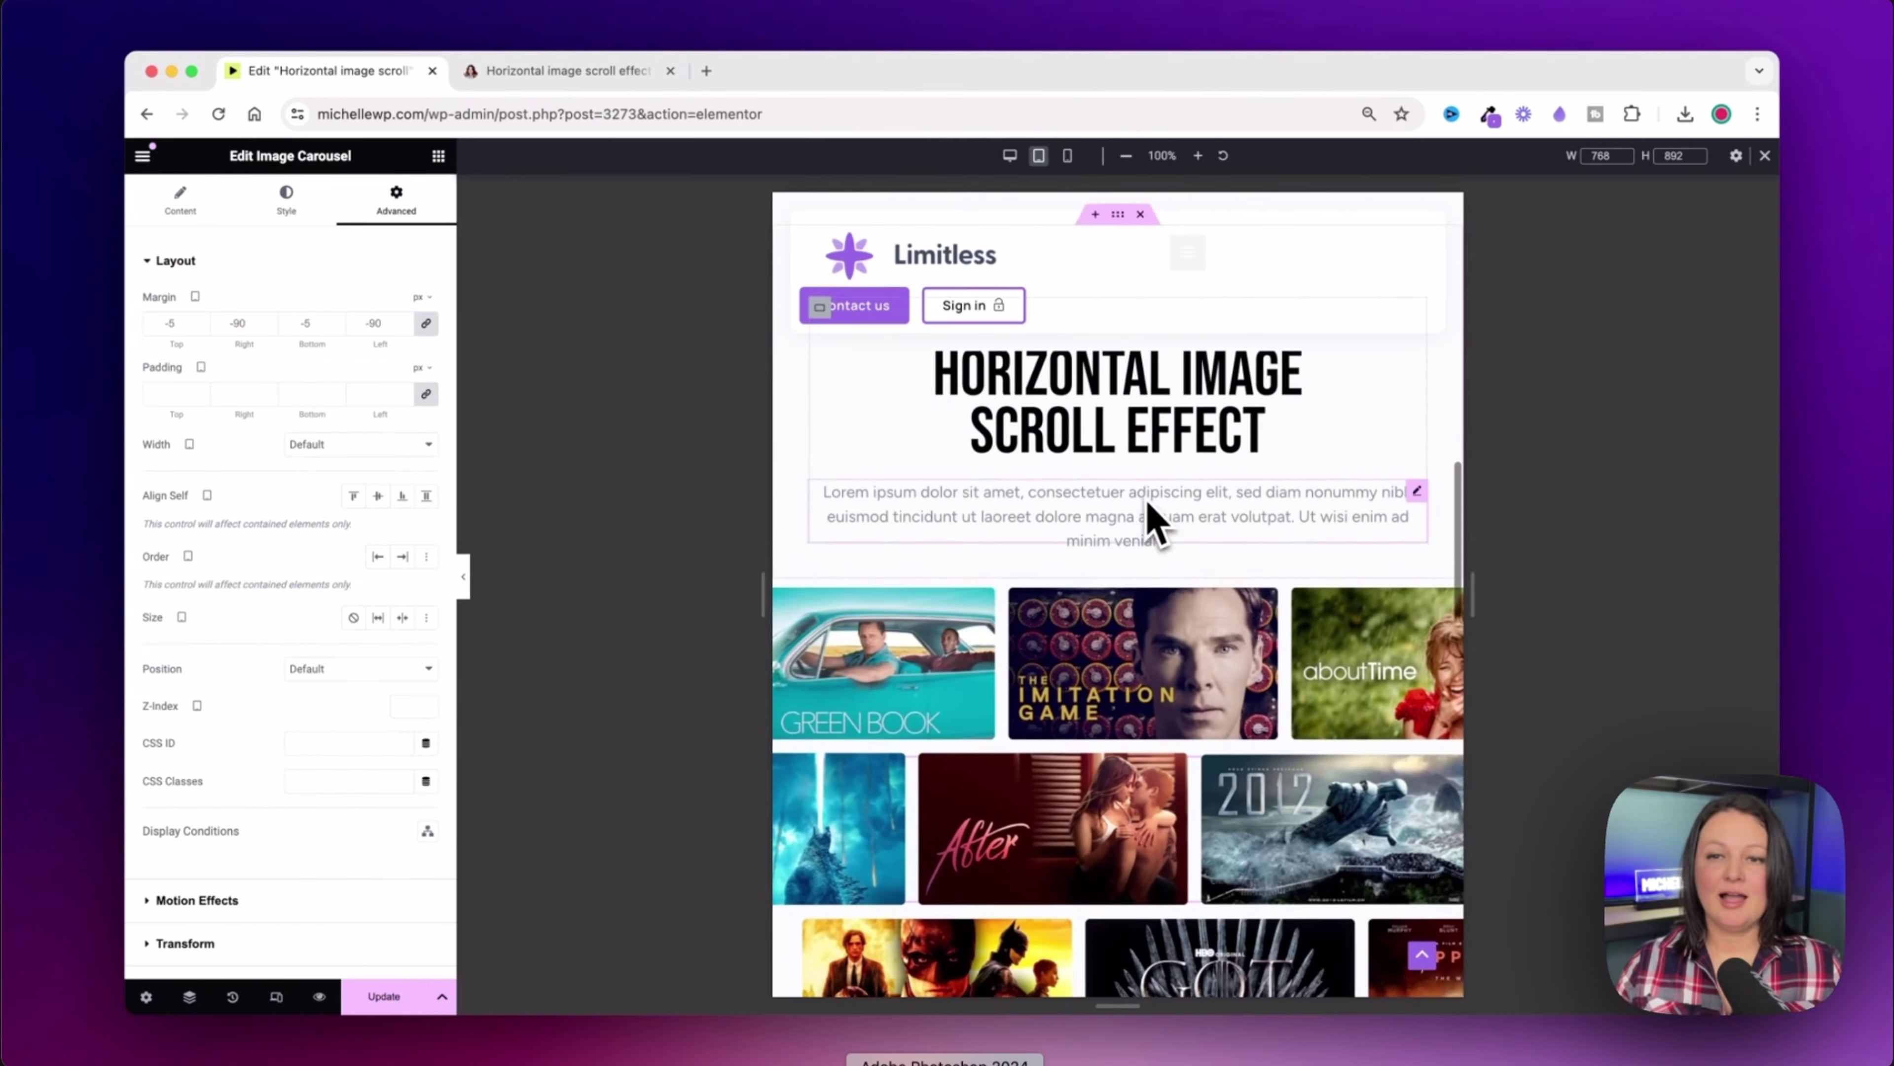
pyautogui.scroll(-2, 1150, 515)
pyautogui.scroll(3, 1150, 515)
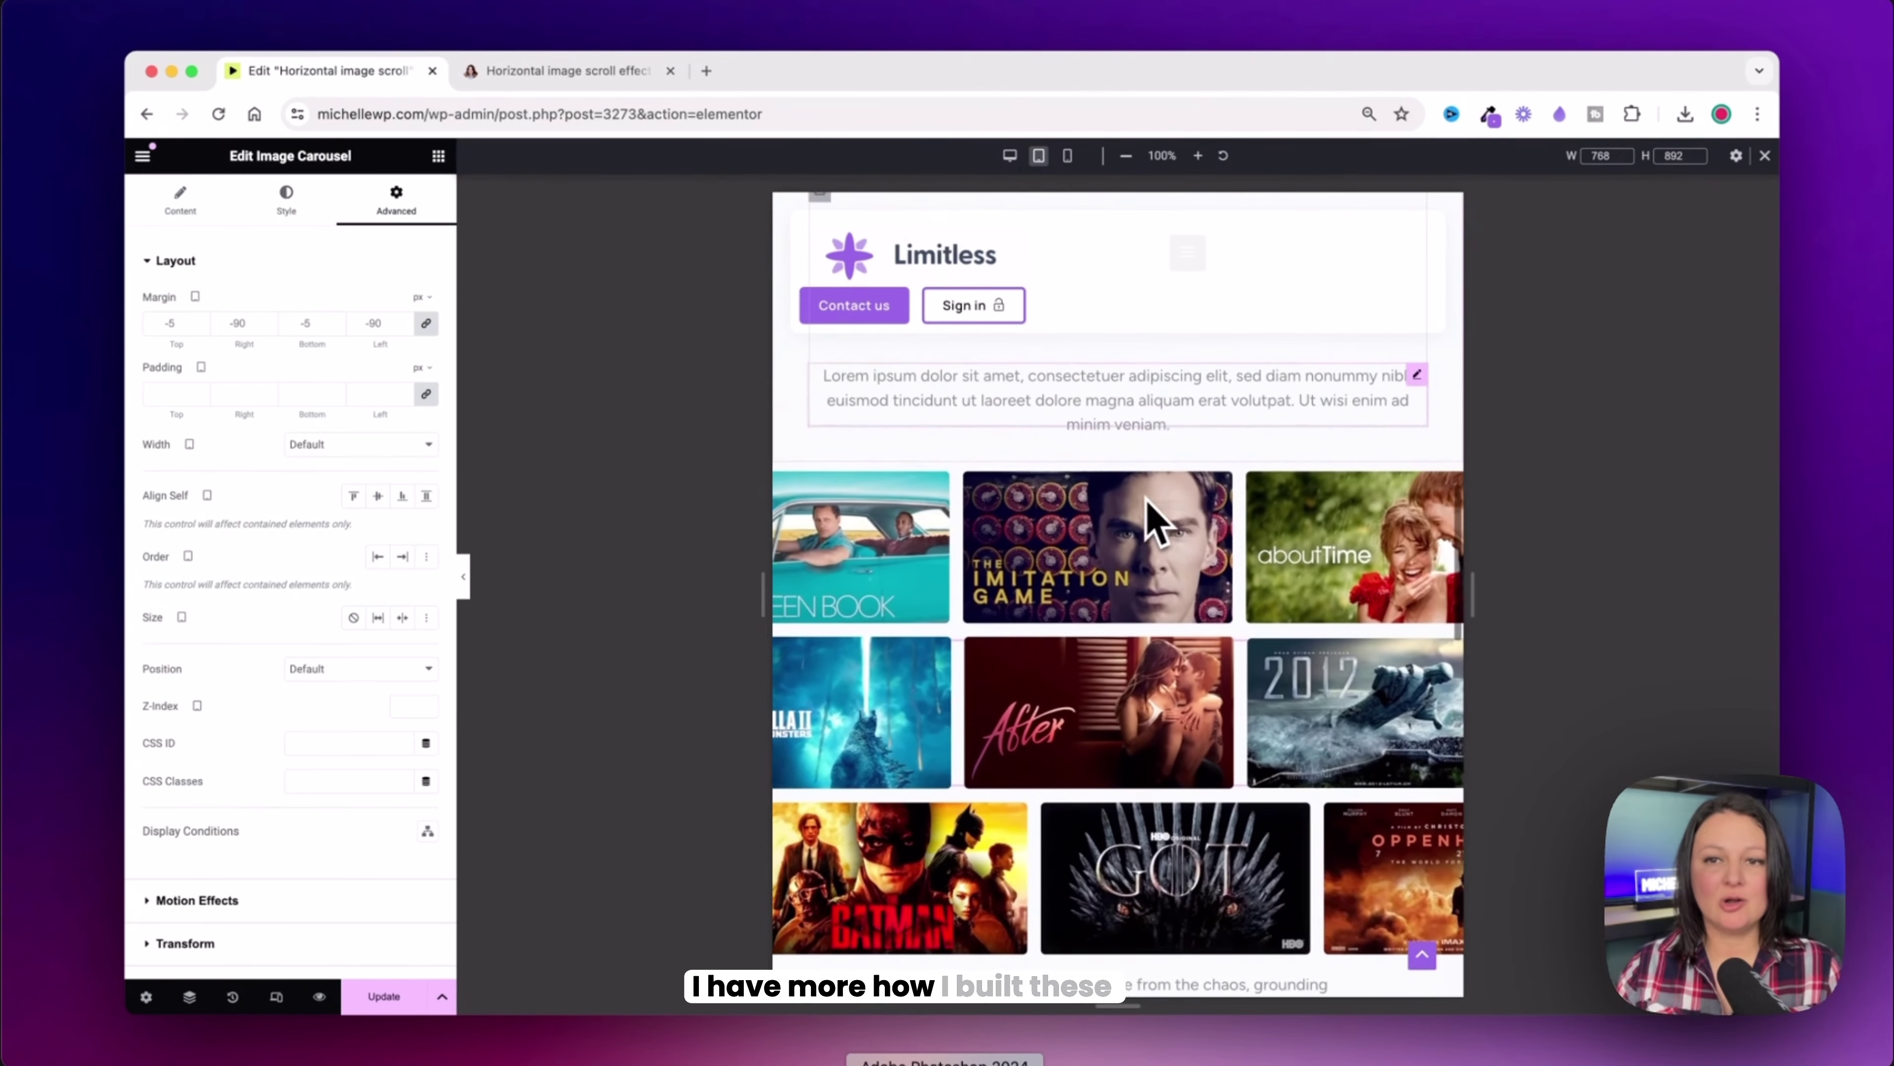
pyautogui.scroll(-5, 1153, 519)
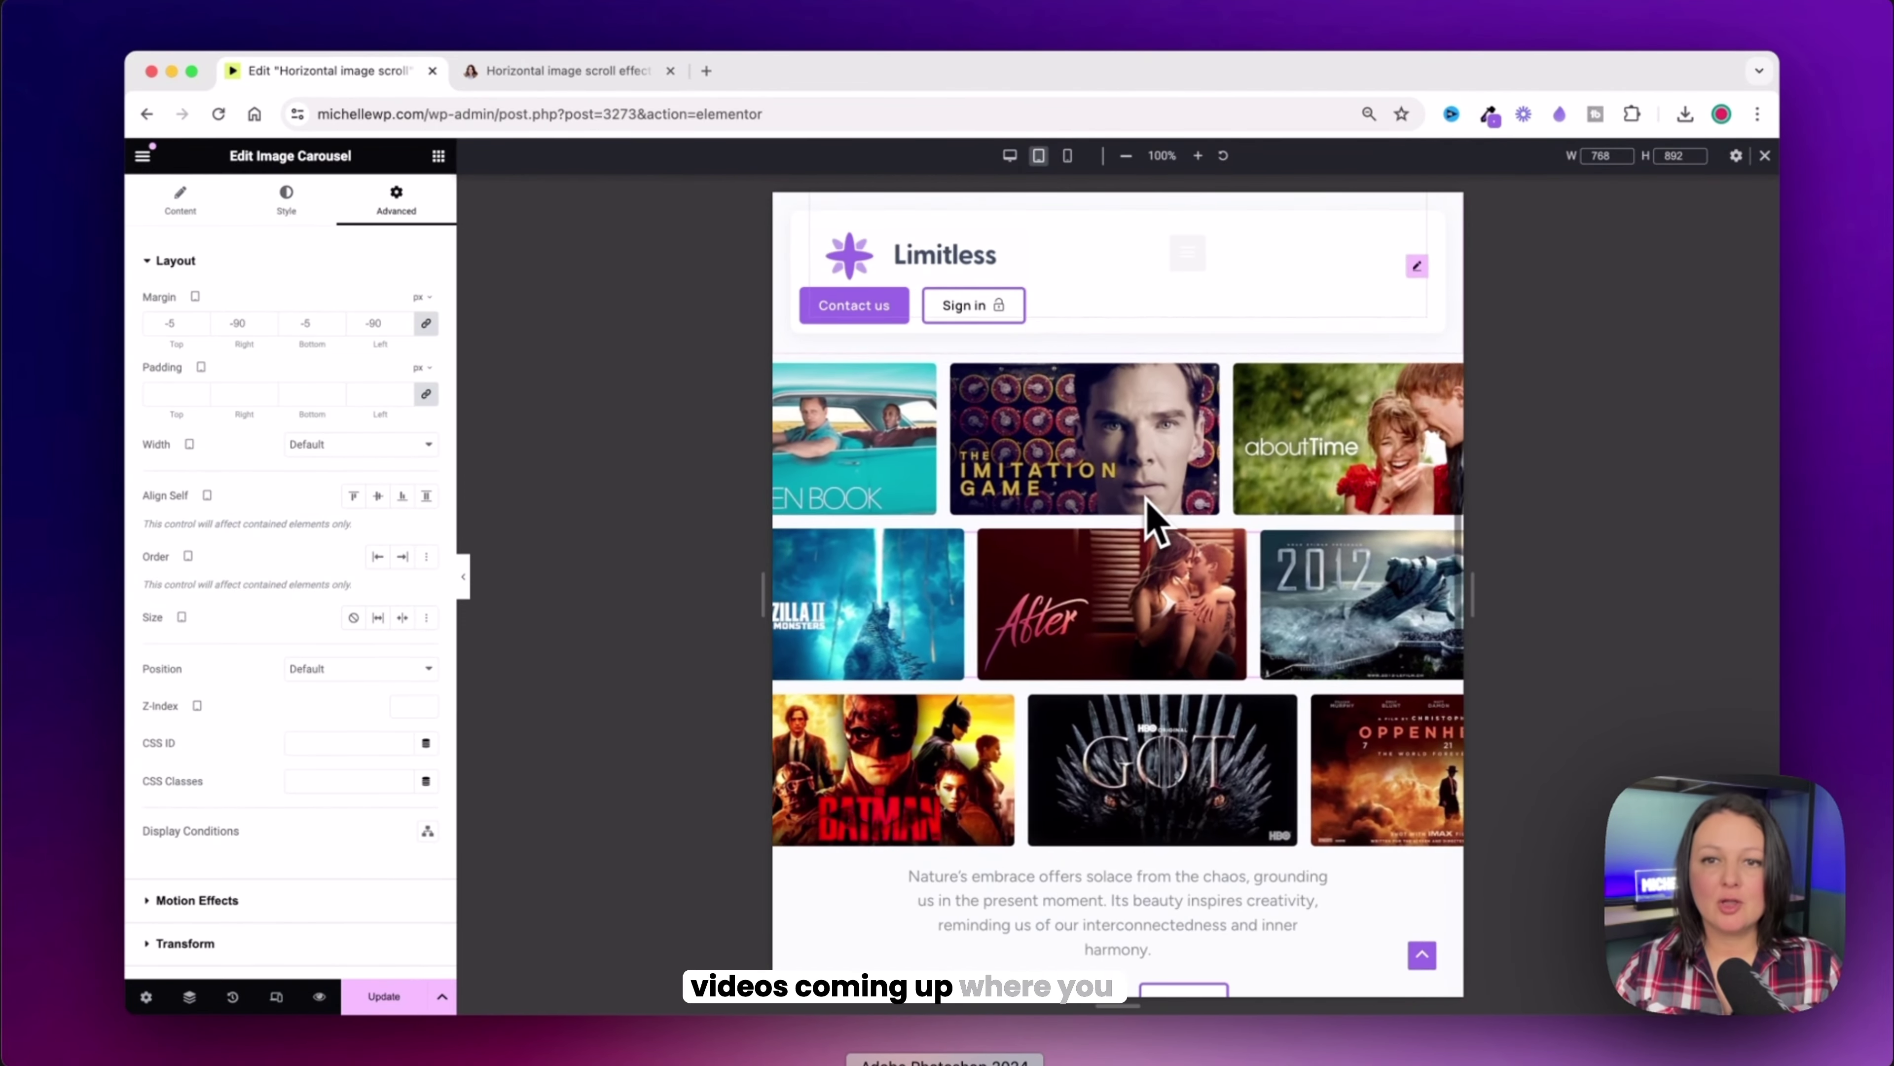
pyautogui.scroll(3, 1152, 515)
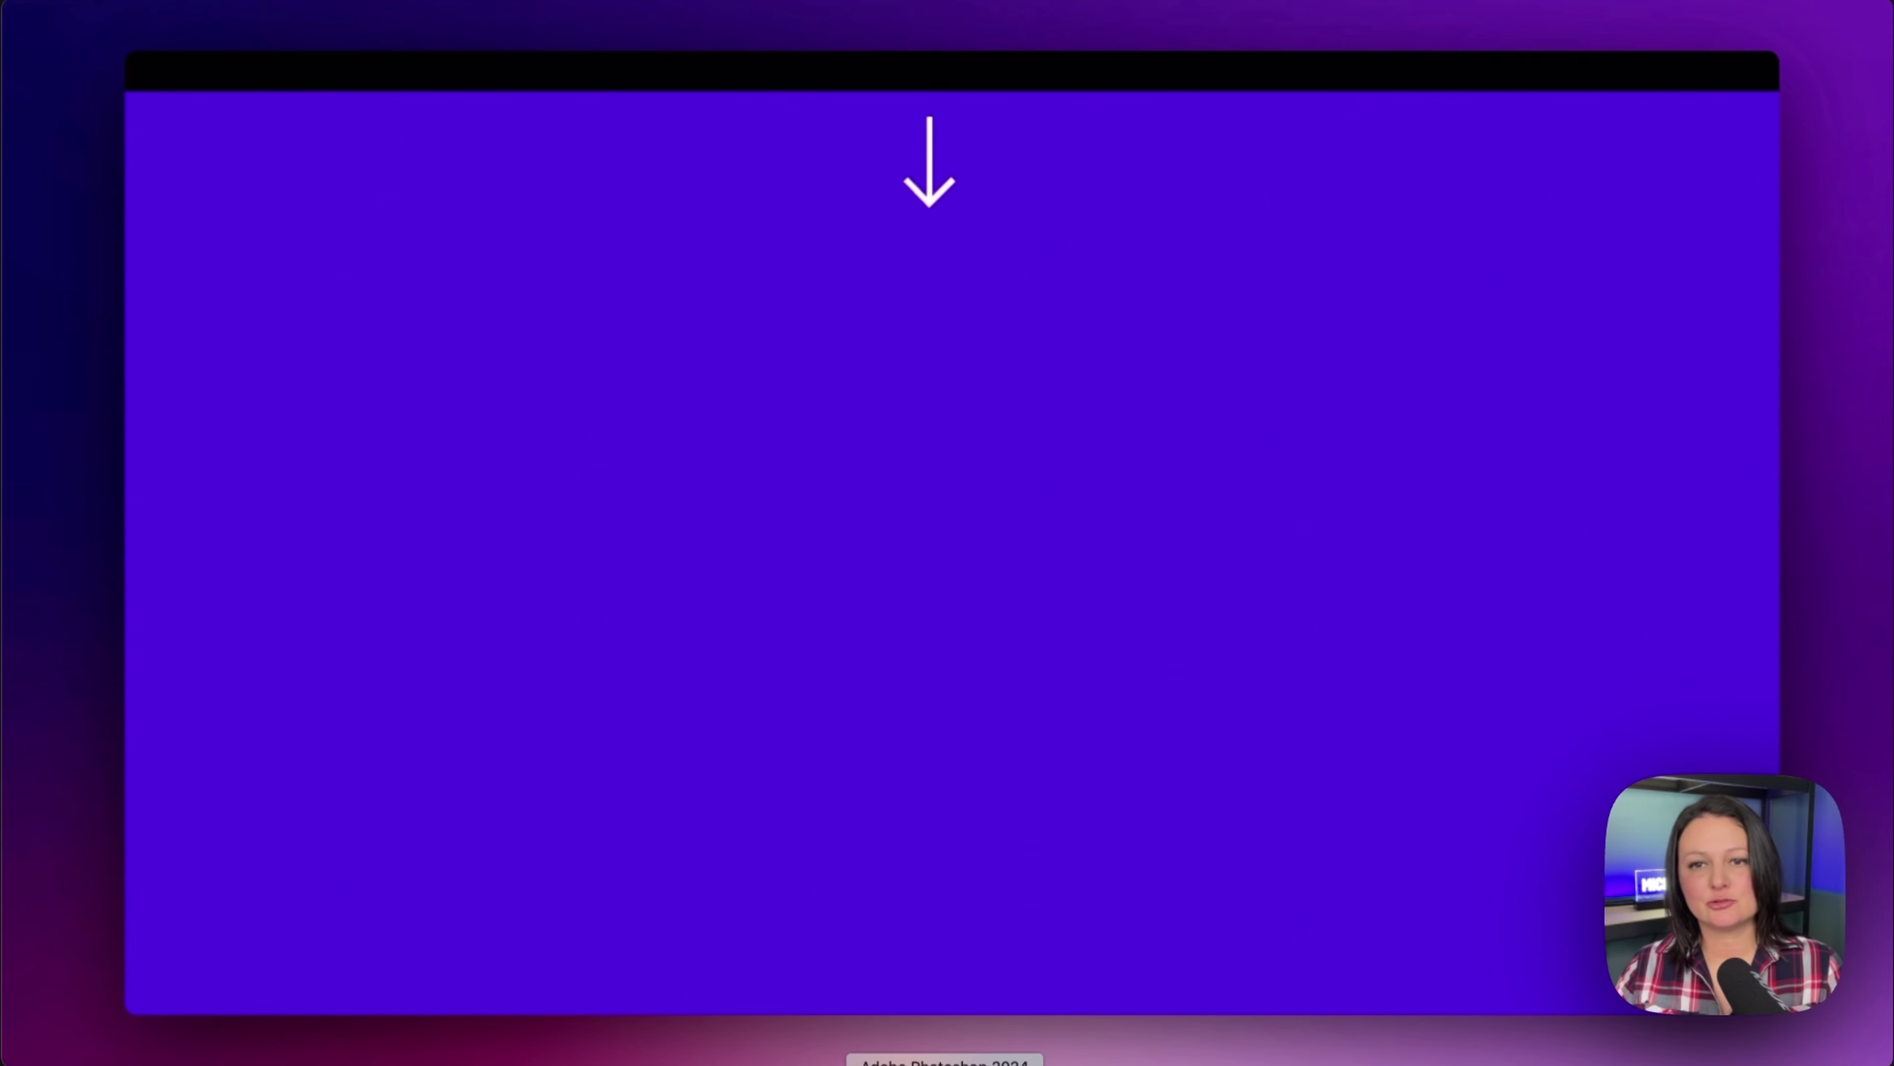